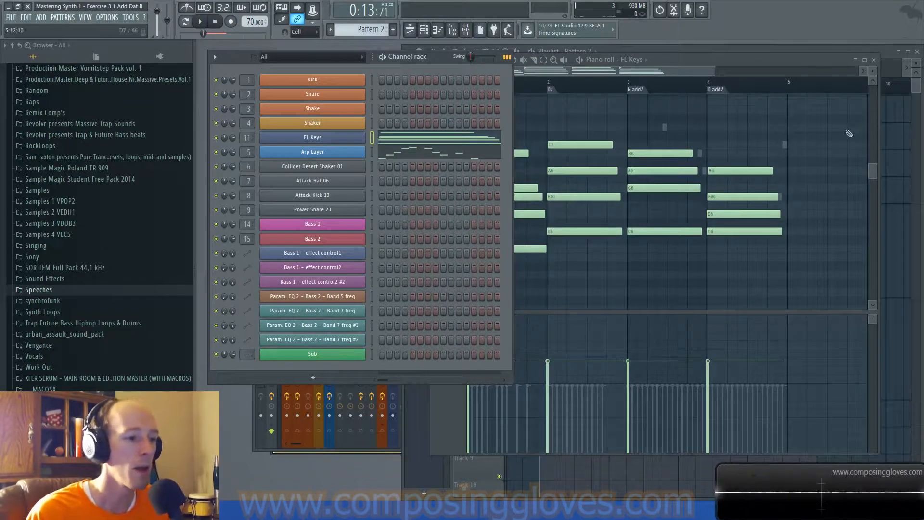
Bring the playlist to the front, show both loops and clear the clip selection.
click(752, 52)
scroll(582, 127, down, 5)
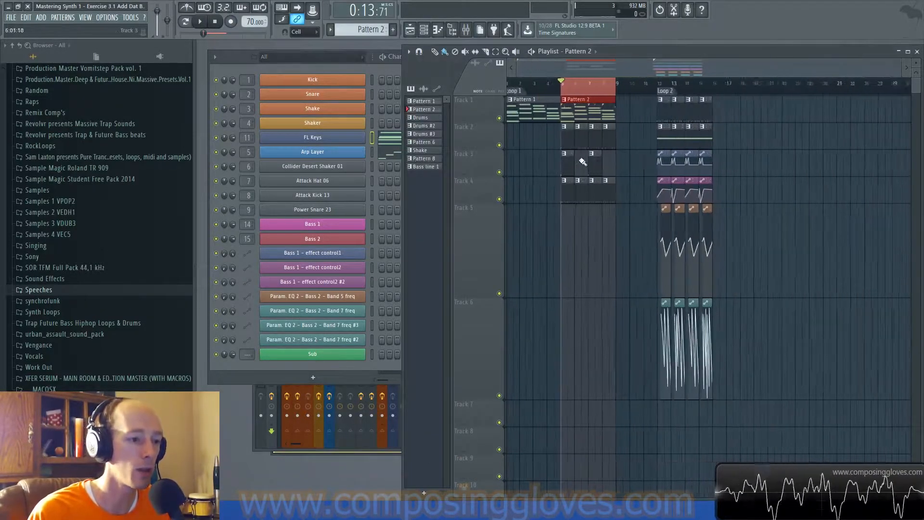
drag(529, 105, 607, 203)
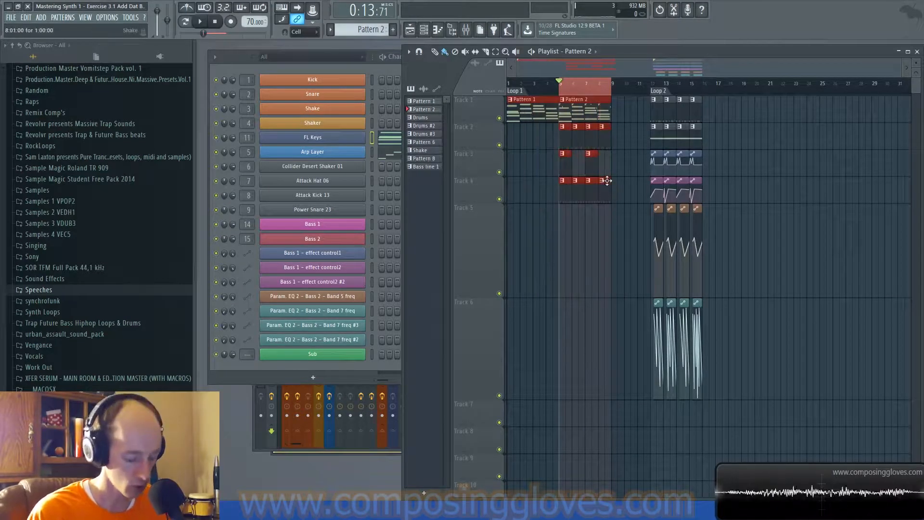
key(ctrl+d)
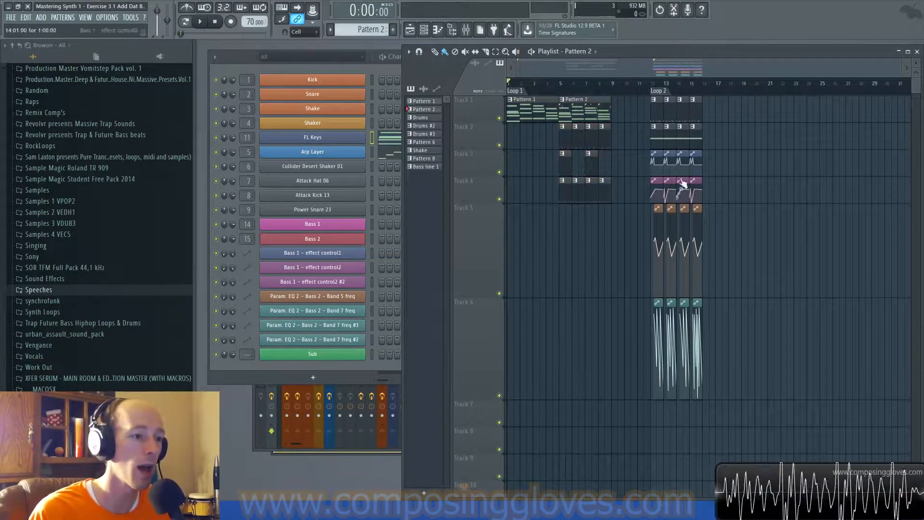
scroll(573, 170, up, 4)
scroll(573, 171, down, 3)
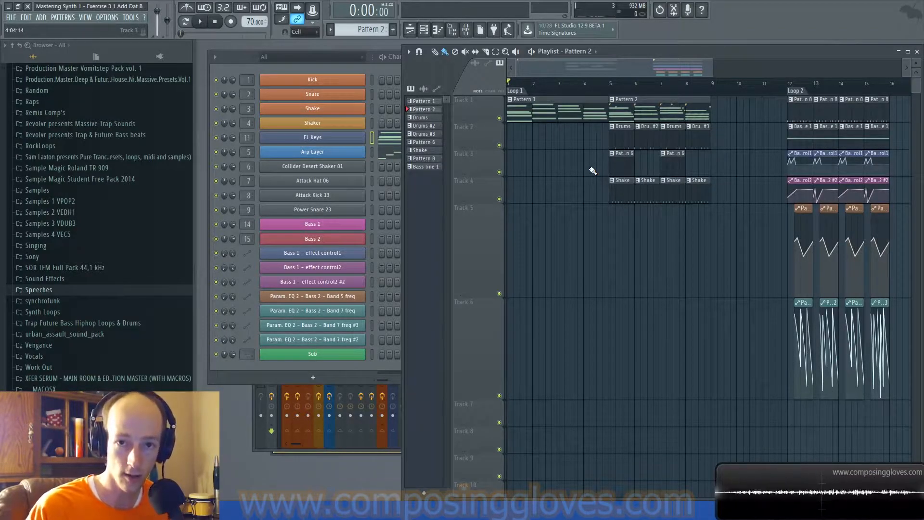
drag(555, 95, 704, 193)
click(568, 172)
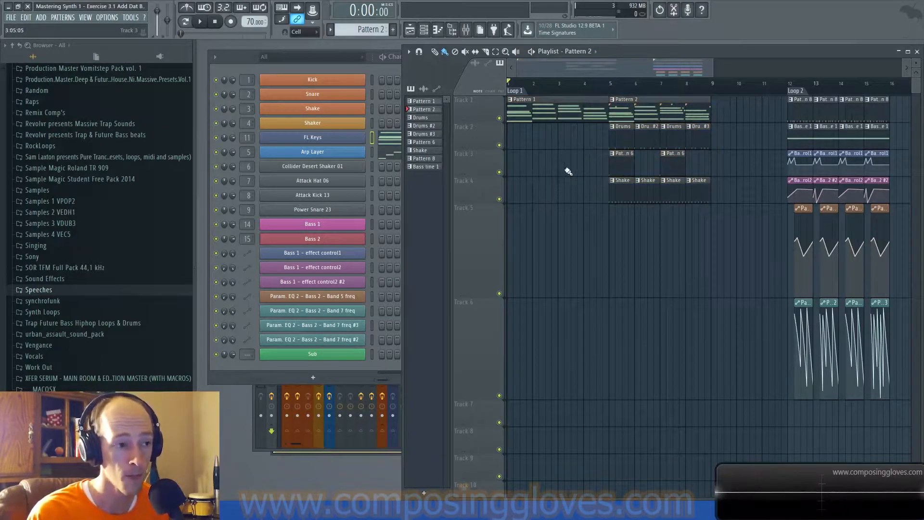
Play Loop 1 from the start, viewing Pattern 1's FL Keys chords in the piano roll, and stop playback after the drum section.
key(space)
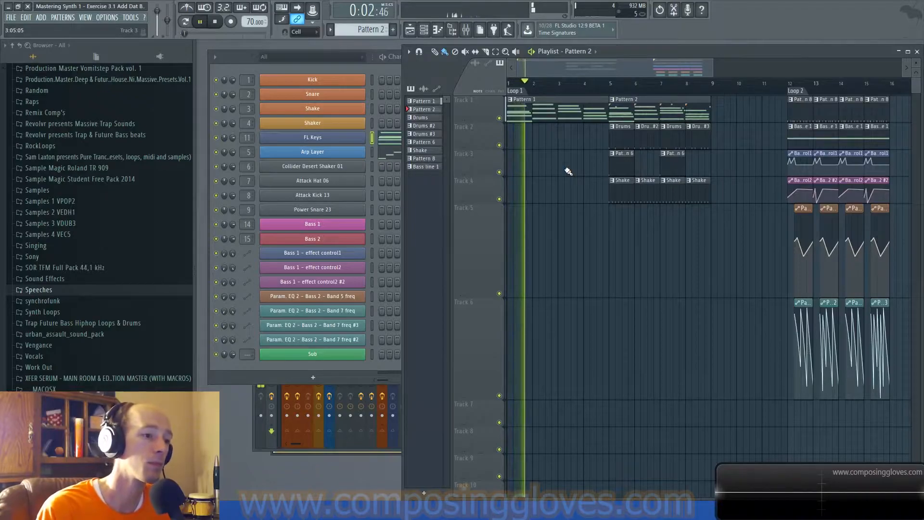
double_click(572, 113)
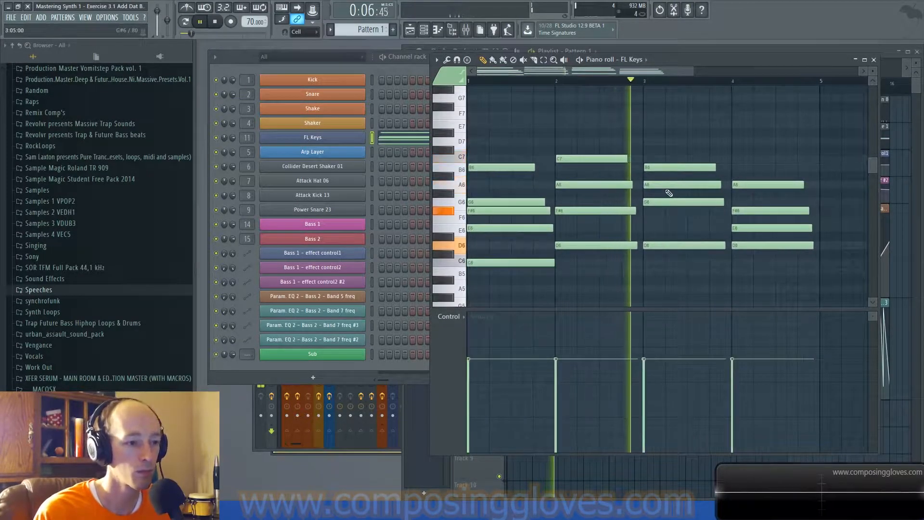
drag(763, 162, 688, 136)
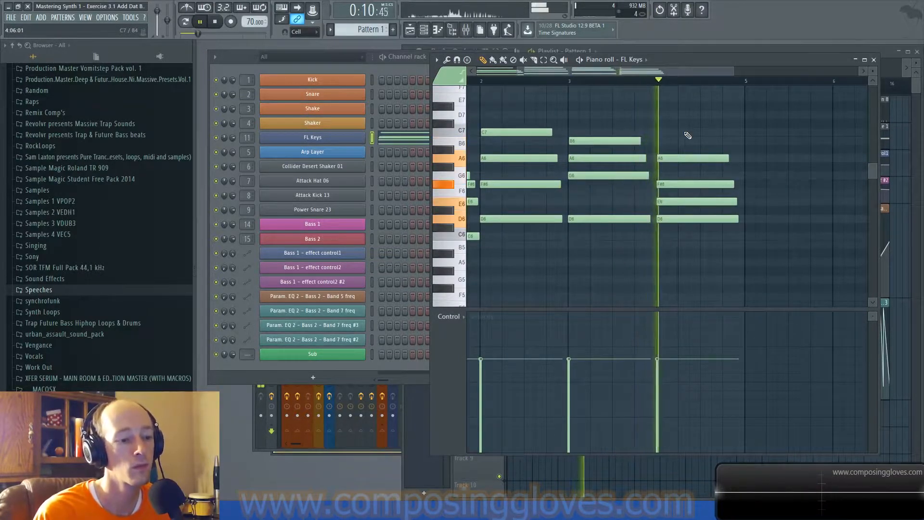
click(723, 50)
scroll(636, 133, up, 2)
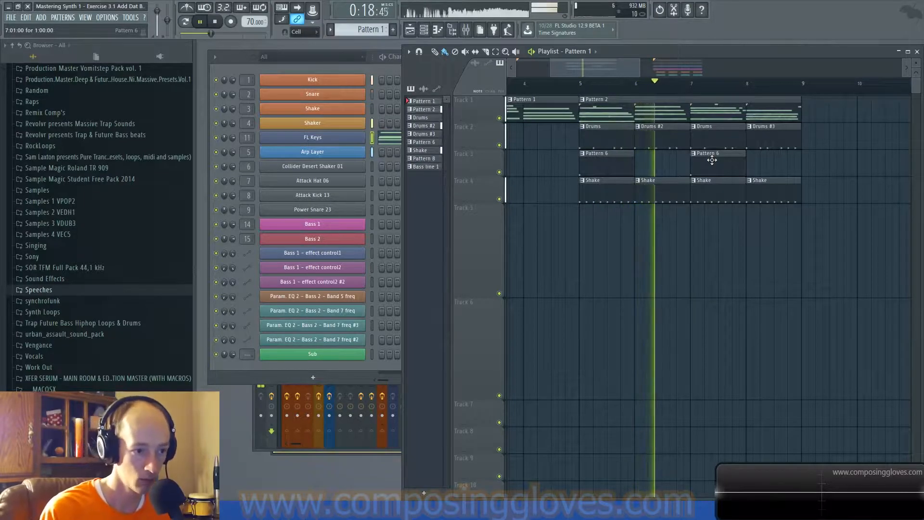
scroll(679, 172, right, 3)
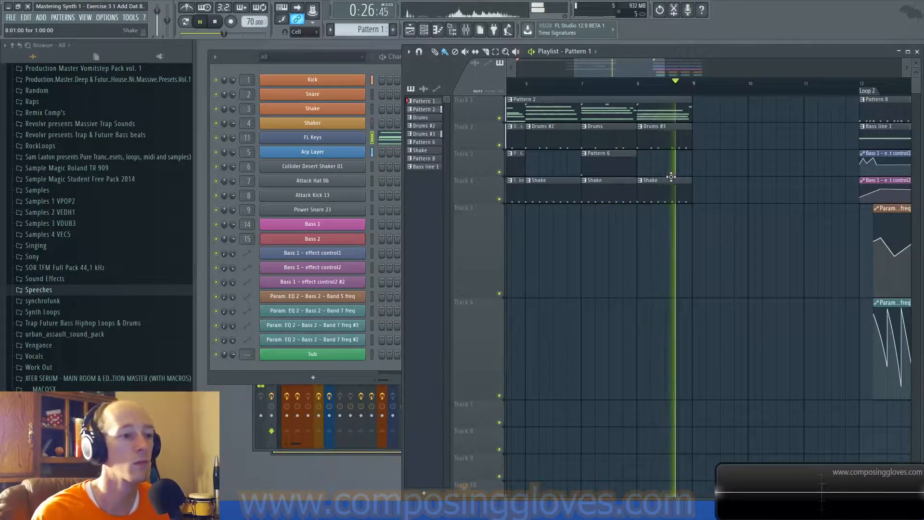
key(space)
Highlight all Loop 1 clips on tracks 1 to 4 of the playlist.
scroll(672, 182, down, 3)
scroll(700, 247, down, 2)
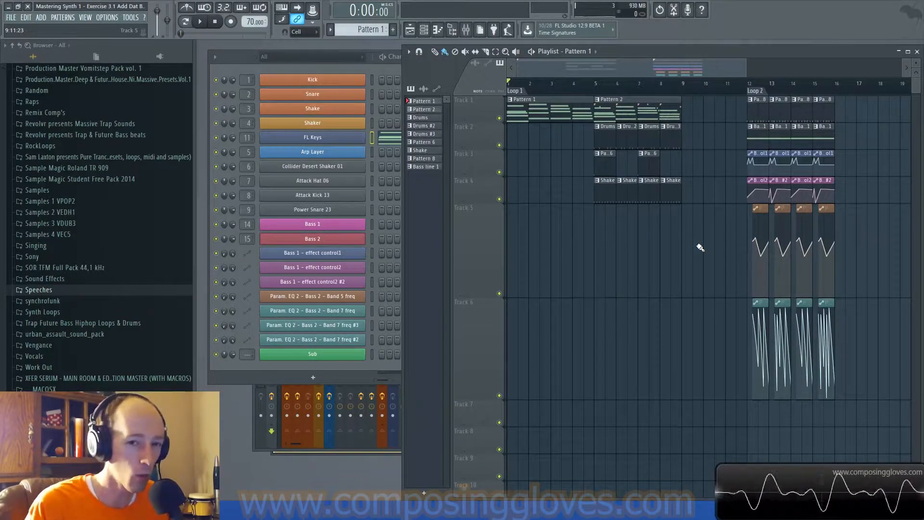
drag(701, 107, 521, 270)
drag(541, 113, 699, 240)
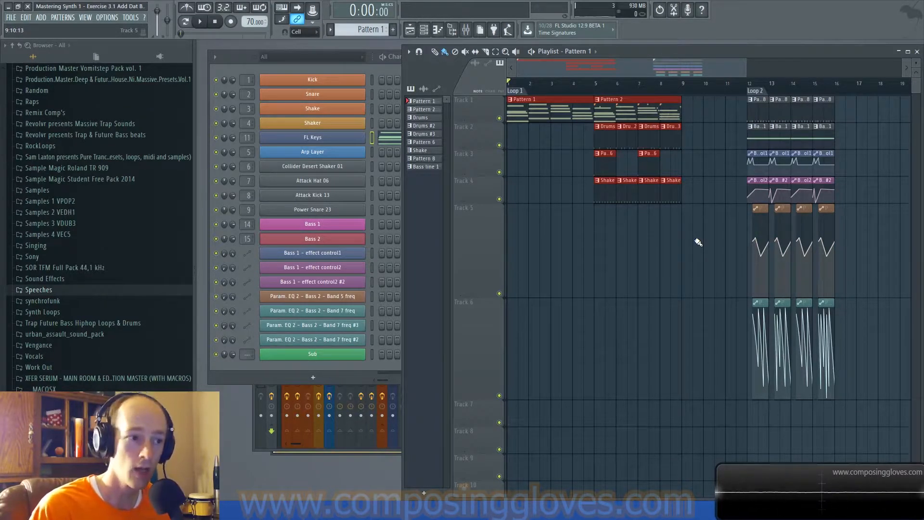
drag(588, 96, 681, 202)
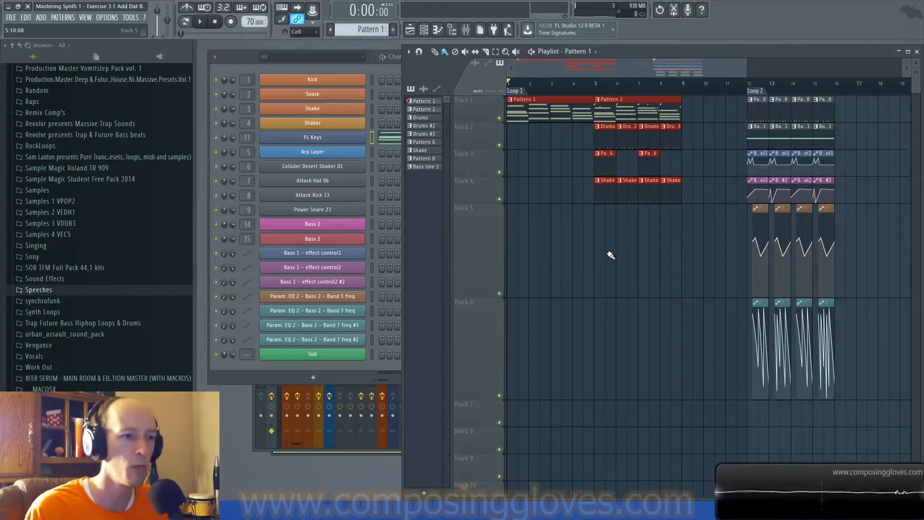
scroll(683, 166, up, 3)
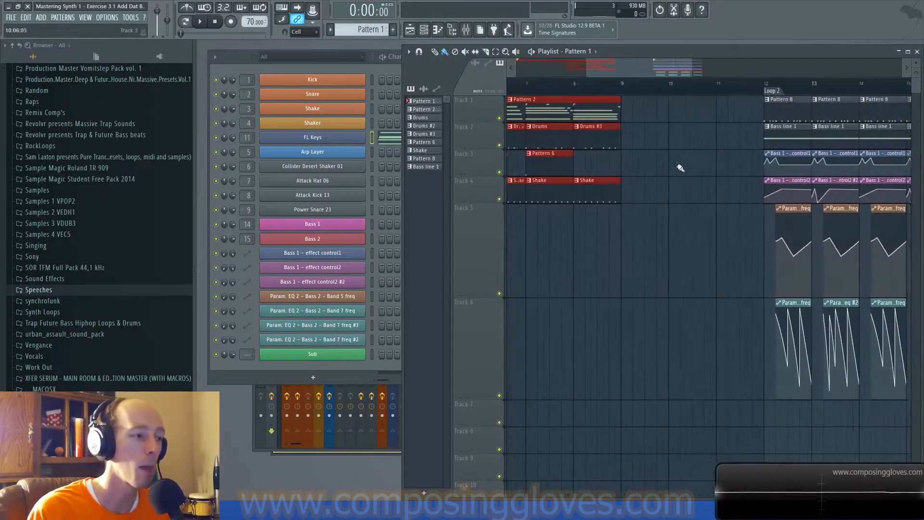
Open the FL Keys instrument to view its settings, and close it again.
click(360, 139)
drag(743, 166, 570, 166)
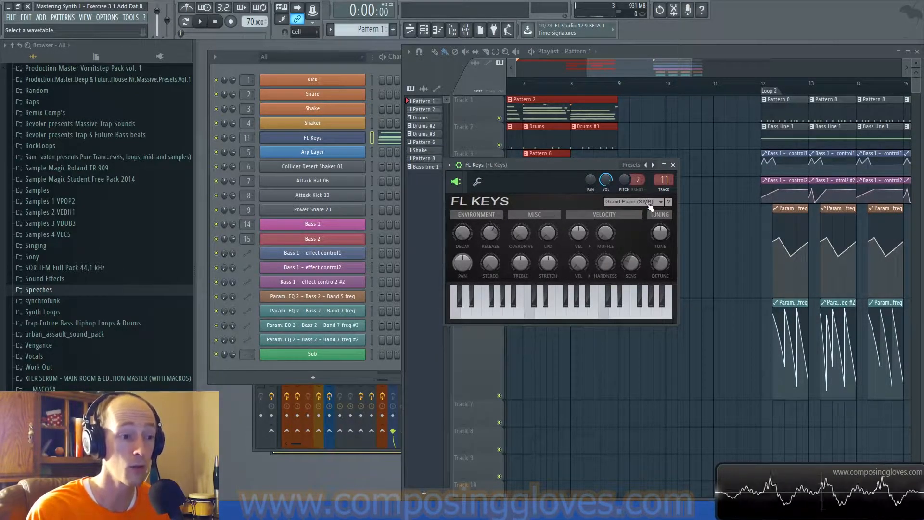
click(673, 165)
Clear the clip selection and set the playback position to the Loop 2 marker at bar 12.
drag(703, 151, 600, 166)
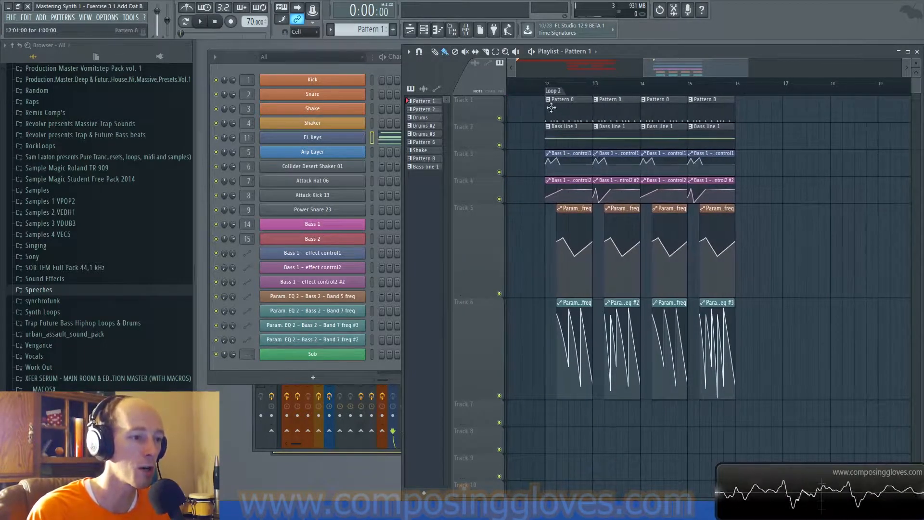
drag(536, 110, 829, 391)
ctrl+click(775, 262)
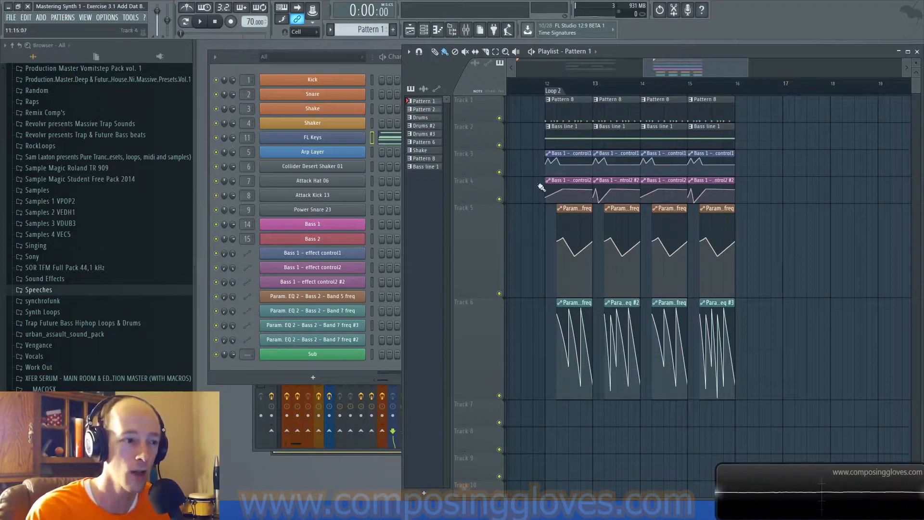
click(548, 88)
scroll(534, 150, left, 4)
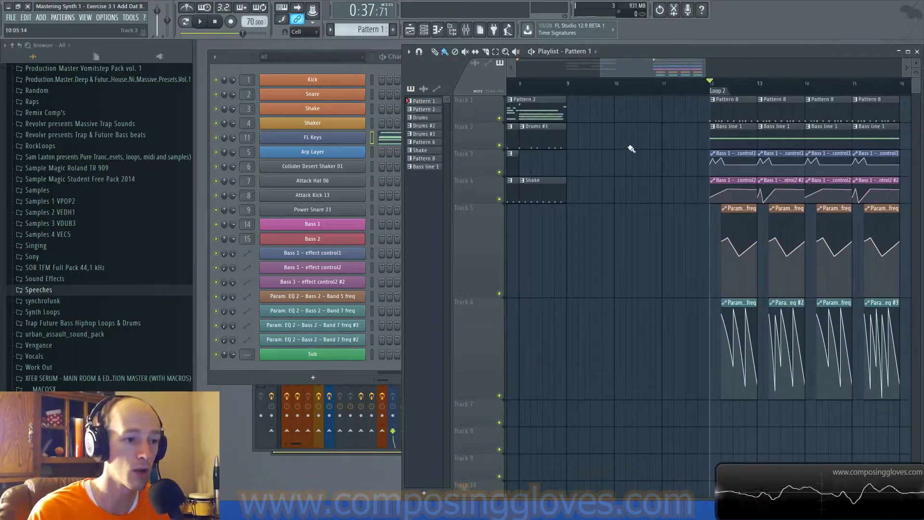
Play Loop 2 from its marker through bar 15 and stop playback.
scroll(583, 135, right, 3)
drag(582, 118, 768, 201)
ctrl+click(770, 196)
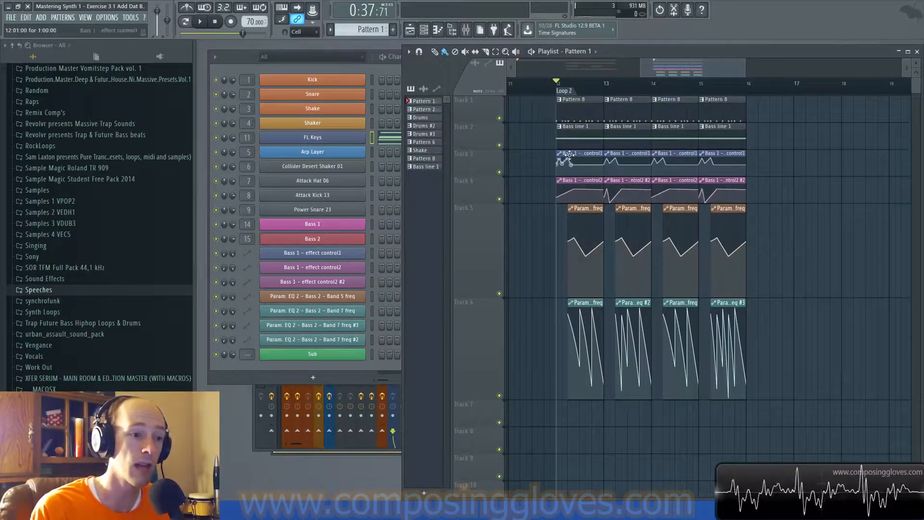
drag(569, 142, 742, 186)
ctrl+click(798, 161)
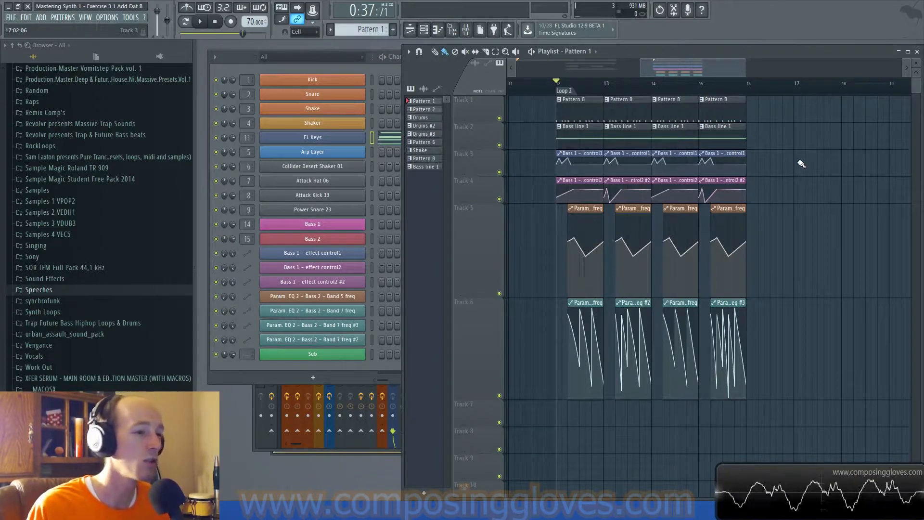
key(space)
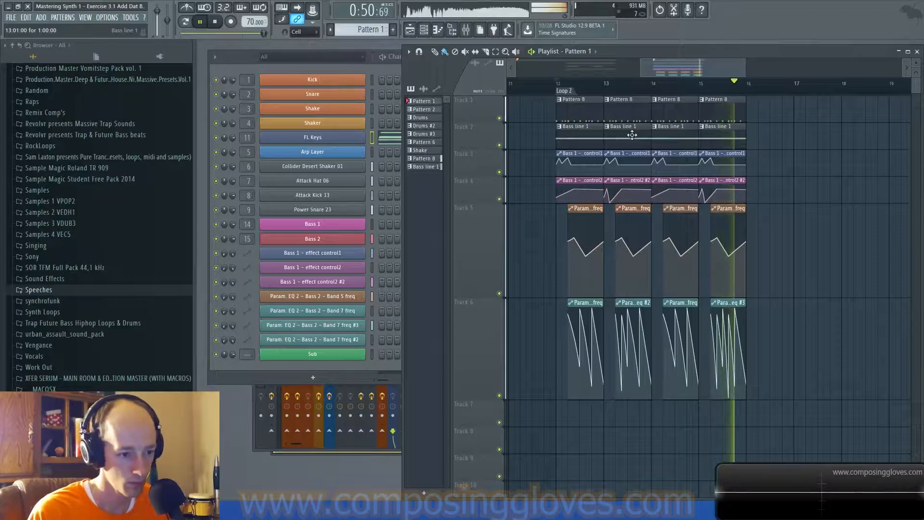
key(space)
scroll(614, 192, down, 4)
drag(613, 192, 742, 250)
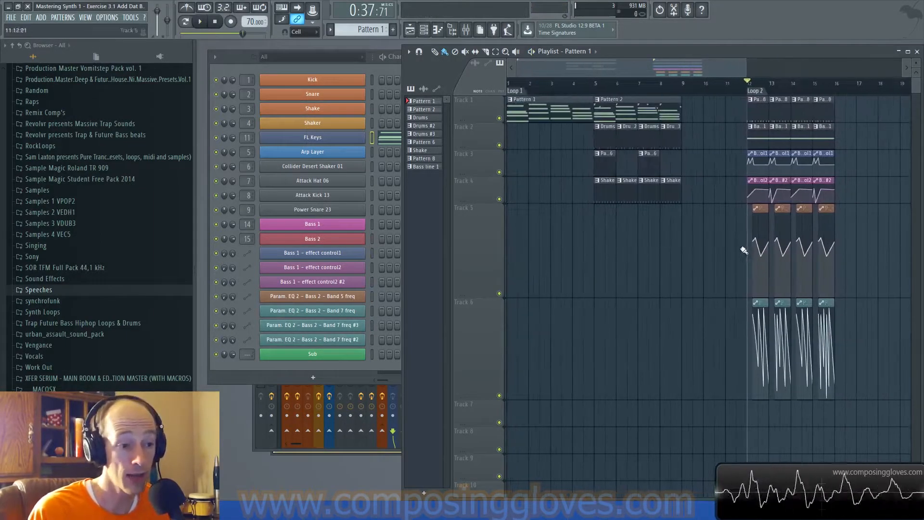
drag(733, 128, 850, 349)
drag(543, 105, 688, 217)
click(651, 231)
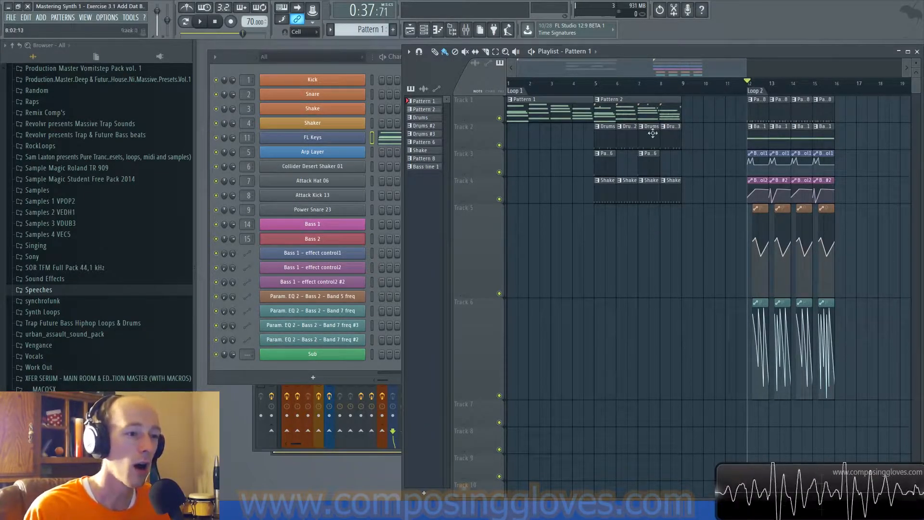
Open Pattern 2's FL Keys part in the piano roll and examine its four chords.
double_click(630, 110)
scroll(631, 189, down, 3)
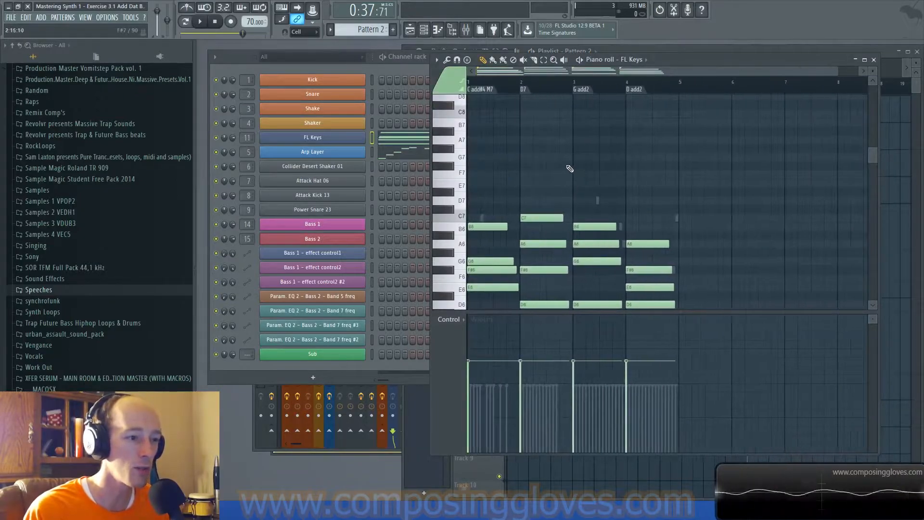
scroll(572, 169, down, 3)
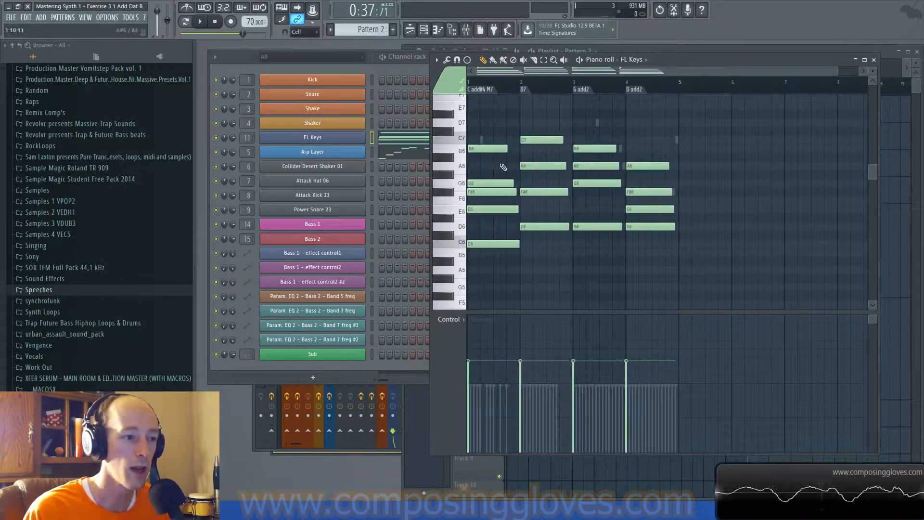
drag(470, 138, 752, 269)
click(640, 160)
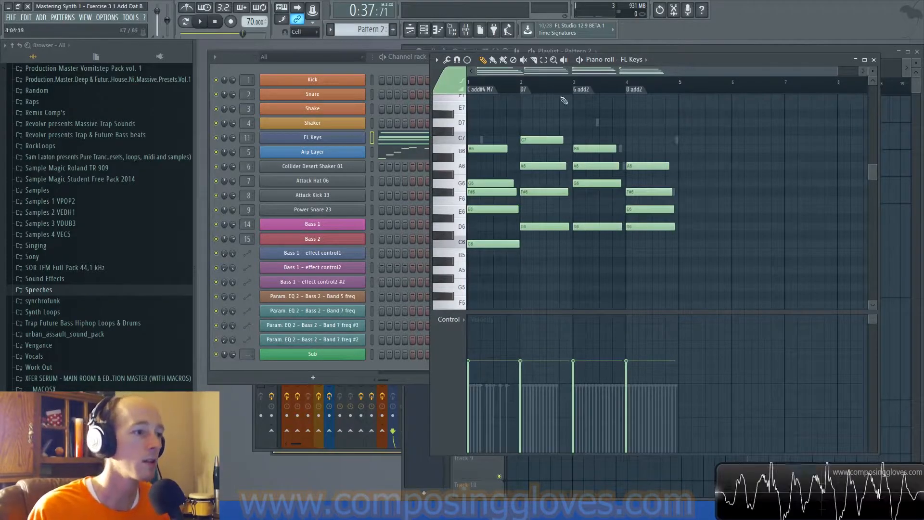
Open the Fruity NoteBook 2 effect on the mixer's Master track and place its window over the piano roll.
click(466, 30)
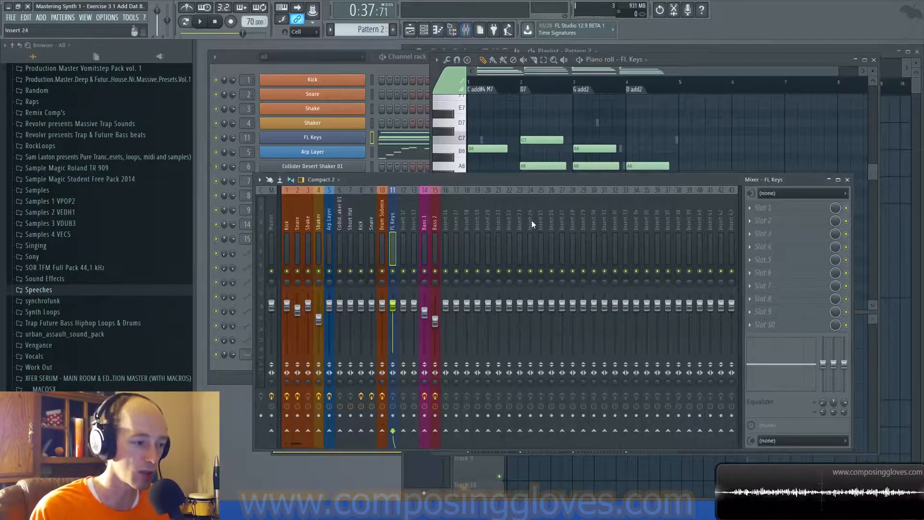
click(273, 225)
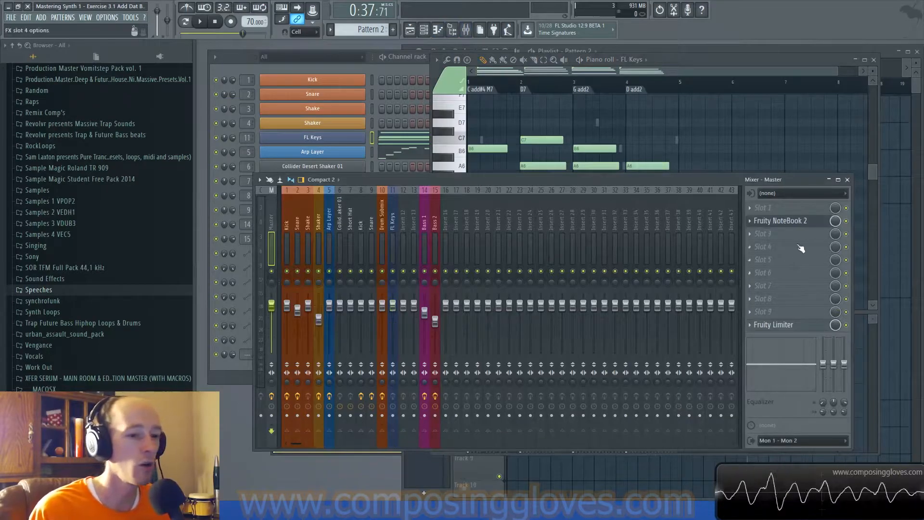
click(780, 220)
drag(454, 155, 438, 122)
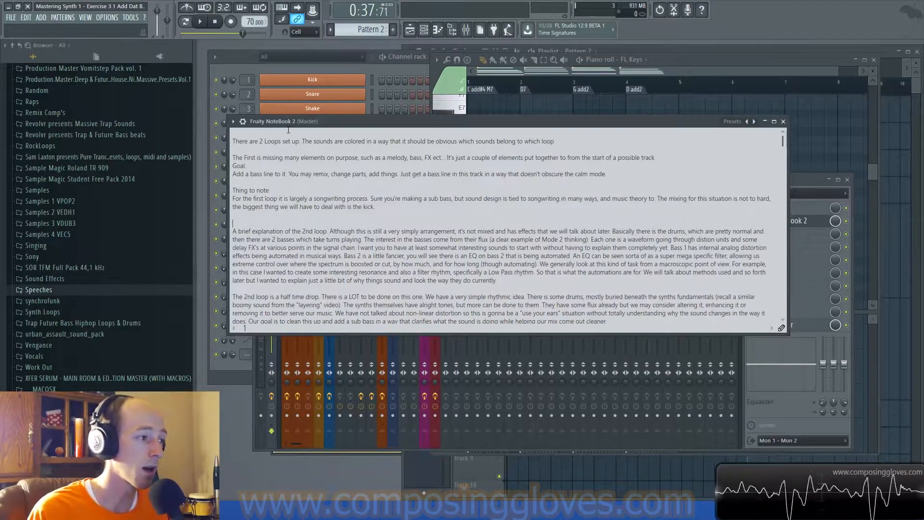
Copy all the Fruity NoteBook 2 text into the comments of the project info and close the settings.
key(ctrl+a)
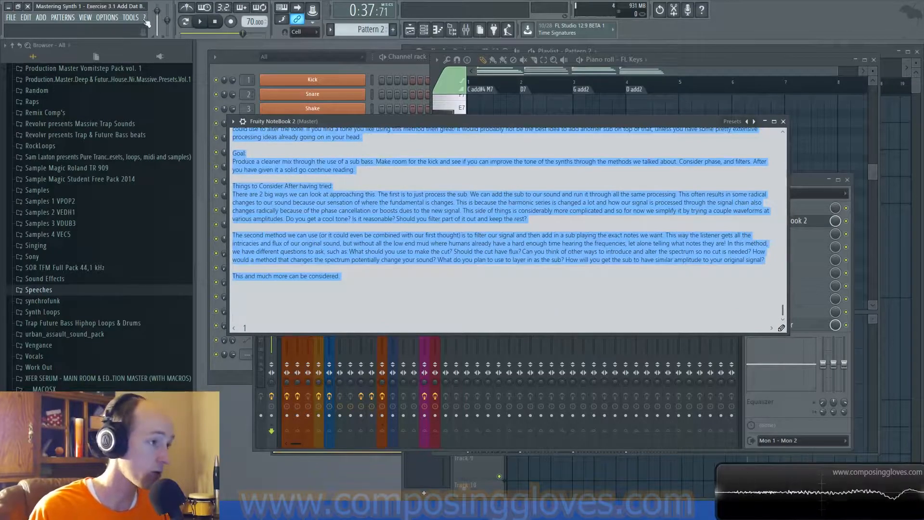
click(107, 17)
click(514, 121)
click(479, 121)
click(516, 122)
click(497, 243)
key(ctrl+v)
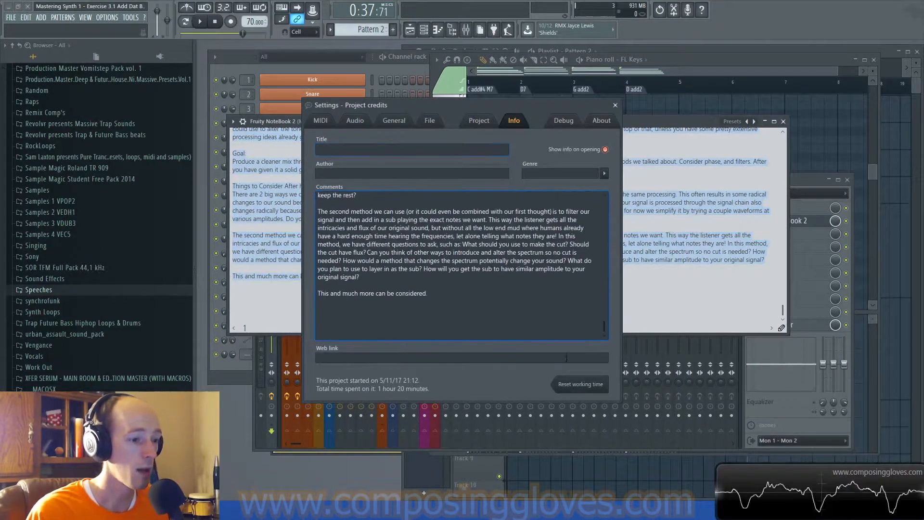
click(616, 105)
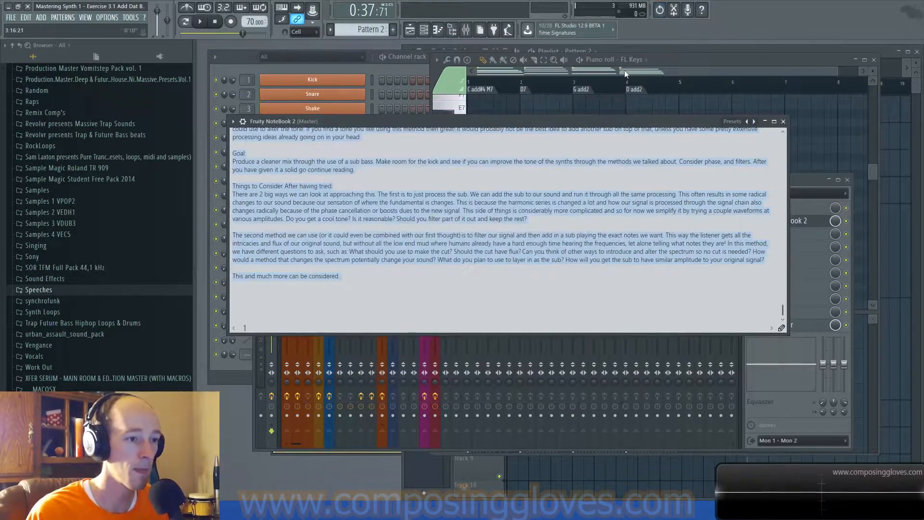
Return to the Fruity NoteBook 2 notes, deselect the text and read through the exercise instructions from the beginning.
click(627, 73)
click(419, 120)
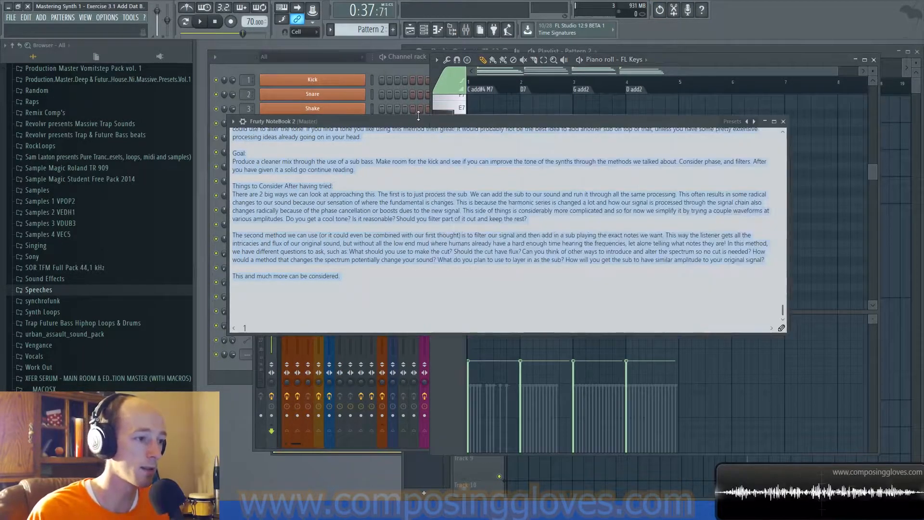
click(489, 246)
scroll(489, 246, up, 15)
scroll(489, 247, down, 2)
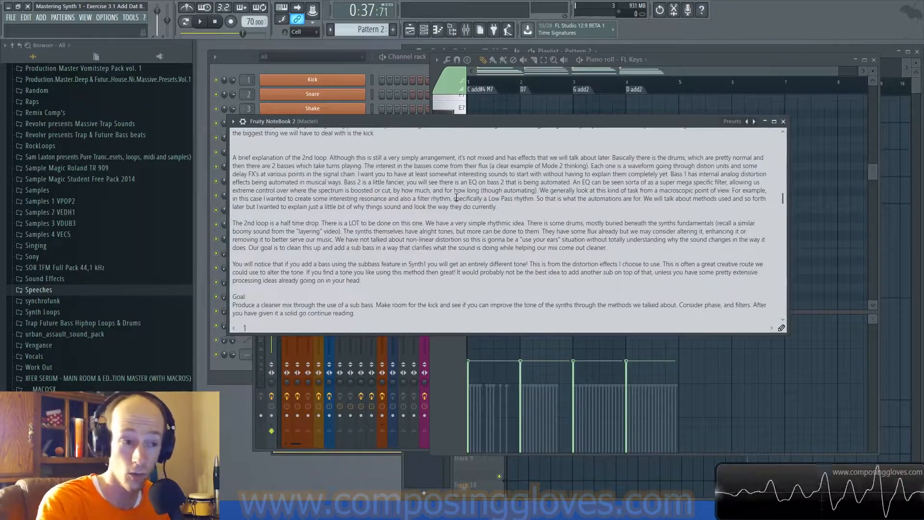
scroll(457, 198, up, 3)
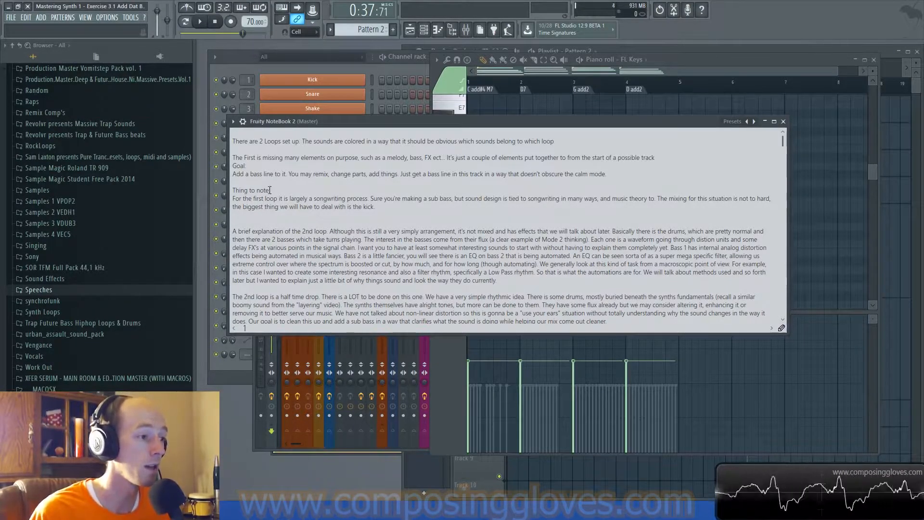
Read the remaining Fruity NoteBook 2 instructions for both loops and close the notes window.
scroll(326, 188, down, 3)
scroll(573, 151, up, 3)
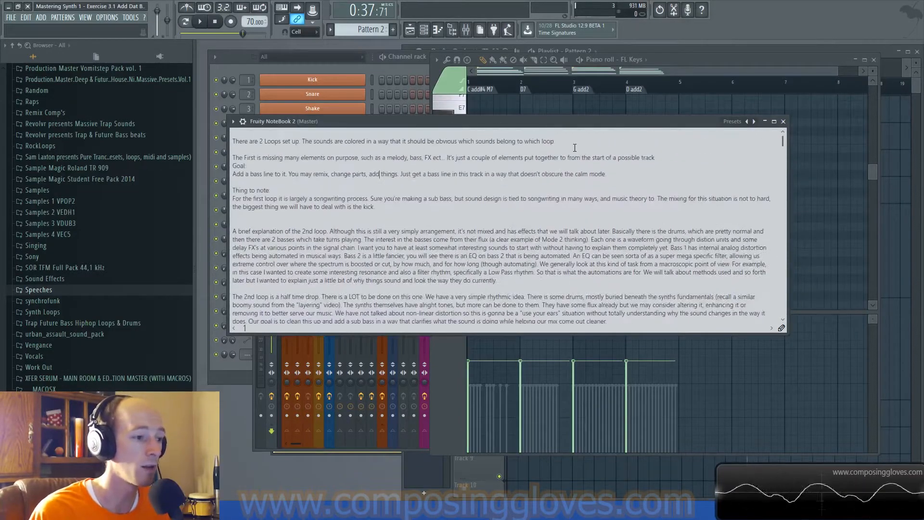
click(397, 217)
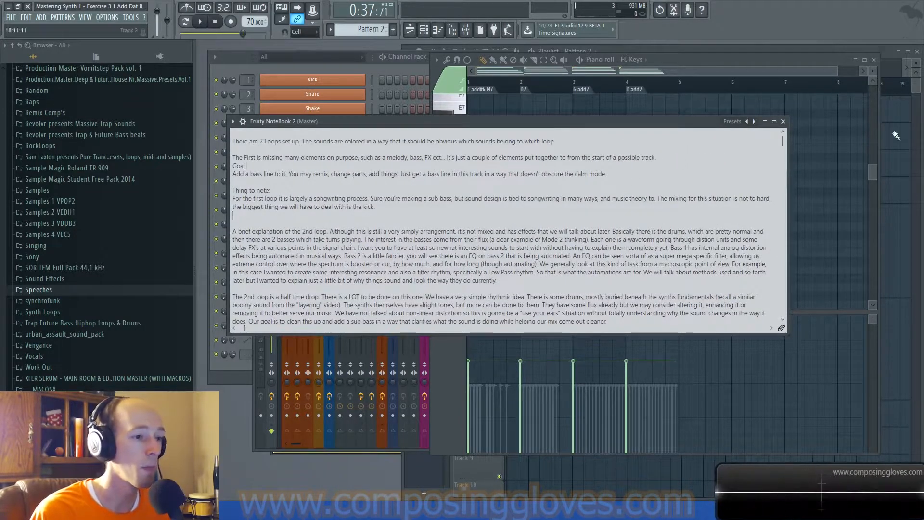
click(784, 121)
Bring the playlist forward and select Loop 2's Bass line 1 clips and Bass 1 effect control automation clips.
drag(767, 64, 539, 182)
click(705, 66)
scroll(723, 161, up, 4)
drag(664, 138, 864, 193)
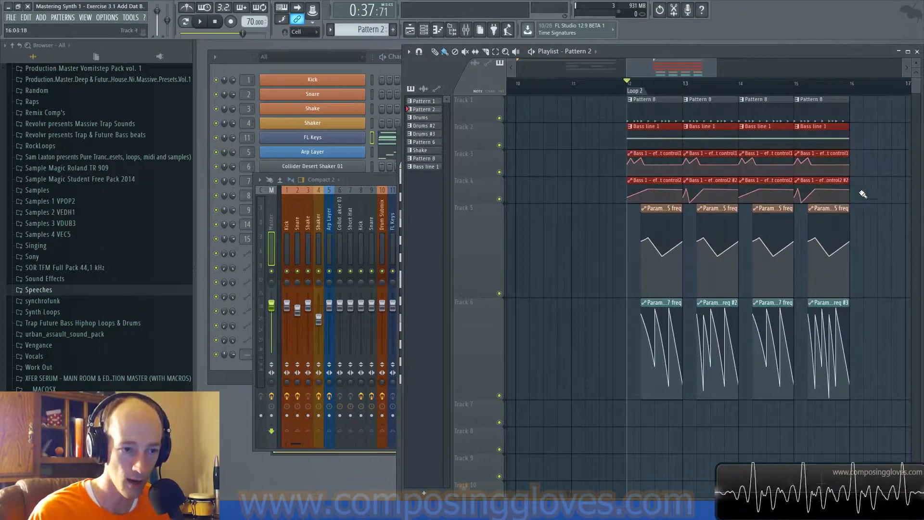
Open Bass line 1 in the piano roll, inspect Bass 1's Synth1 settings and return to the playlist.
double_click(660, 140)
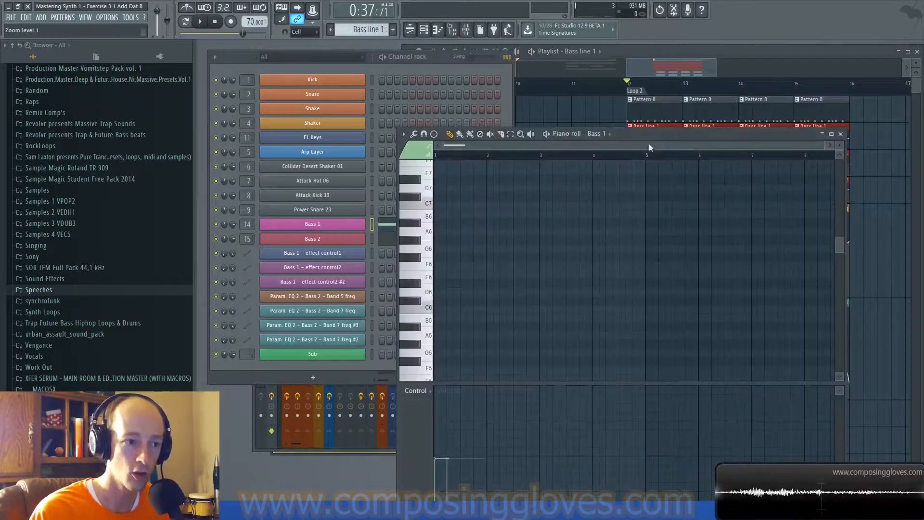
click(337, 225)
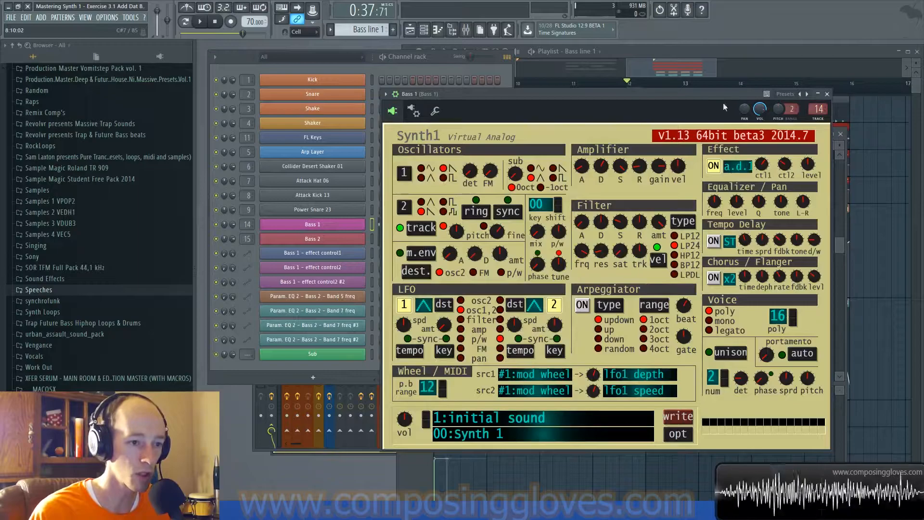
click(827, 93)
click(701, 97)
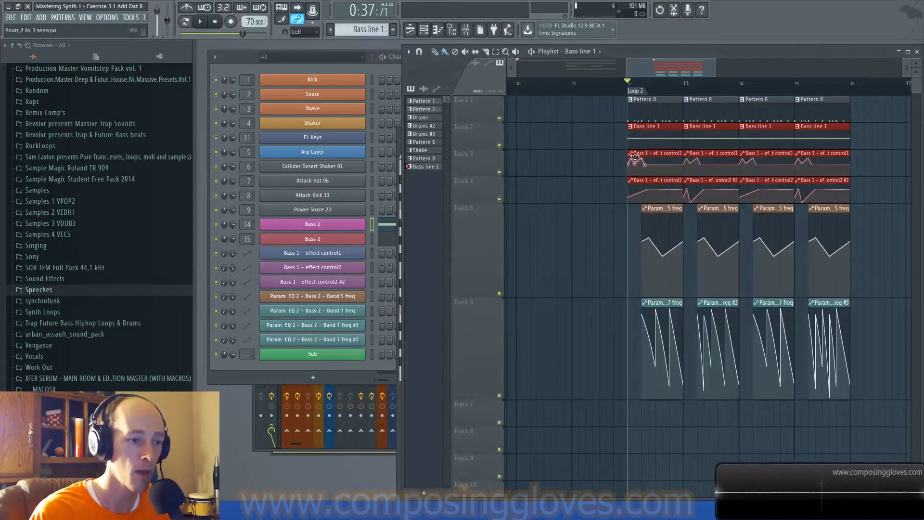
Select Loop 2's EQ frequency automation clips and open the Fruity parametric EQ 2 on the Bass 2 mixer track, clear of the playlist clips.
drag(643, 138, 835, 308)
drag(633, 236, 891, 390)
click(469, 33)
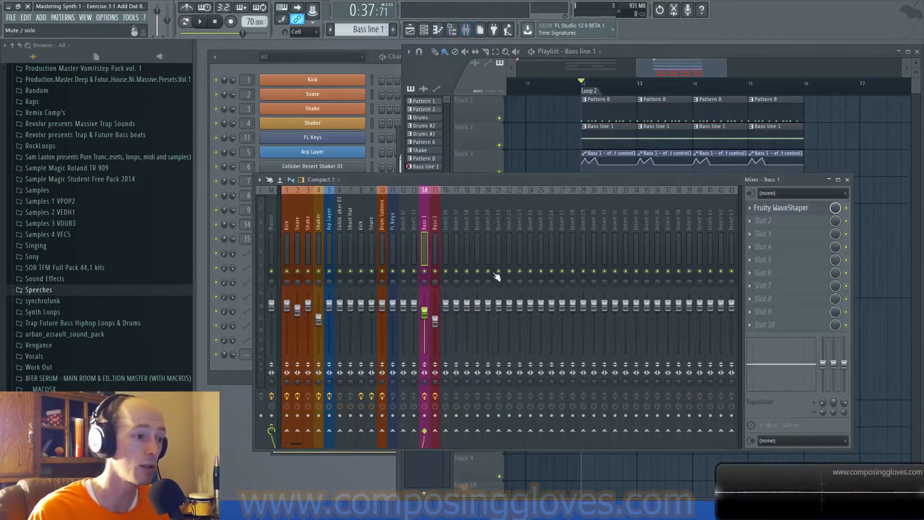
click(436, 233)
click(789, 259)
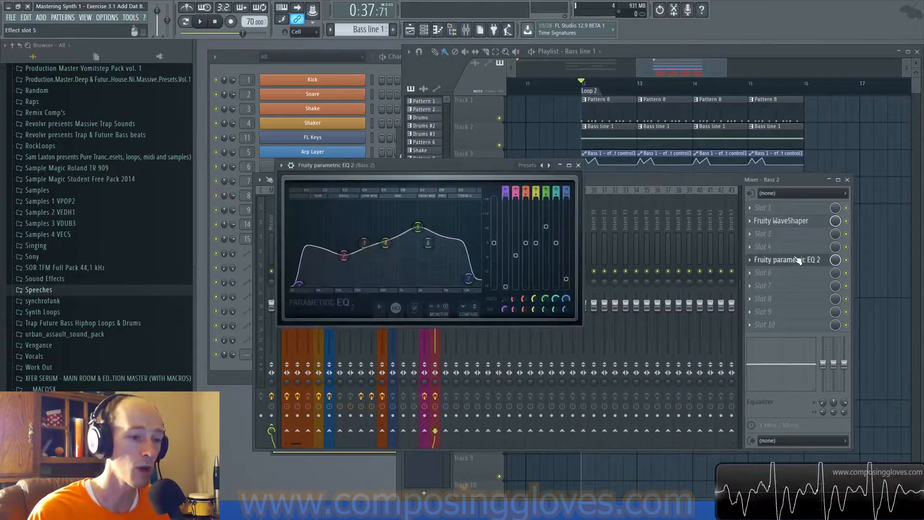
drag(457, 184, 399, 111)
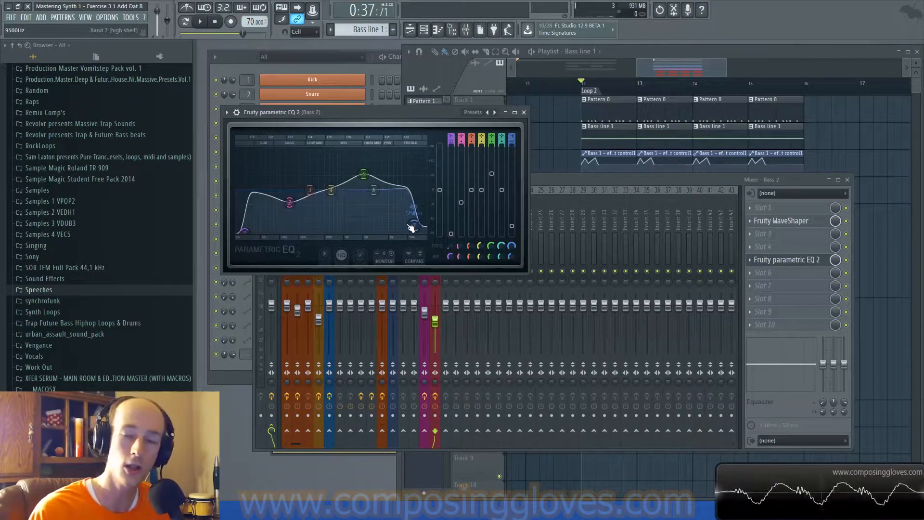
Play Loop 2 while watching the automated bands of Bass 2's Fruity parametric EQ 2, and close the EQ.
click(649, 112)
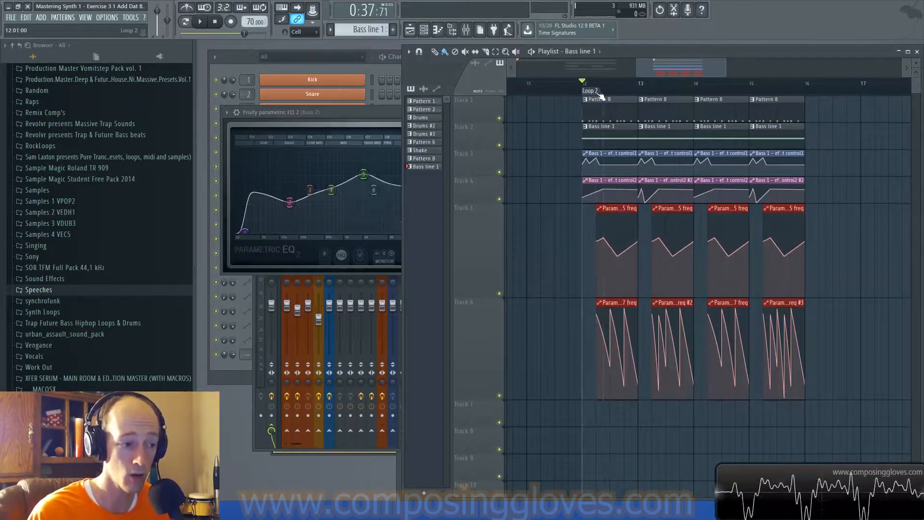
click(386, 114)
key(space)
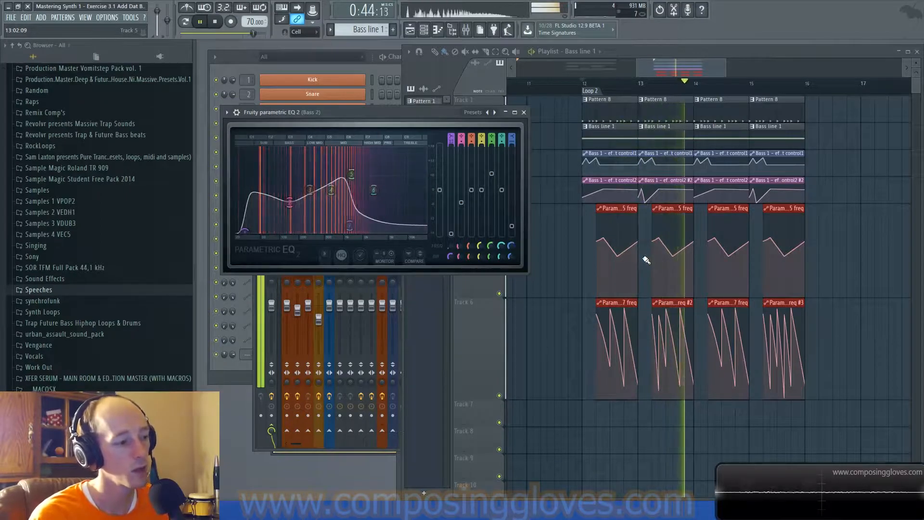
key(space)
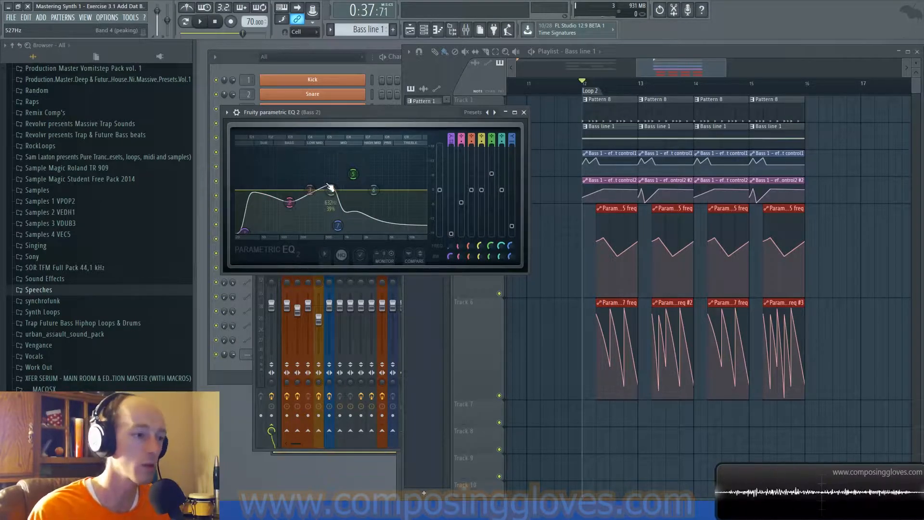
click(523, 112)
Go back to Loop 1 in the playlist, select its Pattern 1, Pattern 2 and Drums clips and audition the section.
scroll(704, 108, left, 1)
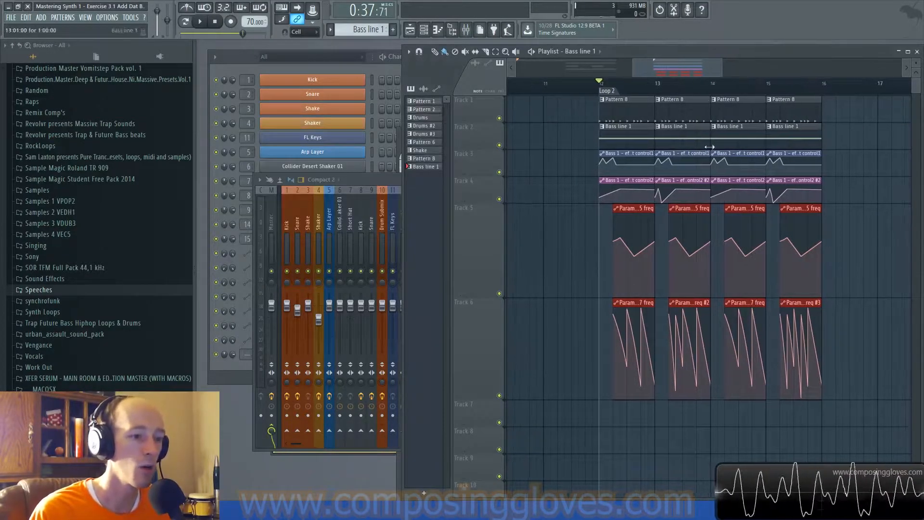
scroll(754, 135, left, 6)
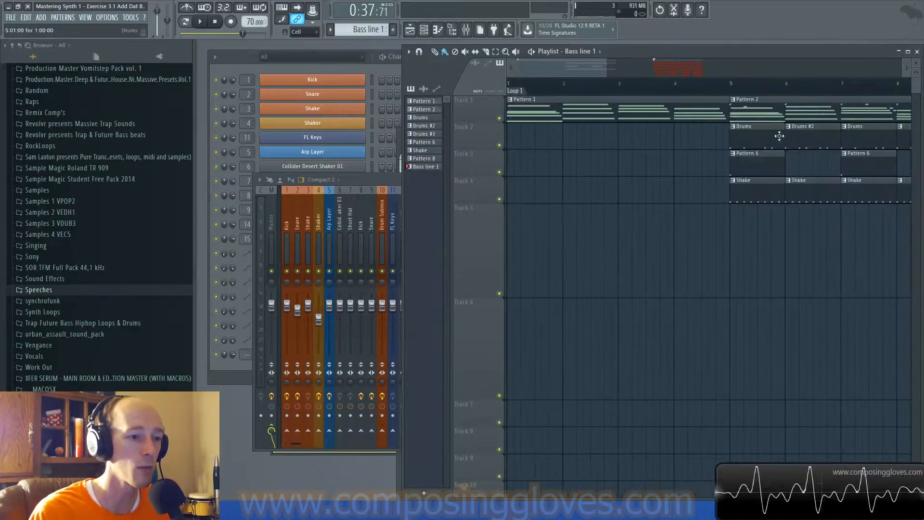
scroll(557, 243, down, 3)
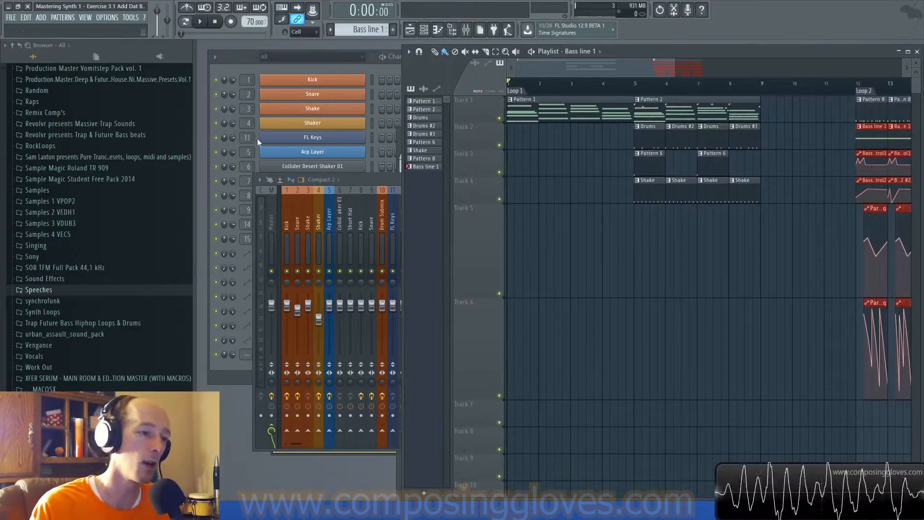
drag(582, 118, 749, 133)
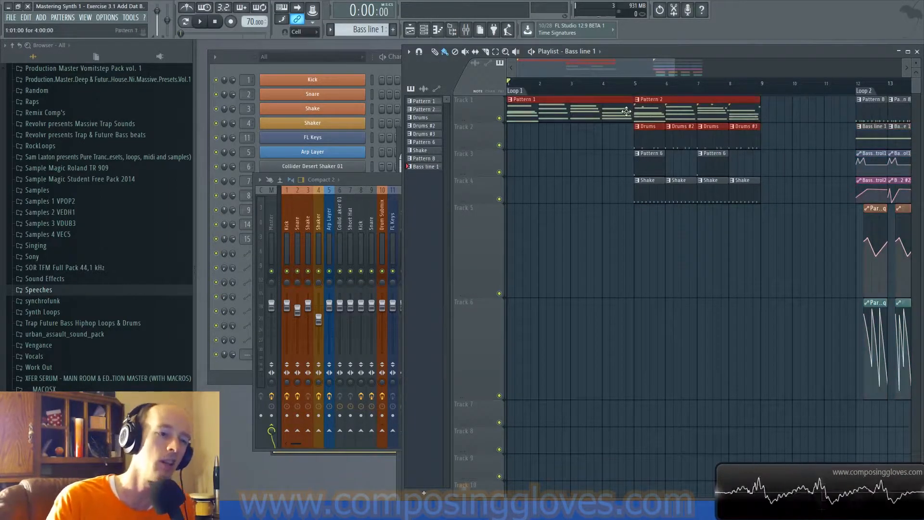
key(space)
click(649, 91)
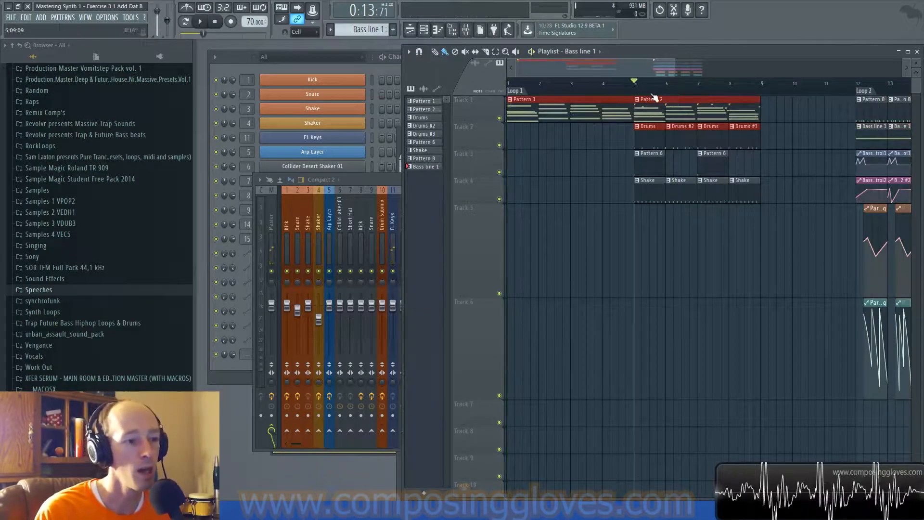
key(space)
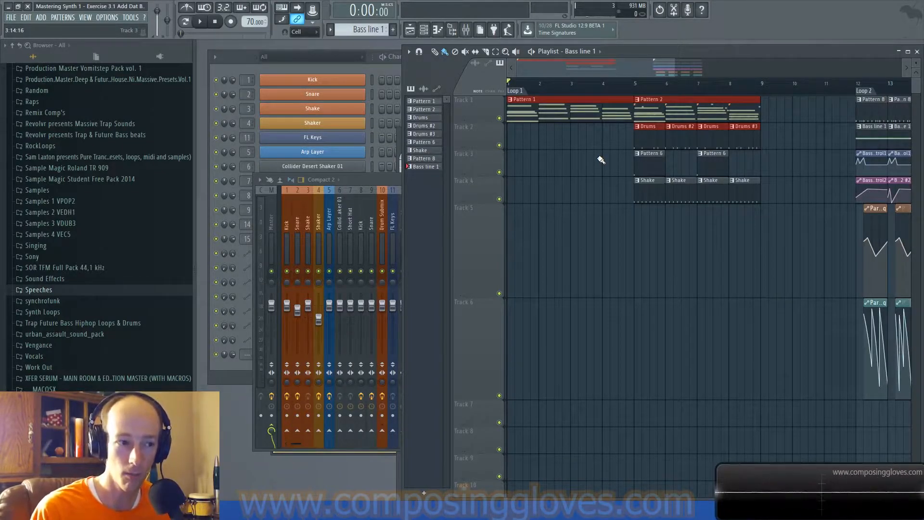
Select all Loop 1 clips from bar 5 through bar 8, audition their start and mark that range as the playlist's time selection.
click(633, 89)
click(641, 90)
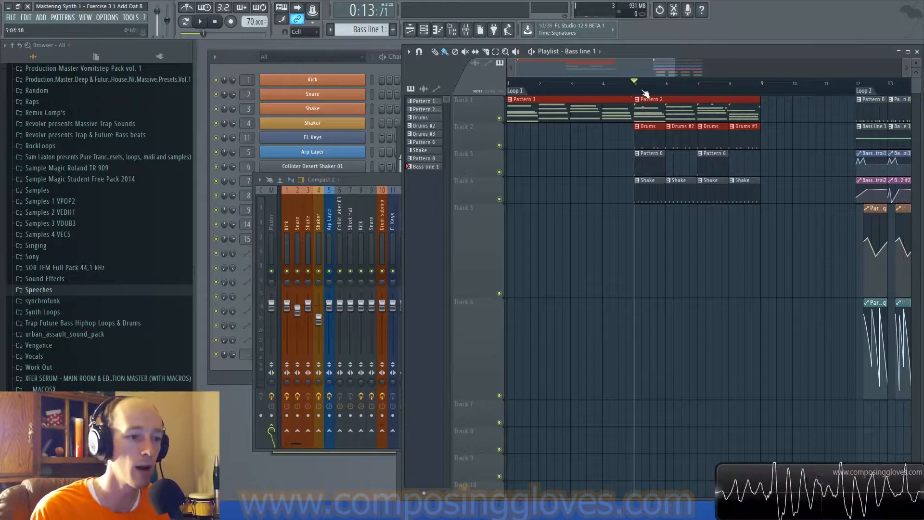
drag(649, 109, 771, 232)
ctrl+scroll(658, 137, up, 2)
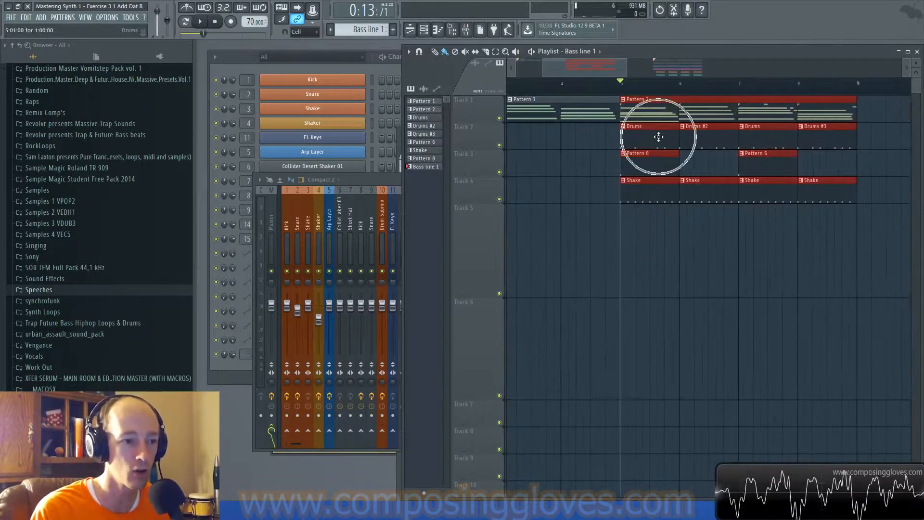
key(space)
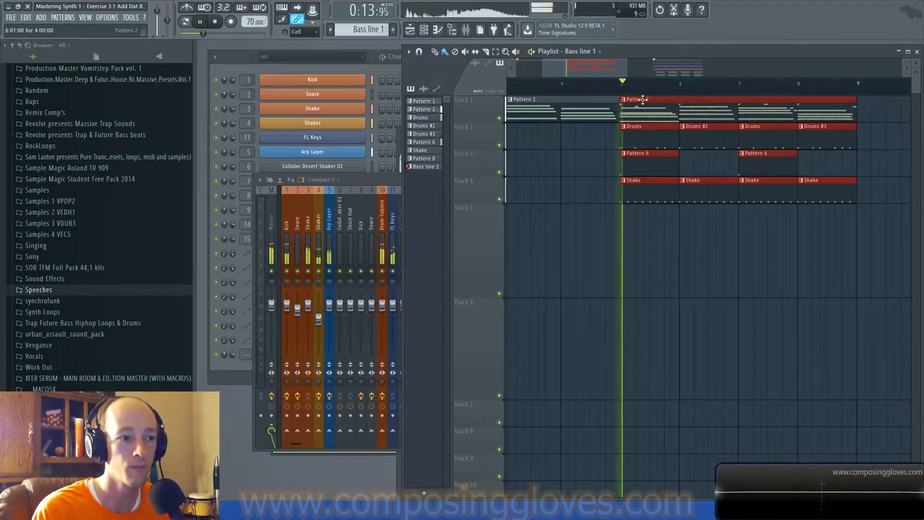
key(space)
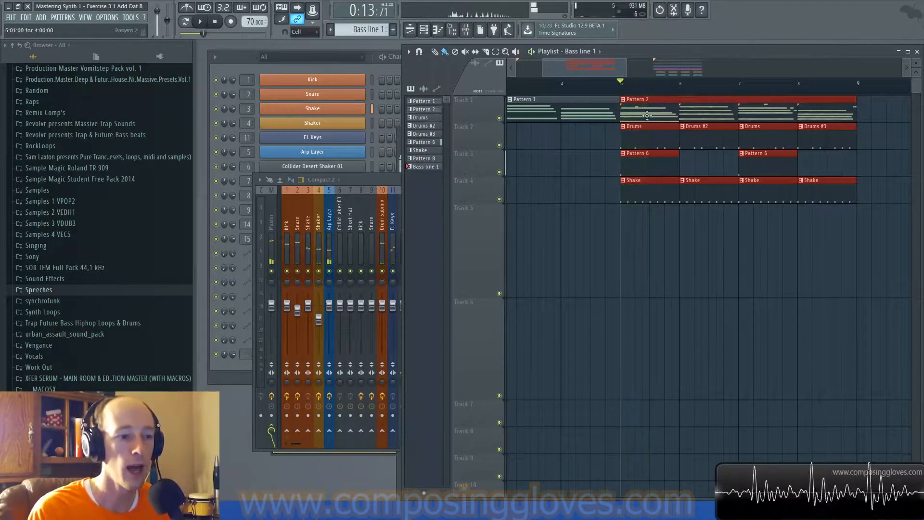
ctrl+drag(627, 91, 858, 117)
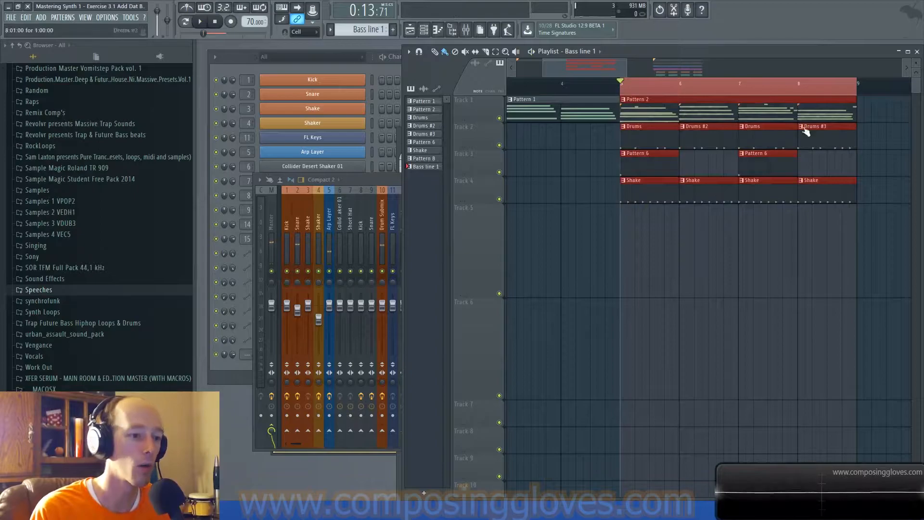
Open the Sub channel's Synth1 from the channel rack and place its window beside the channel list.
click(229, 57)
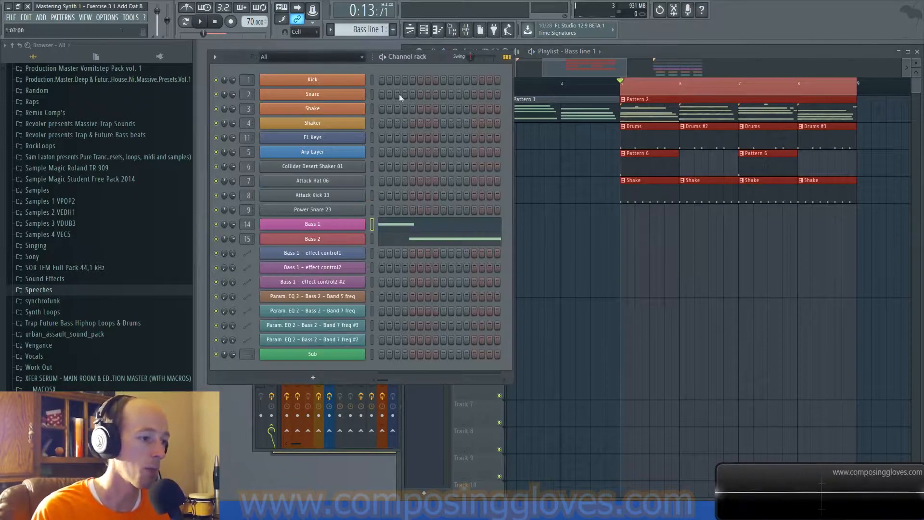
click(314, 355)
drag(538, 70, 562, 73)
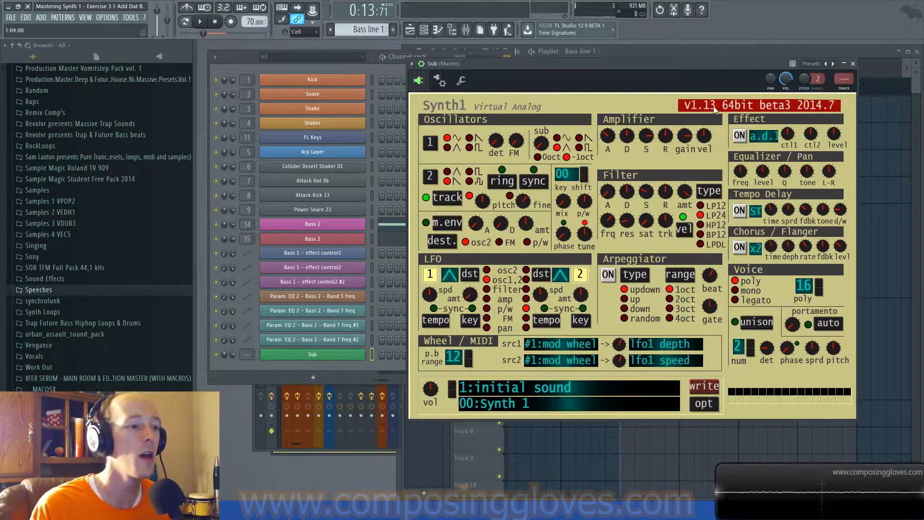
drag(617, 68, 596, 71)
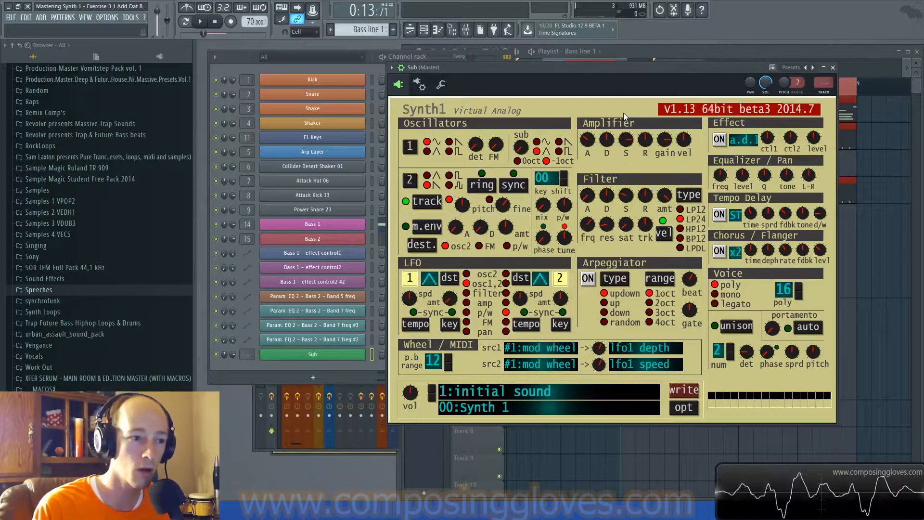
mouse_move(671, 74)
mouse_down()
mouse_move(700, 93)
mouse_move(666, 69)
mouse_up()
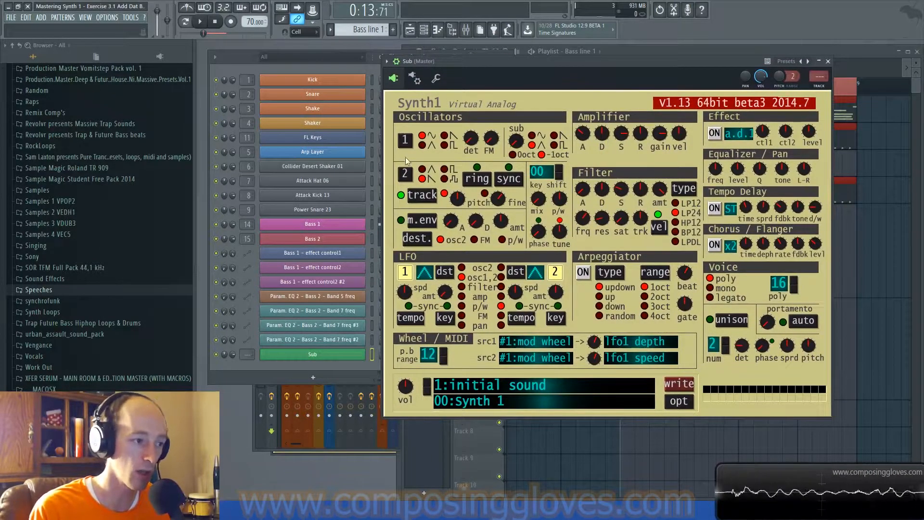
Replace the Sub channel's instrument with a fresh Synth1 VSTi.
right_click(364, 352)
mouse_move(420, 423)
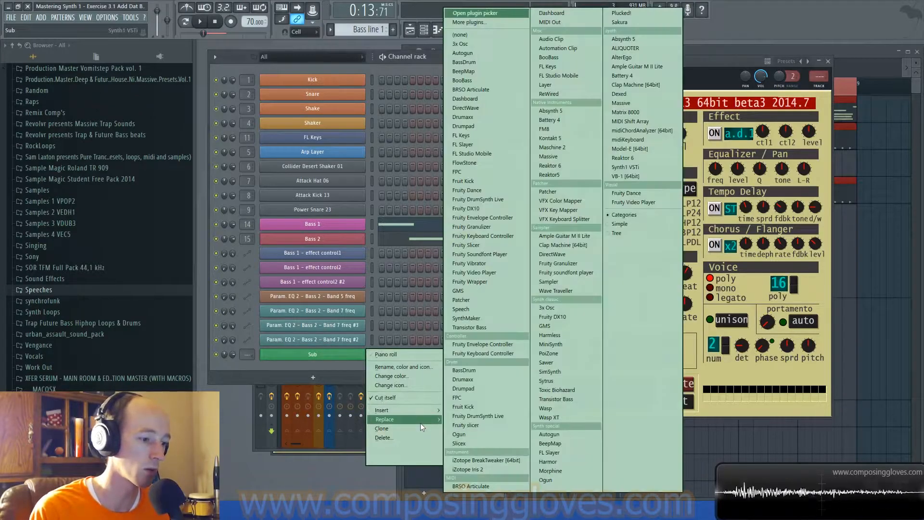
click(645, 168)
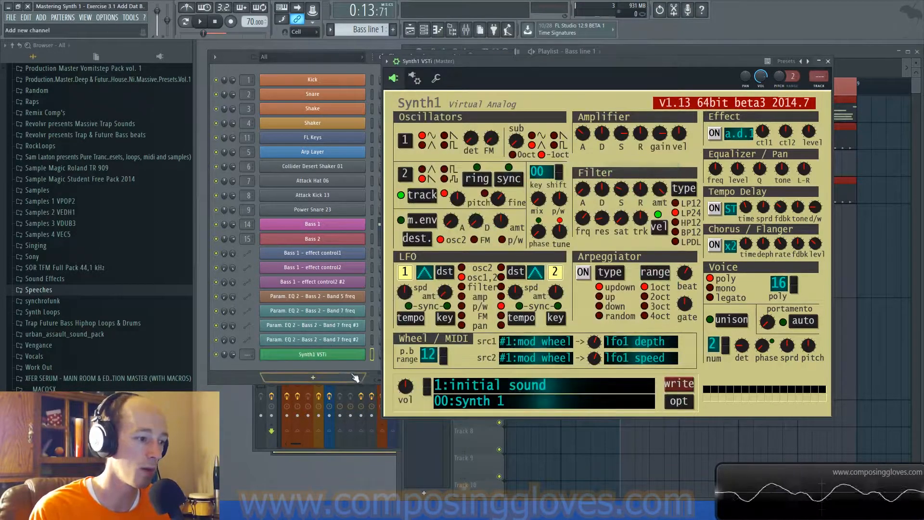
Rename the replaced Synth1 VSTi channel as Sub.
shift+click(345, 359)
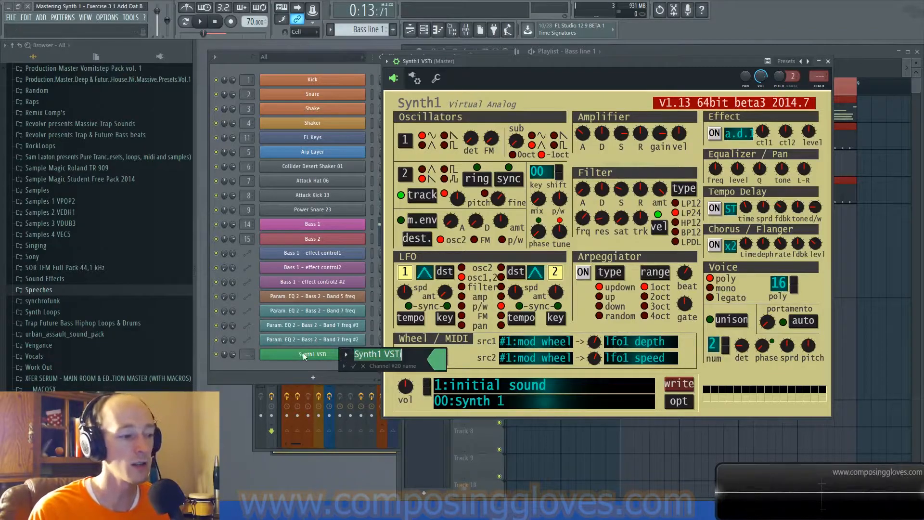
text(Sub)
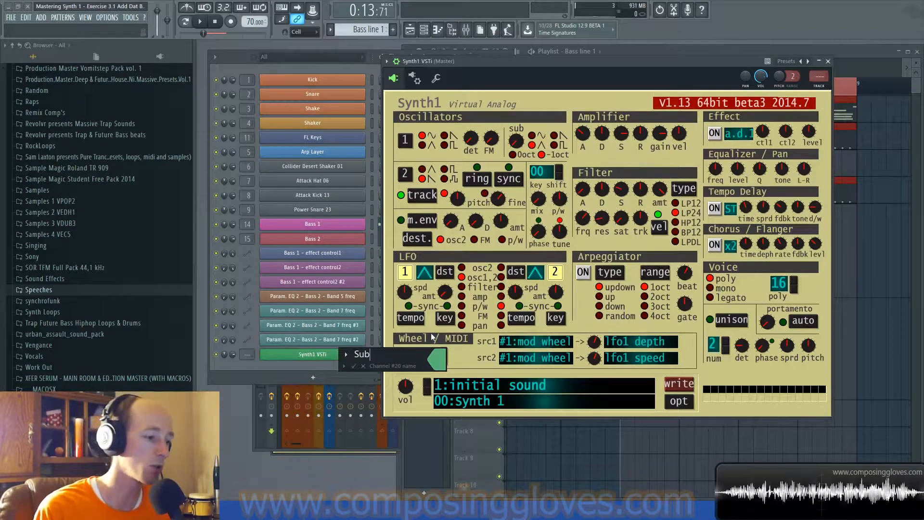
click(440, 361)
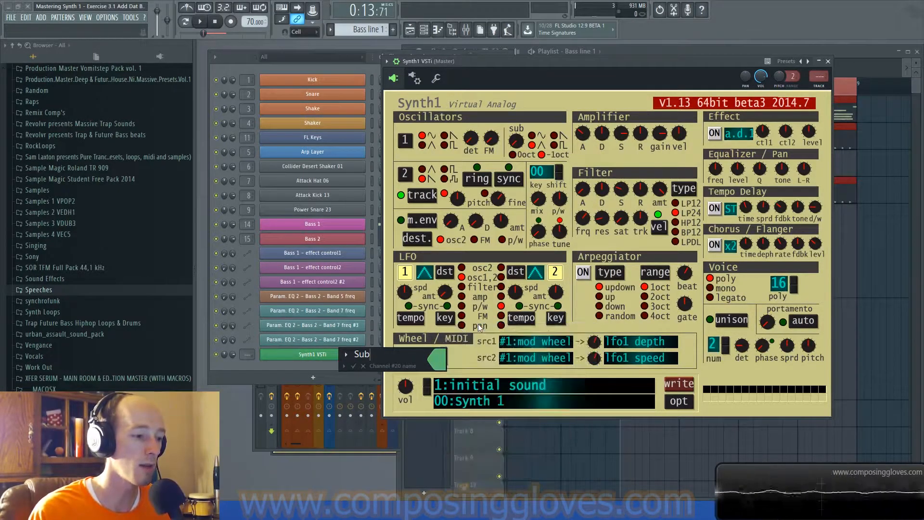
key(Return)
Check the Sub channel and the mixer tracks, and bring Sub's Synth1 window back in front.
click(357, 355)
click(359, 354)
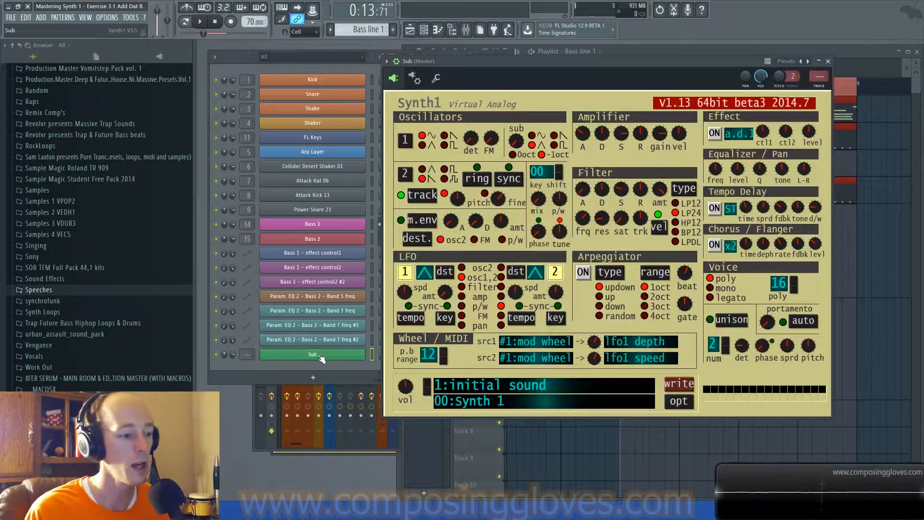
click(322, 446)
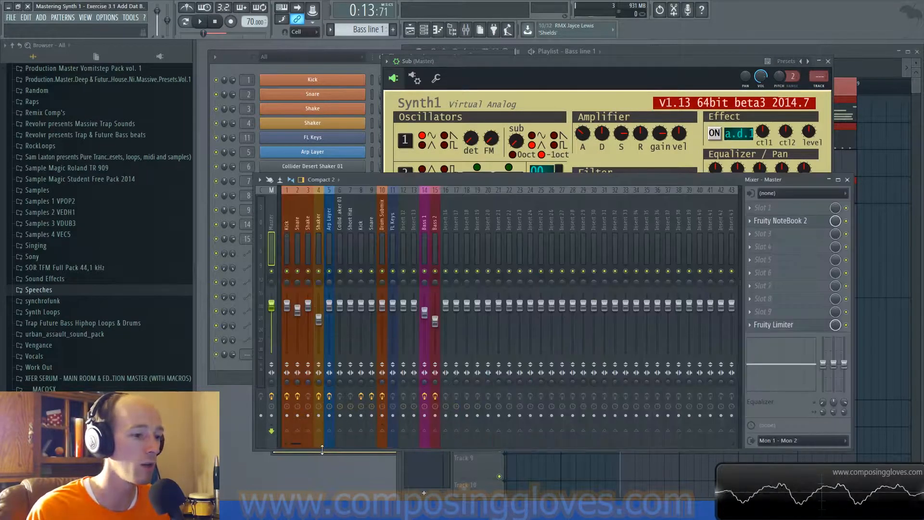
click(610, 67)
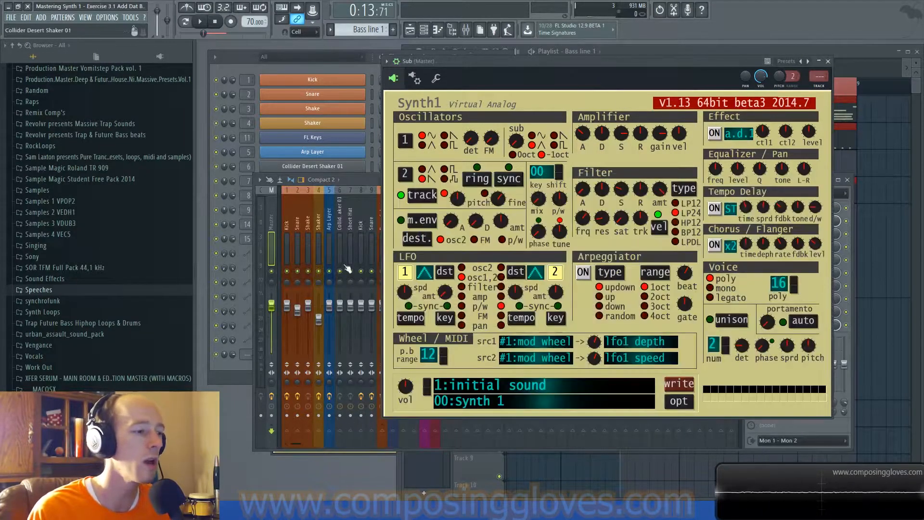
Move Sub's Synth1 window upward and close it, bringing the playlist to the front.
drag(617, 65, 602, 62)
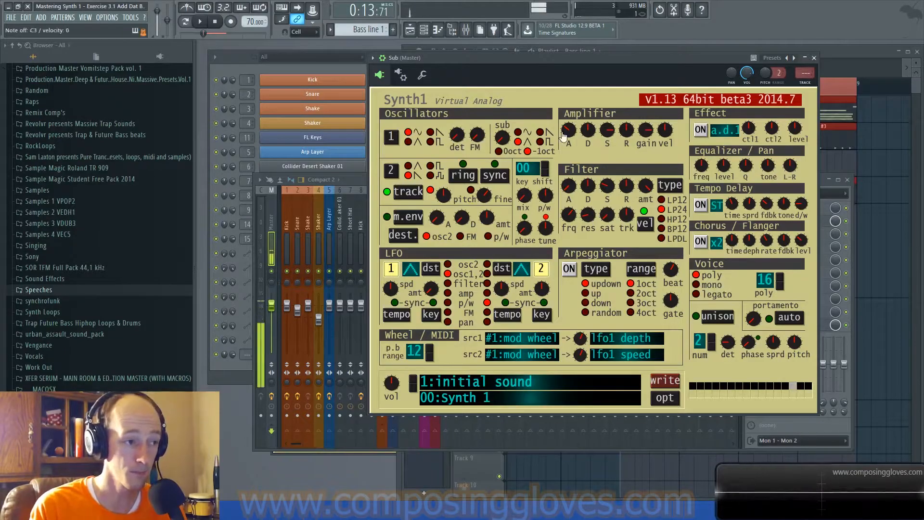
drag(569, 132, 585, 152)
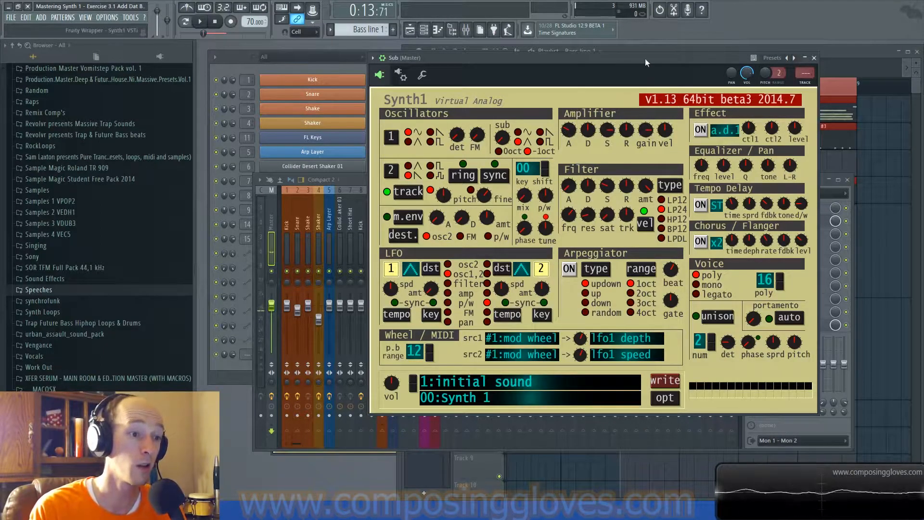
drag(645, 58, 651, 54)
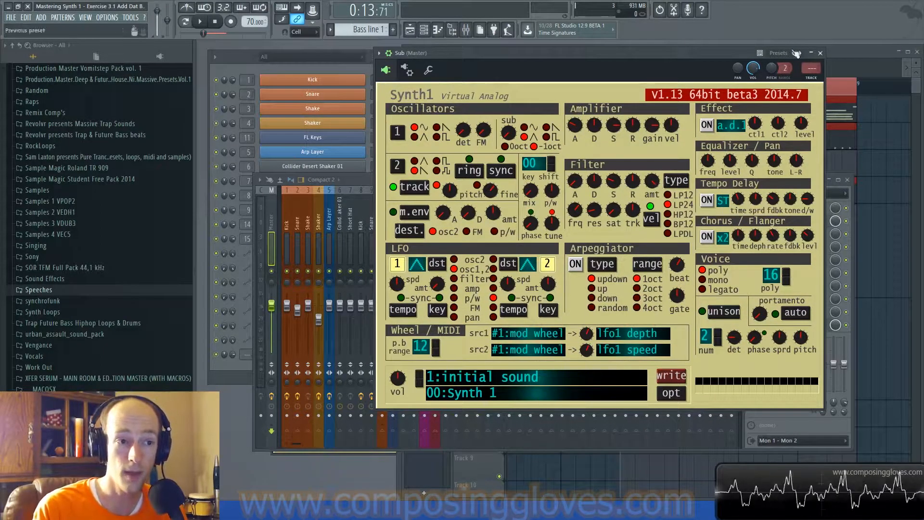
click(820, 53)
click(703, 68)
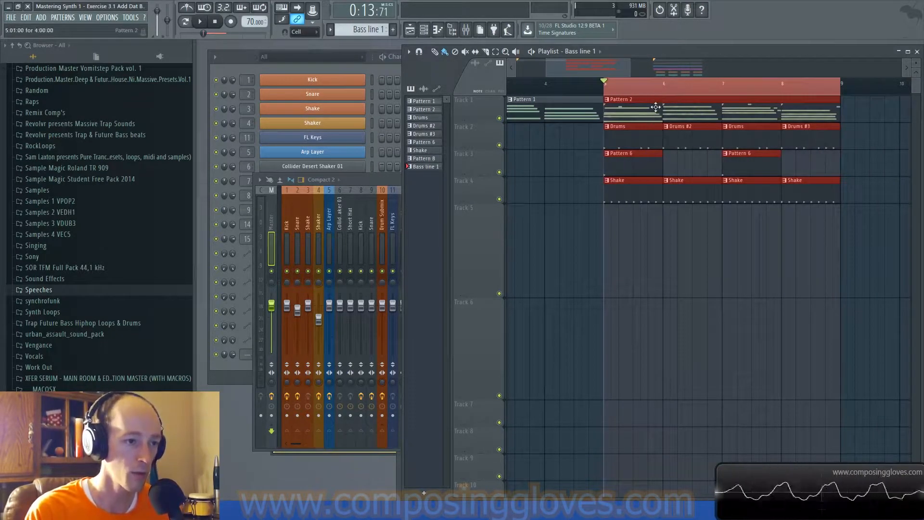
Open the Sub channel's piano roll in the Bass line 1 pattern and go to its lower octaves.
click(324, 87)
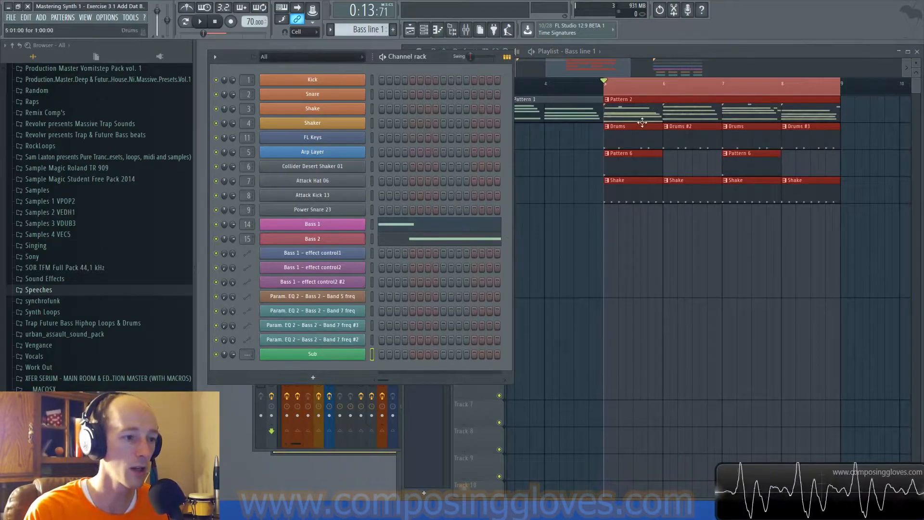
right_click(341, 358)
click(451, 340)
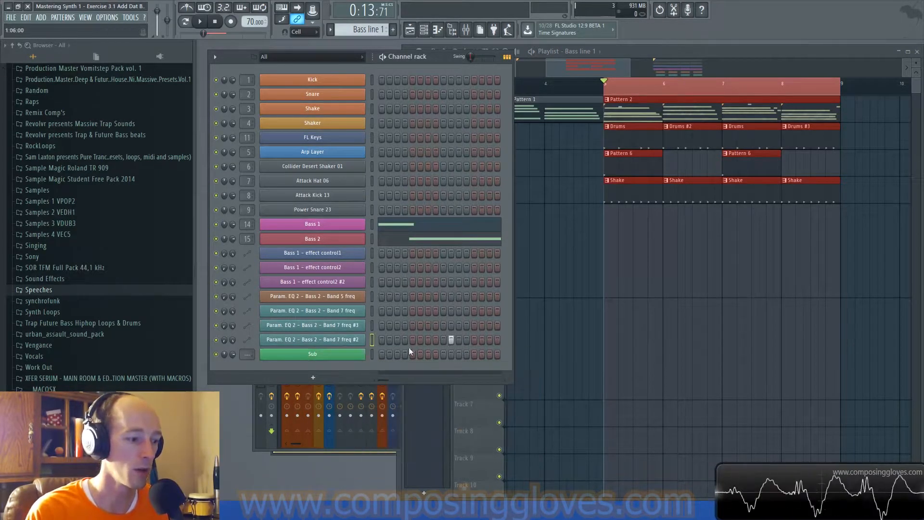
right_click(343, 358)
click(365, 359)
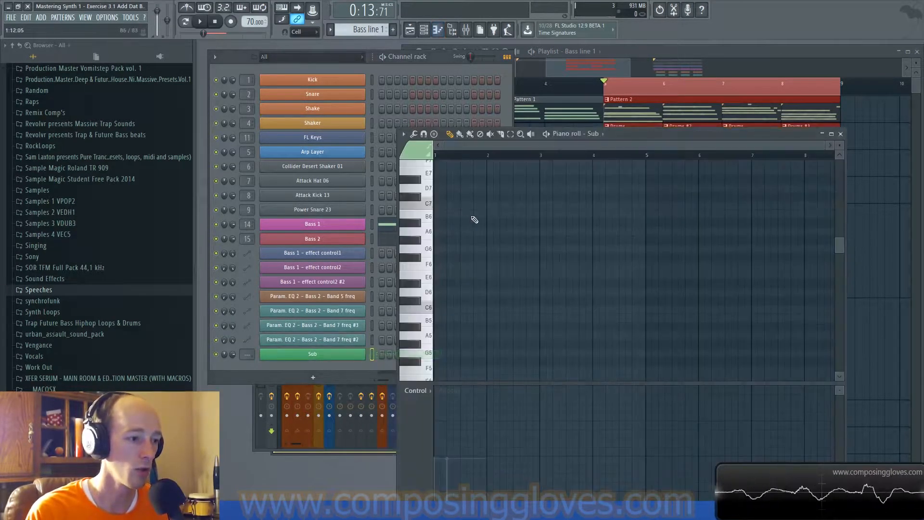
scroll(493, 219, down, 10)
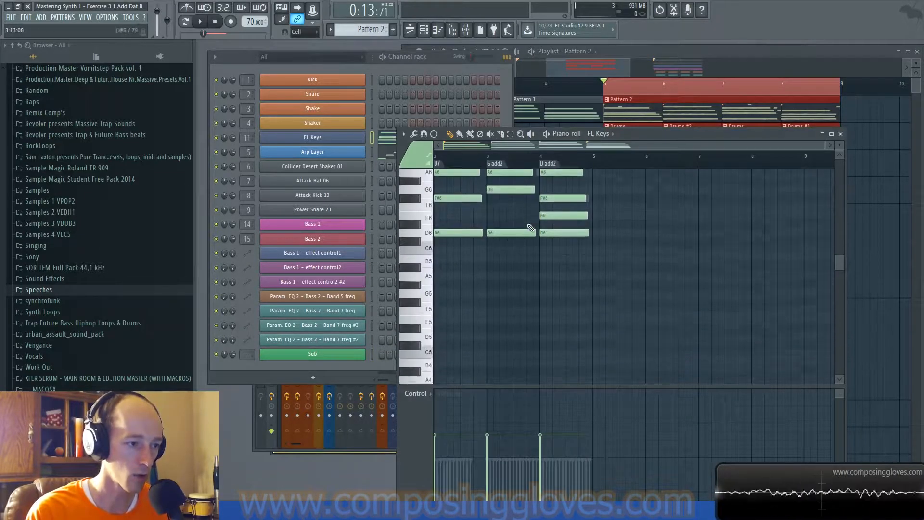
Examine the FL Keys chord notes in Pattern 2's piano roll, selecting them across the four bars.
mouse_move(531, 228)
mouse_down()
mouse_move(738, 276)
mouse_move(737, 288)
mouse_up()
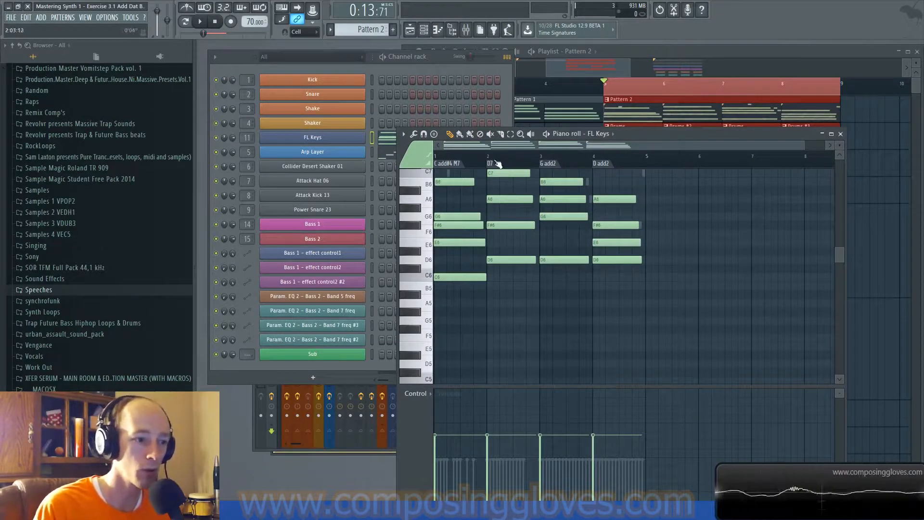
scroll(491, 216, up, 3)
drag(484, 206, 663, 336)
scroll(509, 265, down, 3)
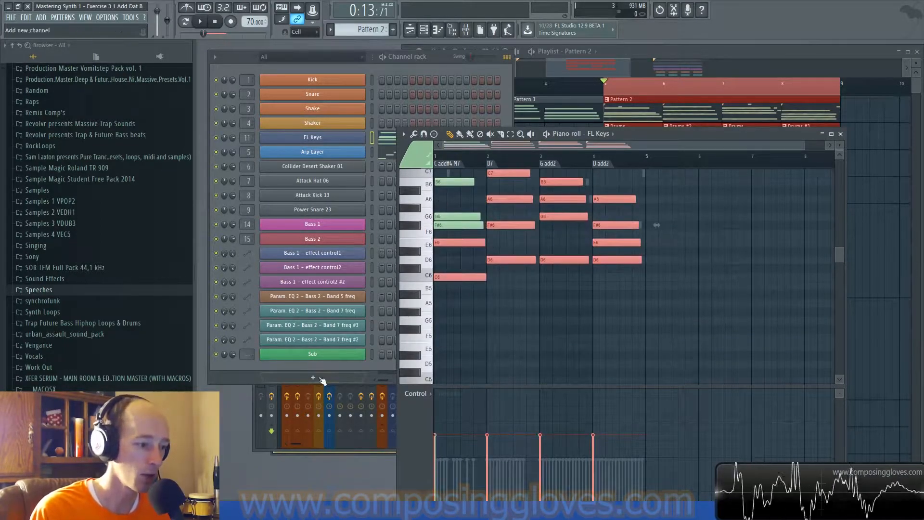
Open the Sub channel's piano roll in Pattern 2, with the FL Keys chords as ghost notes.
right_click(315, 356)
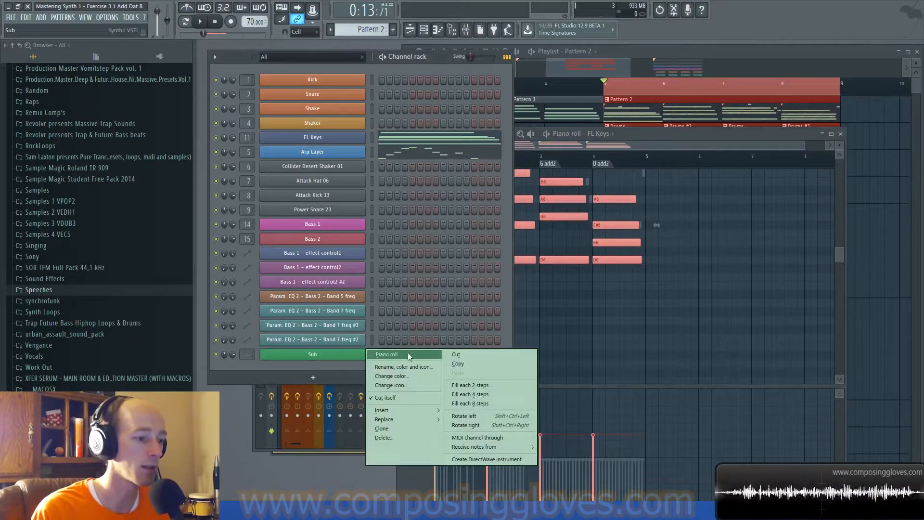
click(408, 354)
scroll(550, 272, up, 3)
scroll(539, 270, down, 2)
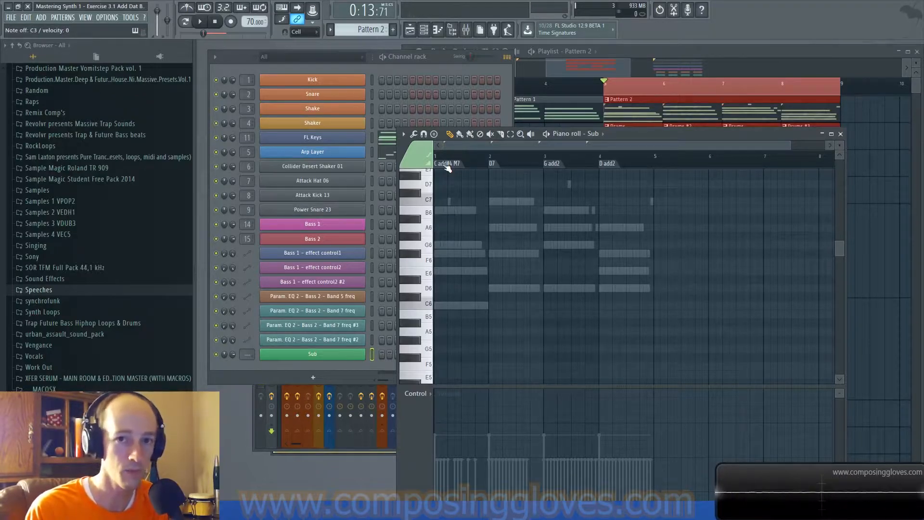
Audition the low C on the Sub's piano keys and play the loop's first bar.
scroll(543, 254, down, 8)
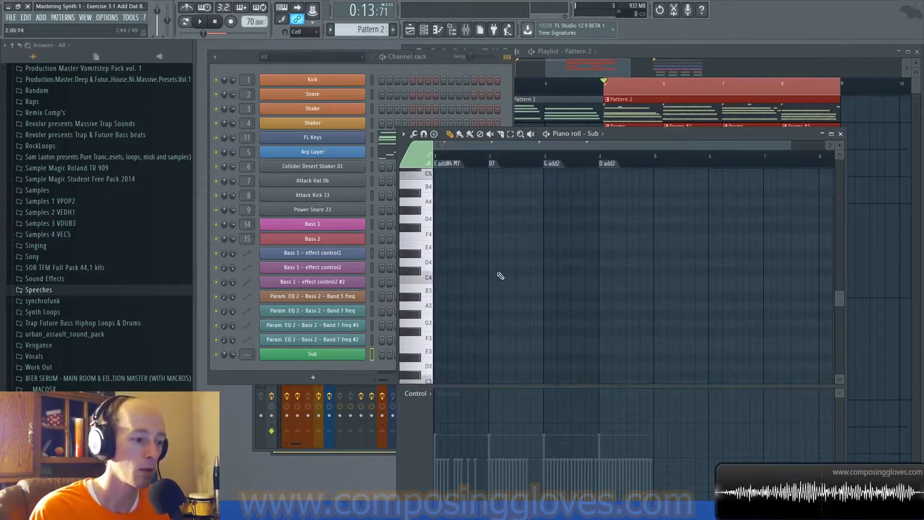
scroll(474, 241, down, 3)
click(427, 279)
click(428, 279)
scroll(443, 268, up, 4)
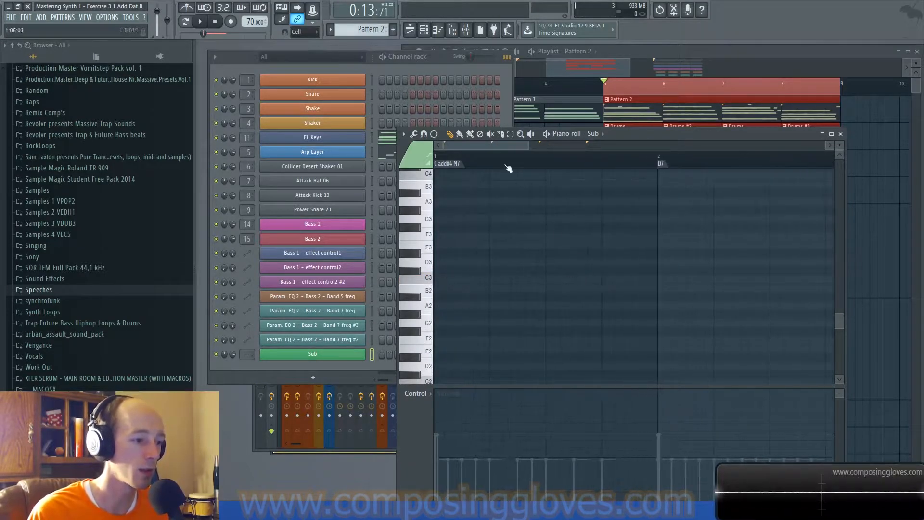
key(space)
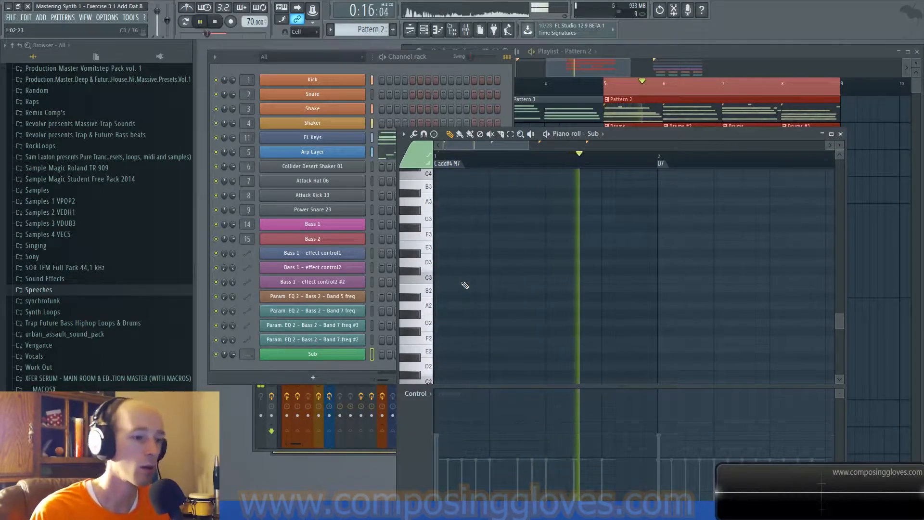
key(space)
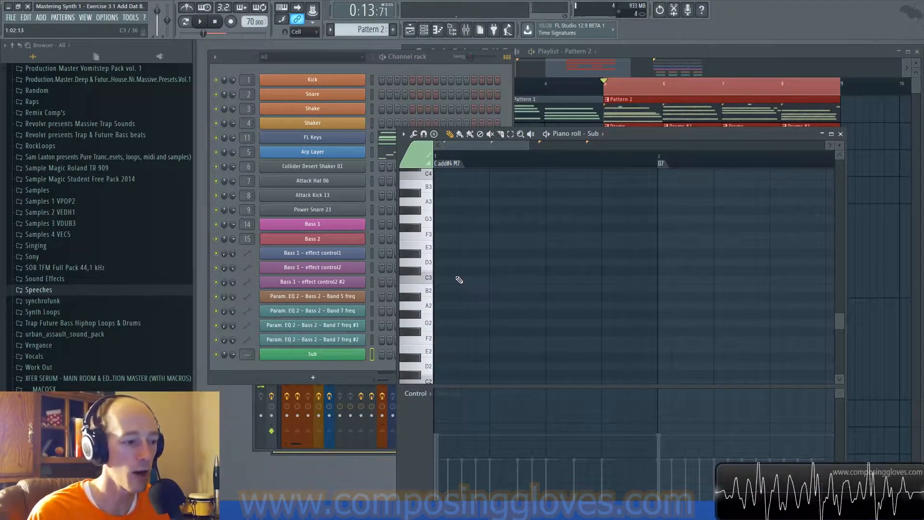
Draw a C3 sub note filling the whole first bar and play it with the loop.
click(459, 279)
drag(463, 280, 645, 293)
scroll(568, 268, up, 8)
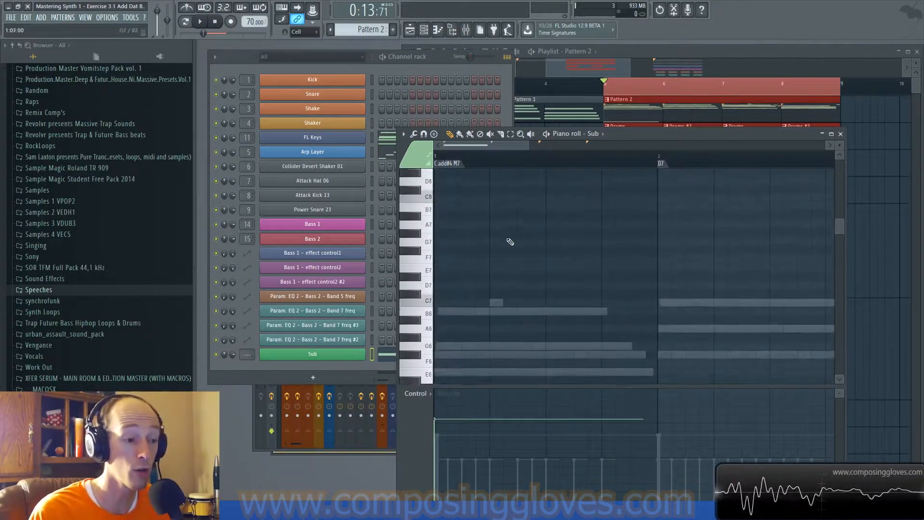
scroll(516, 243, down, 2)
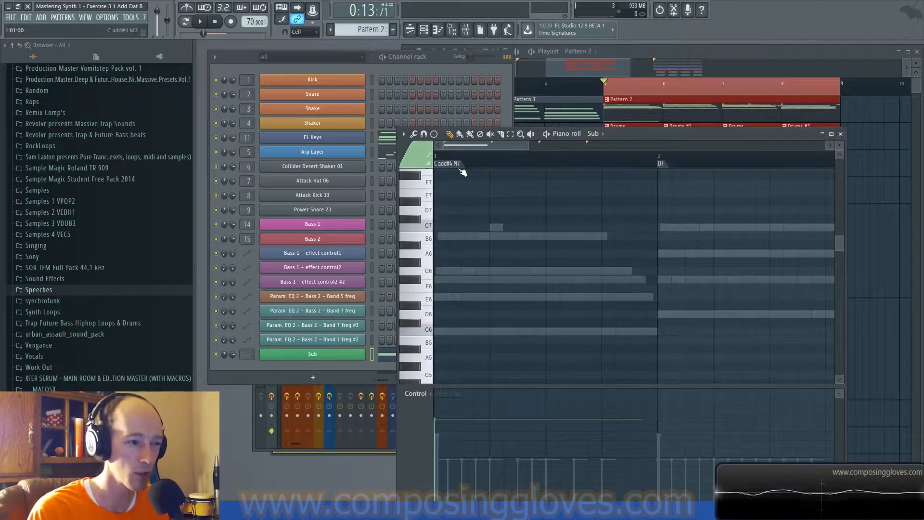
scroll(520, 217, down, 7)
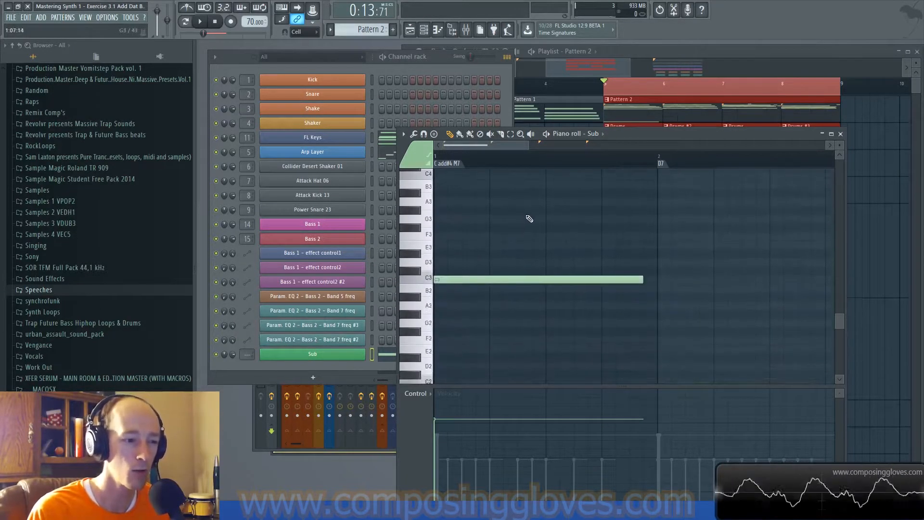
drag(642, 280, 657, 301)
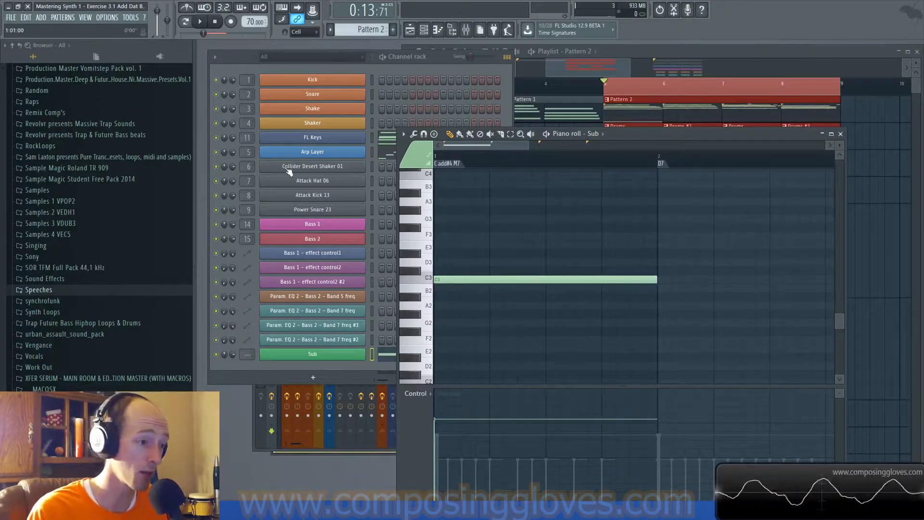
key(space)
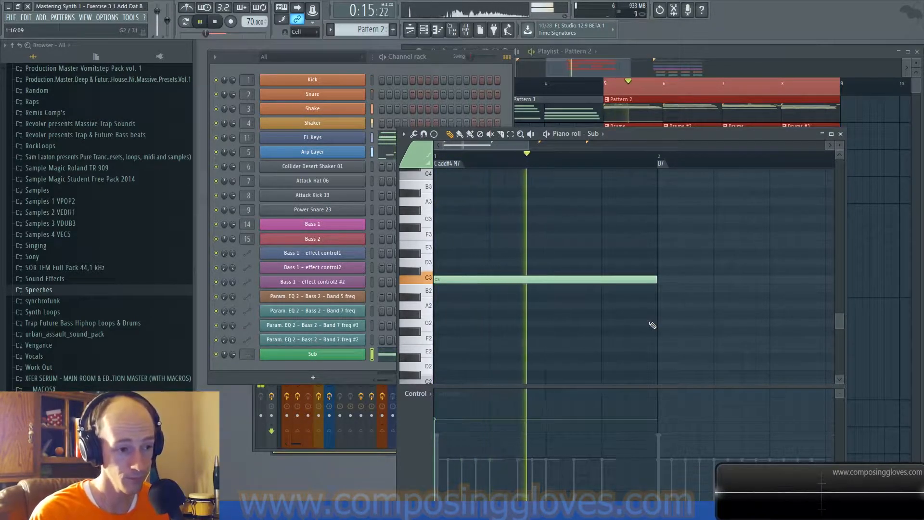
key(space)
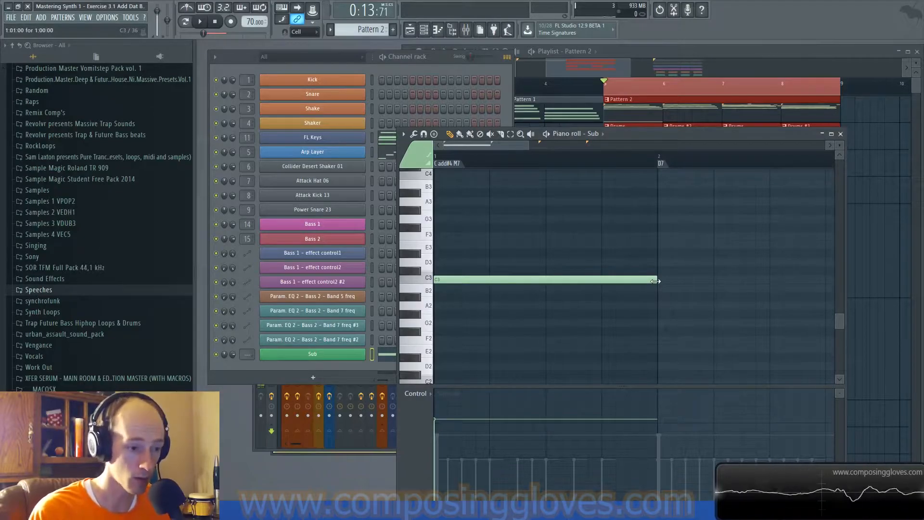
Shorten the C3 note to two and a half beats and fill the bar's remainder with three half-beat C3 notes.
drag(656, 281, 573, 280)
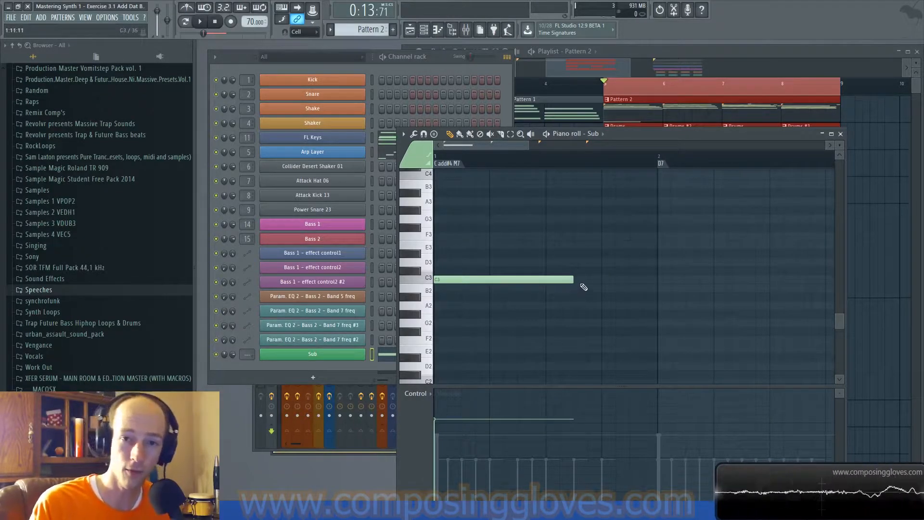
click(583, 283)
drag(713, 280, 601, 281)
click(612, 280)
click(639, 280)
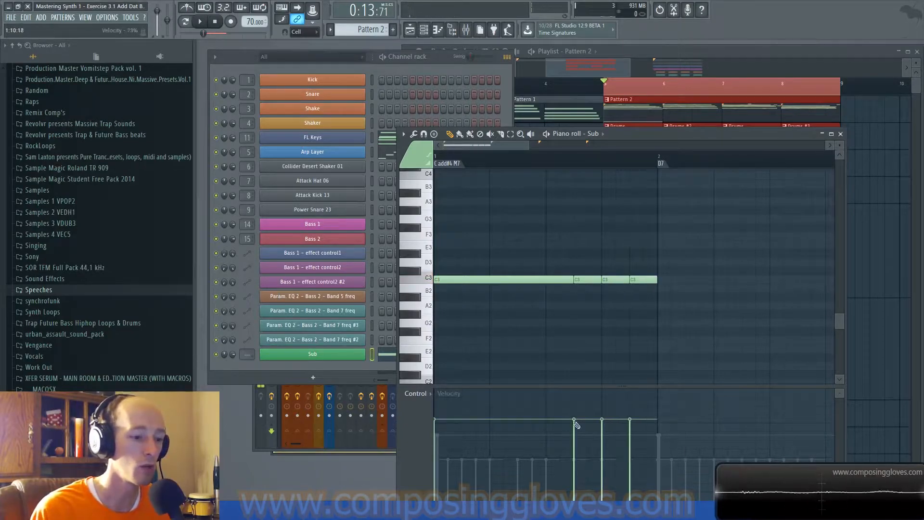
Ramp the velocities of the three short C3 notes upward and play the first bar.
drag(580, 420, 645, 407)
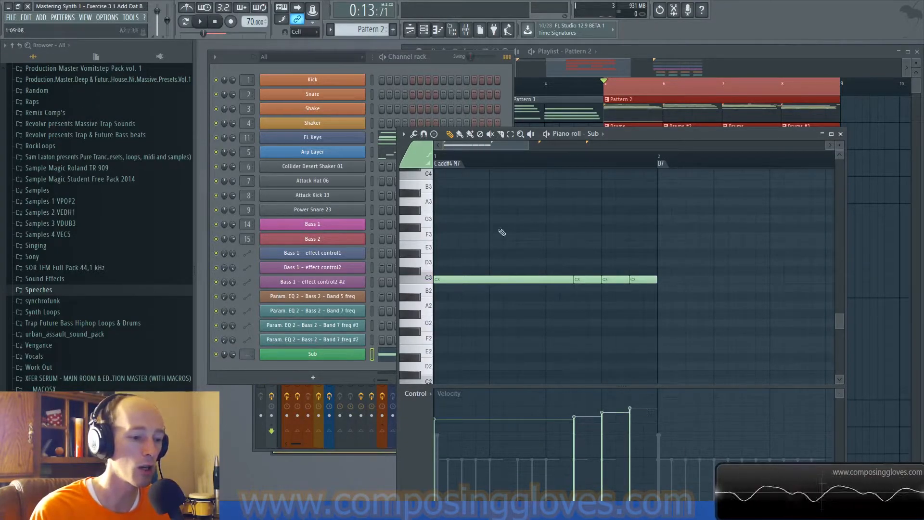
key(space)
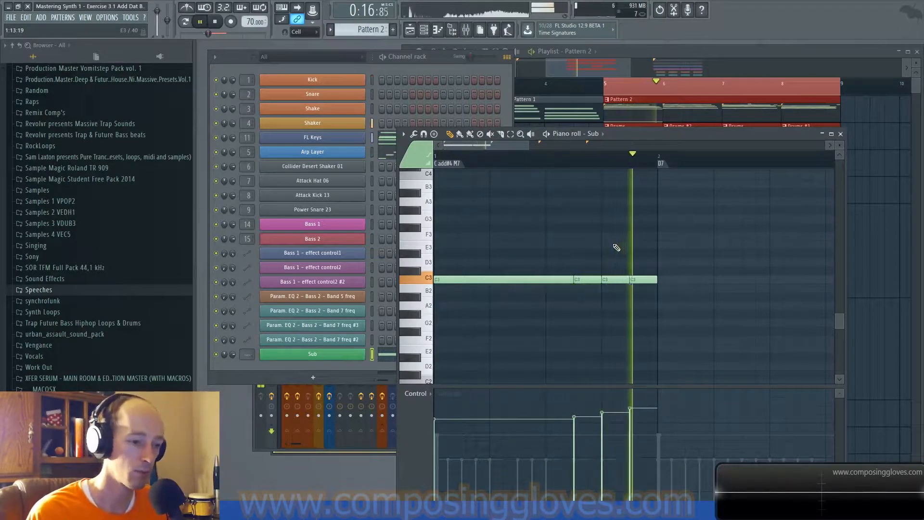
key(space)
Add a D3 note at the start of bar 2, copy the three short notes after it on D3, and play from bar 2.
scroll(616, 325, down, 3)
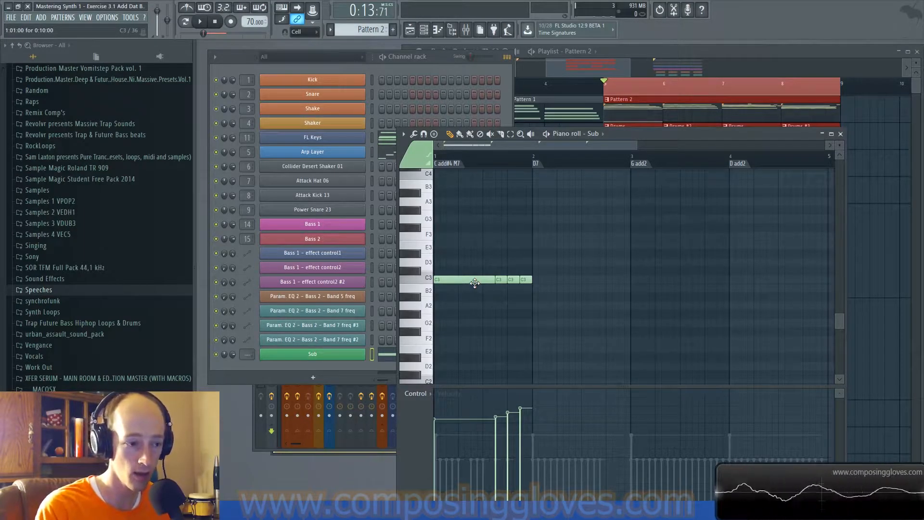
click(544, 262)
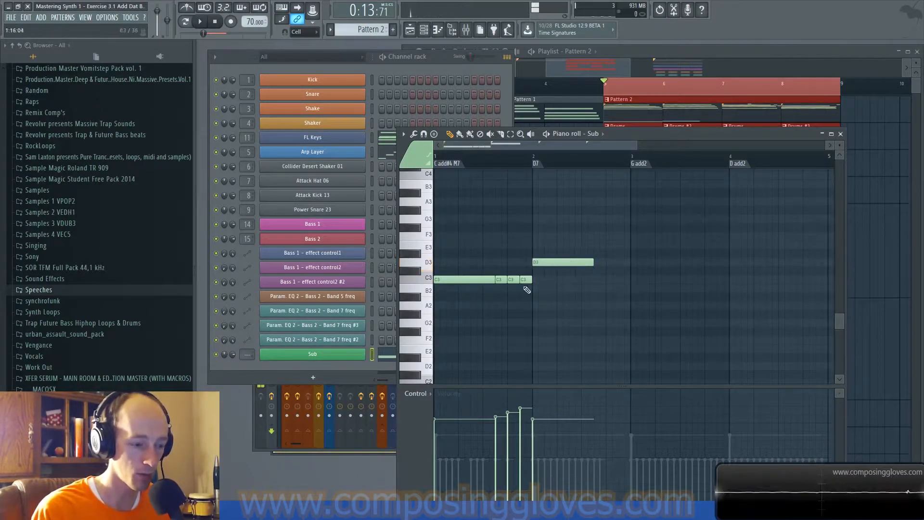
drag(500, 268, 533, 299)
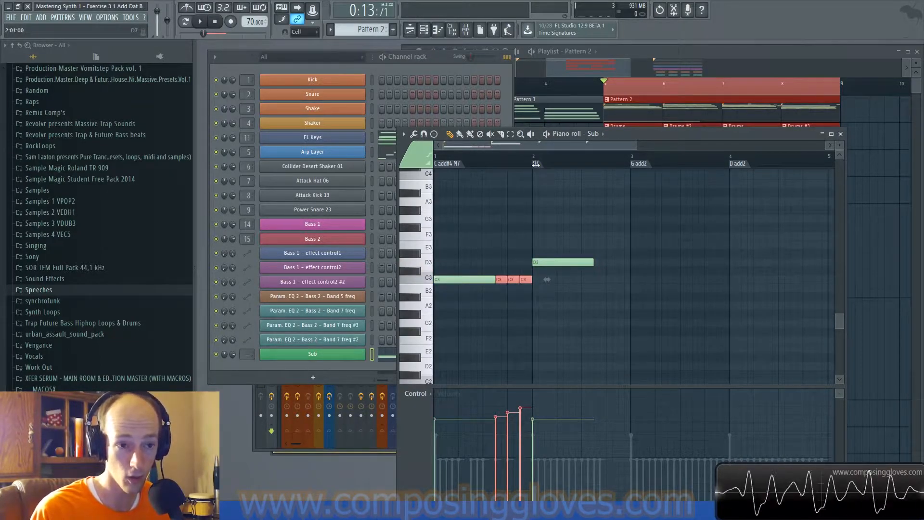
drag(507, 280, 598, 258)
key(ctrl+z)
click(535, 159)
key(space)
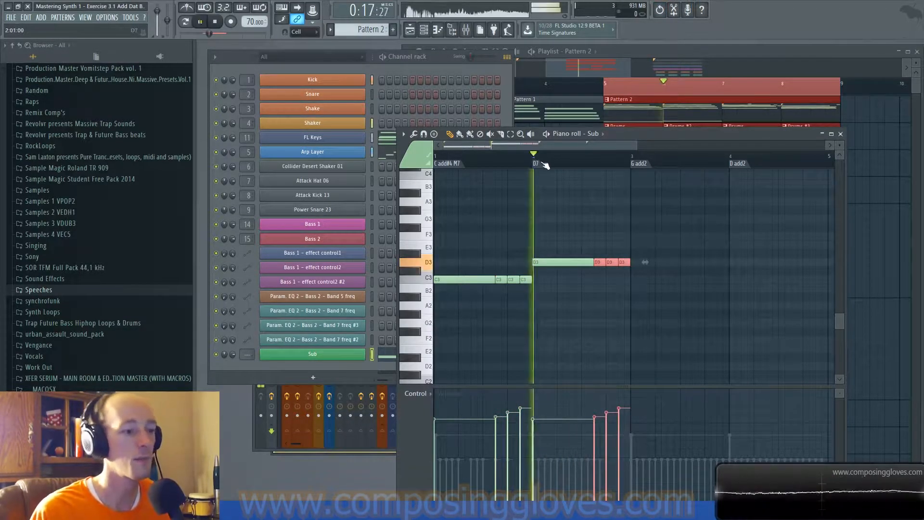
Lower the velocities of the three short D3 notes in a descending ramp.
key(space)
ctrl+scroll(674, 268, up, 3)
click(545, 339)
ctrl+drag(505, 264, 551, 308)
mouse_move(488, 426)
mouse_down()
mouse_move(543, 429)
mouse_move(489, 427)
mouse_up()
click(544, 433)
ctrl+click(526, 350)
scroll(497, 299, down, 3)
Try a short F#2 note below the first short D3 note in bar 2, and remove it again.
scroll(499, 299, down, 3)
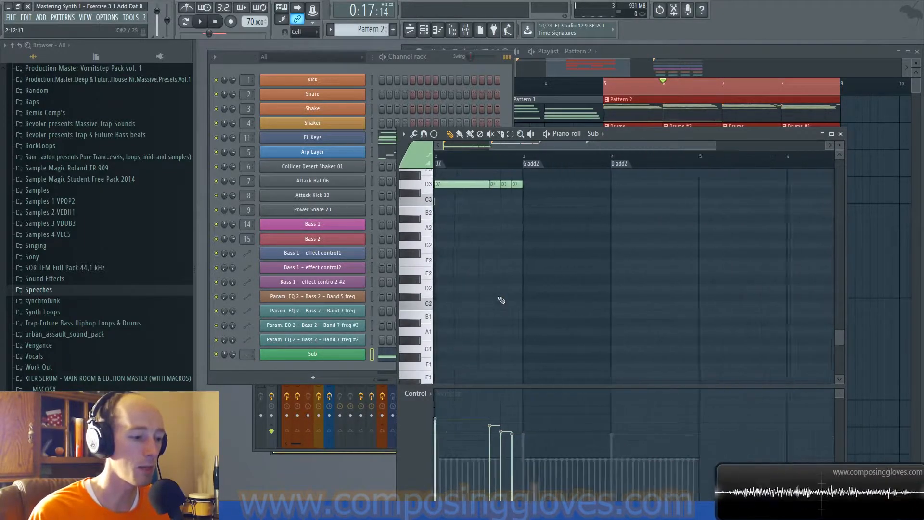
scroll(671, 355, up, 5)
scroll(601, 304, down, 3)
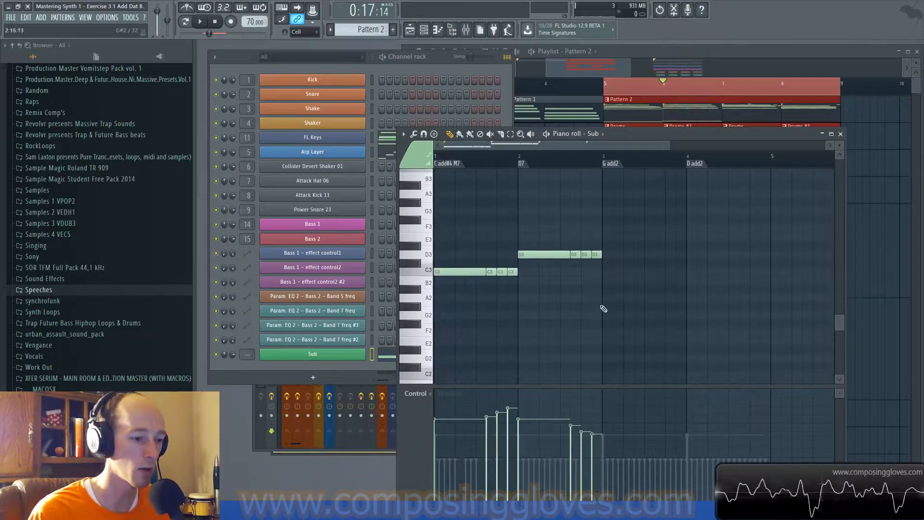
scroll(603, 308, down, 1)
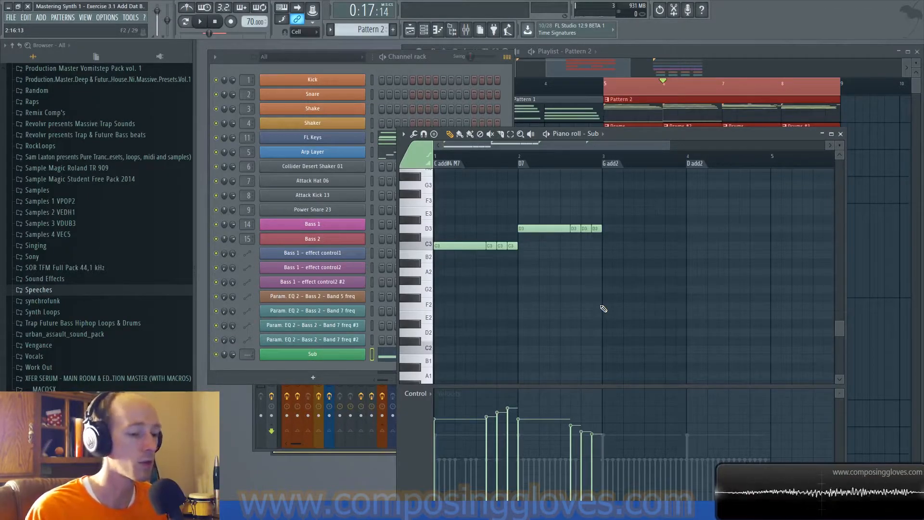
ctrl+click(564, 417)
drag(576, 423, 612, 427)
click(574, 298)
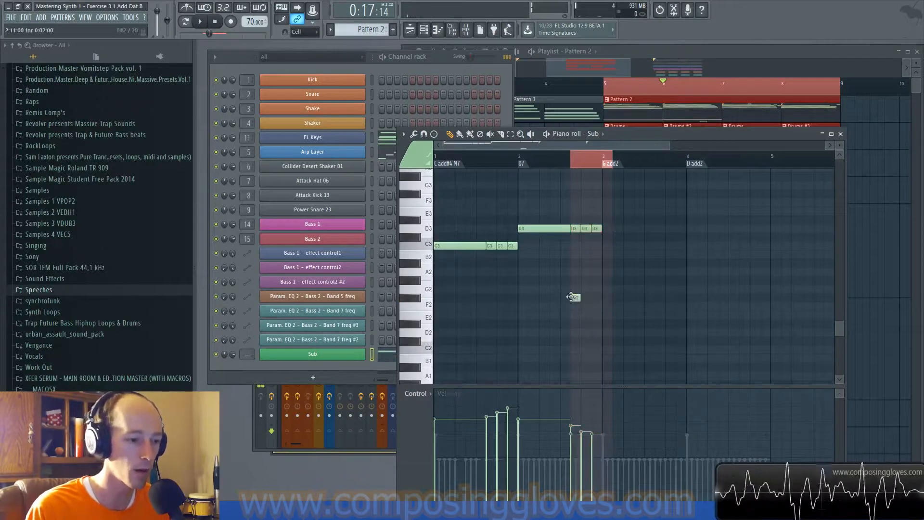
right_click(576, 297)
key(space)
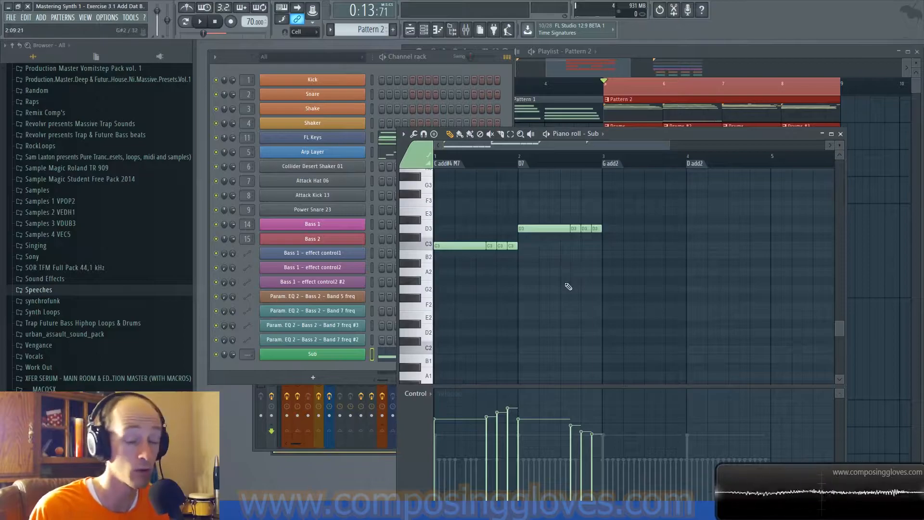
Play the D3 notes in bar 2, delete the last short one, and lengthen the one before it to the bar's end.
key(space)
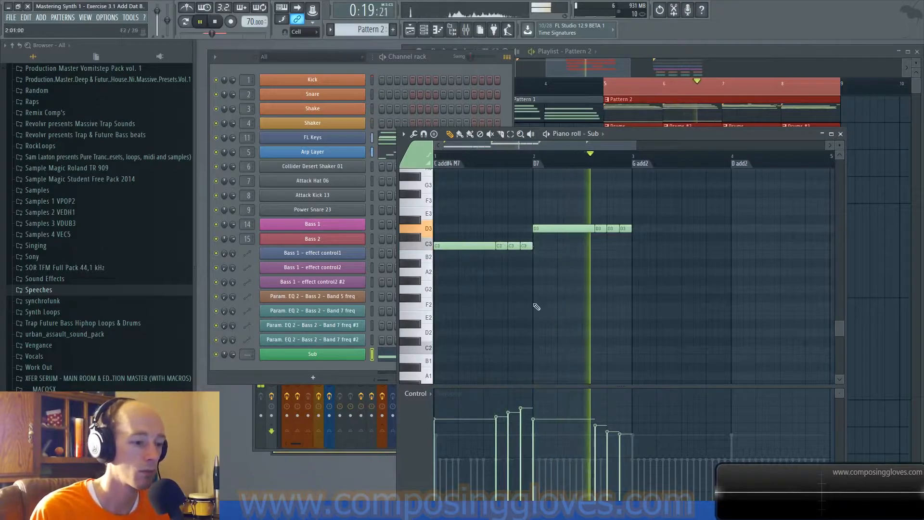
key(space)
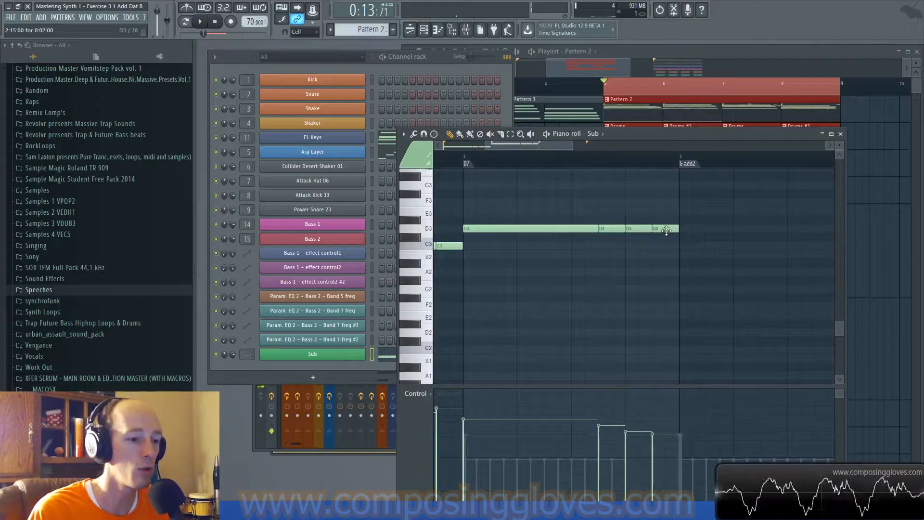
right_click(666, 229)
drag(652, 228, 682, 252)
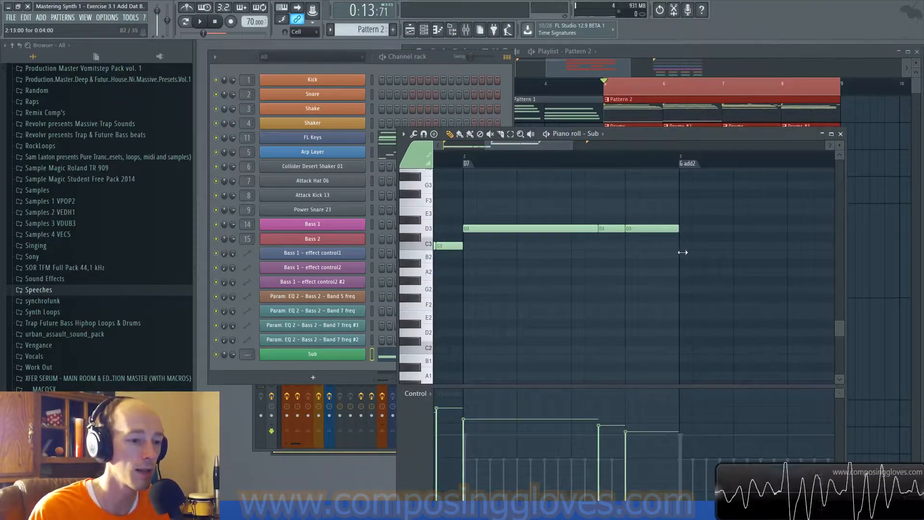
Mark the lengthened D3 note's time range and lower the velocity of the last short C3 note in bar 1.
drag(629, 164, 677, 185)
drag(521, 238, 755, 255)
scroll(639, 276, down, 2)
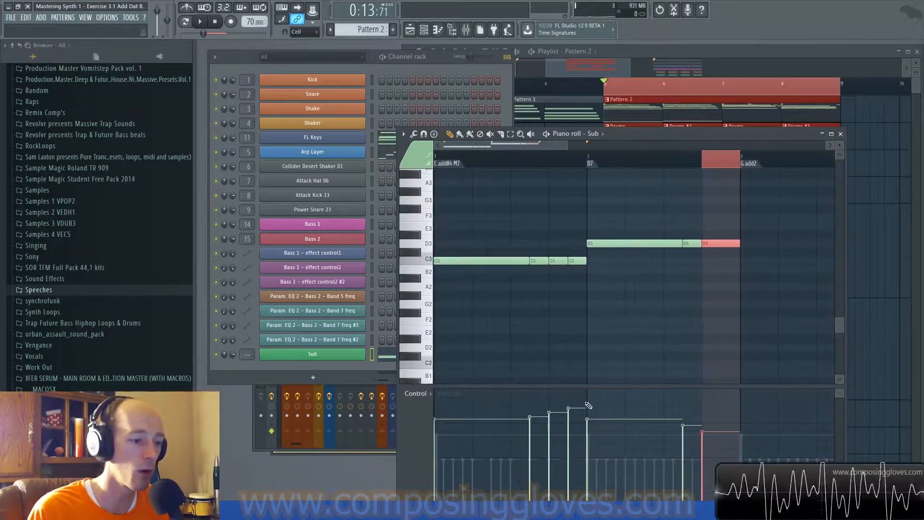
key(ctrl+d)
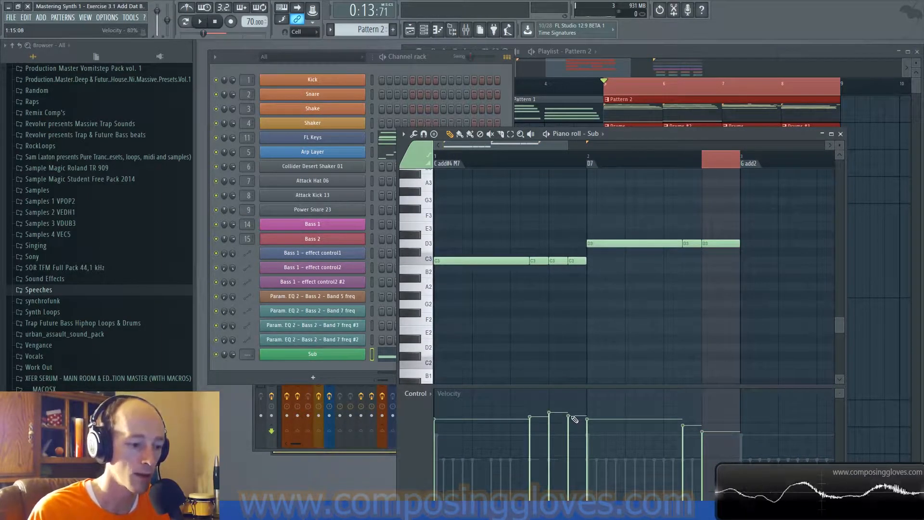
scroll(762, 252, up, 4)
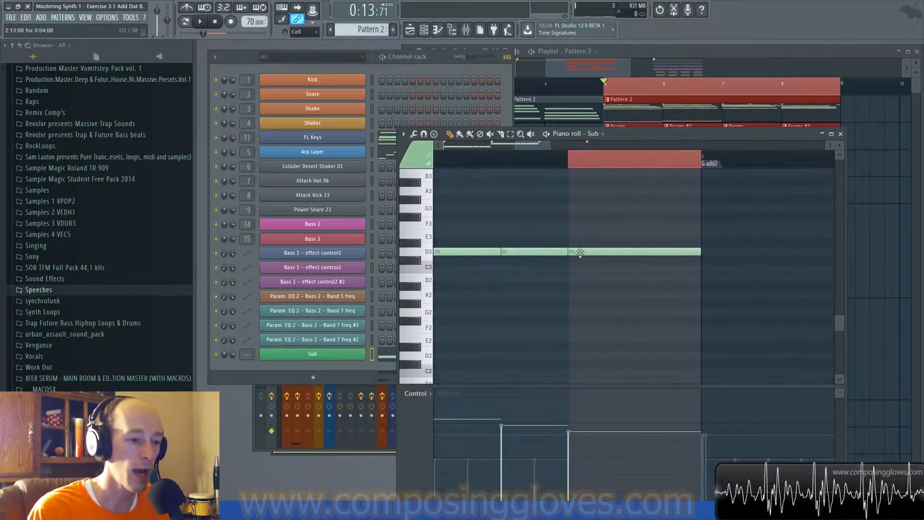
Open the Sub channel's Synth1 plugin and show its channel pitch events in the piano roll.
click(342, 356)
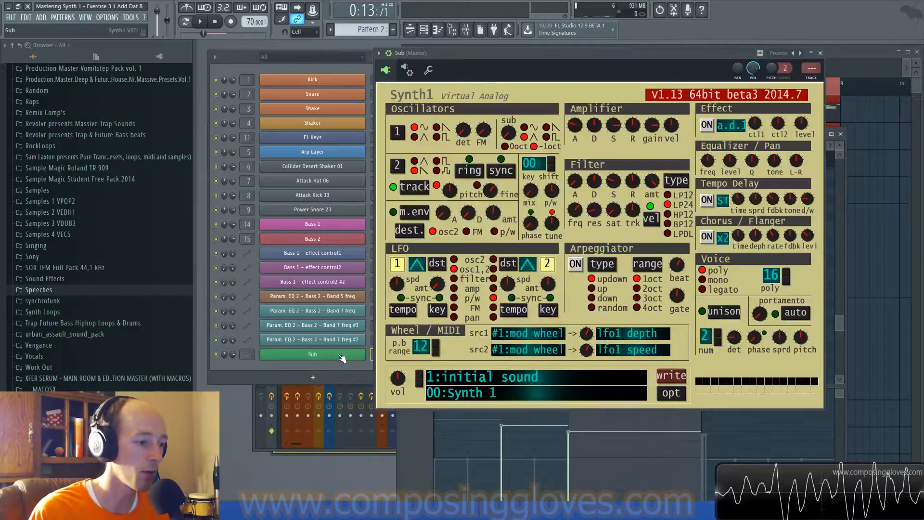
key(F5)
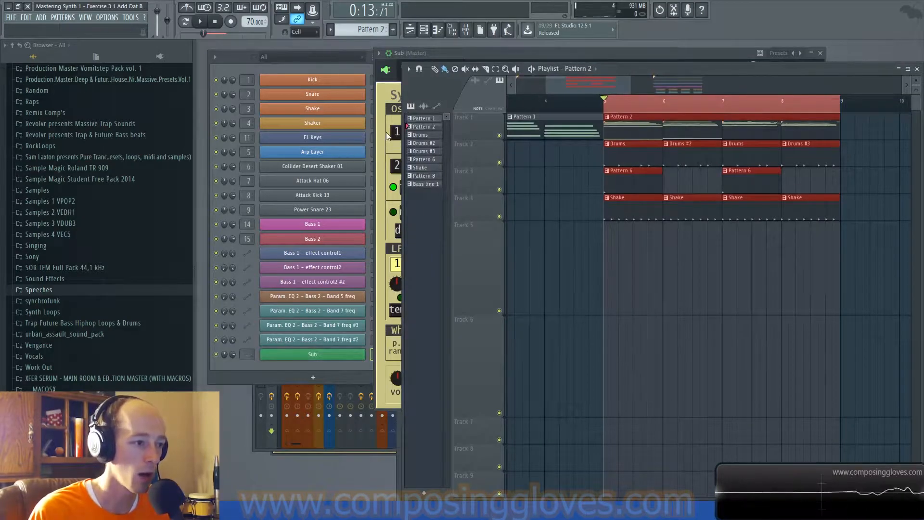
click(388, 137)
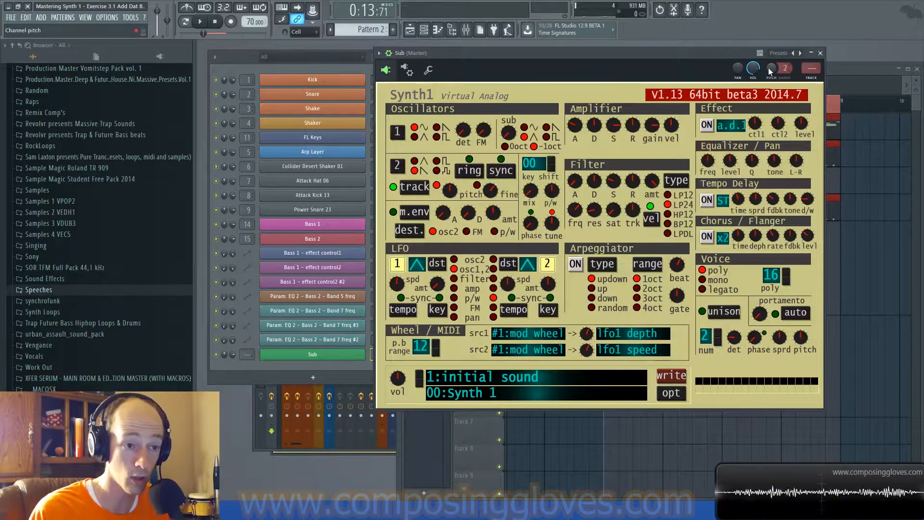
drag(776, 70, 776, 73)
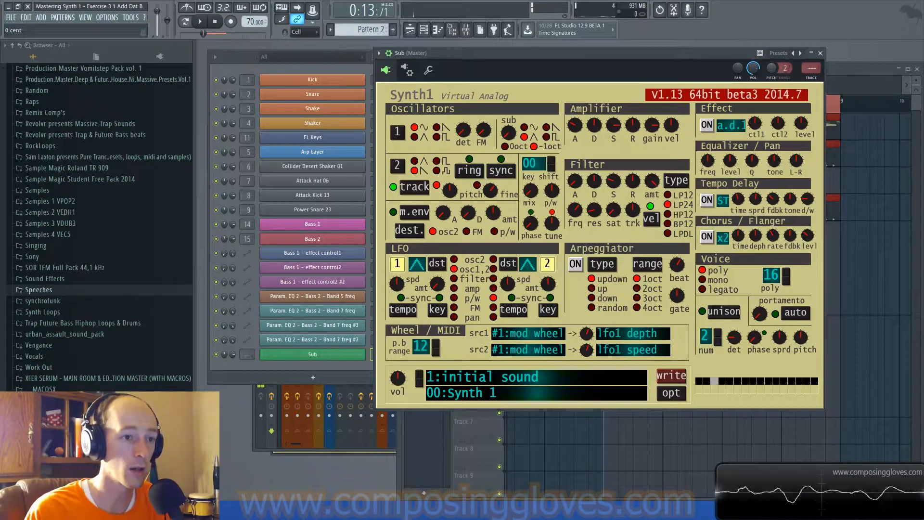
right_click(773, 71)
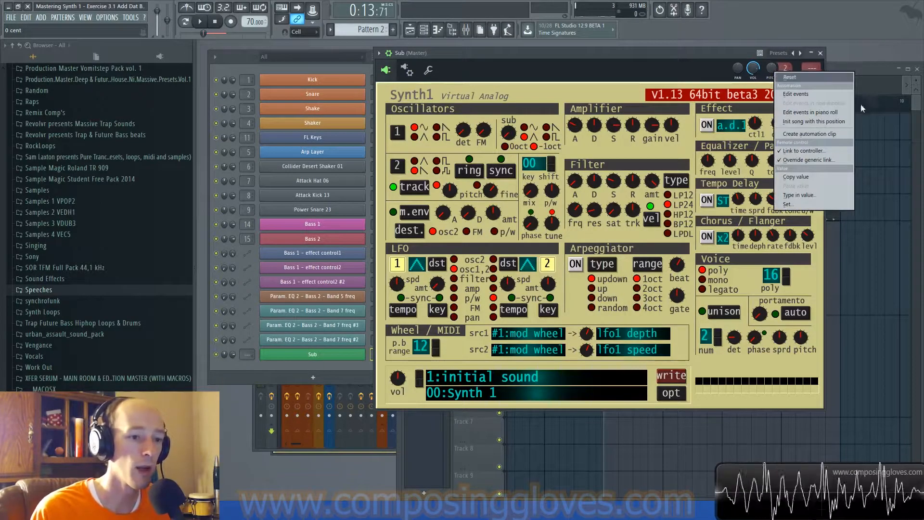
click(828, 113)
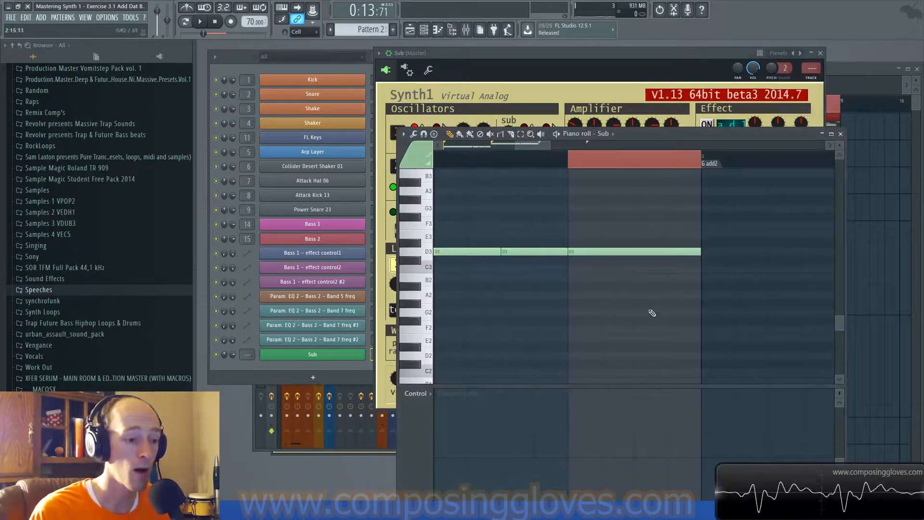
drag(693, 138, 609, 66)
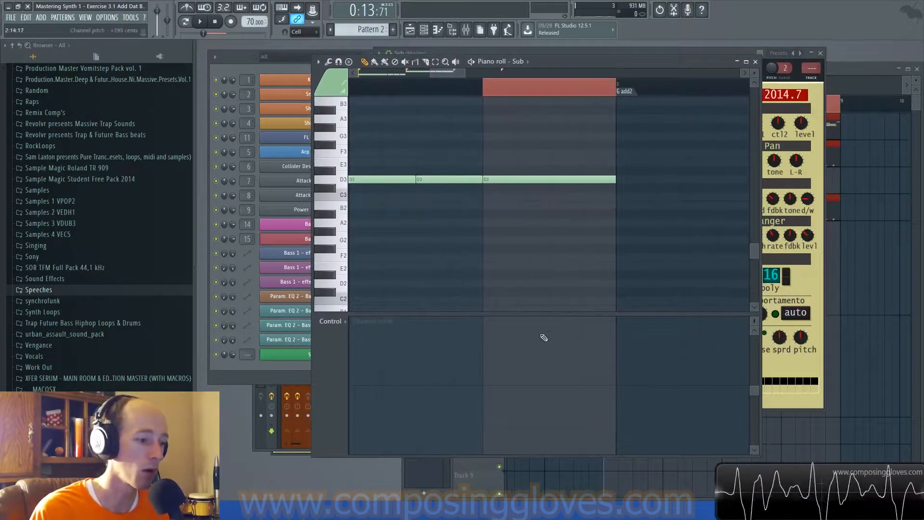
scroll(548, 359, down, 3)
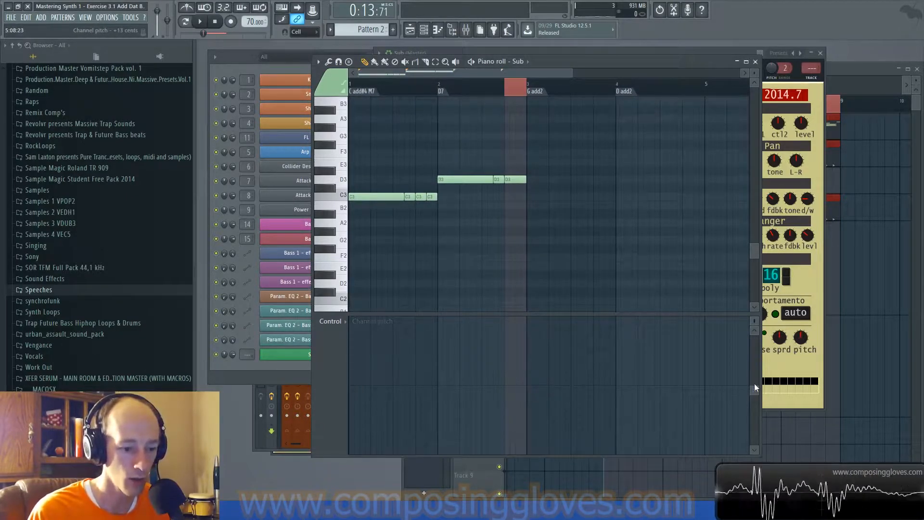
Set the channel pitch to 0 cents just before the last D3 note in bar 2.
scroll(510, 385, up, 4)
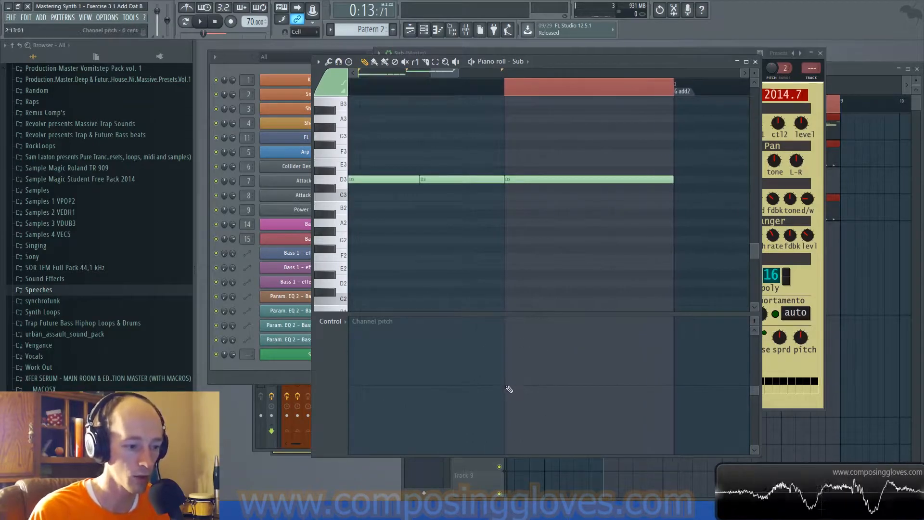
click(509, 388)
drag(507, 386, 559, 388)
scroll(510, 391, up, 2)
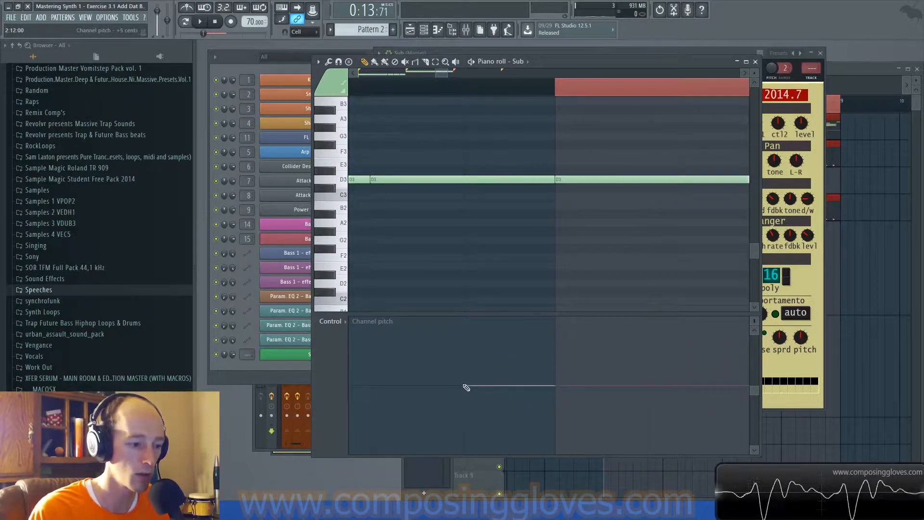
drag(466, 386, 465, 386)
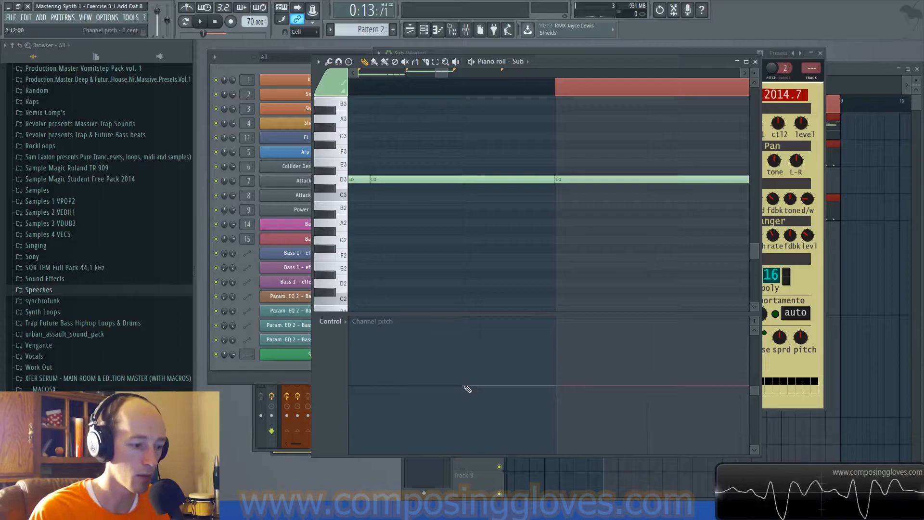
Draw a steep downward channel pitch slide over the second half of the last D3 note and play it.
scroll(519, 385, down, 5)
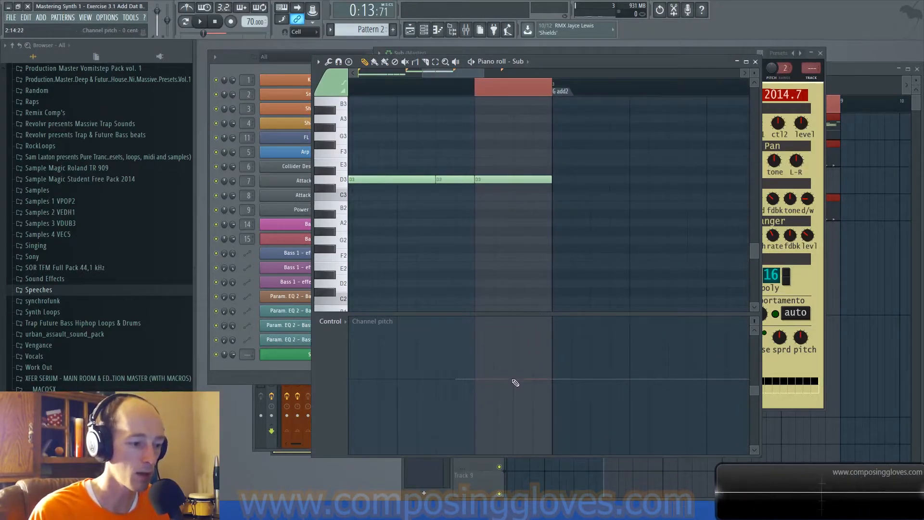
click(481, 90)
key(space)
key(space)
drag(514, 381, 551, 460)
key(space)
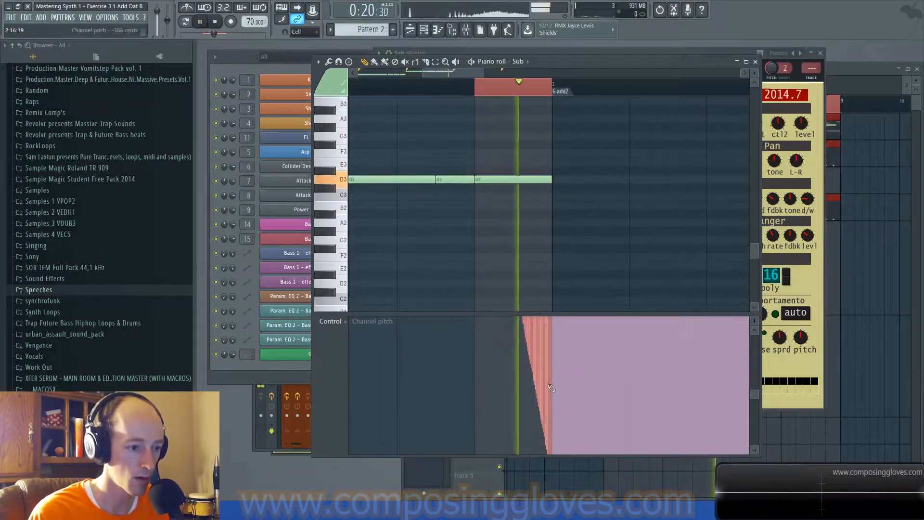
key(space)
Return the channel pitch to its base level from the start of bar 3.
scroll(556, 351, up, 4)
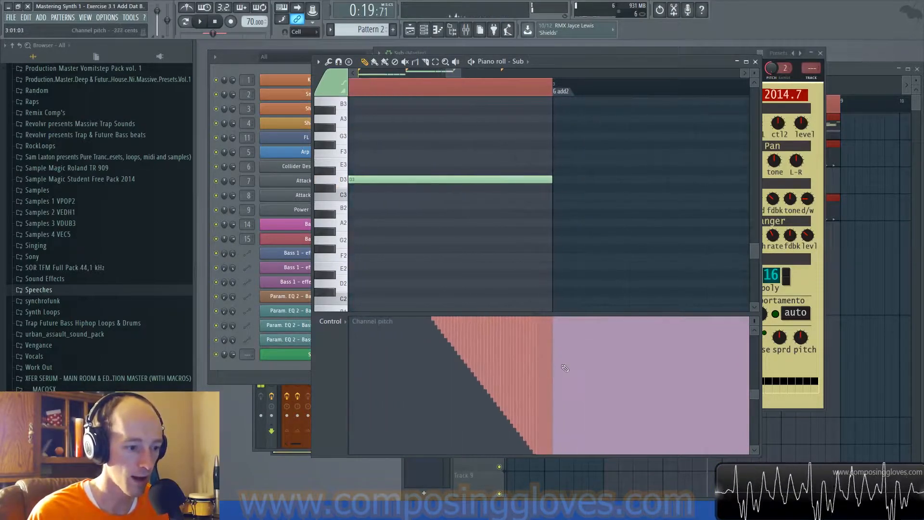
scroll(562, 368, up, 6)
scroll(557, 378, down, 5)
drag(754, 394, 753, 390)
drag(557, 343, 557, 345)
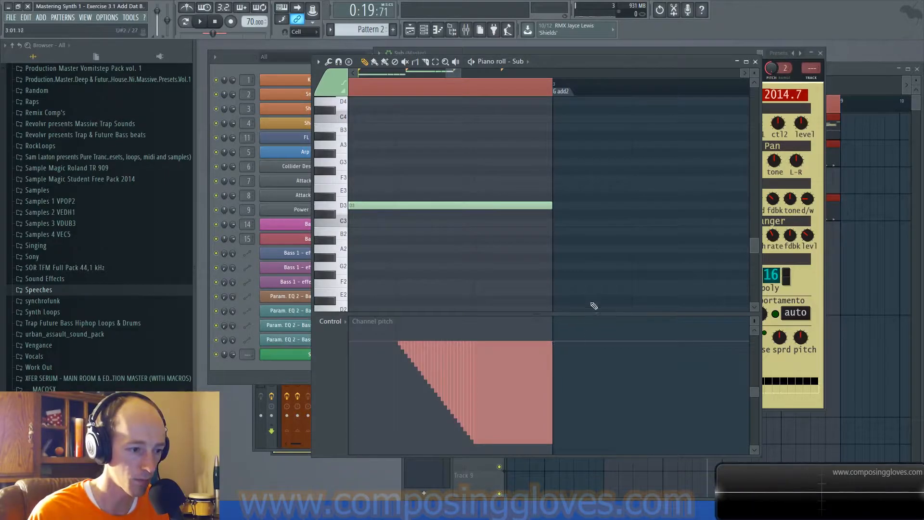
Clear the time selection over the last D3 note and move the playback position to the start of bar 2.
scroll(478, 231, down, 8)
scroll(452, 192, up, 3)
drag(447, 189, 594, 248)
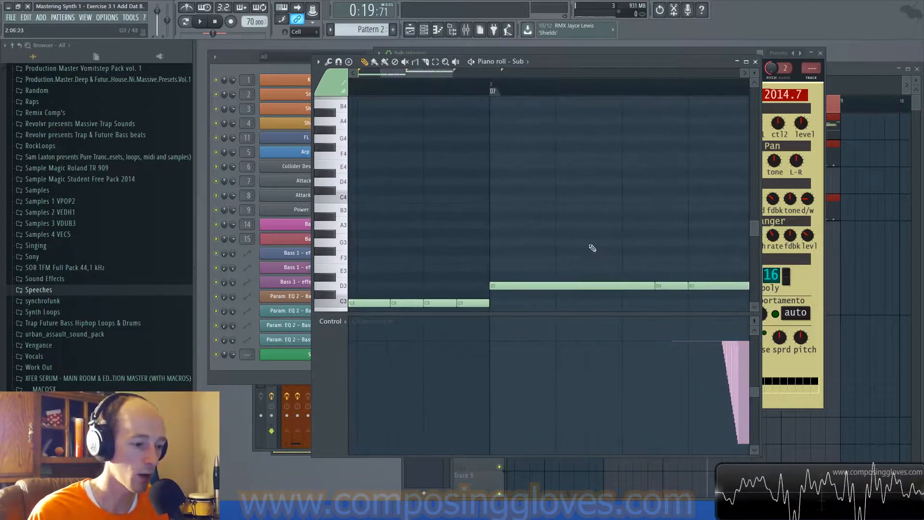
scroll(584, 243, down, 5)
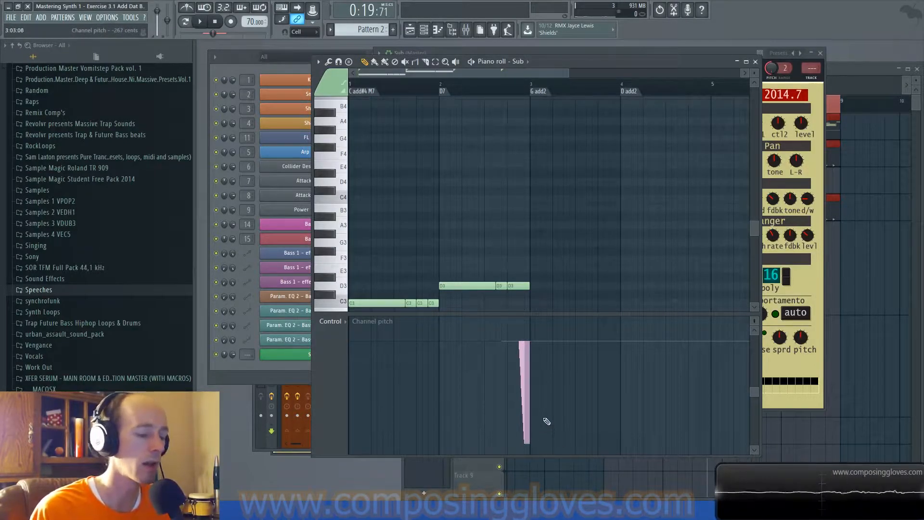
scroll(484, 375, up, 3)
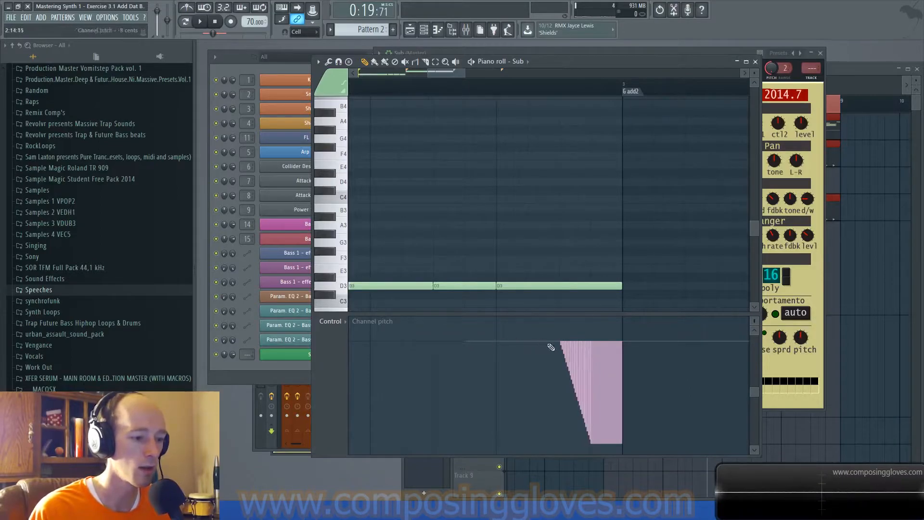
scroll(535, 201, down, 3)
drag(366, 93, 318, 91)
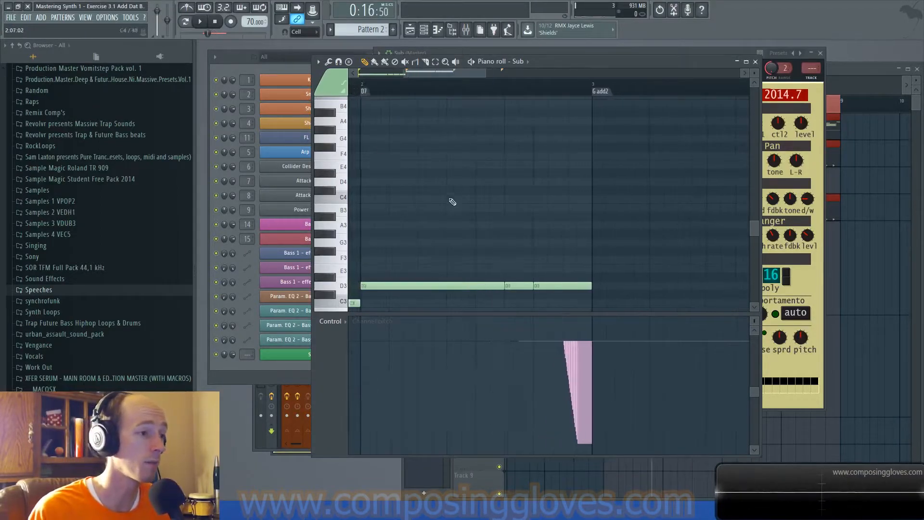
Copy bar 2's three D3 notes into bar 3, placing them on G3.
scroll(474, 188, down, 2)
drag(464, 265, 602, 304)
drag(464, 286, 573, 242)
click(474, 193)
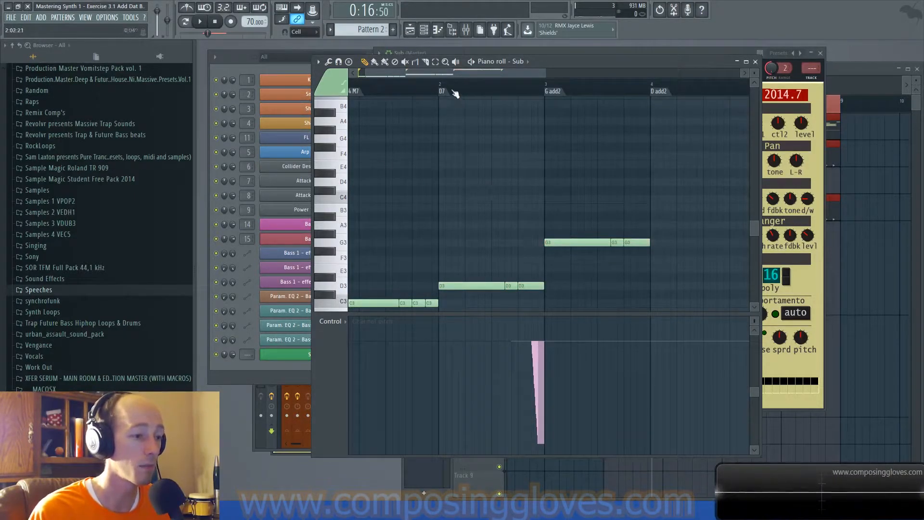
Play the bass line from the start of bar 1.
key(space)
scroll(461, 194, down, 4)
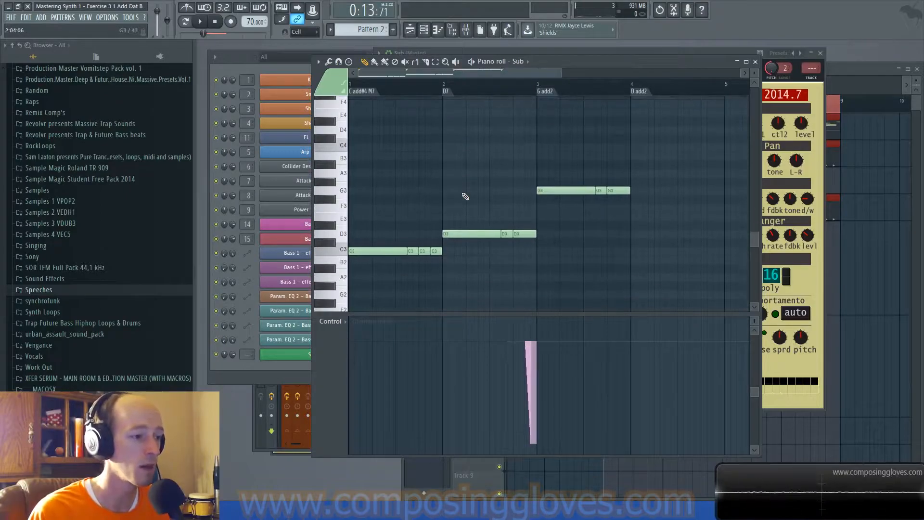
key(space)
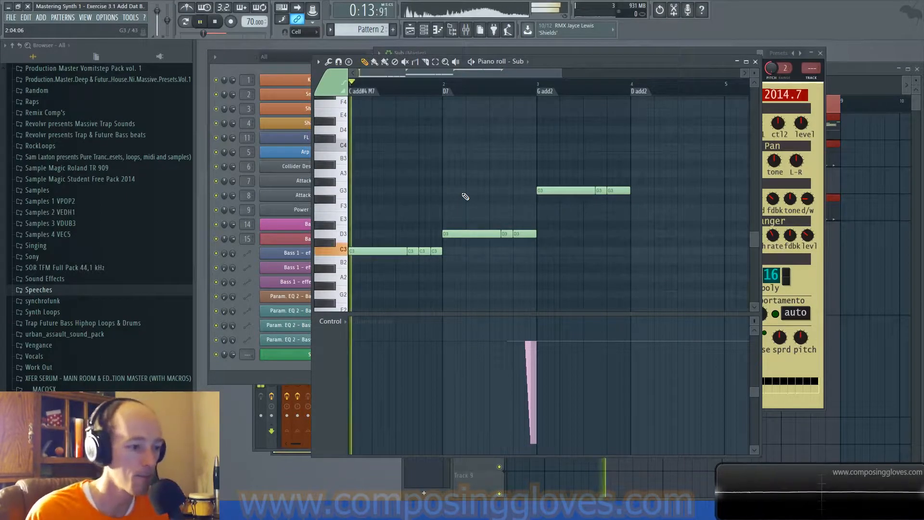
Set the channel pitch to 0 cents at the very start of bar 1.
scroll(386, 405, up, 4)
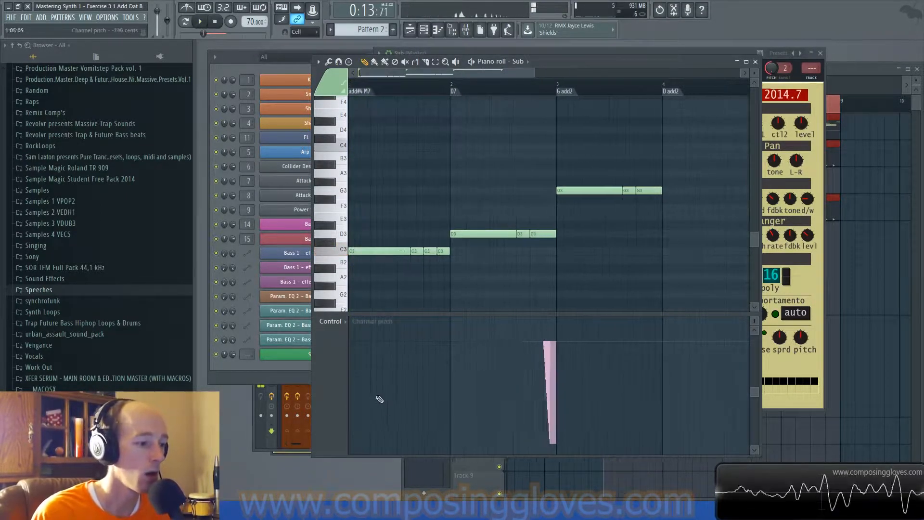
click(351, 358)
drag(349, 356, 349, 355)
scroll(350, 358, up, 6)
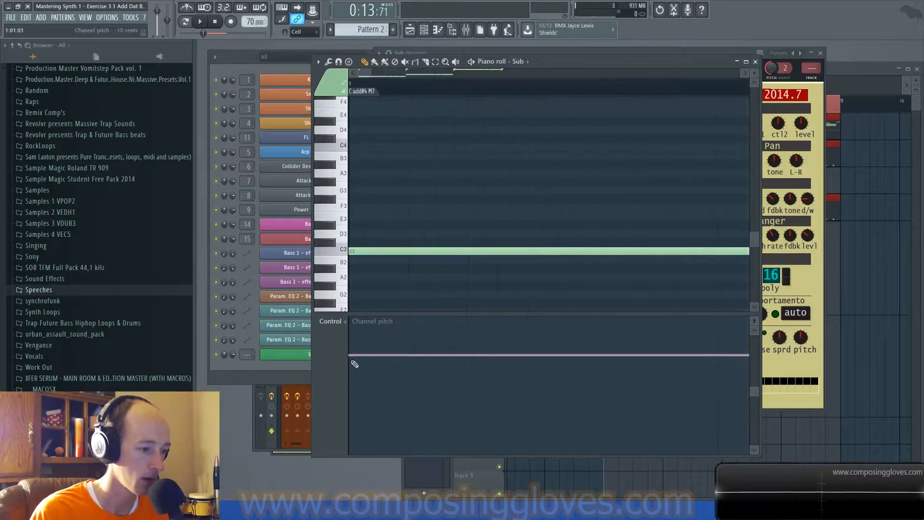
click(350, 356)
click(350, 356)
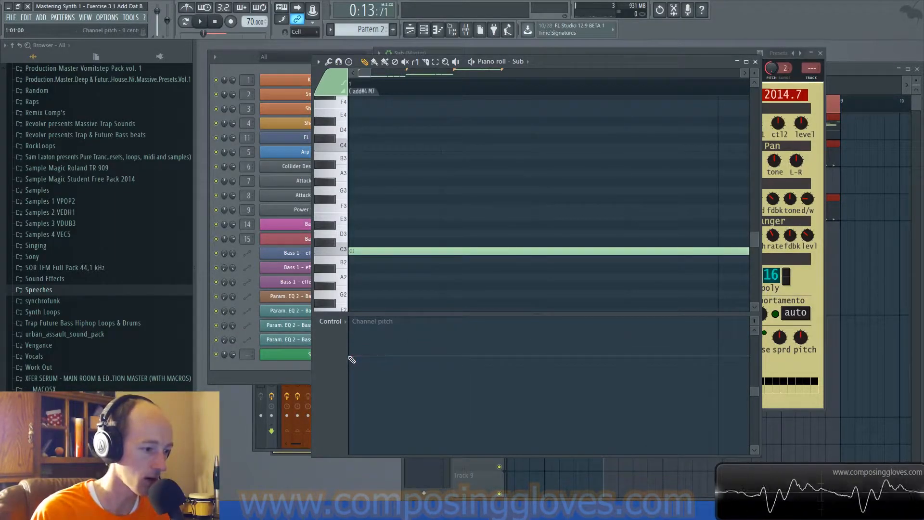
Play the bass line through the pitch slide at the end of bar 2.
scroll(407, 322, down, 6)
scroll(516, 244, up, 5)
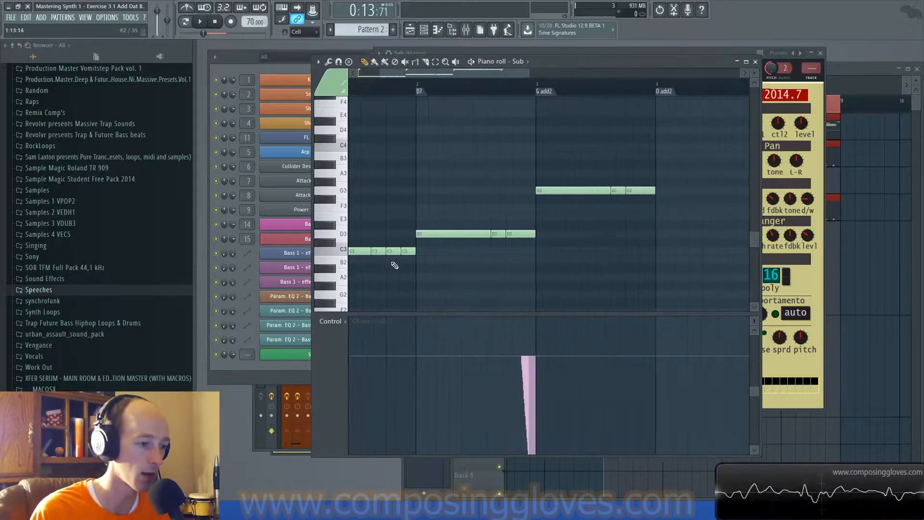
scroll(553, 206, down, 2)
key(space)
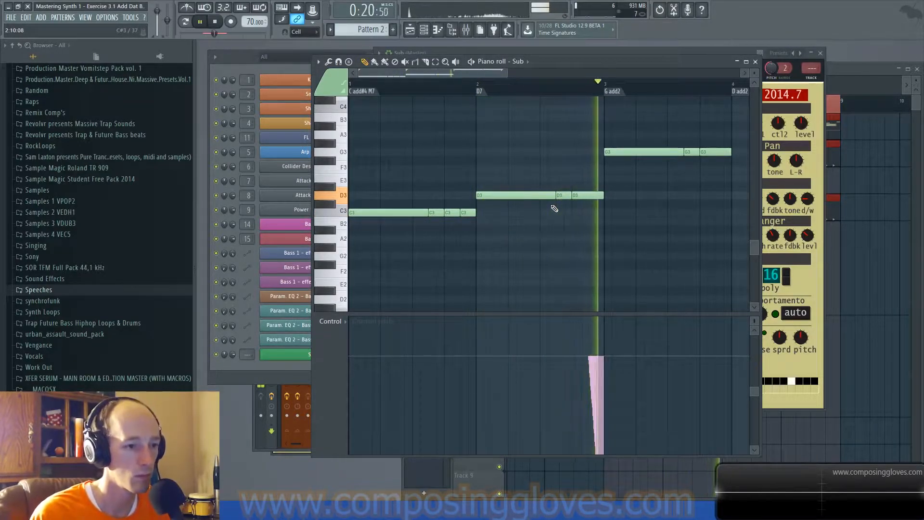
key(space)
Transpose bar 3's G3 notes down one octave to G2 and play them.
drag(623, 122, 733, 177)
key(ctrl+Down)
key(space)
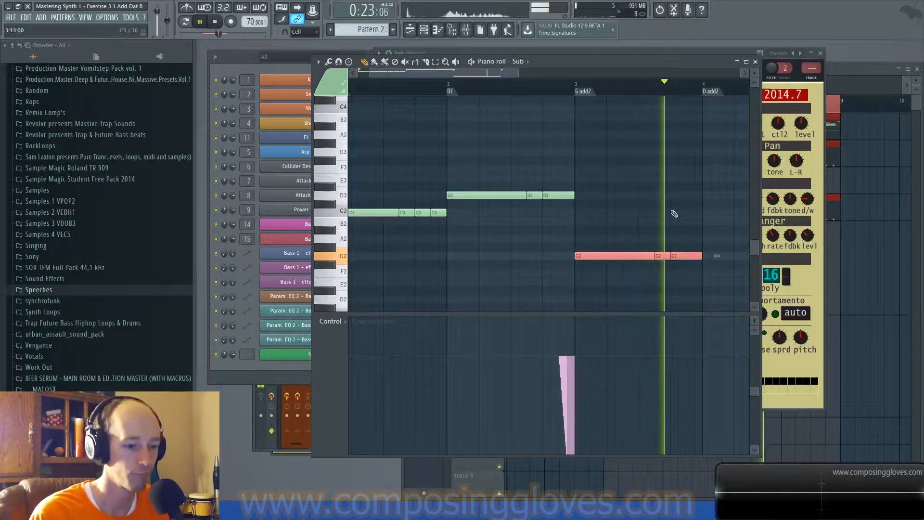
key(space)
Add two half-bar notes to bar 4, A2 in the first half and B2 in the second.
mouse_move(667, 224)
mouse_down()
mouse_move(526, 210)
mouse_move(548, 257)
mouse_up()
mouse_move(488, 226)
mouse_down()
mouse_move(482, 239)
mouse_move(612, 214)
mouse_move(615, 232)
mouse_up()
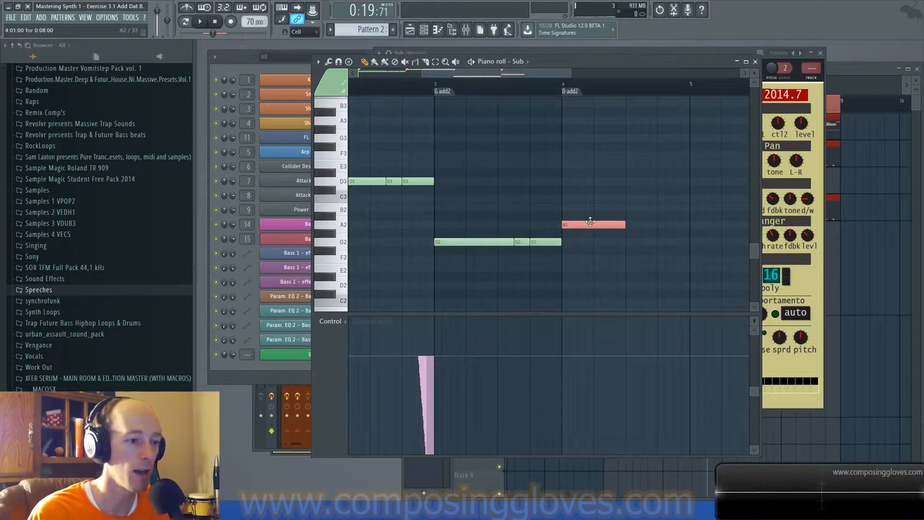
drag(589, 226, 653, 208)
Check bar 4's chord notes in the FL Keys piano roll, move the two Sub notes to F#2 and A2, and play them.
scroll(618, 219, up, 3)
scroll(618, 219, down, 4)
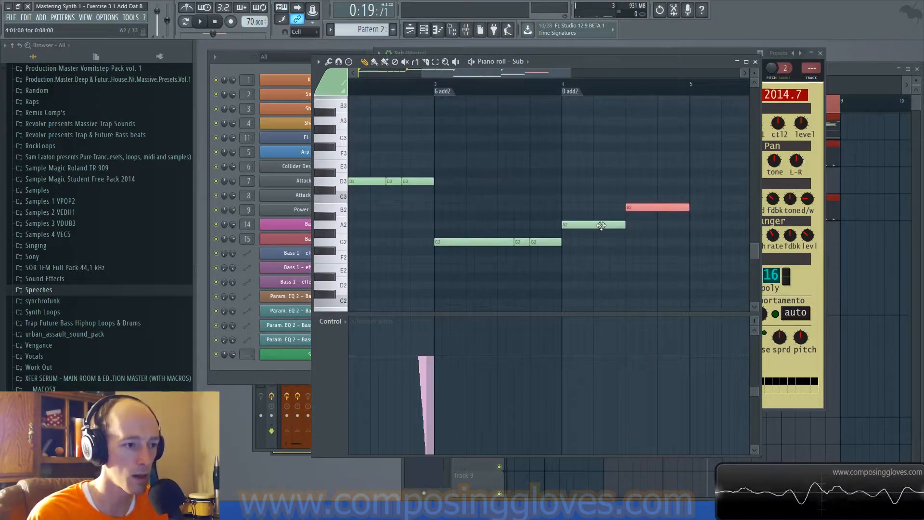
scroll(599, 236, up, 10)
double_click(571, 279)
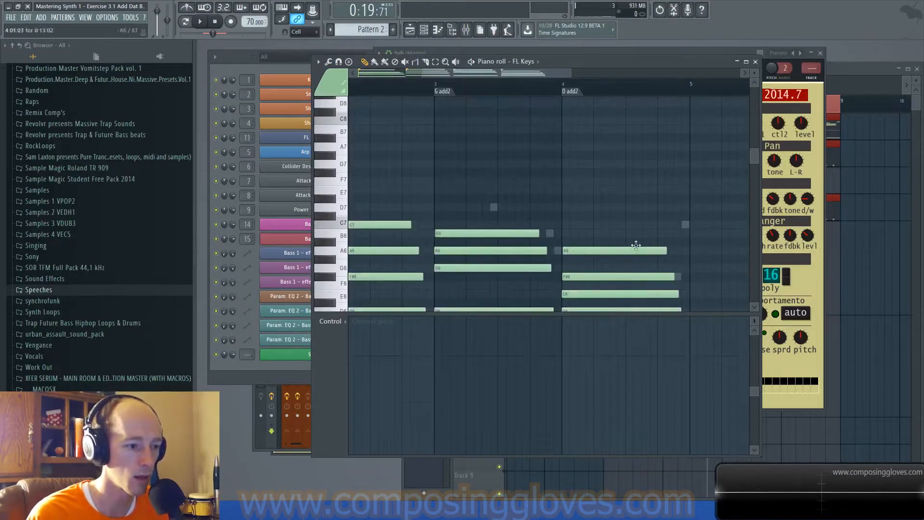
scroll(616, 239, down, 3)
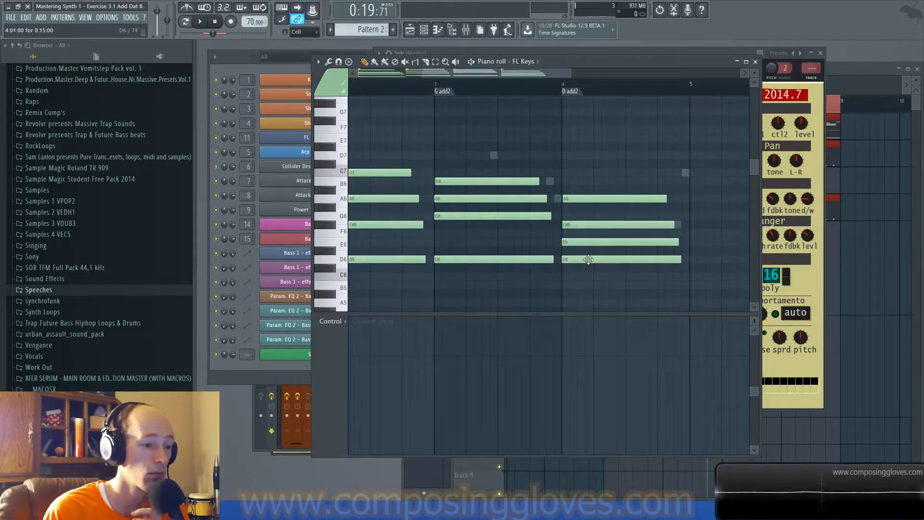
scroll(590, 260, down, 10)
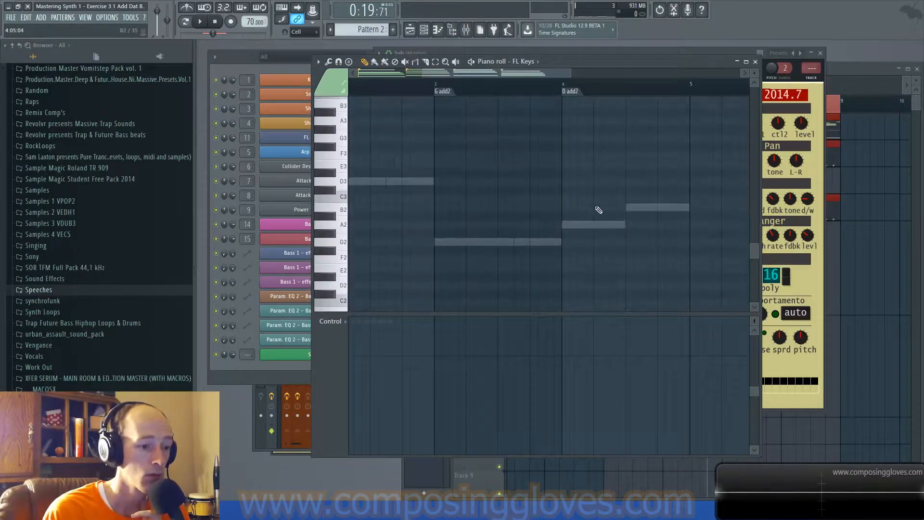
double_click(601, 228)
drag(600, 228, 602, 254)
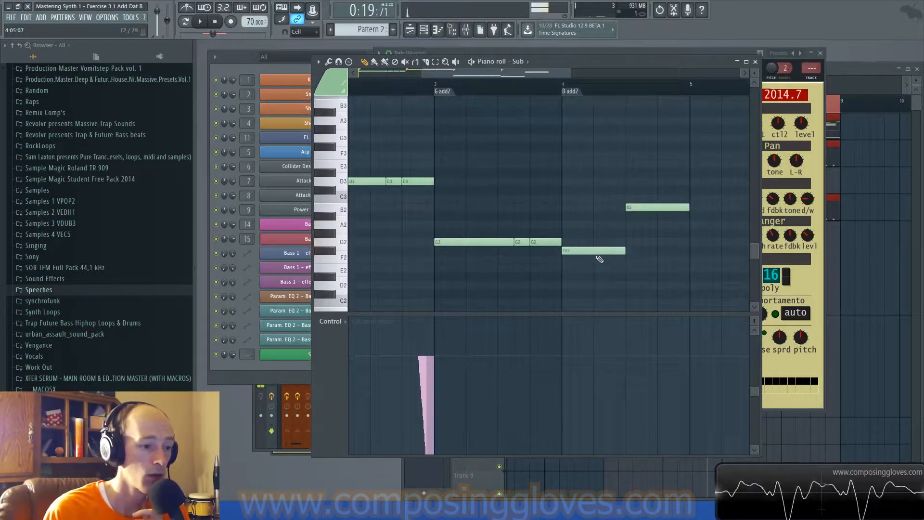
drag(635, 207, 634, 224)
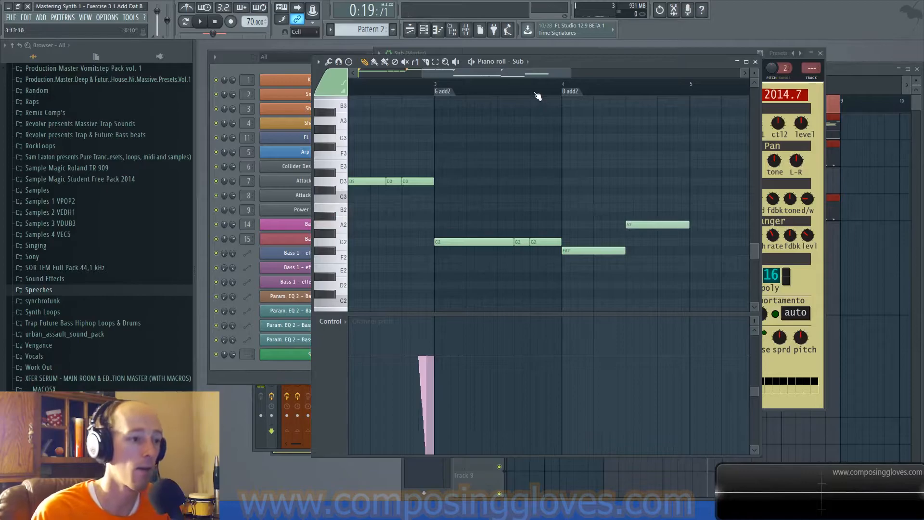
key(space)
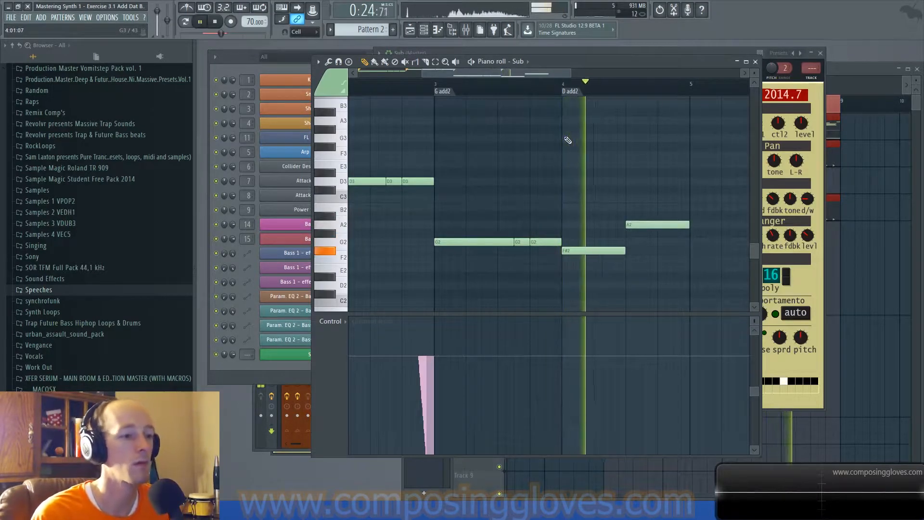
key(space)
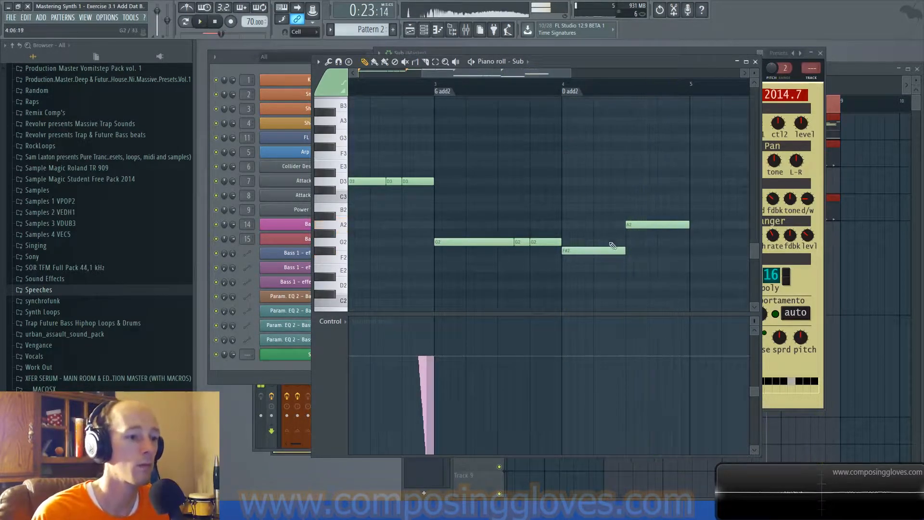
Raise the second note of bar 4 to D3 and play the bar.
drag(640, 227, 638, 180)
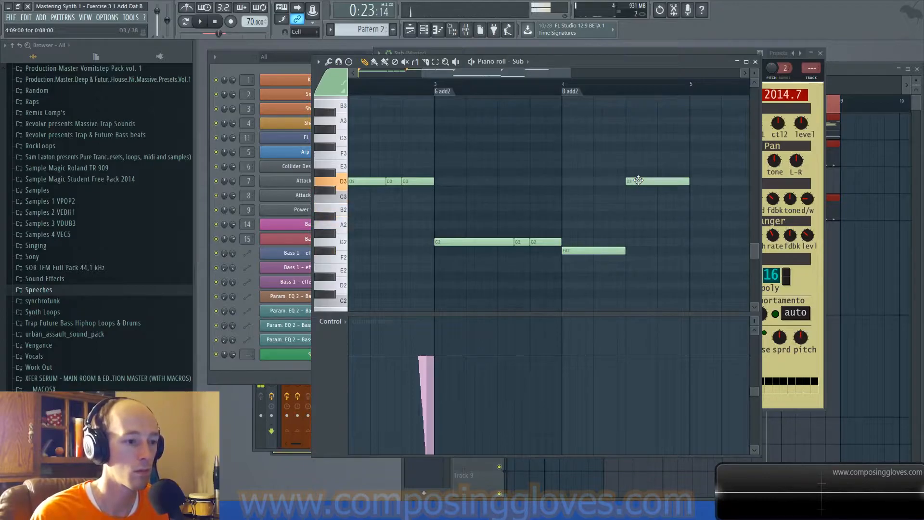
drag(628, 144, 711, 247)
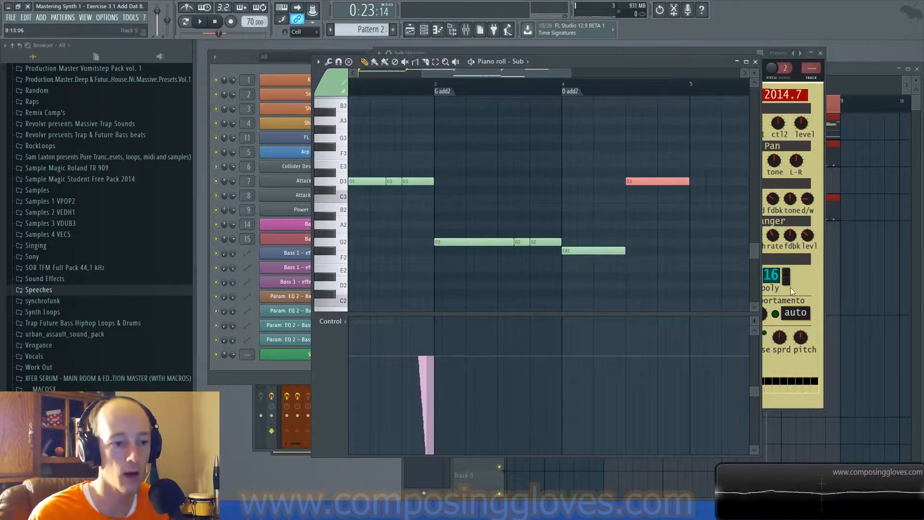
key(space)
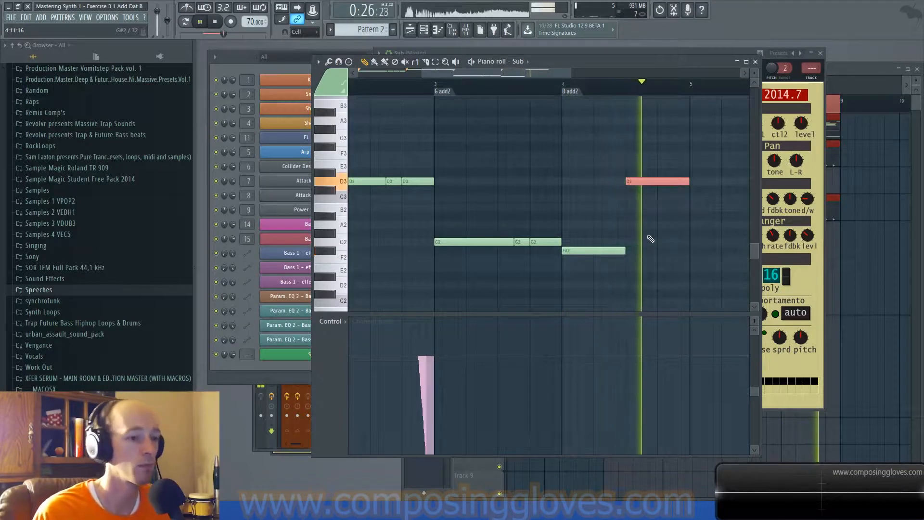
key(space)
Draw a descending channel pitch slide at the end of bar 4 and reset the channel pitch at the start of bar 5.
scroll(680, 359, up, 4)
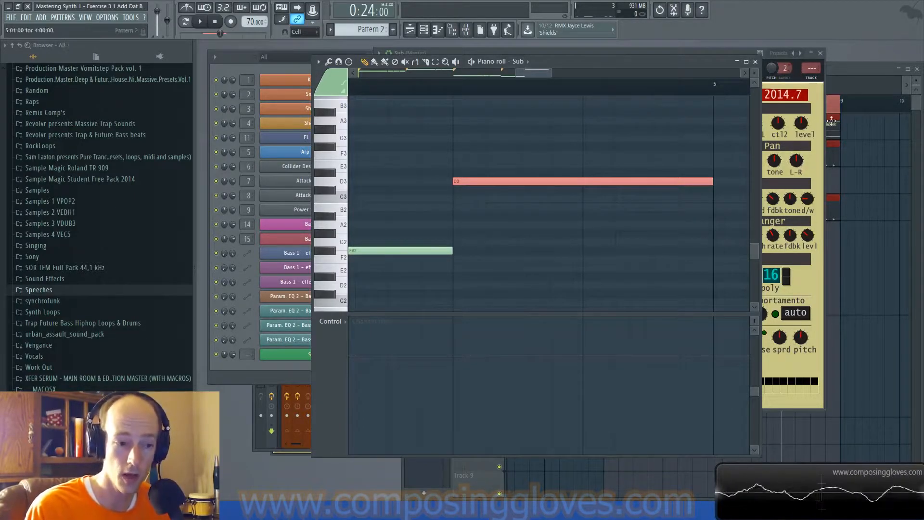
drag(646, 250, 597, 256)
scroll(576, 339, down, 5)
scroll(569, 356, down, 2)
scroll(559, 339, up, 2)
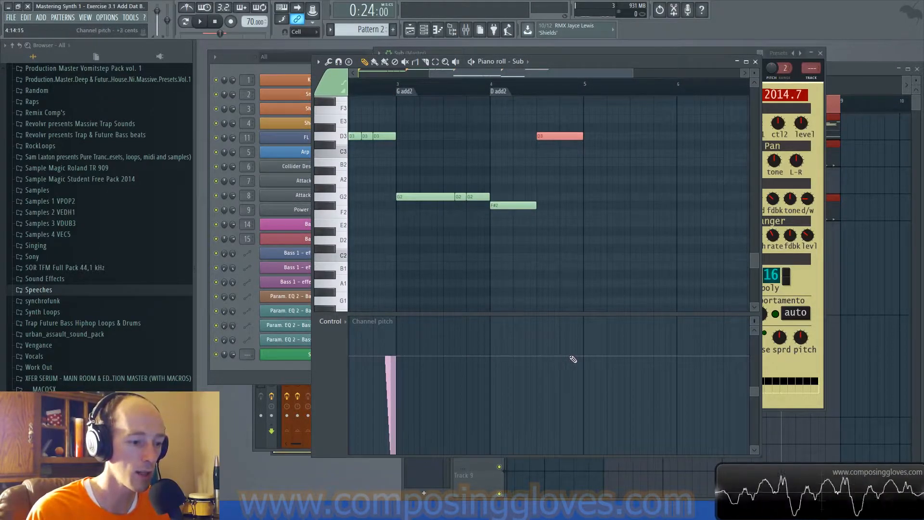
mouse_move(569, 359)
mouse_down()
mouse_move(577, 450)
mouse_move(592, 443)
mouse_up()
scroll(584, 402, up, 7)
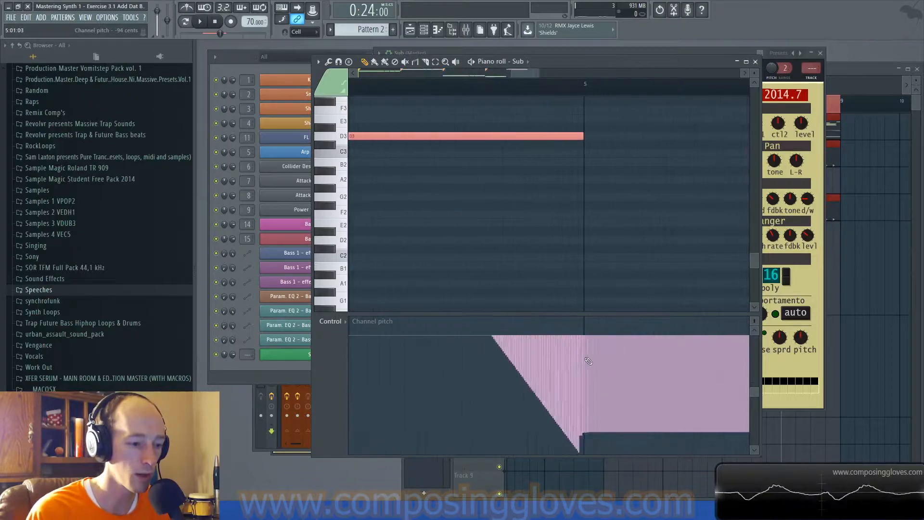
drag(598, 333, 589, 339)
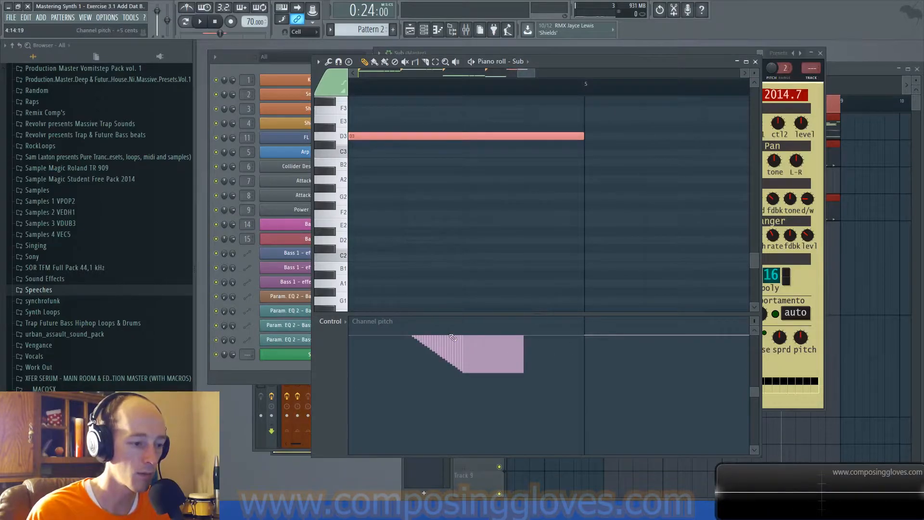
Redraw bar 4's channel pitch slide so it falls to about -1130 cents by the end of the bar.
mouse_move(465, 340)
mouse_down()
mouse_move(526, 423)
mouse_move(580, 466)
mouse_move(549, 439)
mouse_up()
scroll(501, 409, up, 6)
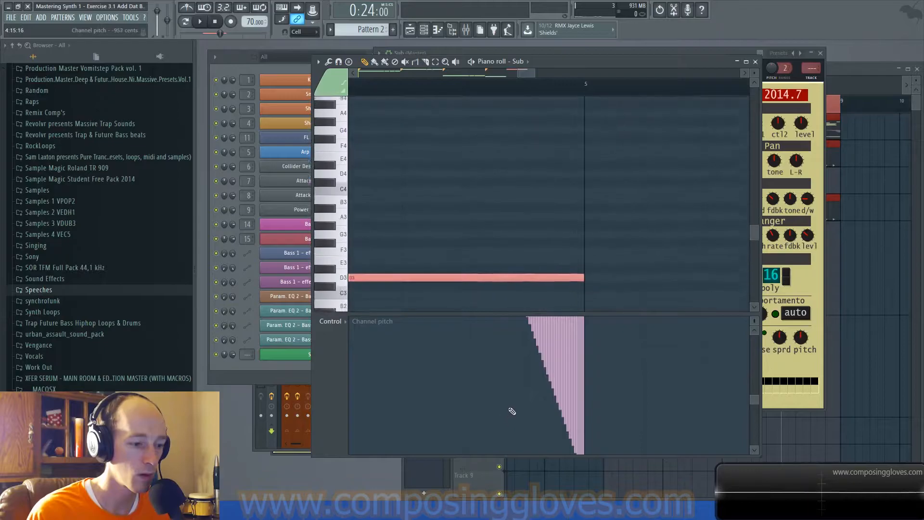
drag(754, 321, 754, 335)
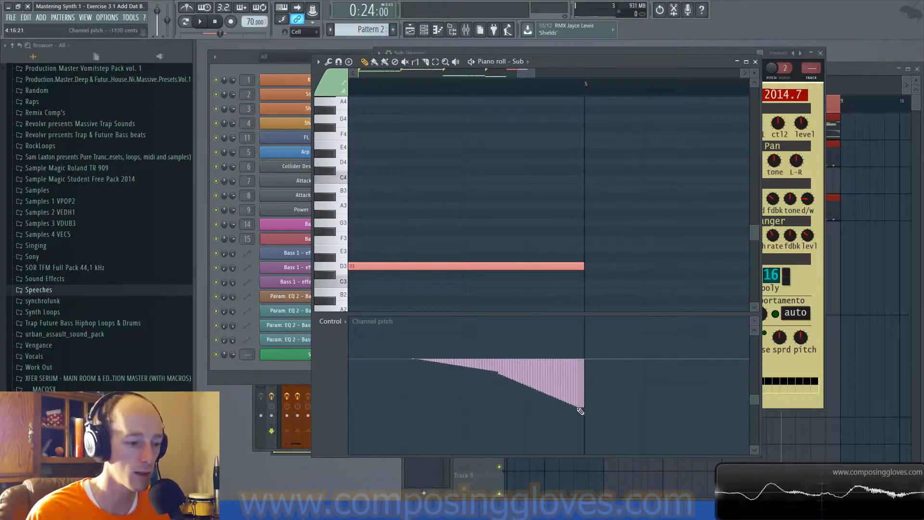
Play the bass line through bar 4's pitch slide and back around to bar 1.
key(space)
scroll(463, 169, down, 6)
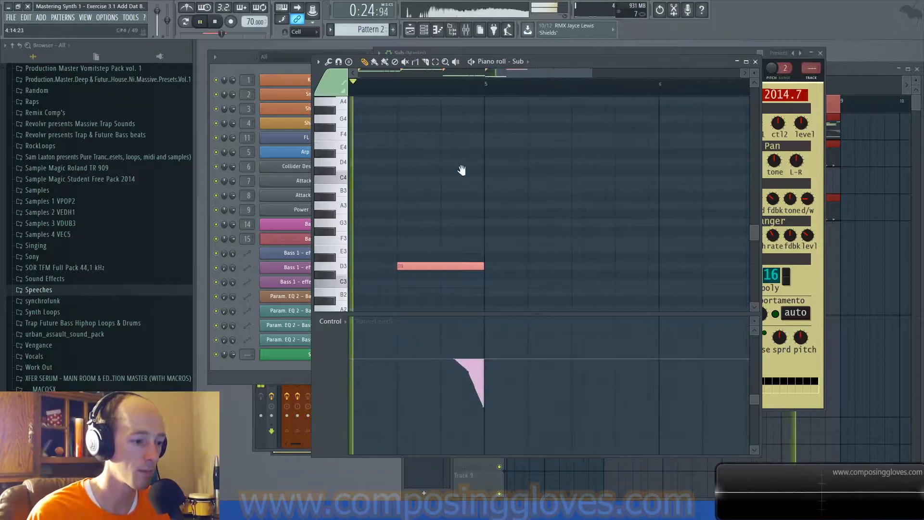
drag(462, 171, 496, 173)
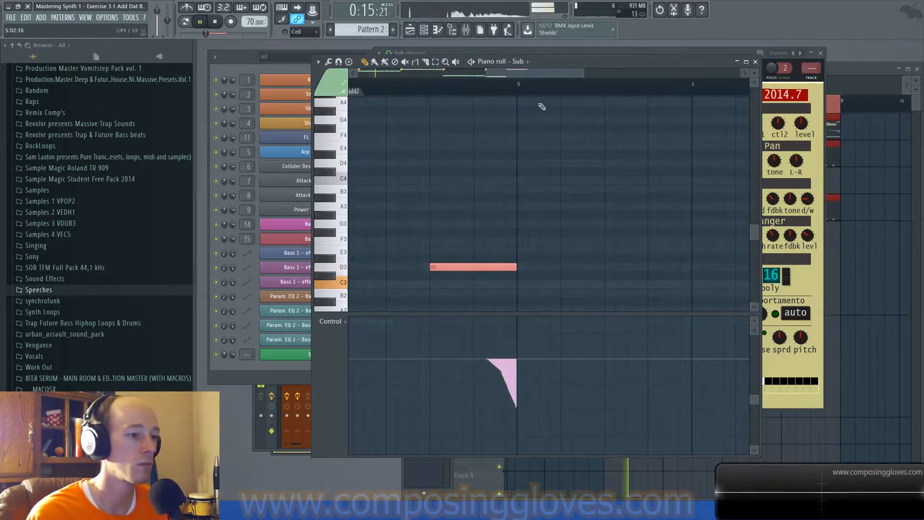
key(space)
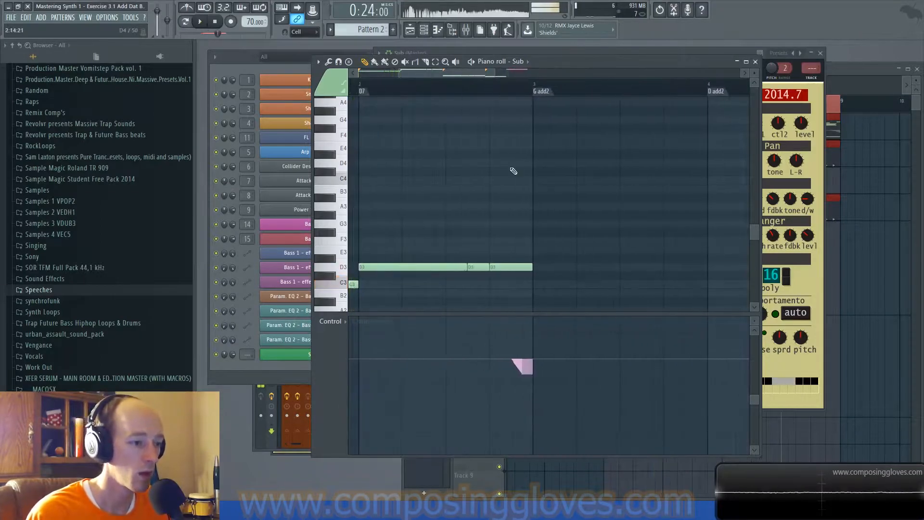
Lengthen the last notes of bars 1 and 2 so they slightly overlap the notes that follow.
scroll(433, 194, down, 3)
scroll(413, 283, down, 4)
scroll(454, 247, up, 4)
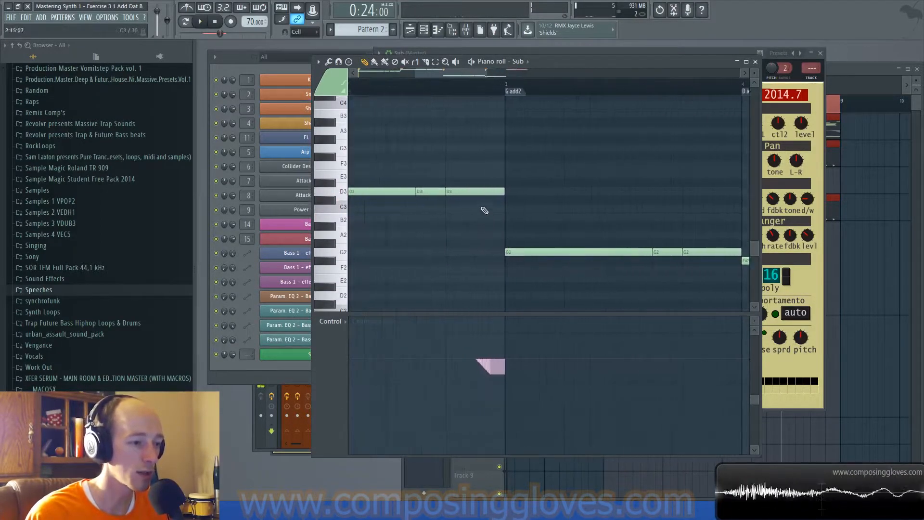
drag(479, 176, 613, 200)
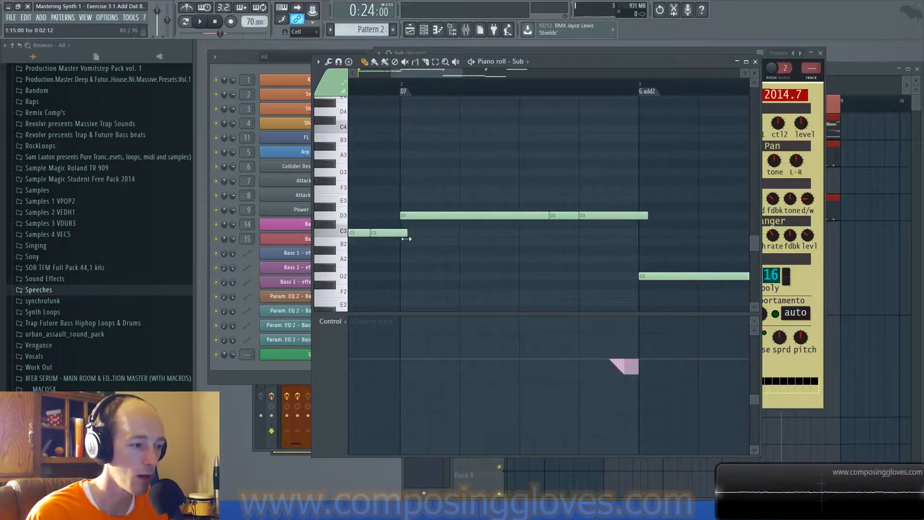
Compare Synth1's mono and legato voice modes, set the Sub's voice to legato, and move the synth window aside.
click(792, 285)
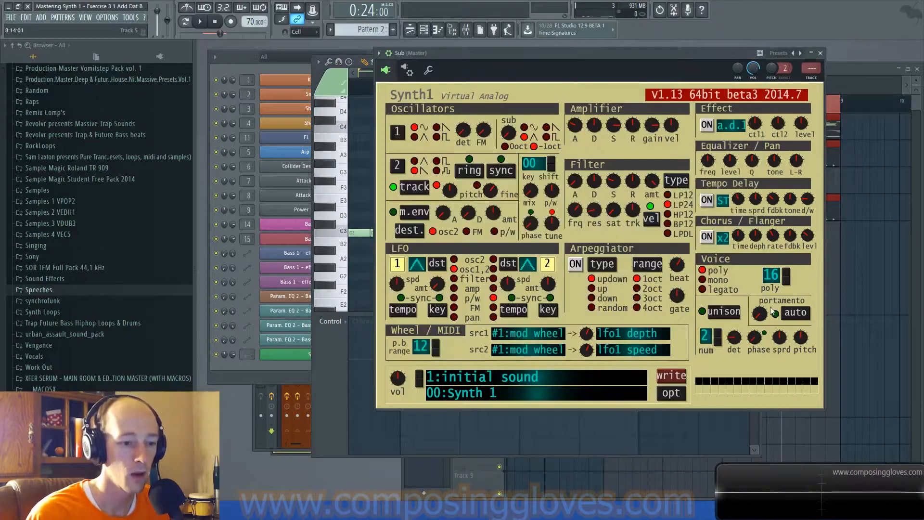
click(705, 284)
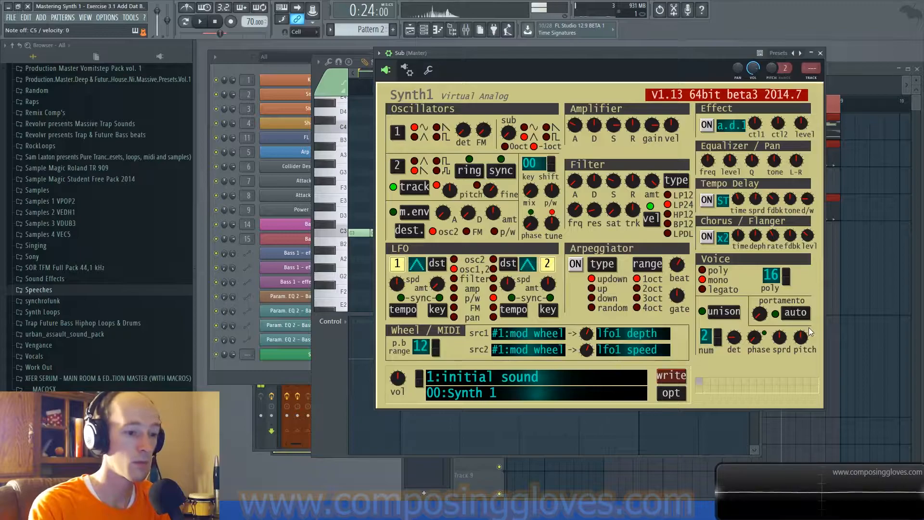
click(703, 289)
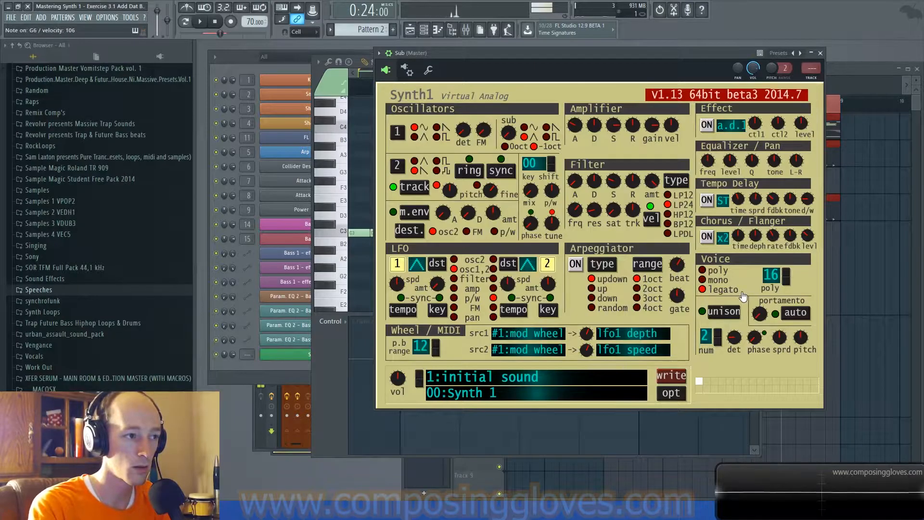
click(711, 286)
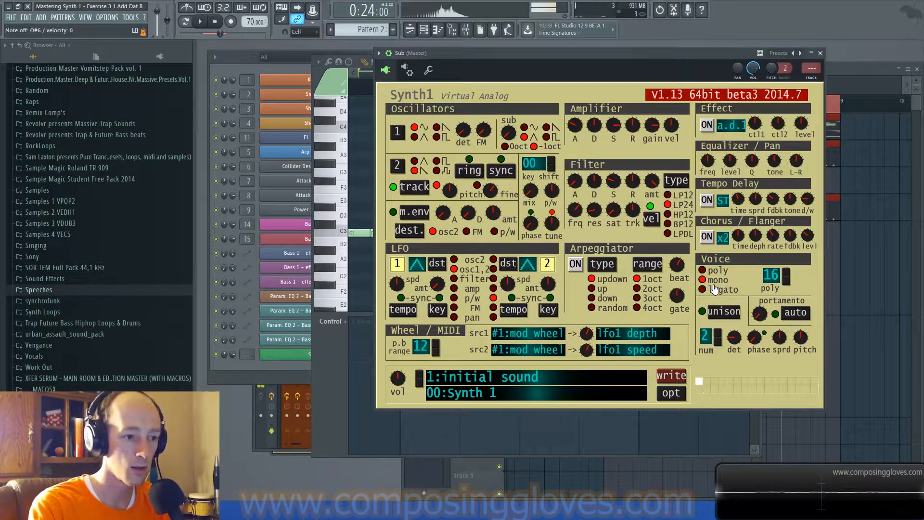
click(725, 290)
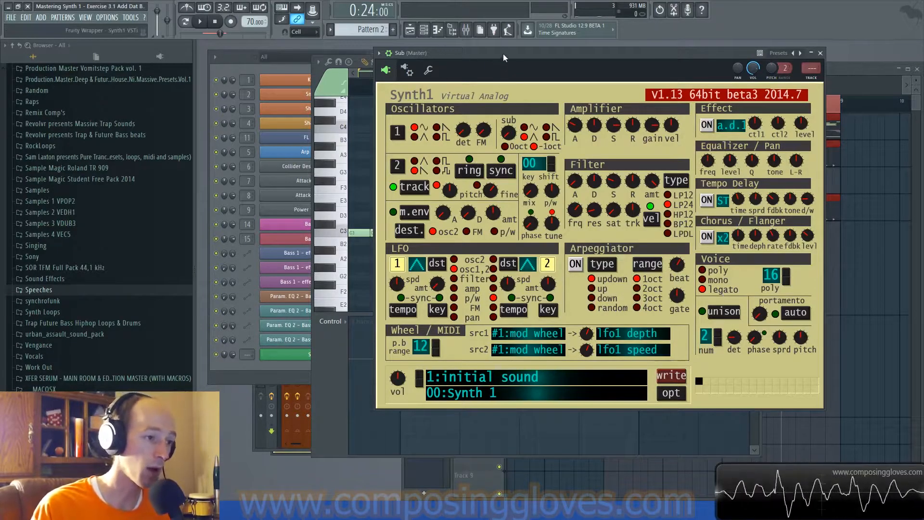
drag(504, 53, 576, 97)
Play the overlapping transition from bar 1's last C3 note into bar 2's D3 note.
click(461, 71)
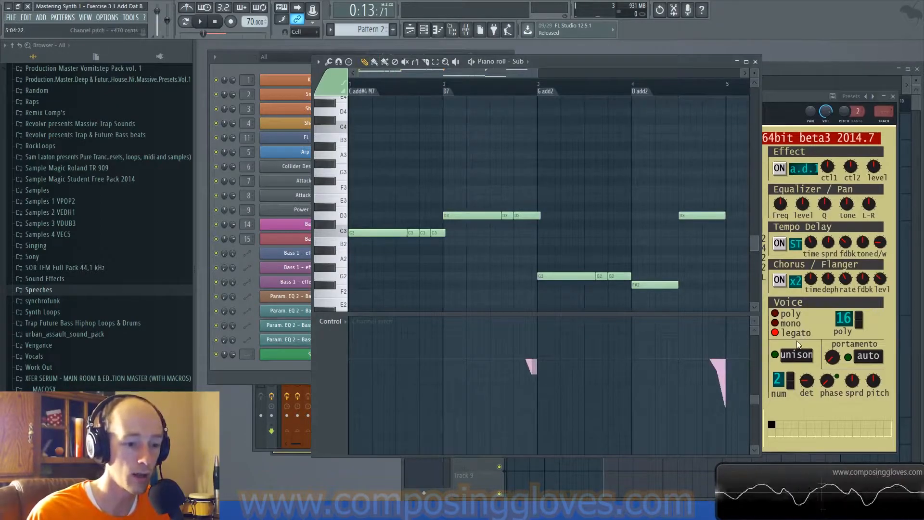
scroll(430, 226, up, 4)
drag(434, 216, 472, 229)
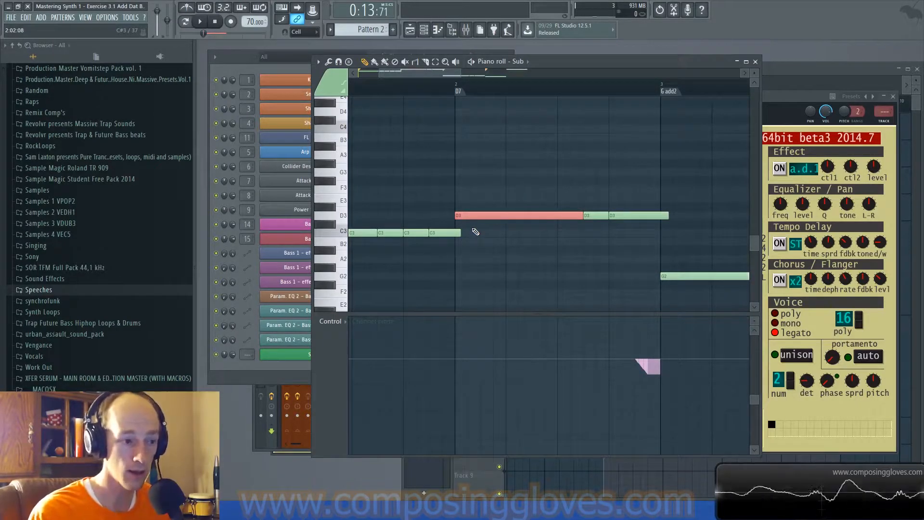
key(space)
scroll(480, 193, down, 2)
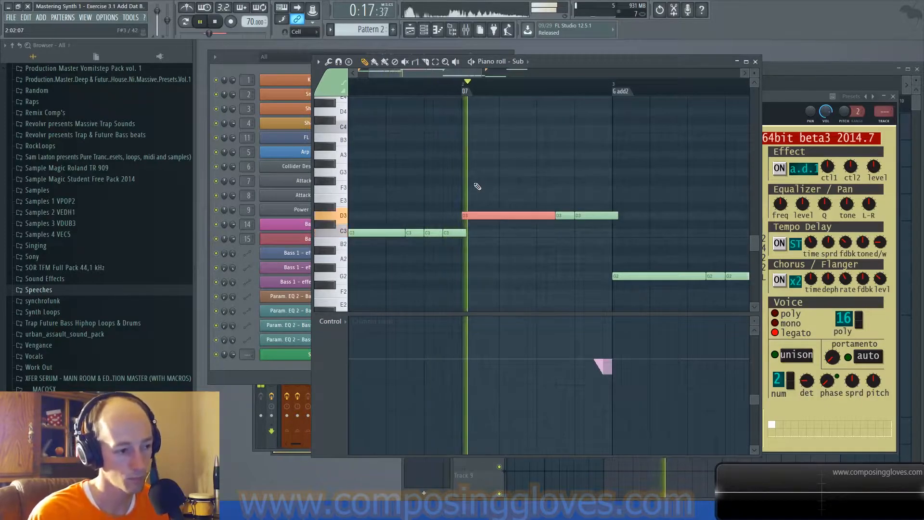
key(space)
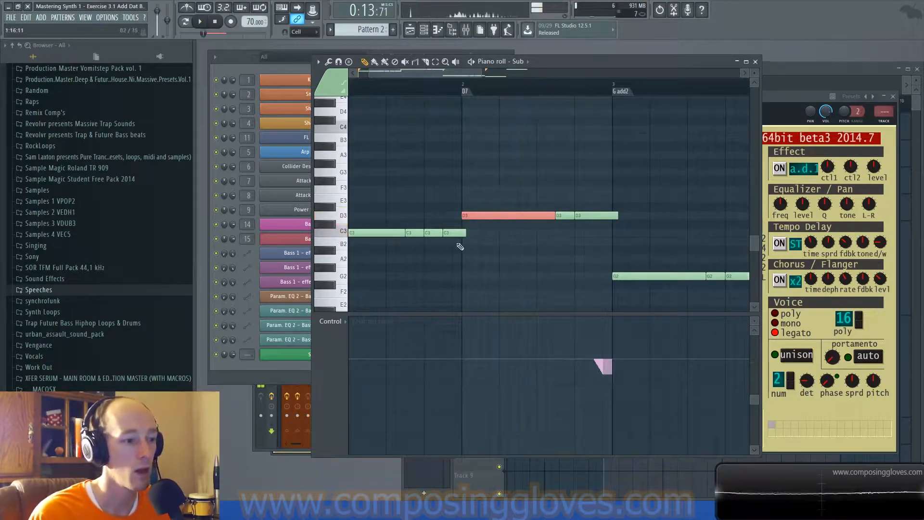
Shorten bar 1's last C3 note to end at the bar 2 line and play the bass line.
scroll(449, 254, up, 4)
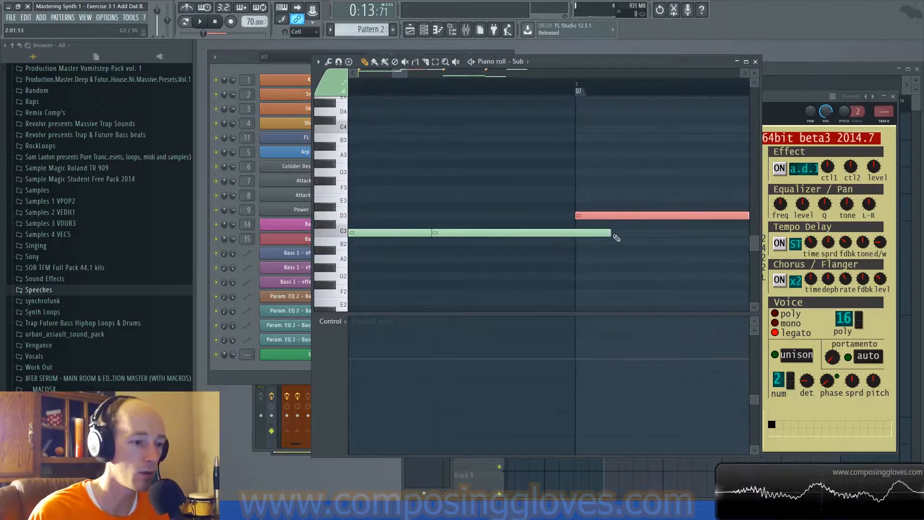
drag(608, 234, 584, 239)
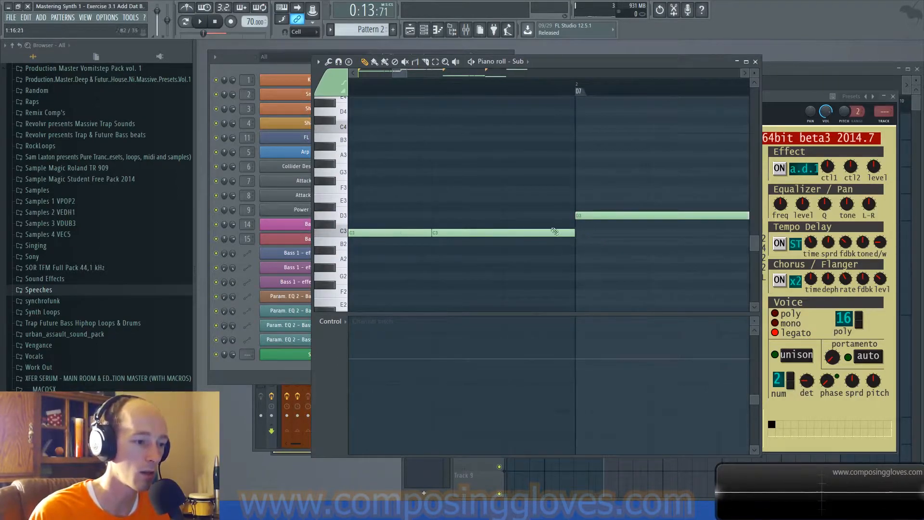
scroll(424, 123, down, 2)
key(space)
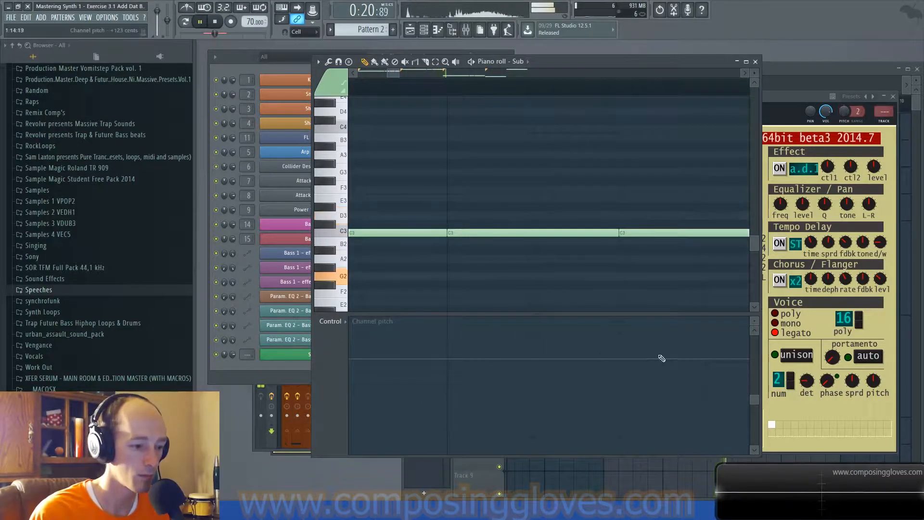
Finish playing the bass line, close the Sub's piano roll, and close its Synth1 window.
click(574, 345)
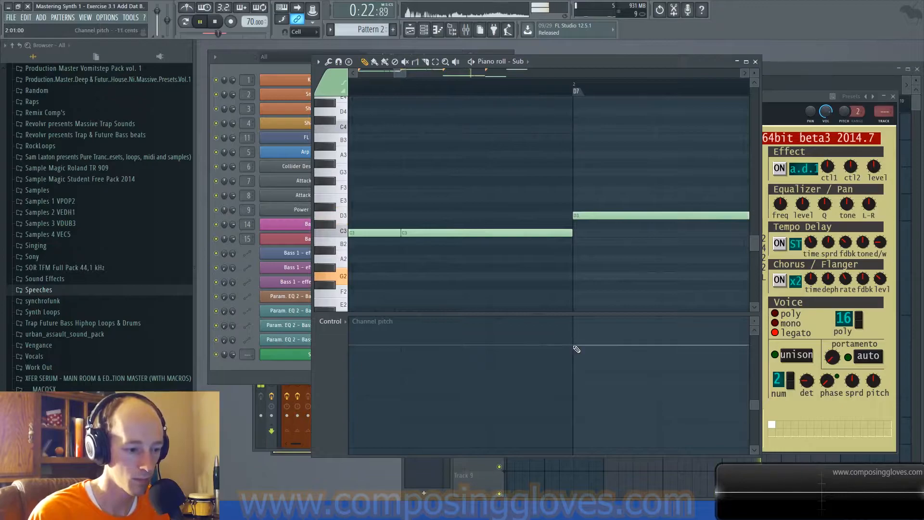
scroll(590, 342, down, 7)
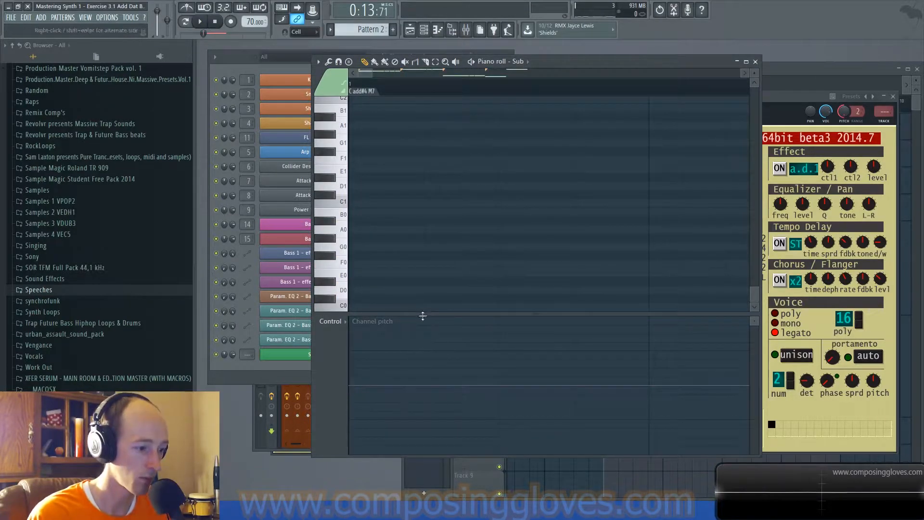
scroll(452, 157, down, 4)
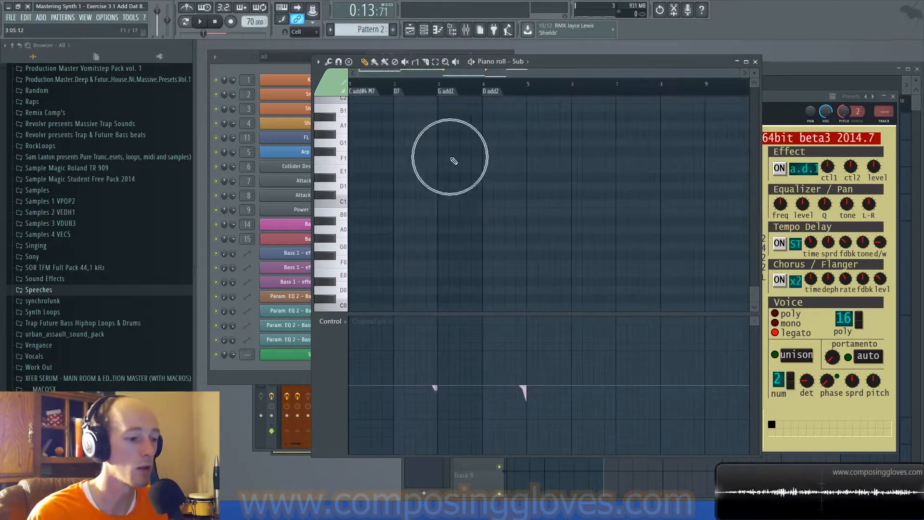
click(755, 62)
drag(720, 100, 566, 75)
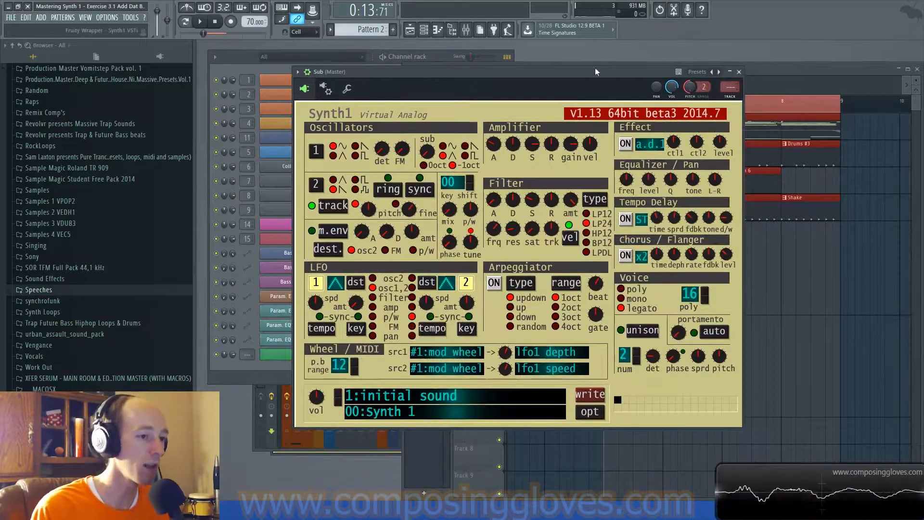
click(738, 72)
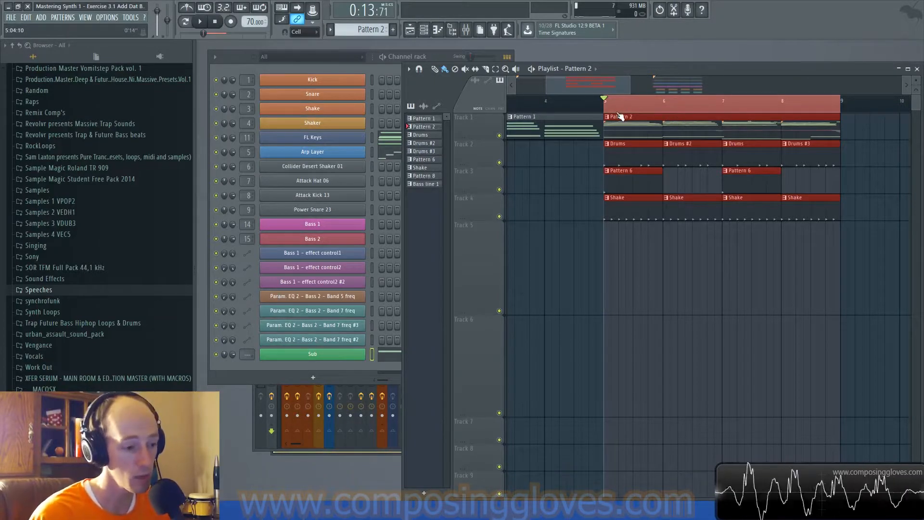
Reopen the Sub's Synth1, switch oscillator 1 to a sawtooth wave, and play the result.
click(350, 360)
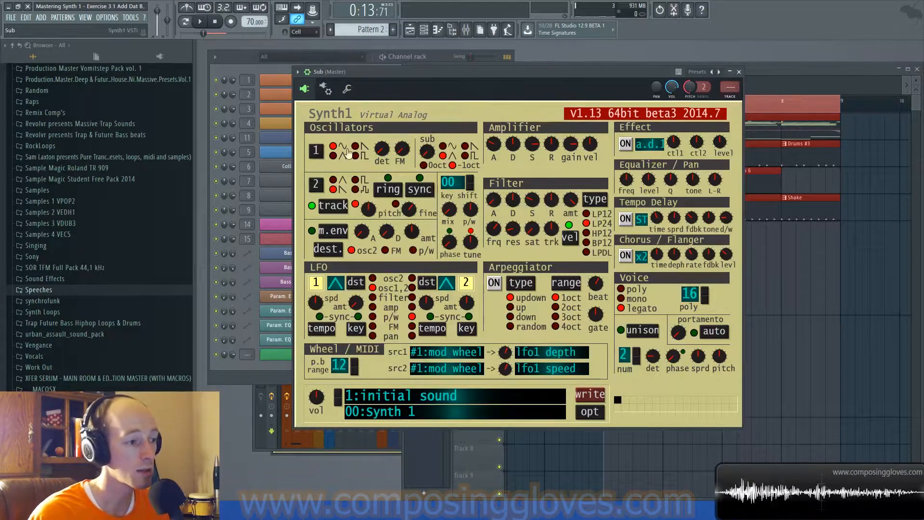
key(space)
key(space)
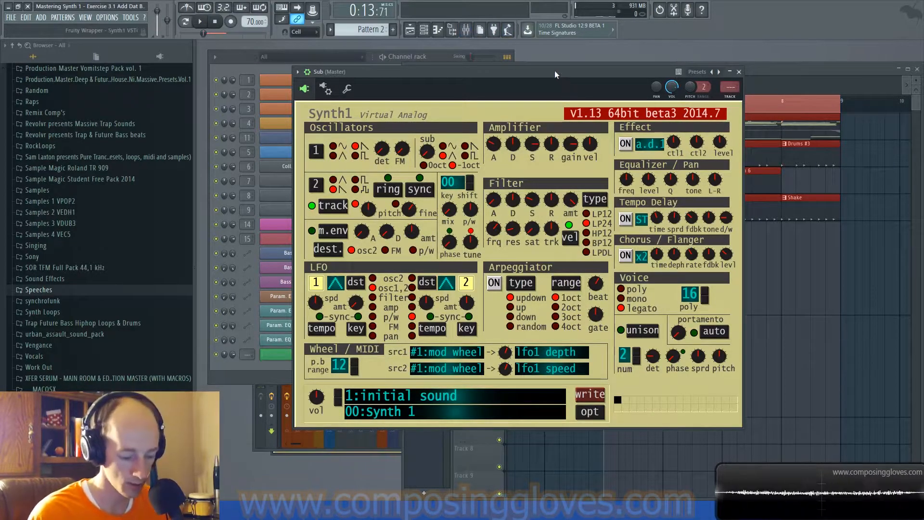
Route the Sub channel to mixer track 12 and load Fruity Parametric EQ 2 in slot 2.
key(ctrl+l)
click(794, 222)
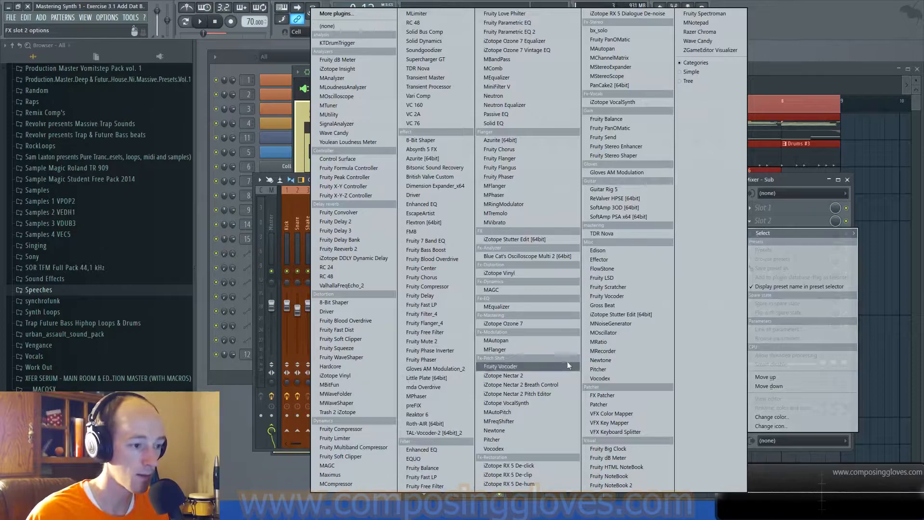
click(564, 30)
drag(421, 126, 542, 178)
During playback, pull EQ bands 3, 6 and 7 down, steepen band 7's high shelf at about 180 Hz, and shift it lower.
key(space)
drag(536, 258, 434, 300)
drag(451, 258, 463, 281)
drag(513, 255, 493, 294)
right_click(437, 300)
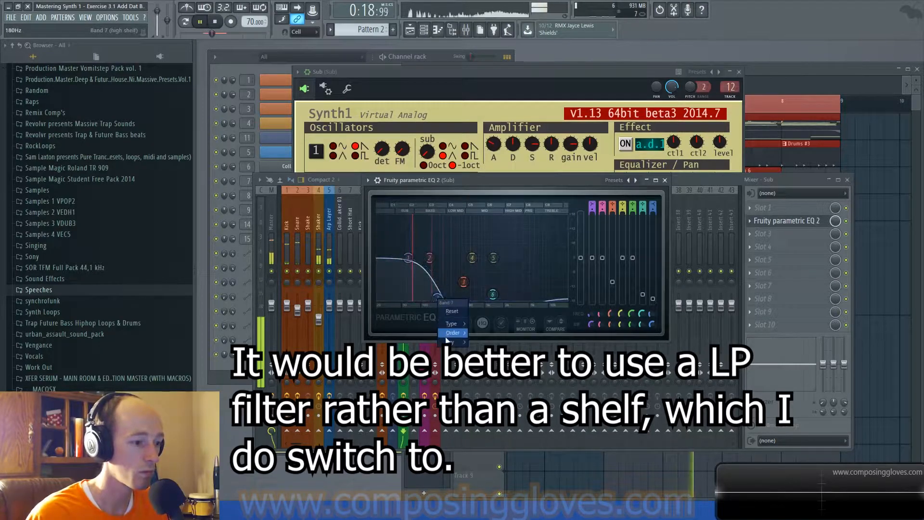
click(480, 333)
drag(438, 298, 411, 299)
Change the Sub EQ's band 2 to a low pass, move its cutoff to about 75 Hz, and stop playback.
drag(429, 257, 501, 285)
right_click(501, 285)
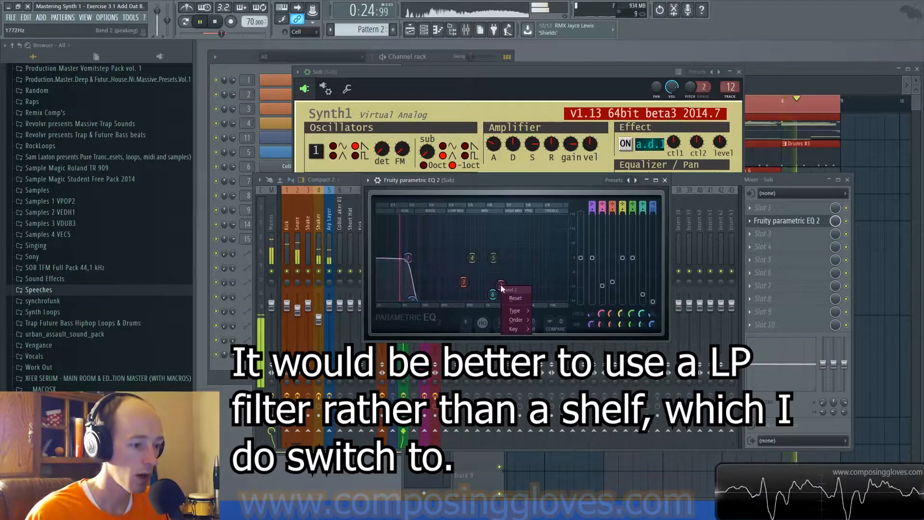
click(549, 320)
drag(500, 284, 480, 290)
right_click(481, 290)
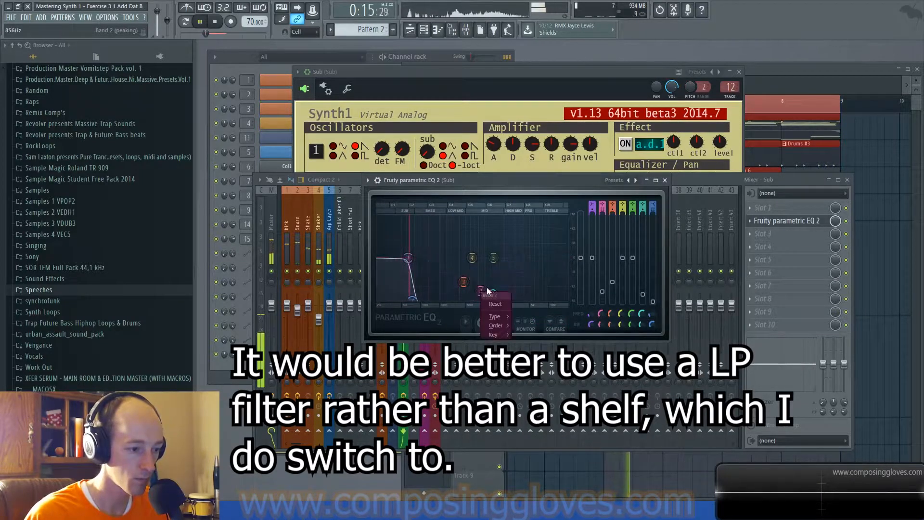
mouse_move(502, 328)
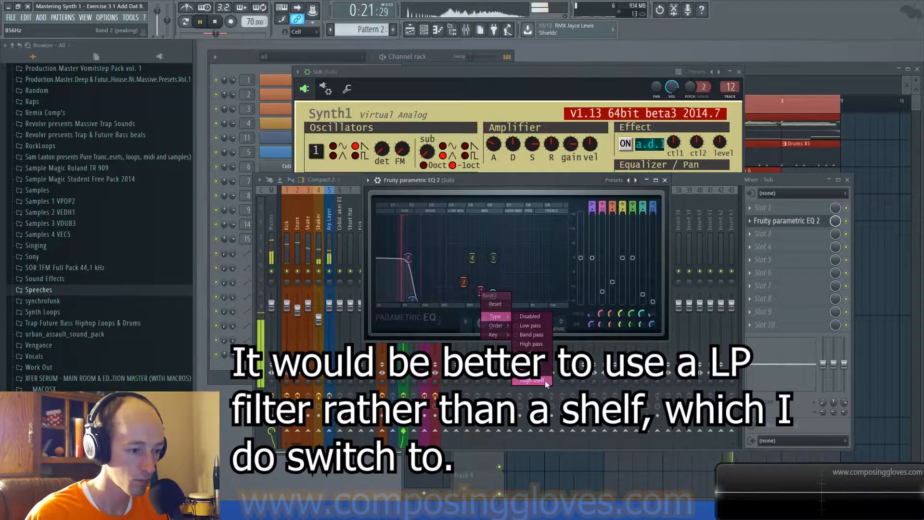
click(546, 327)
drag(480, 257, 411, 258)
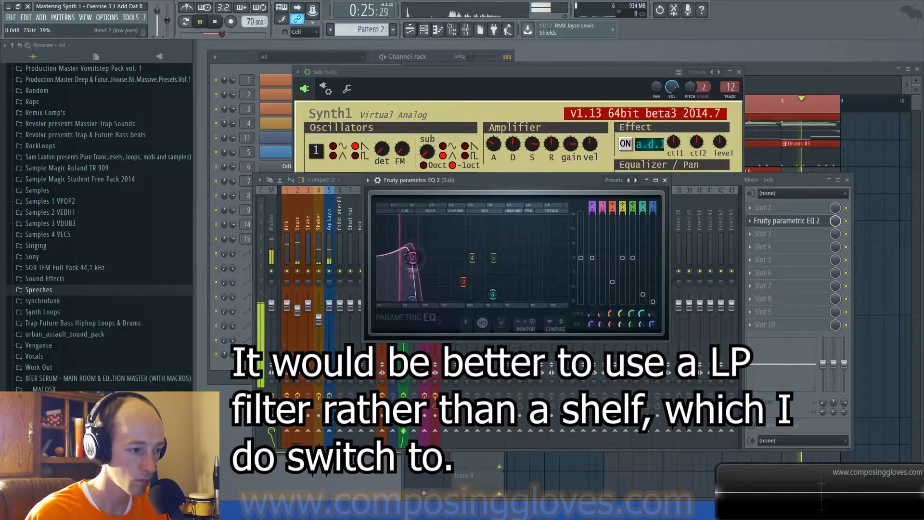
key(space)
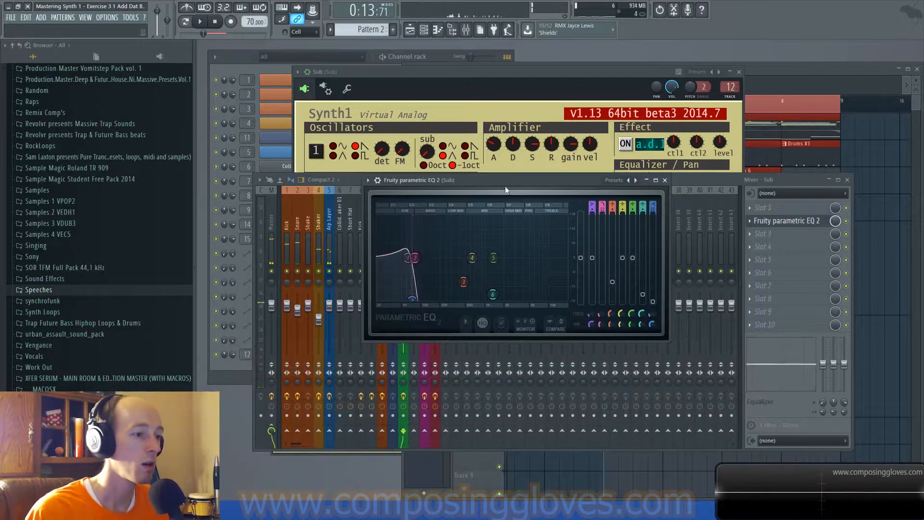
Change the Sub EQ's band 7 to a low pass and move band 2 to a much higher frequency.
drag(412, 301, 427, 284)
right_click(426, 284)
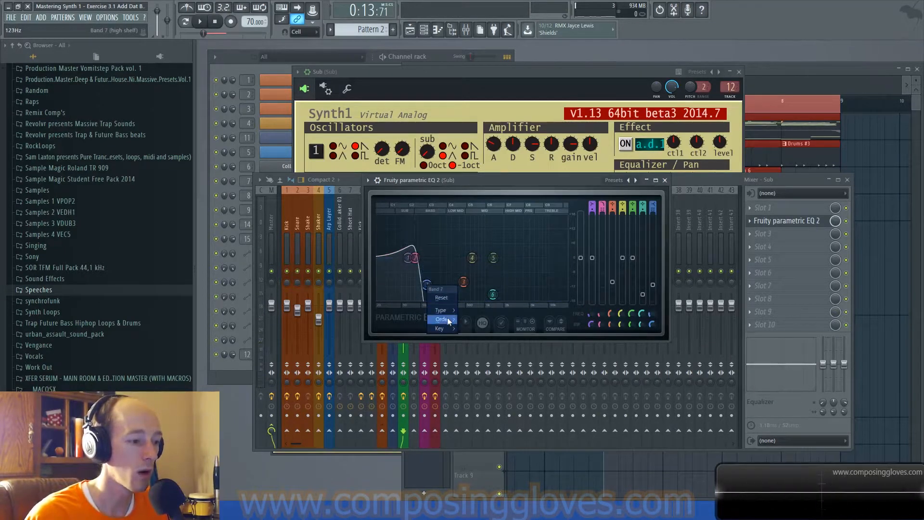
mouse_move(446, 310)
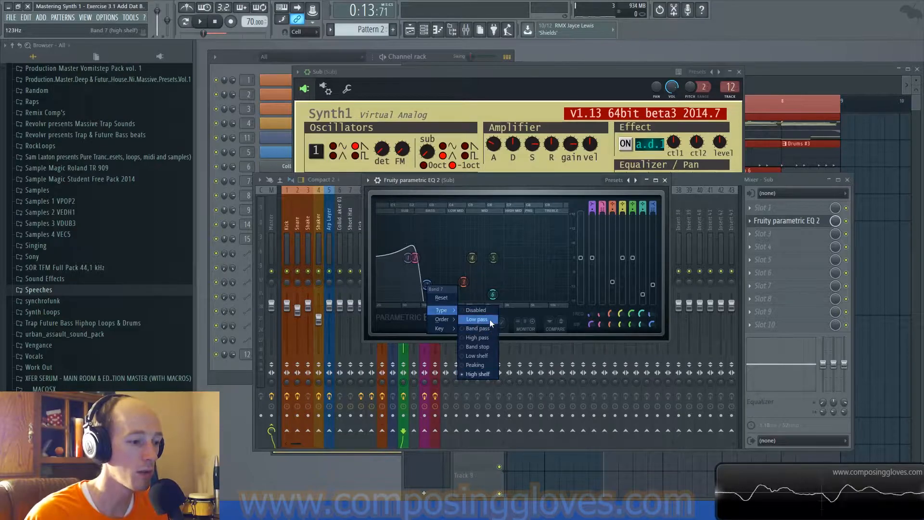
click(490, 320)
drag(428, 258, 514, 258)
Play the pattern repeatedly to check the Sub's low-pass filtering and fine-tune band 7's cutoff.
key(space)
key(space)
key(space)
mouse_move(415, 260)
mouse_down()
mouse_move(472, 257)
mouse_move(416, 258)
mouse_up()
key(space)
key(space)
key(space)
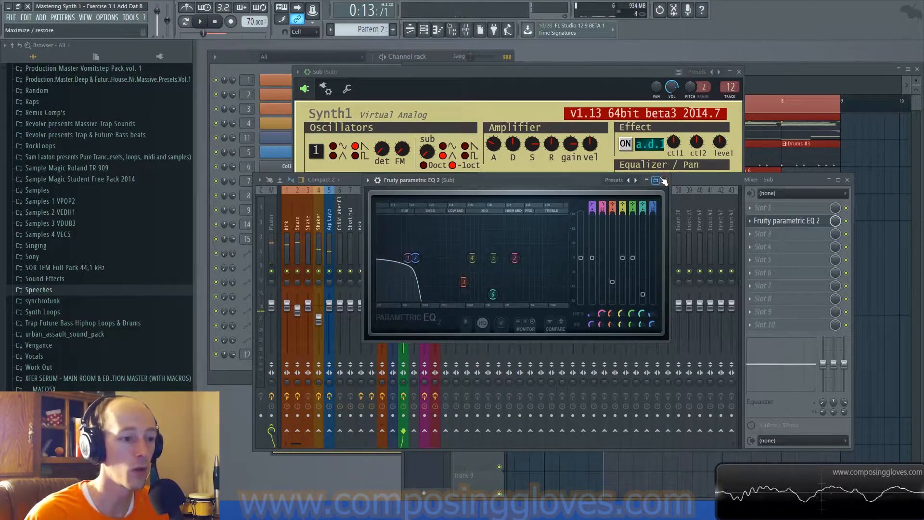
Close the Sub's EQ window and set Synth1's oscillator 1 back to a sine wave.
click(825, 221)
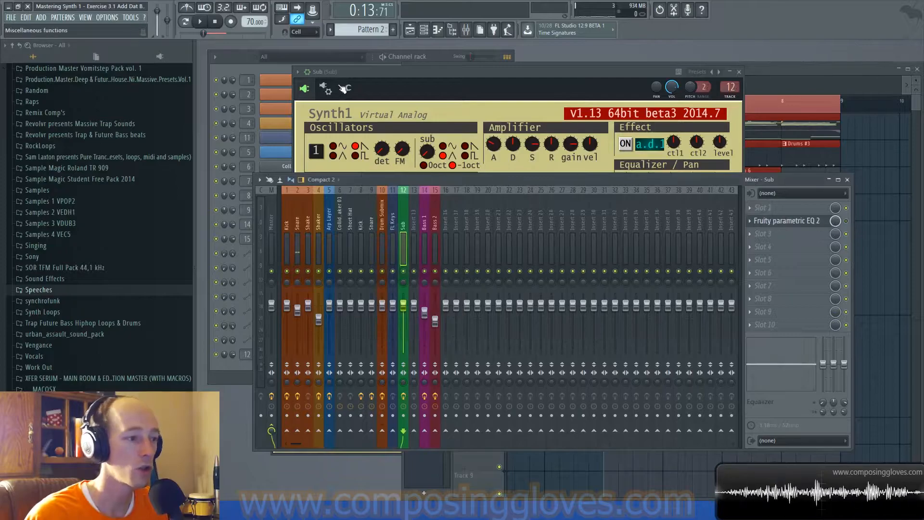
click(375, 117)
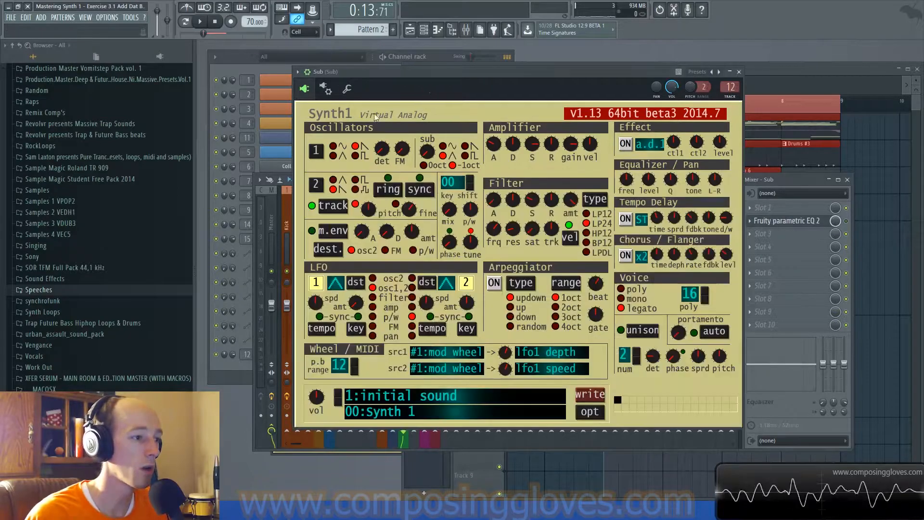
click(807, 179)
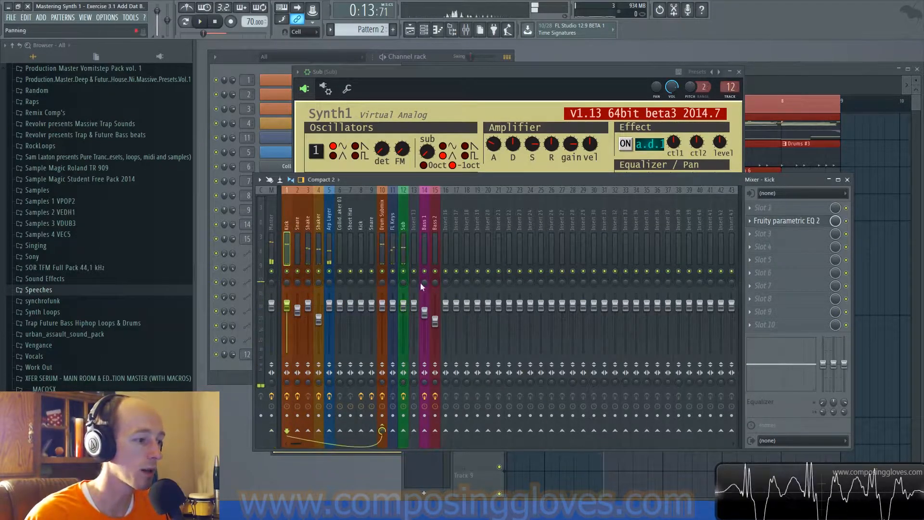
Open the Kick track's Fruity Parametric EQ 2, examine its low end during playback, and move its window aside.
click(795, 209)
click(793, 191)
click(797, 221)
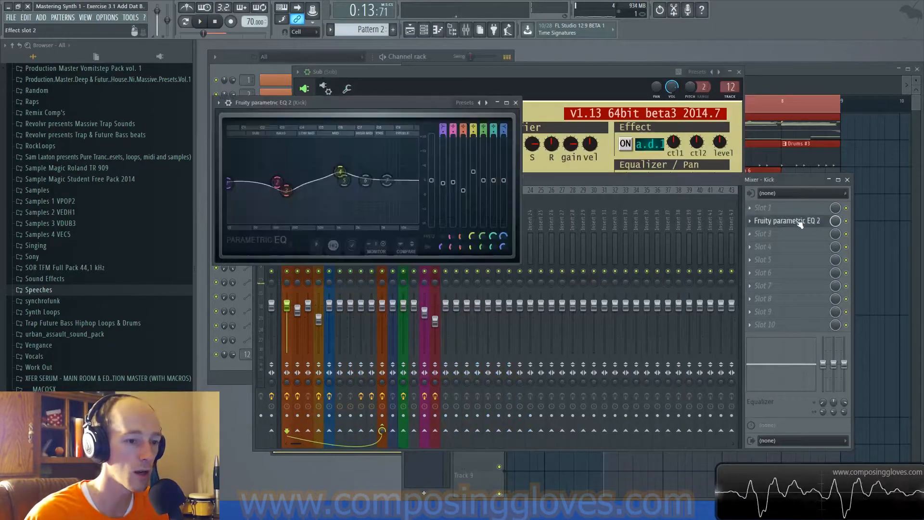
key(space)
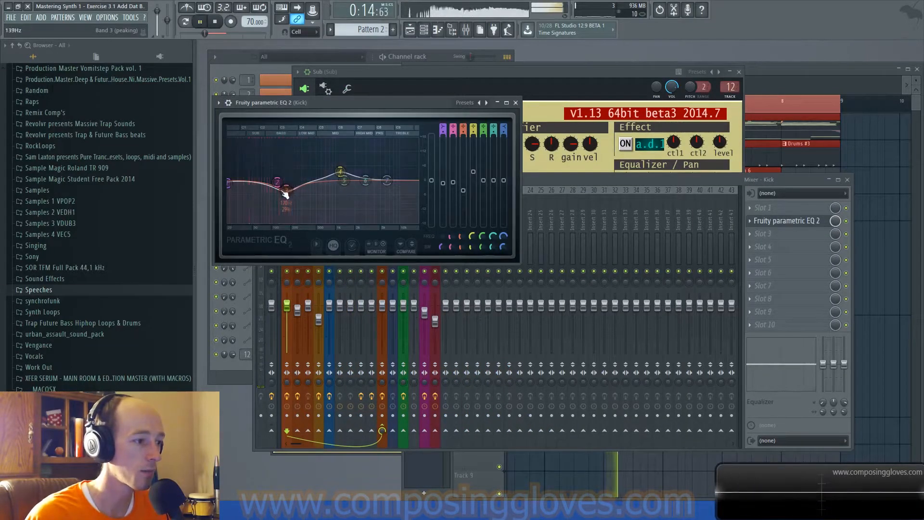
key(space)
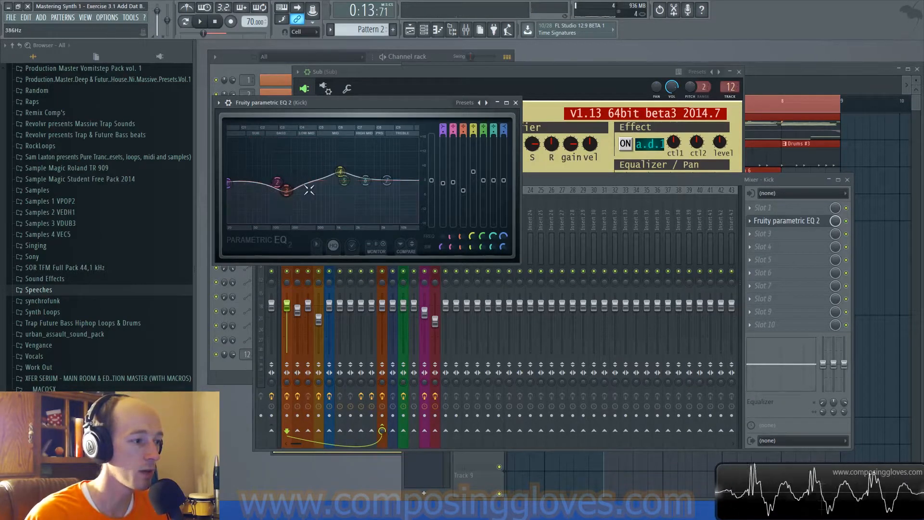
drag(372, 101, 481, 112)
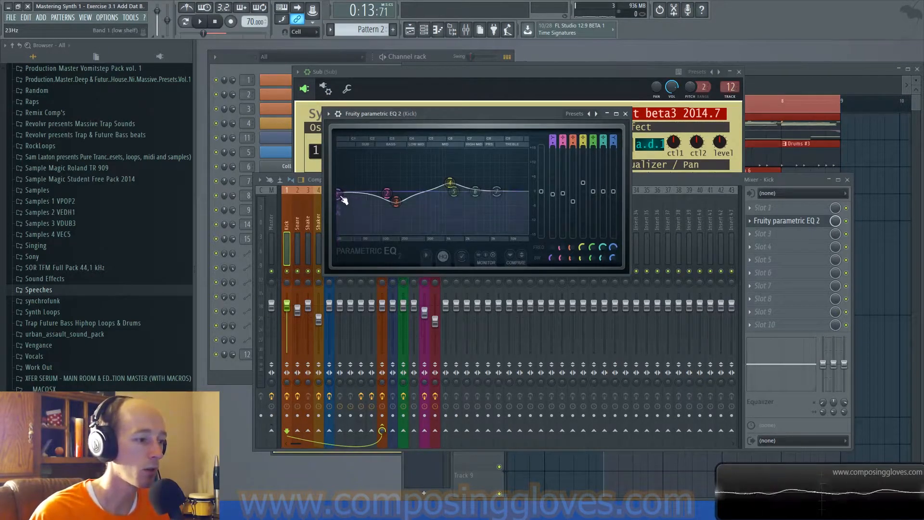
Cut the lowest frequencies of the Kick with EQ band 1's low shelf, listen to the result, and close the EQ.
drag(338, 204, 341, 217)
key(space)
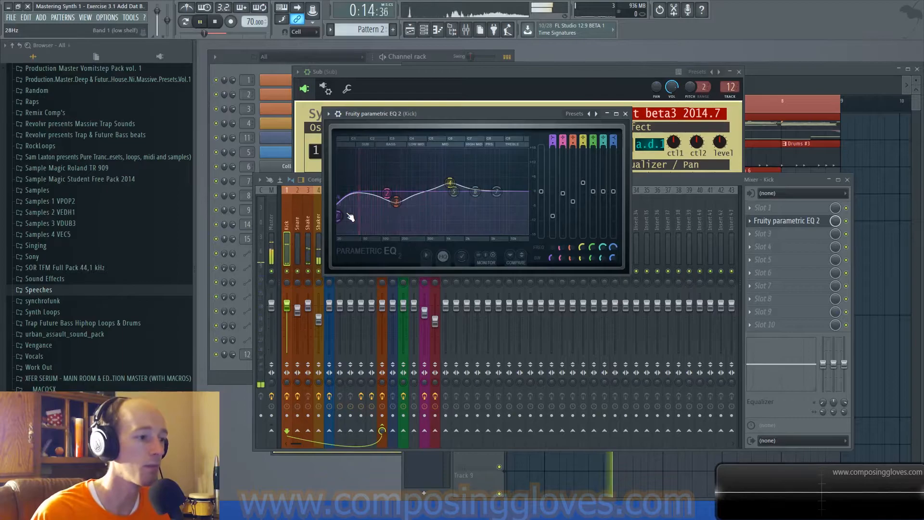
key(space)
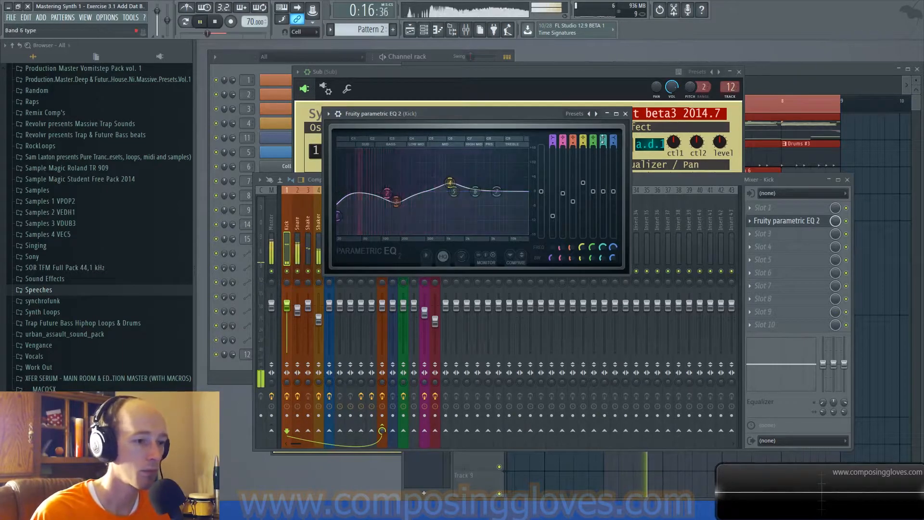
click(626, 114)
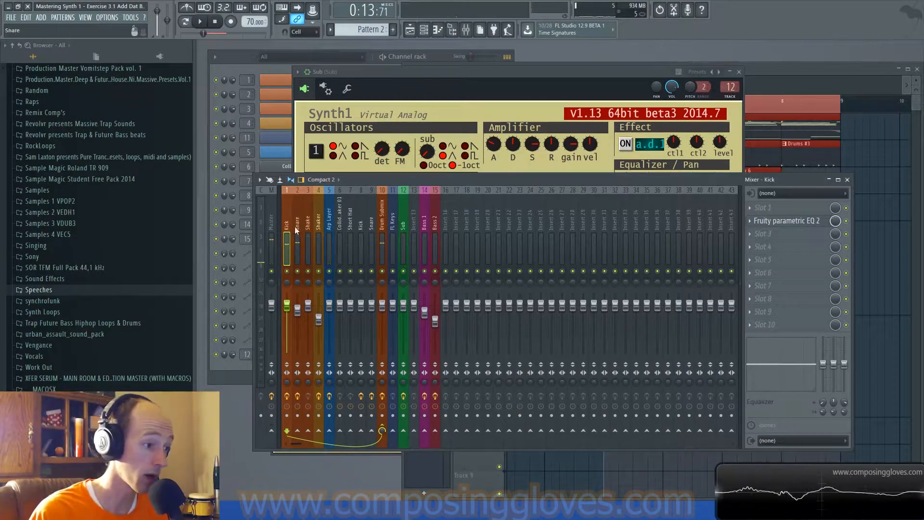
Lower the Sub mixer track's volume to 78% (-5.2 dB) and listen to it in the mix.
click(317, 224)
click(404, 304)
drag(403, 304, 404, 316)
key(space)
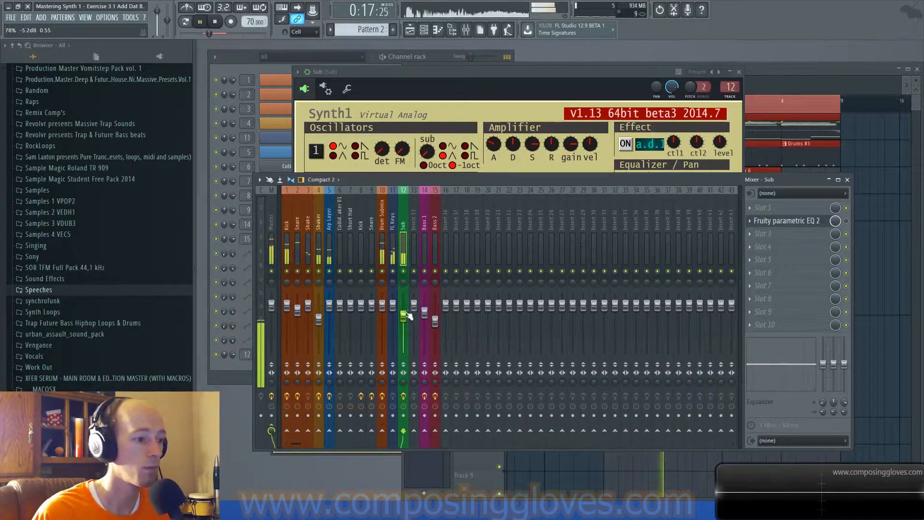
key(space)
Close the Synth1 window and reposition the mixer below the playlist clips.
drag(618, 179, 571, 177)
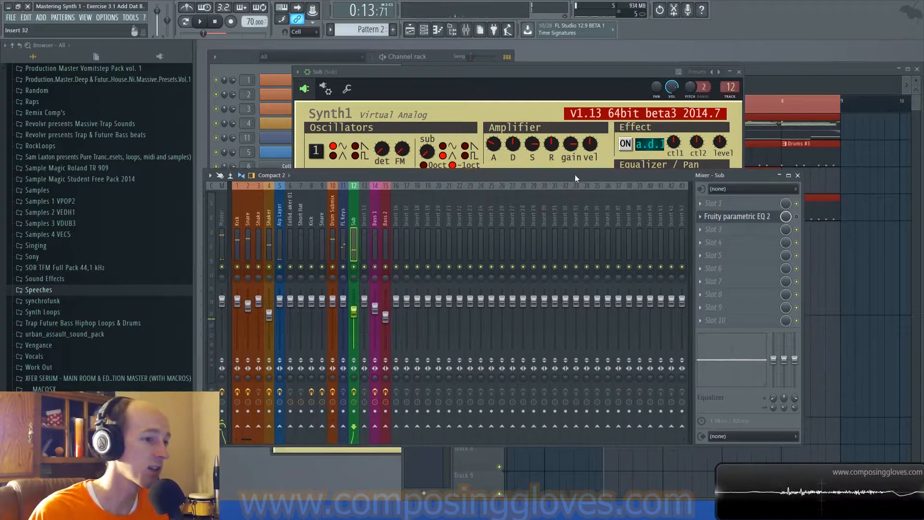
click(591, 76)
click(738, 72)
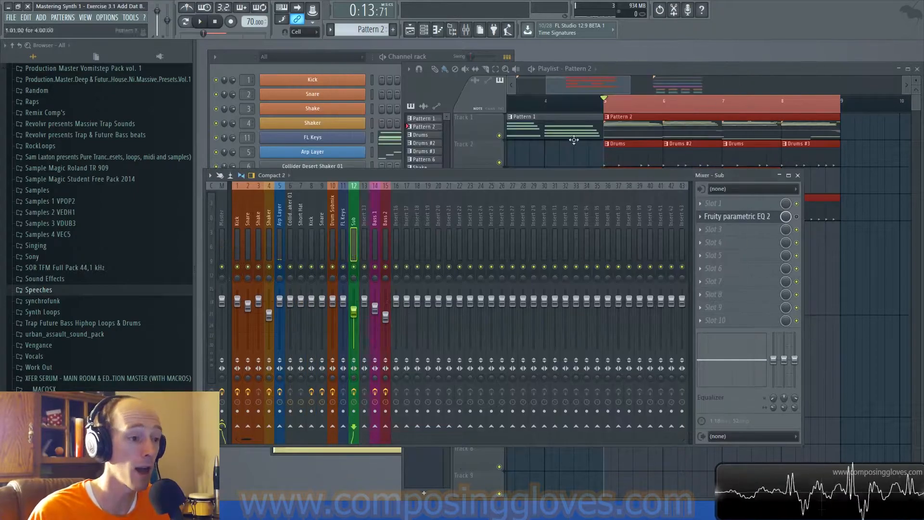
drag(407, 186, 465, 177)
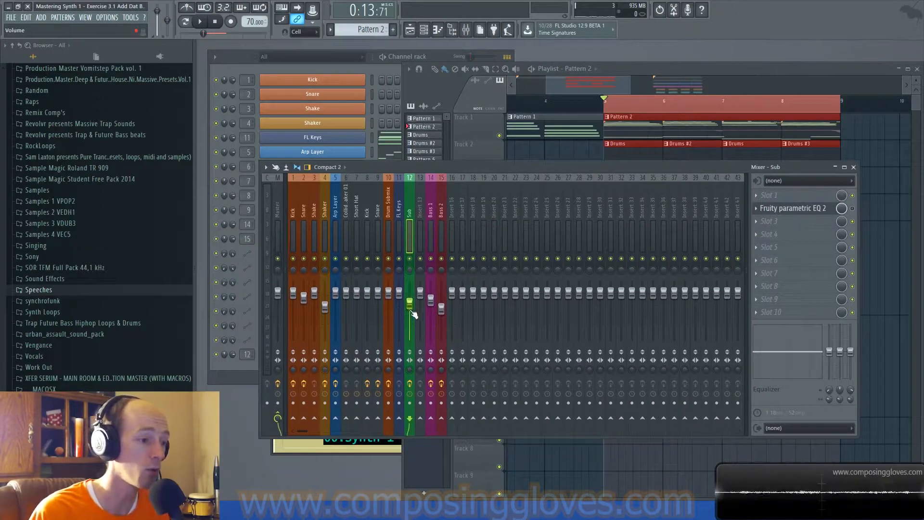
Show bars 5 to 9 in the playlist and deselect the clips there.
drag(581, 87, 599, 88)
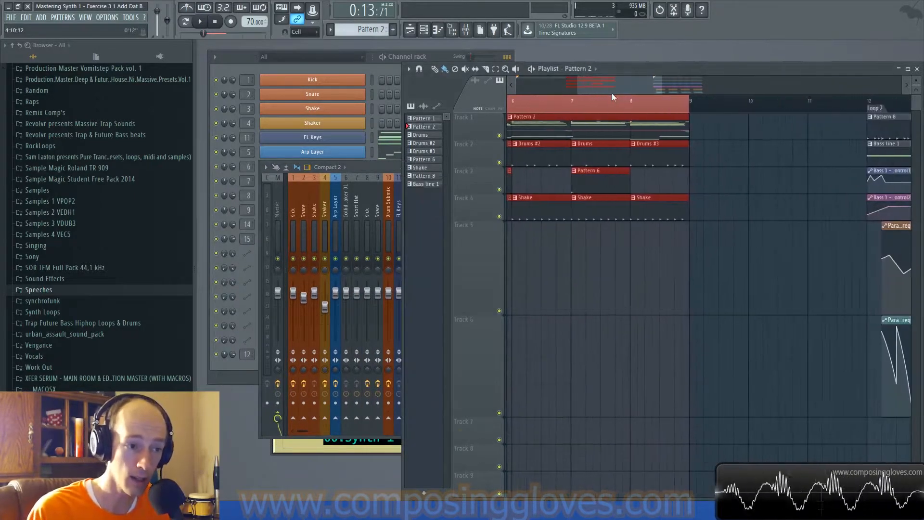
drag(604, 137, 704, 239)
ctrl+click(704, 240)
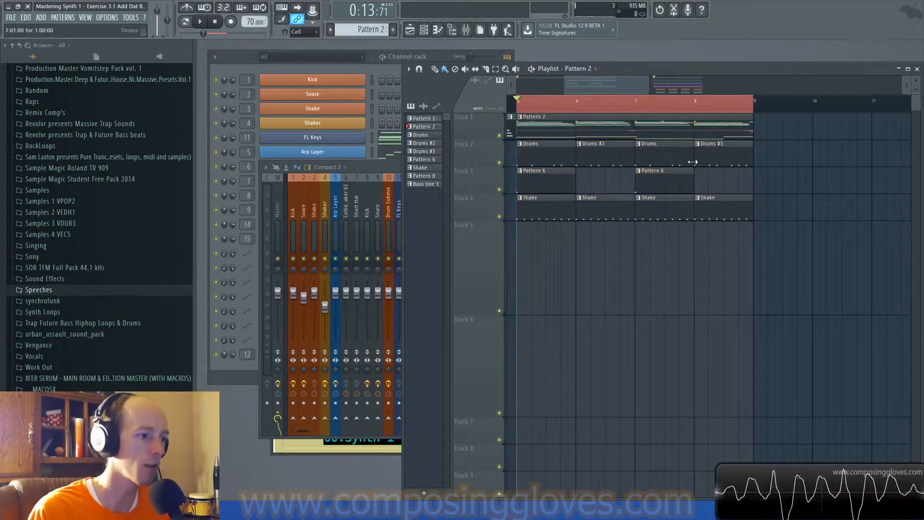
Review the Kick track's Fruity Parametric EQ 2 curve and move the EQ window clear of the mixer.
click(389, 165)
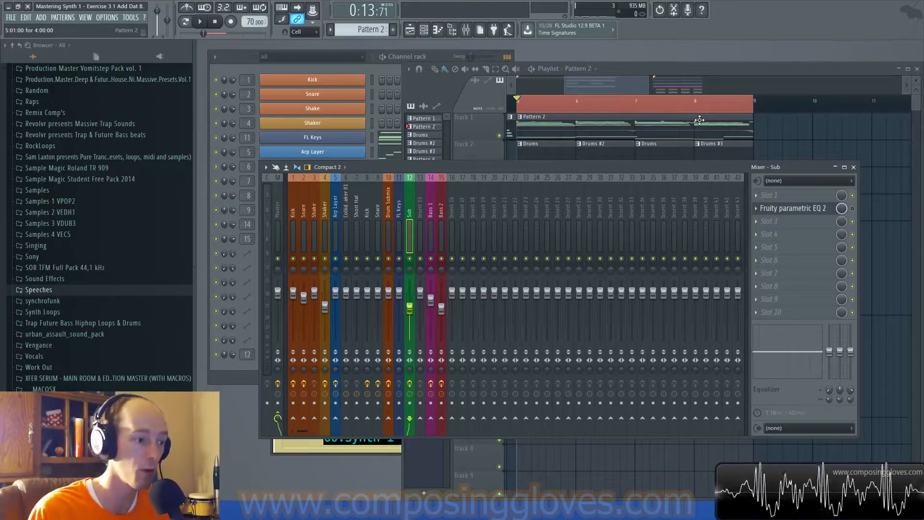
click(296, 201)
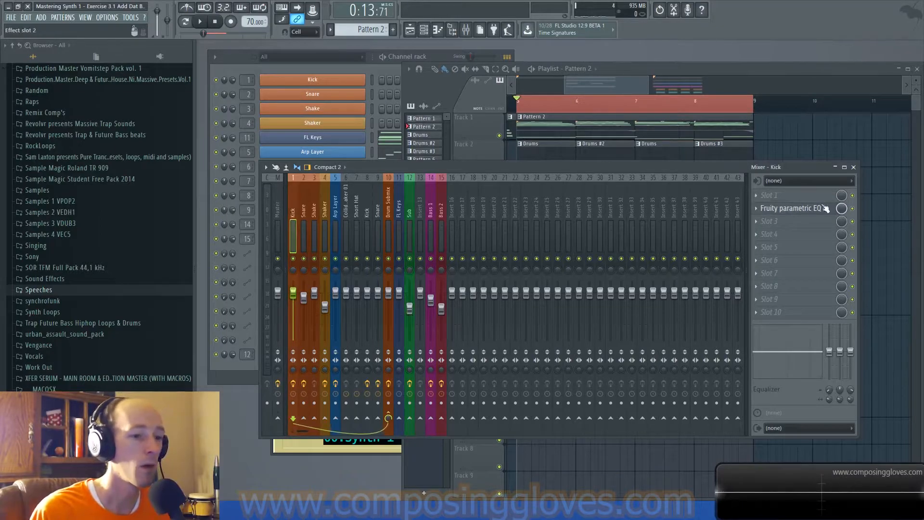
click(796, 213)
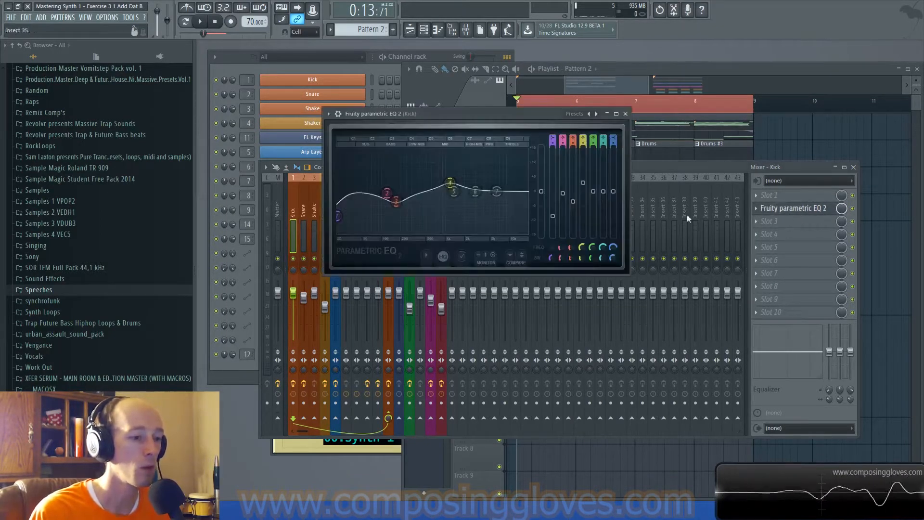
drag(399, 206, 396, 205)
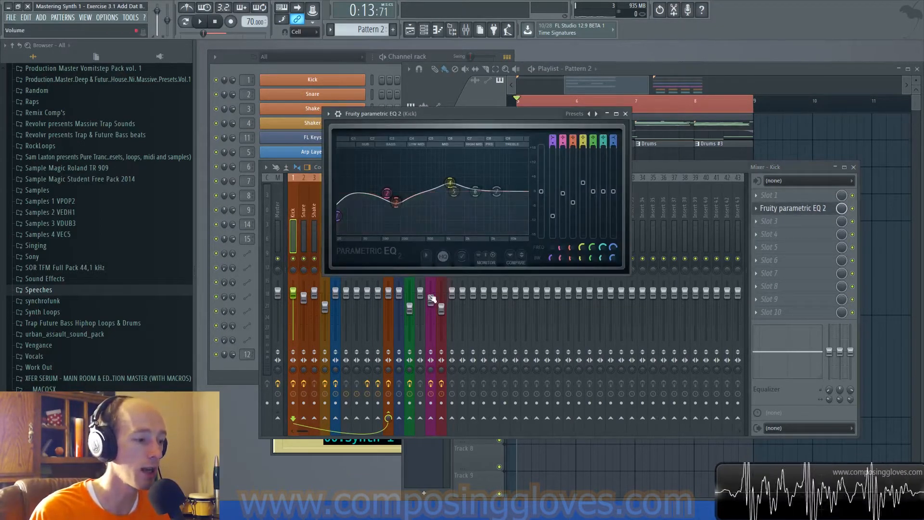
drag(514, 111, 650, 97)
Select the Sub mixer track and open the list of effects for its slot 4.
click(408, 210)
click(789, 219)
click(790, 213)
click(790, 235)
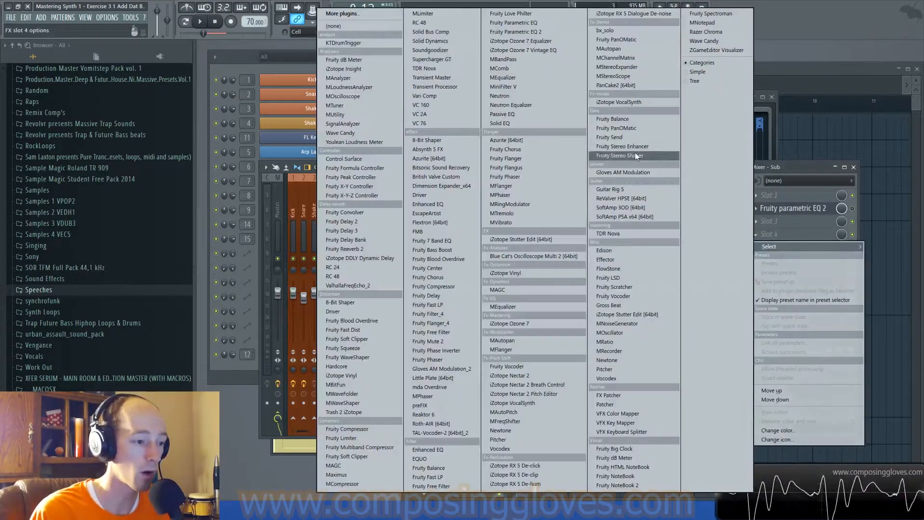
Adjust band 2 of the Kick track's parametric EQ to a cut of about 2.5 dB during playback.
click(308, 214)
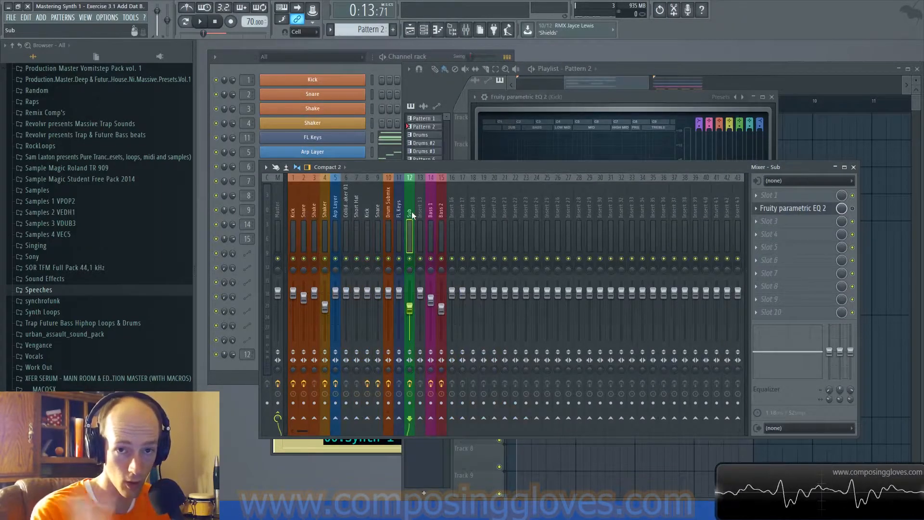
click(533, 124)
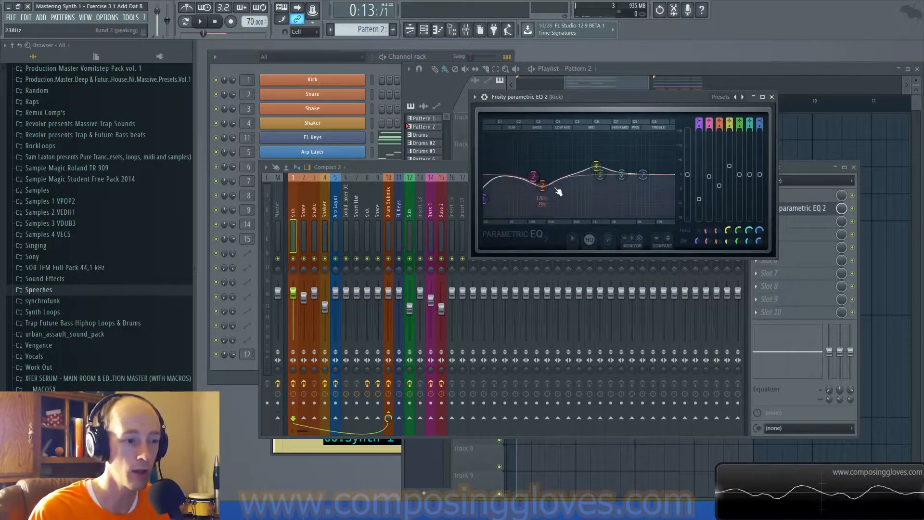
click(410, 215)
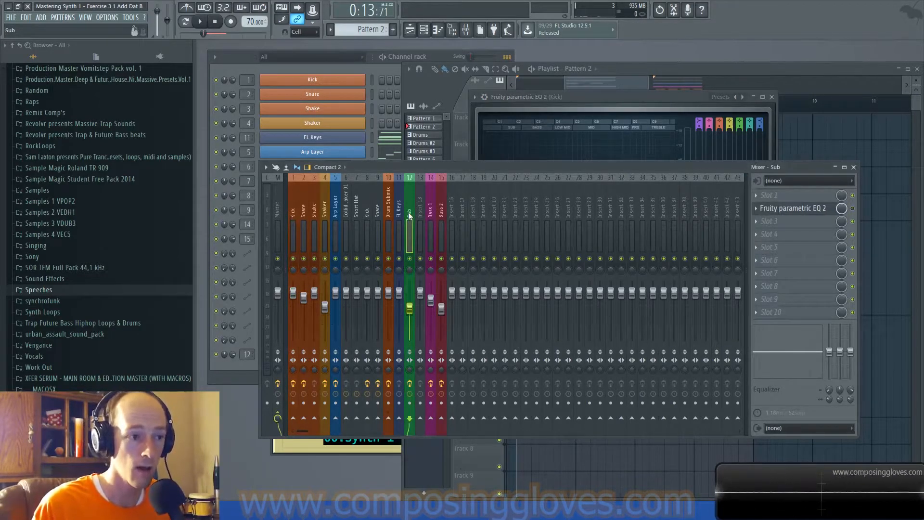
click(694, 120)
key(space)
drag(527, 180, 542, 186)
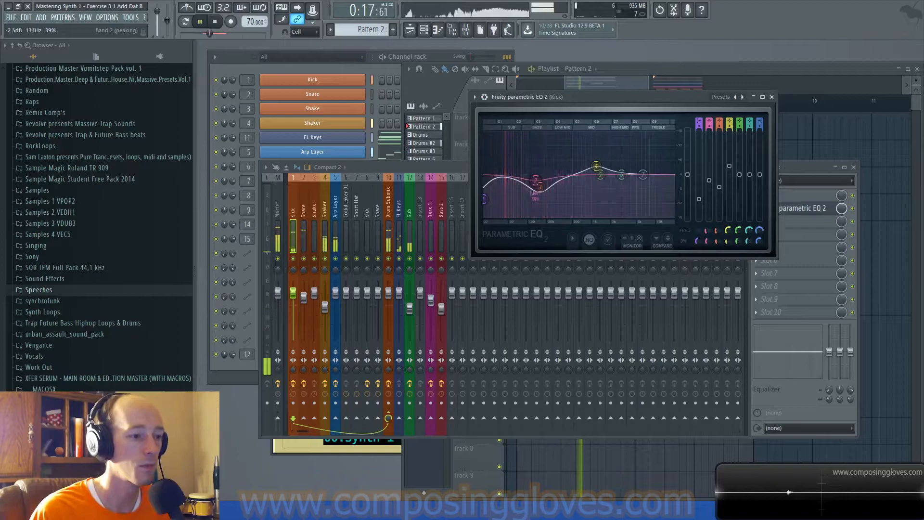
key(space)
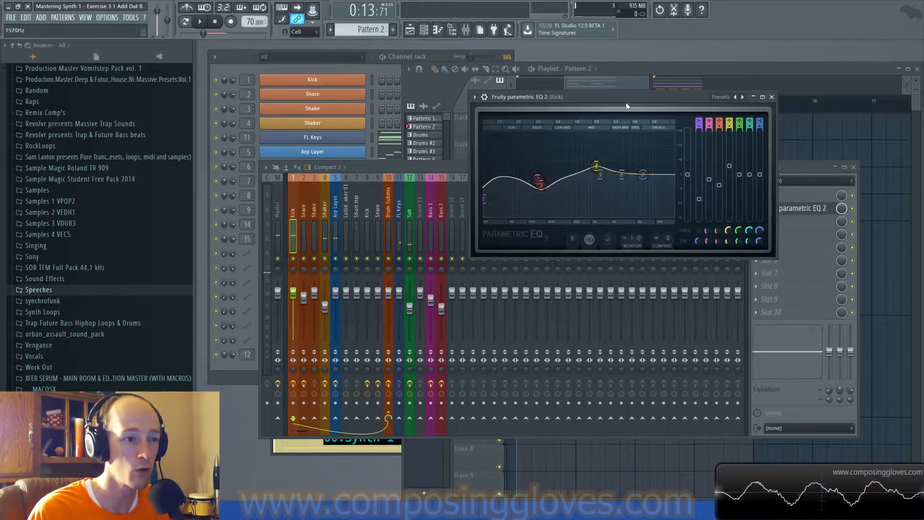
Play back the looped section from bar 5 and check the track levels in the mixer.
key(space)
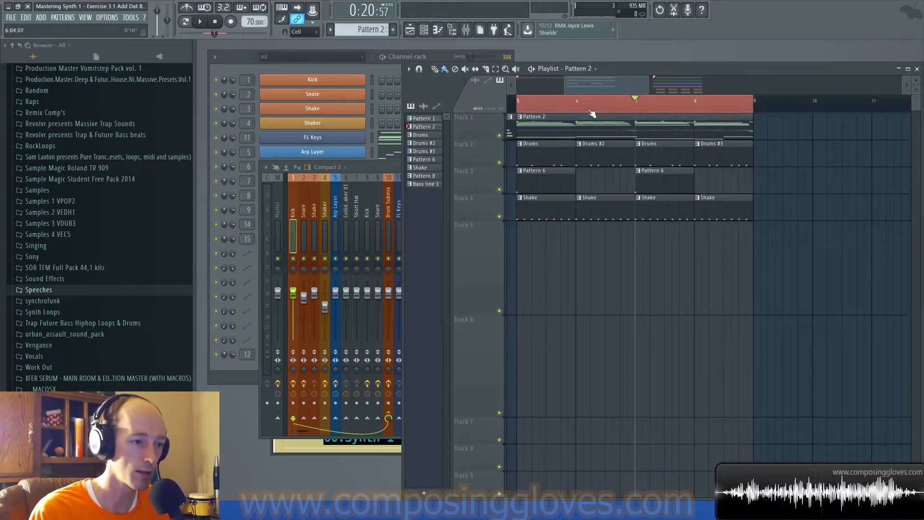
drag(589, 111, 520, 106)
key(space)
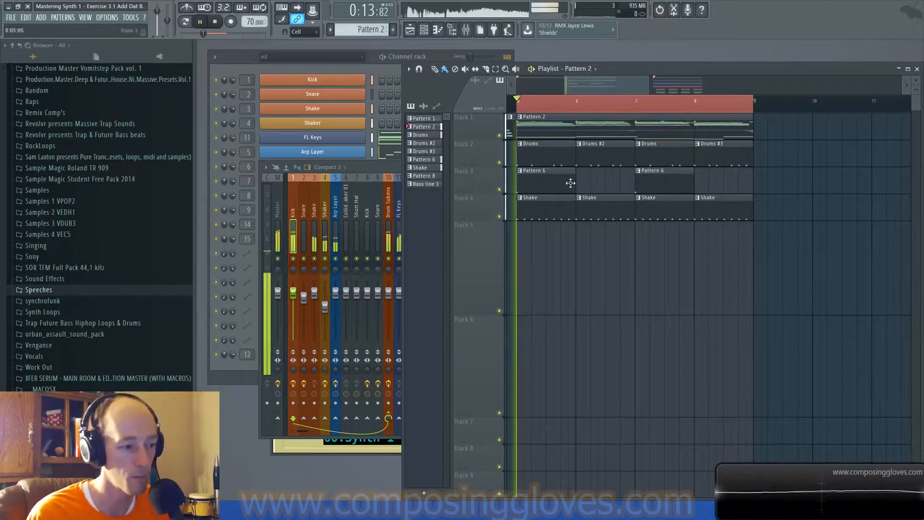
click(389, 168)
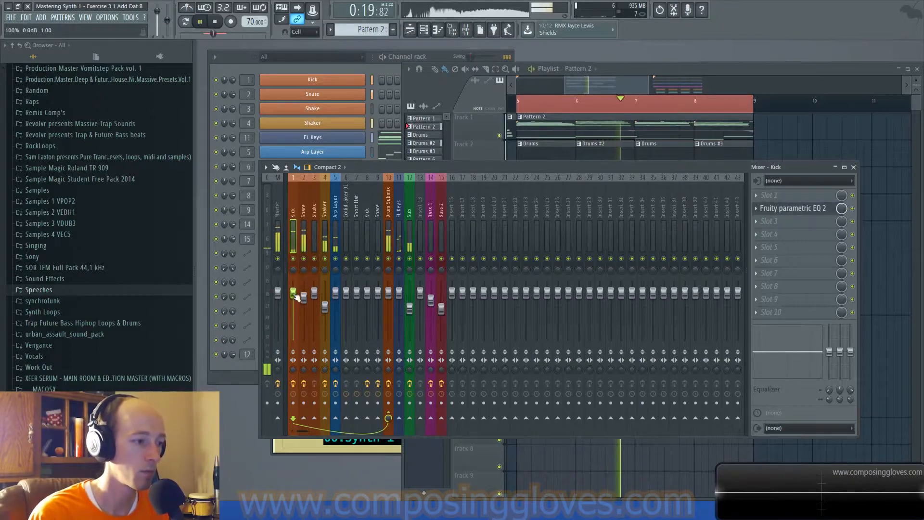
key(space)
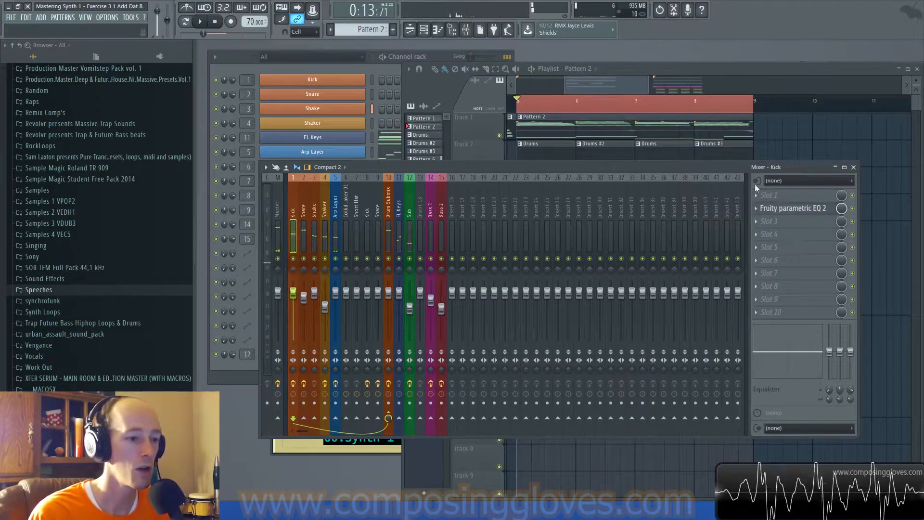
Add Maximus to effect slot 4 of the Kick track and reposition its window.
click(808, 208)
click(794, 209)
click(757, 234)
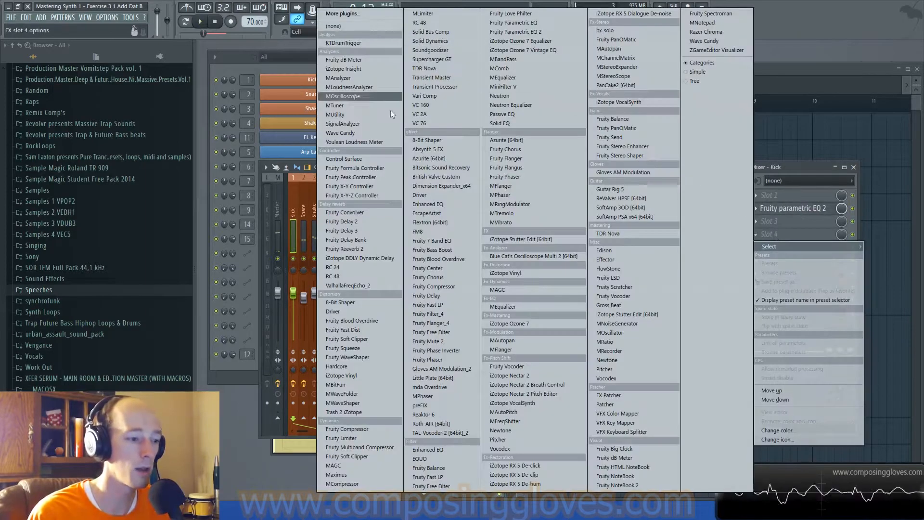
click(363, 475)
drag(473, 189, 635, 140)
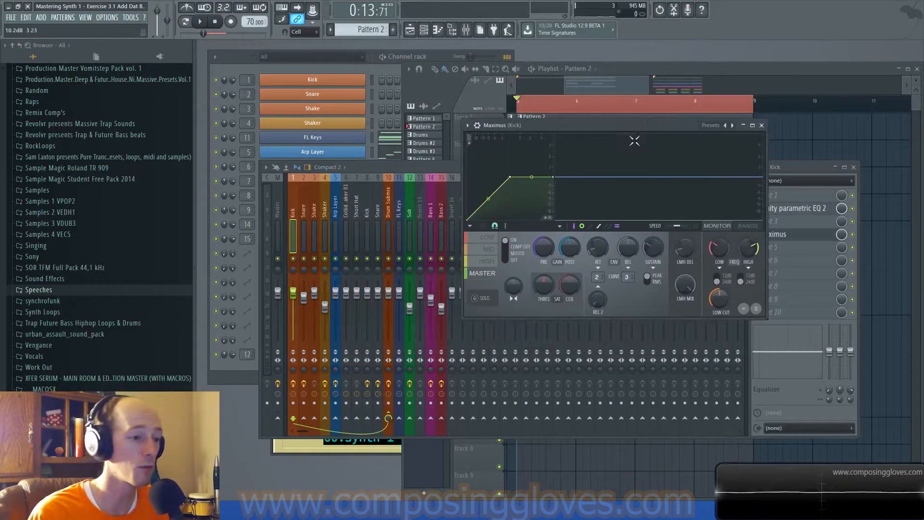
Raise the middle of the LOW band's curve in Maximus and add a point near its lower end.
key(space)
click(488, 237)
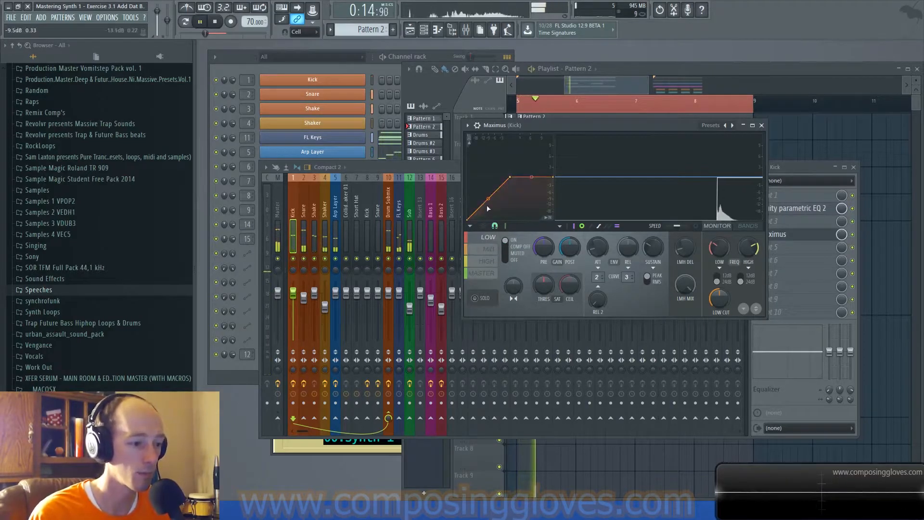
drag(490, 198, 488, 191)
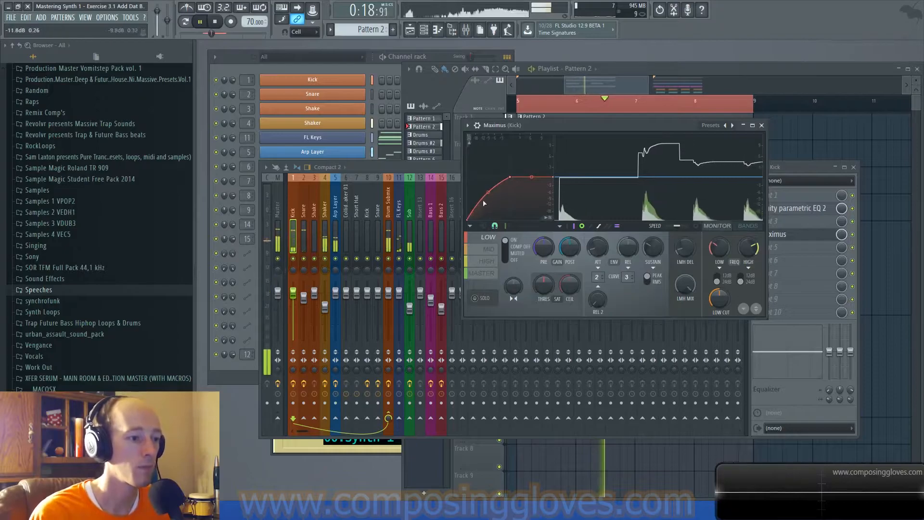
key(space)
right_click(476, 208)
drag(471, 214, 470, 215)
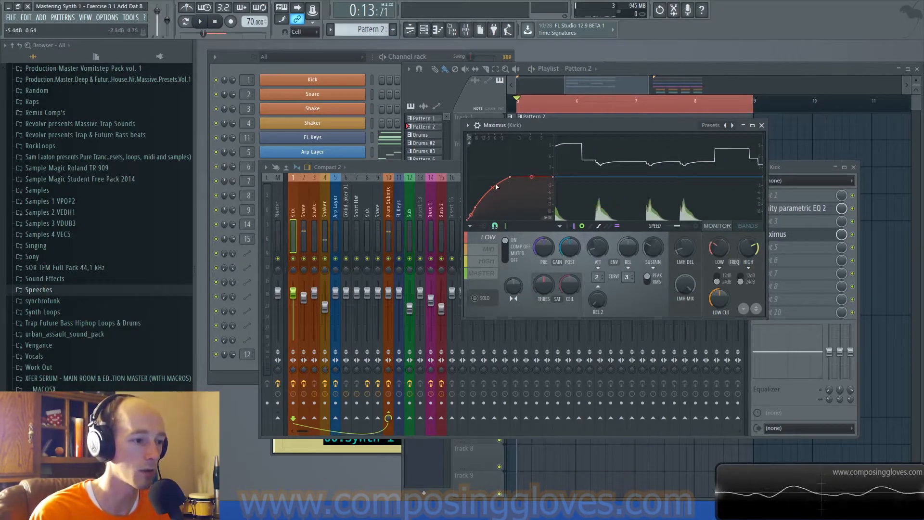
Raise the MID band's curve in Maximus, check it in playback and close the plugin.
key(space)
click(491, 248)
key(space)
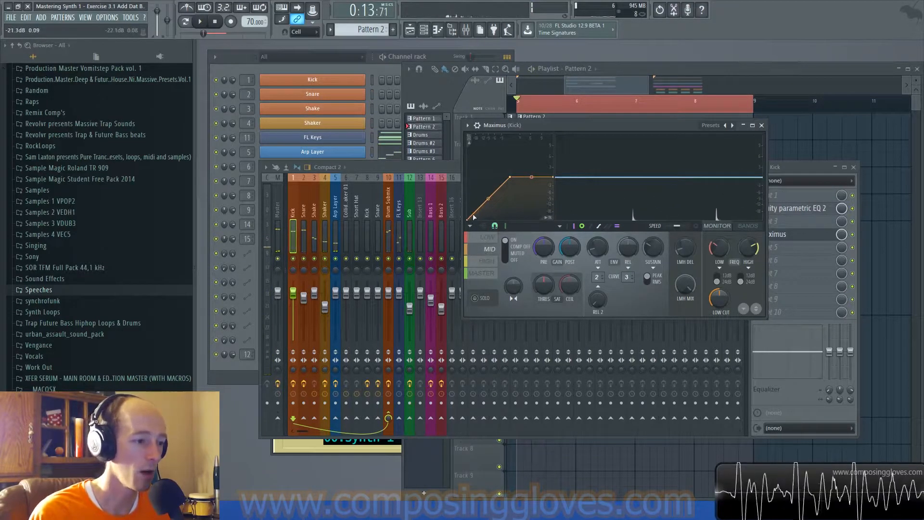
drag(490, 197, 490, 179)
key(space)
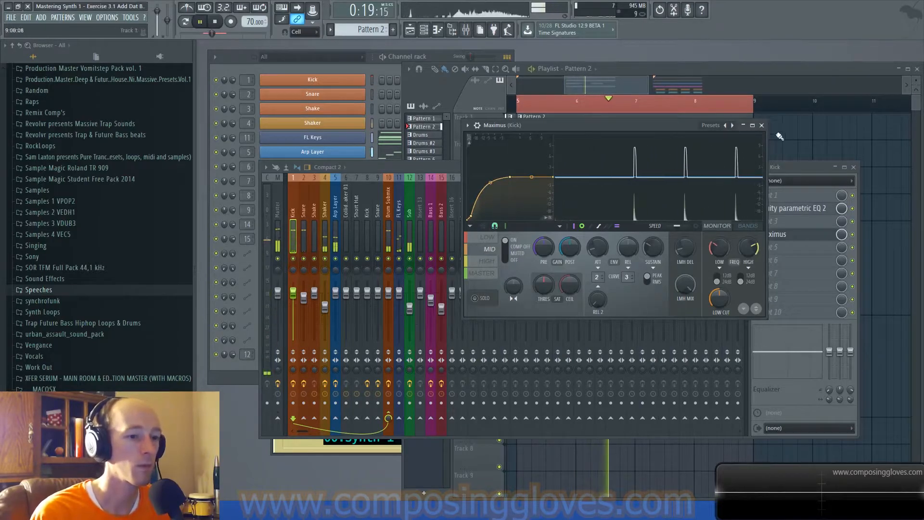
click(762, 125)
Cut band 5 of the Kick EQ at about 556 Hz and set band 2 to about -0.5 dB at 147 Hz.
click(813, 222)
click(812, 211)
click(814, 209)
drag(549, 205, 530, 241)
key(space)
key(space)
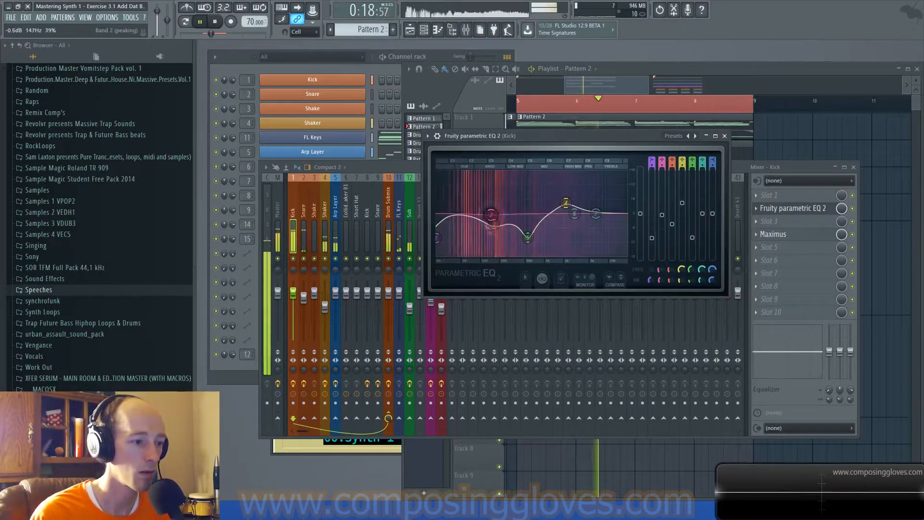
key(space)
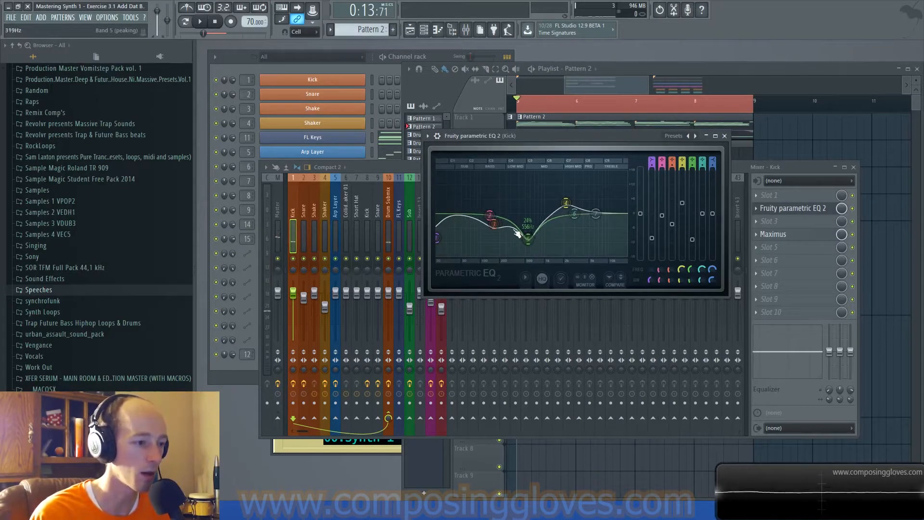
Boost band 3 of the Kick EQ by about 3.2 dB at 47 Hz during playback.
key(space)
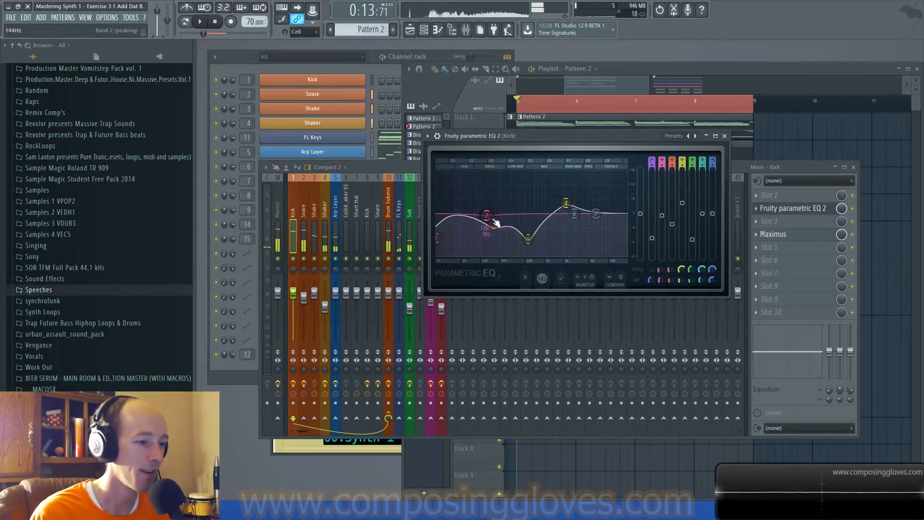
drag(502, 228, 459, 208)
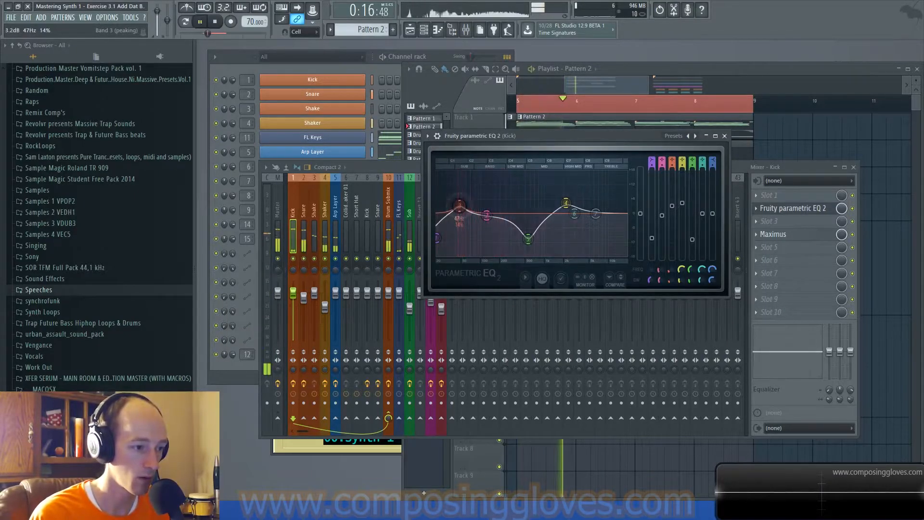
key(space)
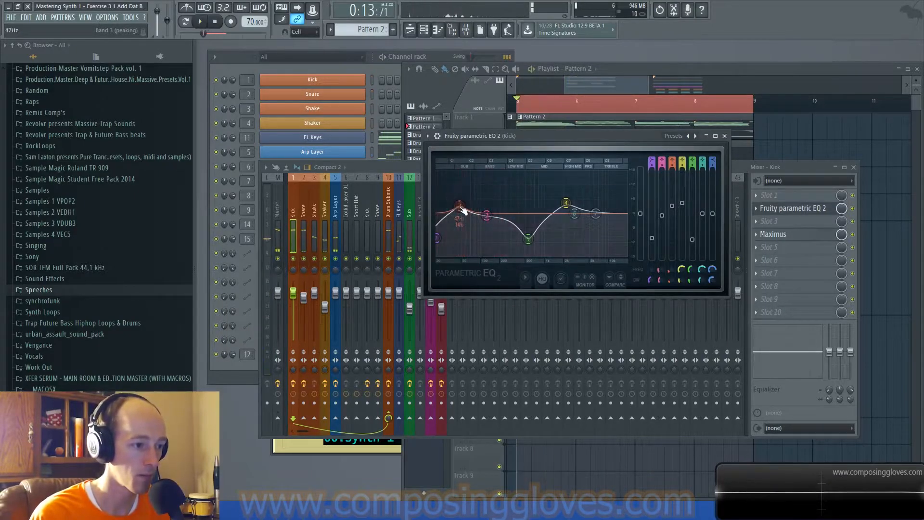
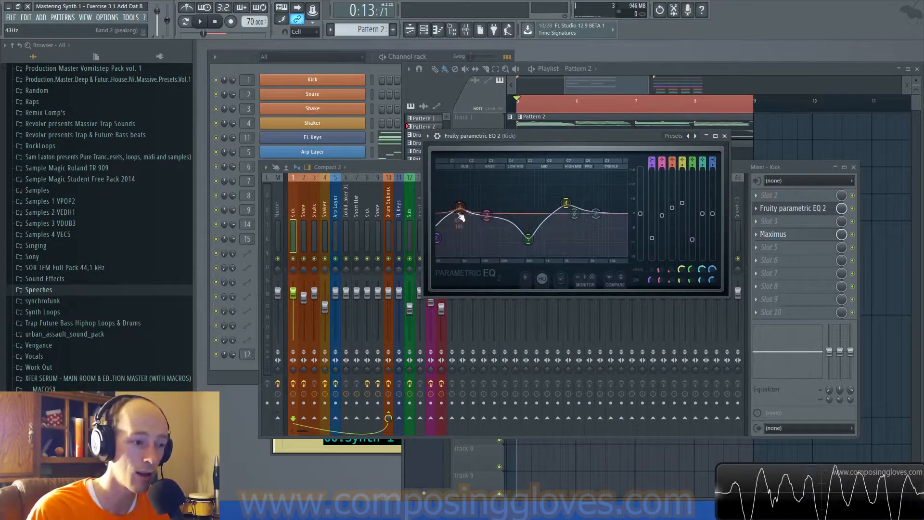
Play back the loop repeatedly to judge the kick's EQ changes within the mix.
key(space)
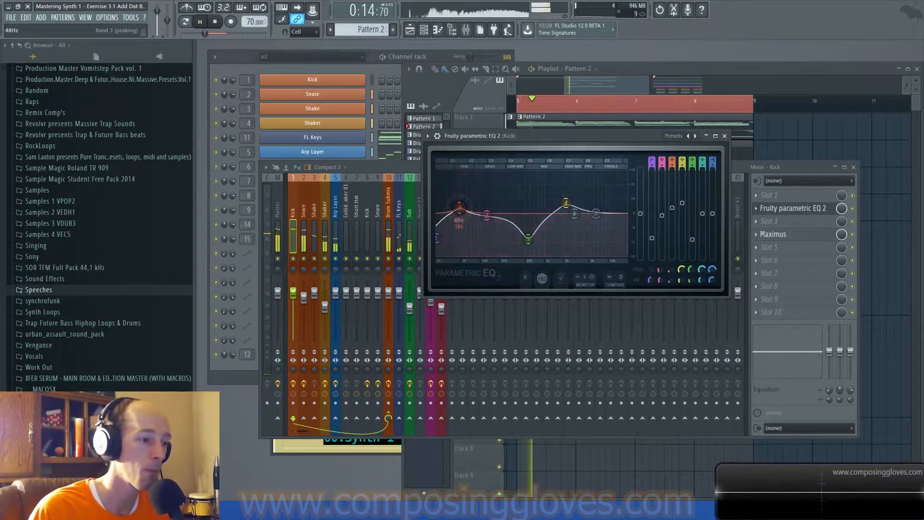
key(space)
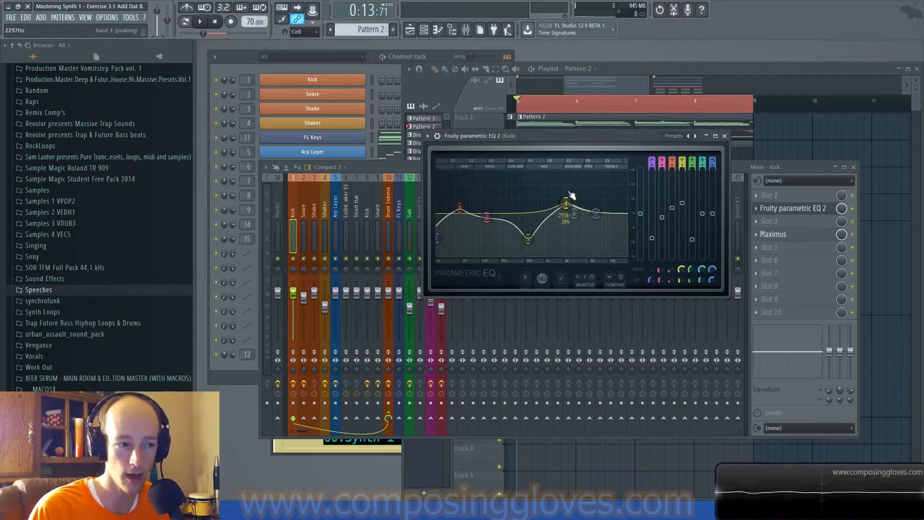
key(space)
key(space)
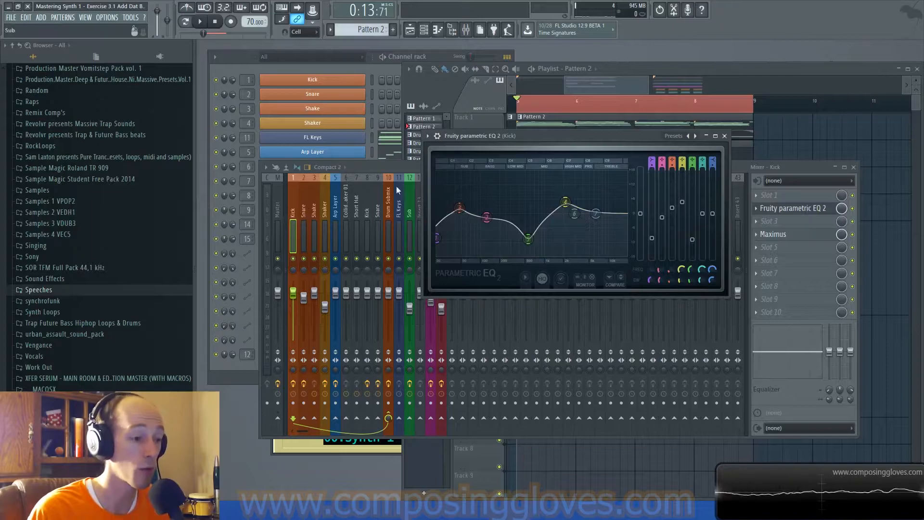
Change the filter order of the Kick EQ's band 1, shift the band slightly lower in level, and close the EQ.
key(space)
right_click(437, 239)
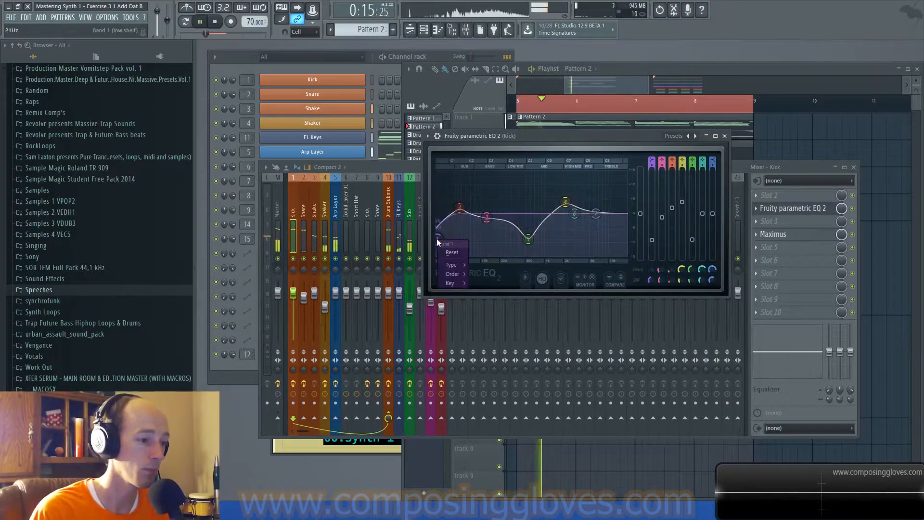
mouse_move(453, 274)
click(481, 275)
drag(440, 242, 442, 244)
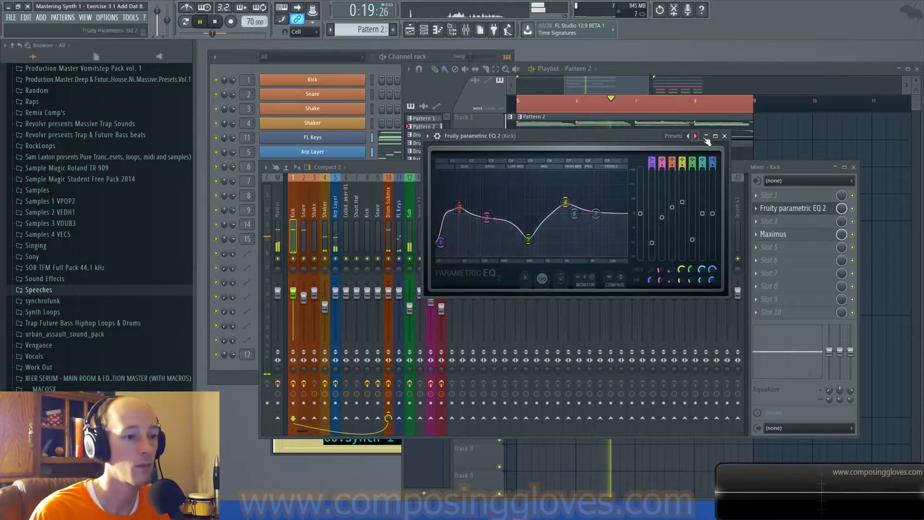
key(space)
click(724, 136)
View the parametric EQ on the Snare track and close it again.
click(299, 220)
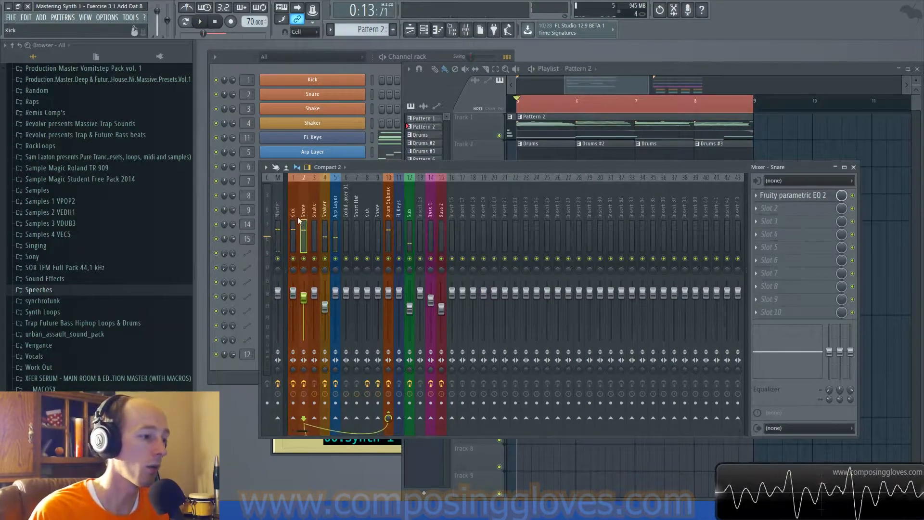
click(797, 196)
click(796, 197)
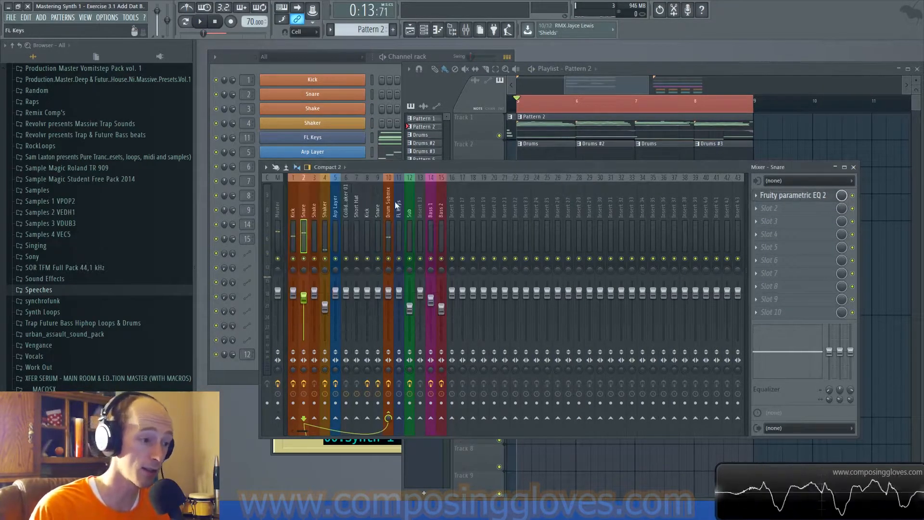
Raise the Sub track's volume fader during playback and fine-tune its level.
click(410, 214)
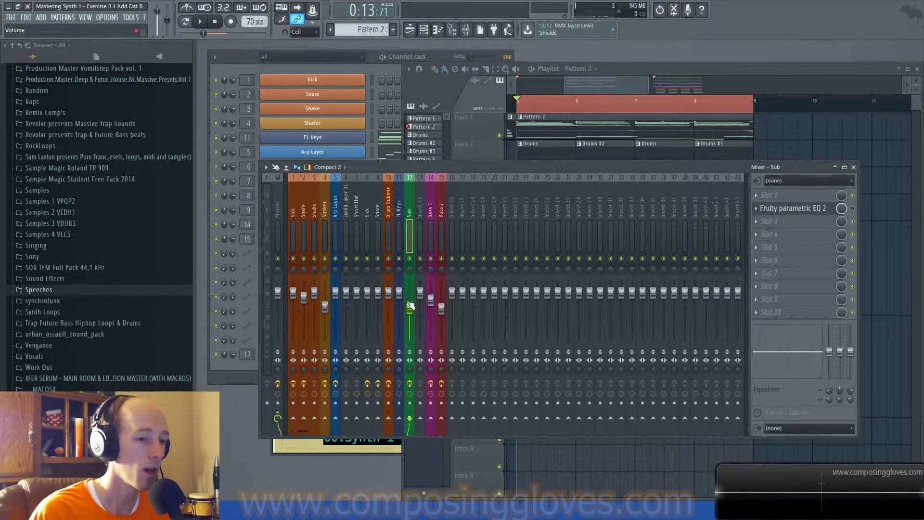
key(space)
drag(412, 308, 410, 300)
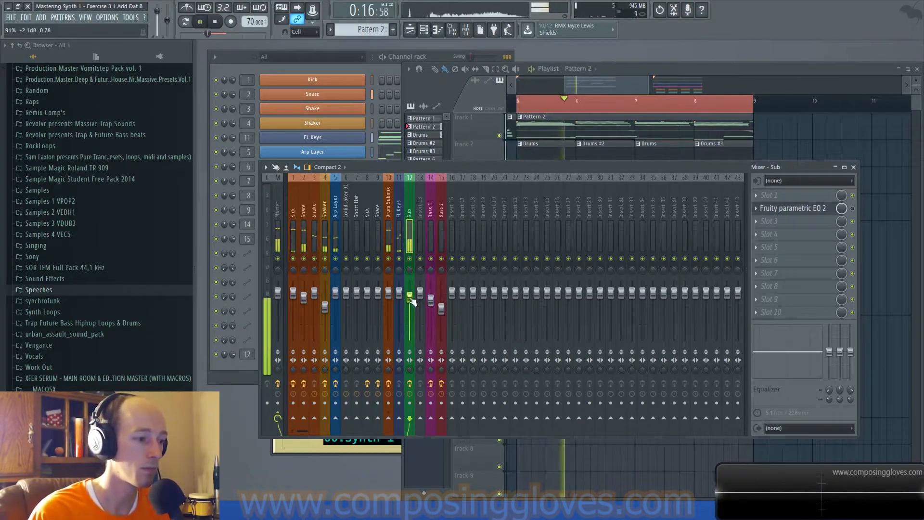
drag(410, 300, 410, 302)
key(space)
Bypass Maximus and the parametric EQ on the Kick track and compare the sound in playback.
click(297, 210)
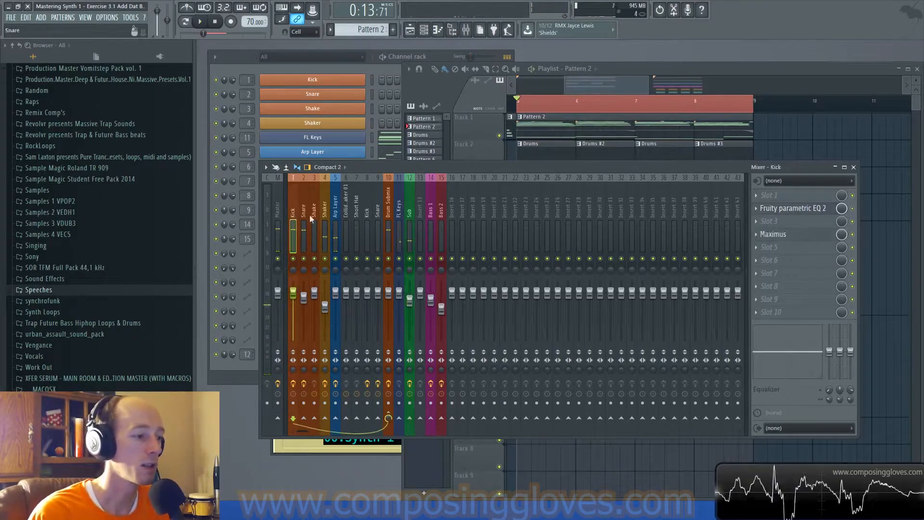
click(852, 235)
click(852, 208)
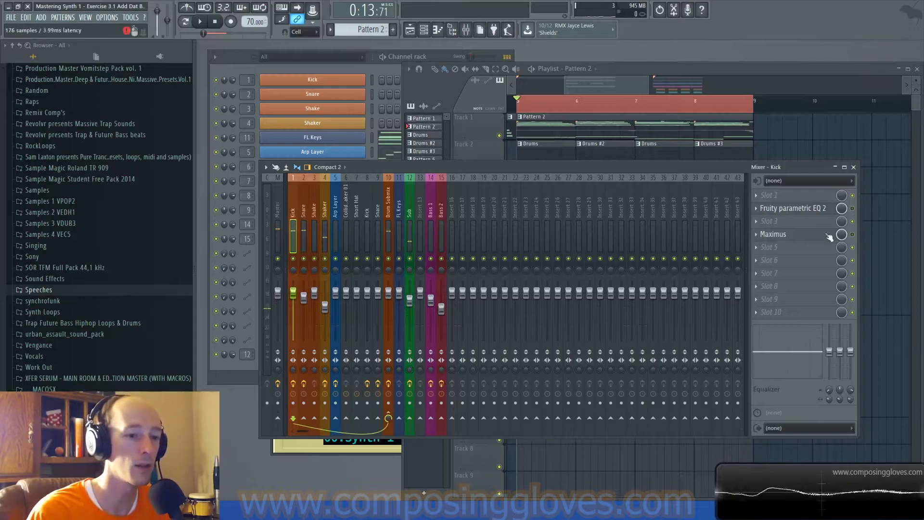
key(space)
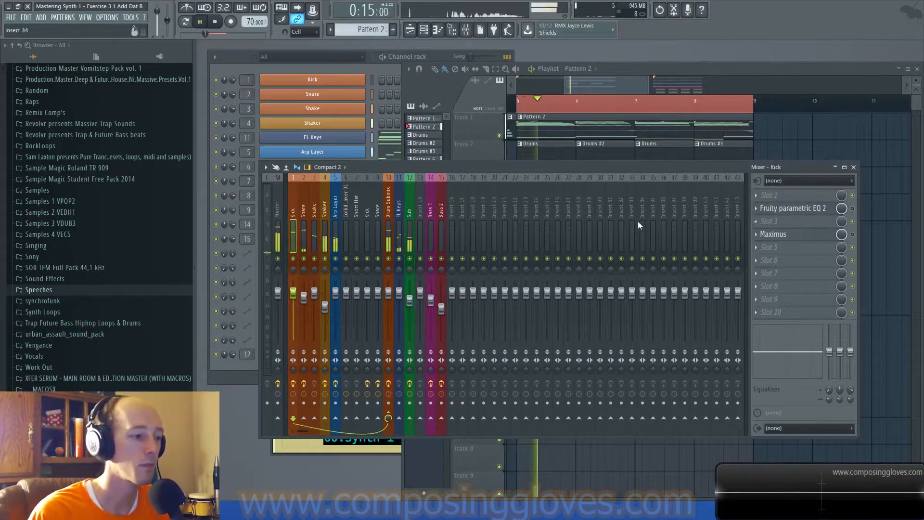
key(space)
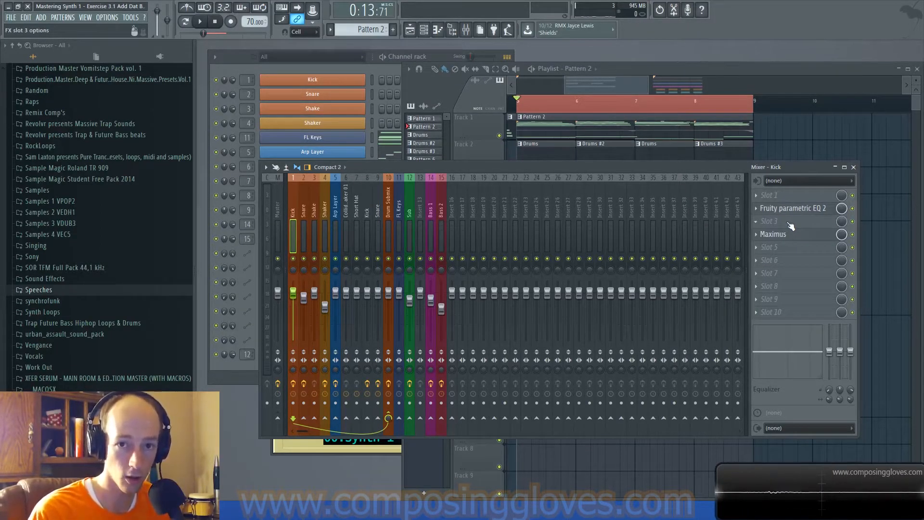
Play the selected section and check the effect slots of the Sub and Kick mixer tracks.
key(space)
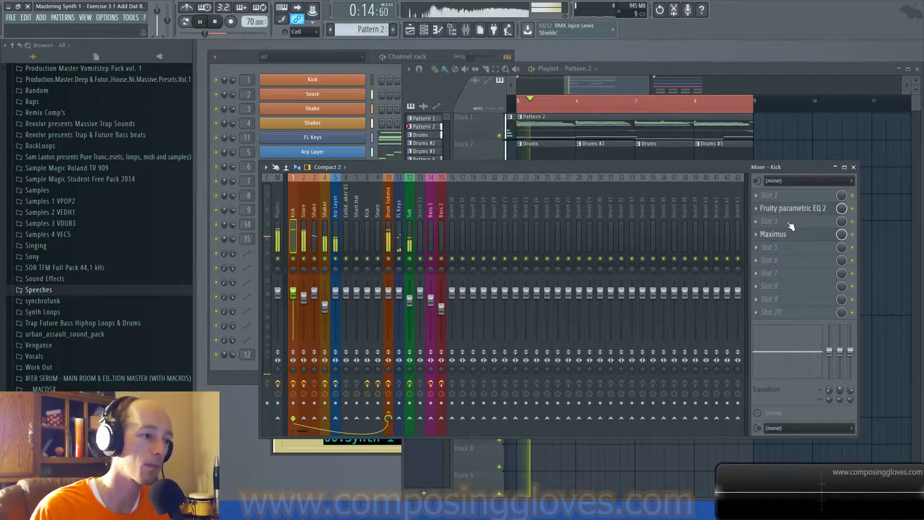
key(space)
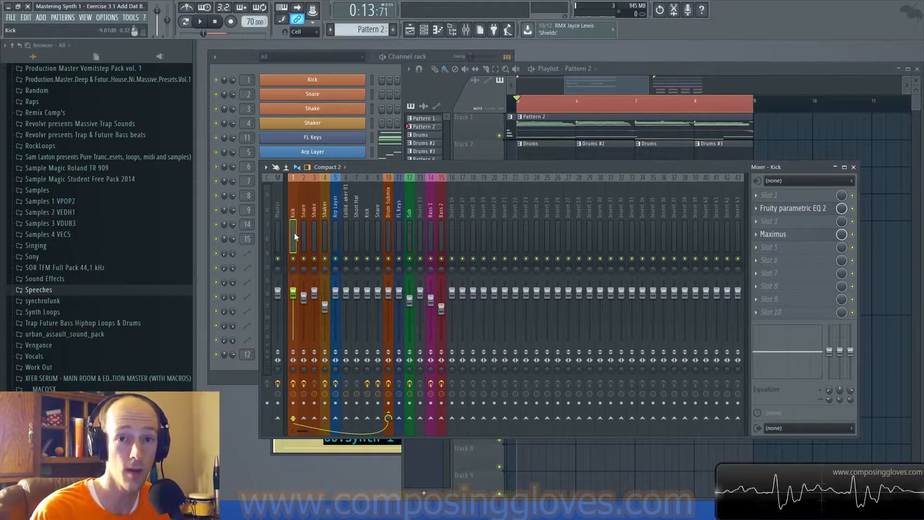
click(410, 210)
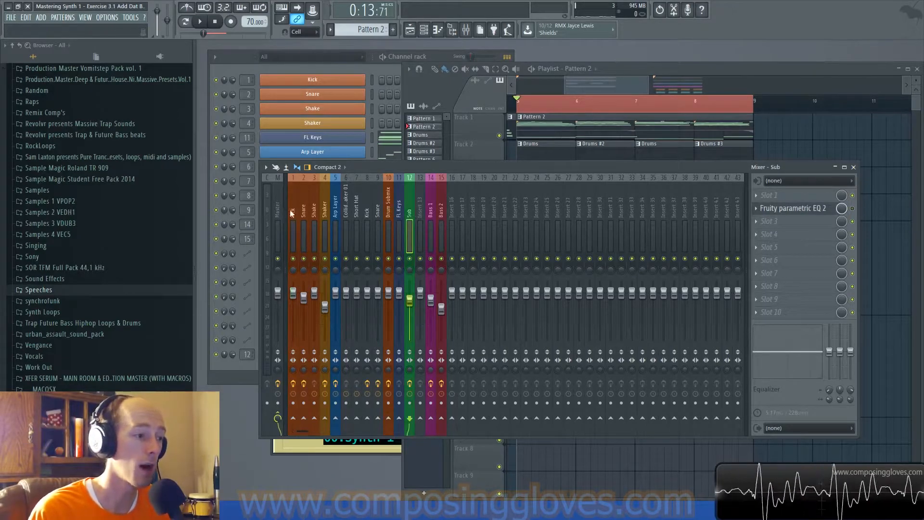
click(288, 211)
Clear the time selection over Pattern 2 in the playlist and return the playback position to the start.
click(613, 94)
scroll(611, 191, down, 3)
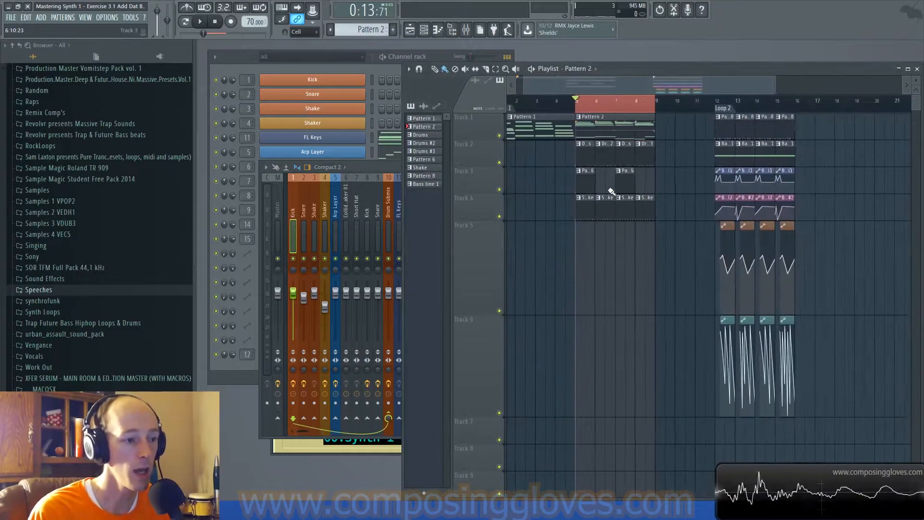
scroll(609, 189, down, 3)
key(space)
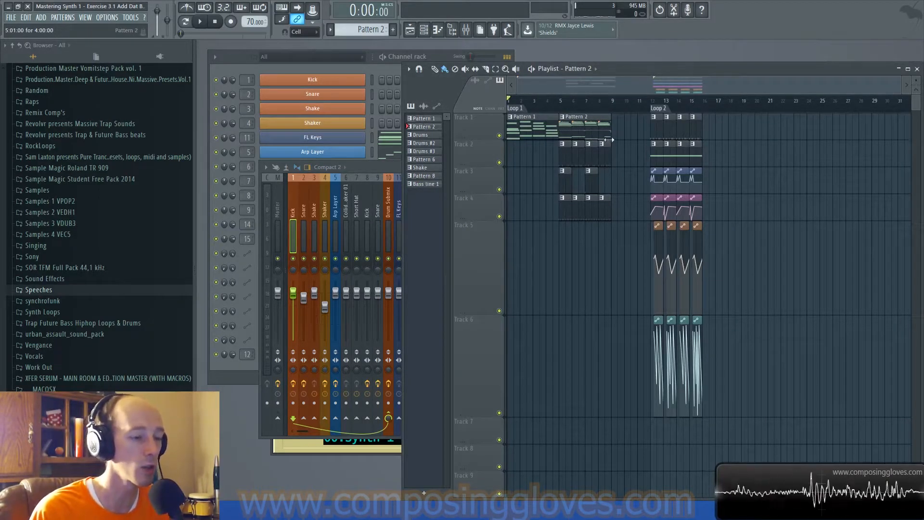
Examine the FL Keys notes of Pattern 1 in the piano roll and return to the playlist.
click(543, 134)
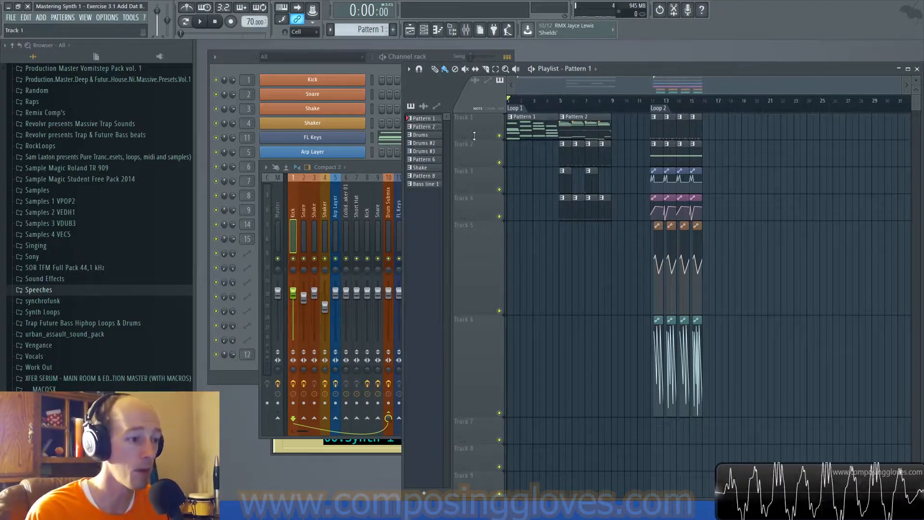
click(457, 52)
click(548, 72)
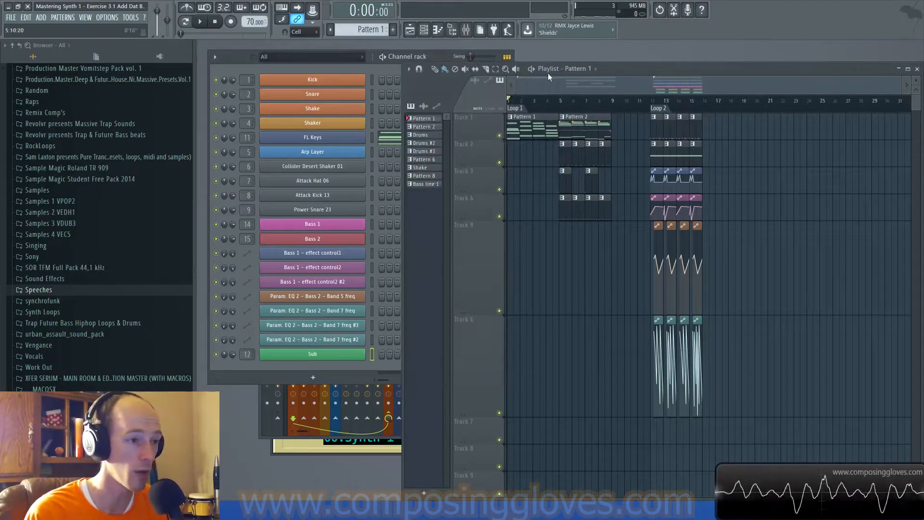
scroll(501, 140, up, 3)
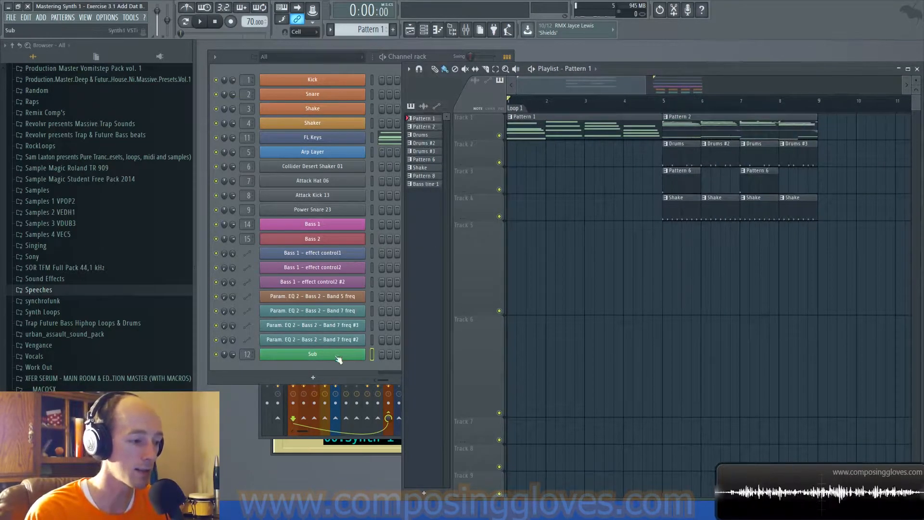
right_click(325, 143)
click(378, 137)
scroll(395, 188, up, 10)
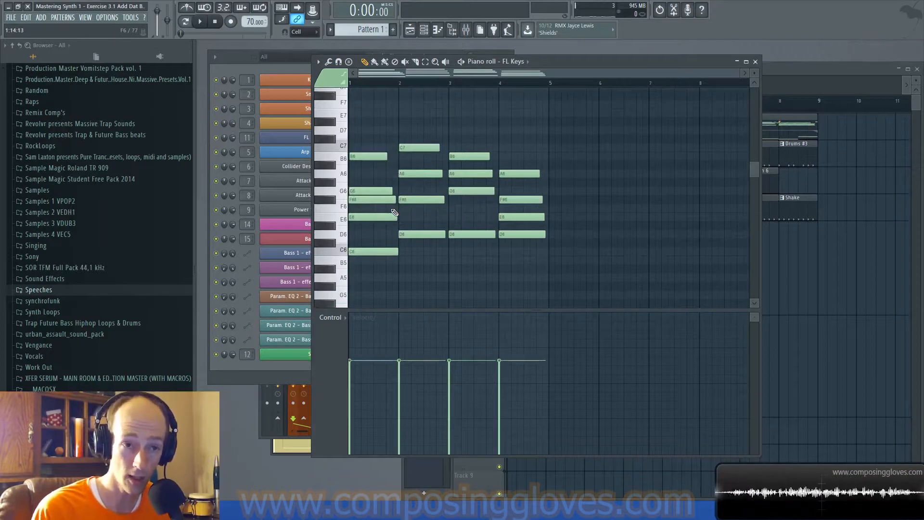
scroll(395, 210, down, 1)
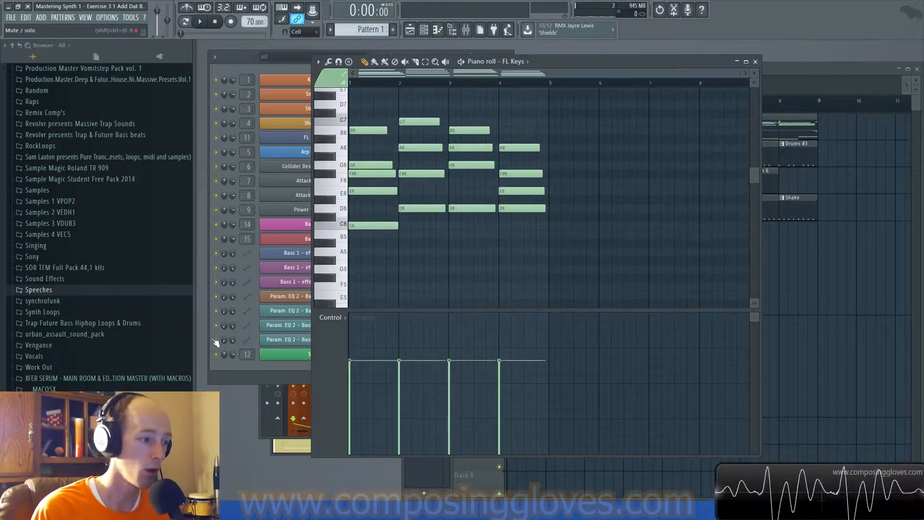
click(262, 369)
click(793, 70)
Copy the Sub channel's notes from Pattern 2.
click(681, 119)
right_click(347, 358)
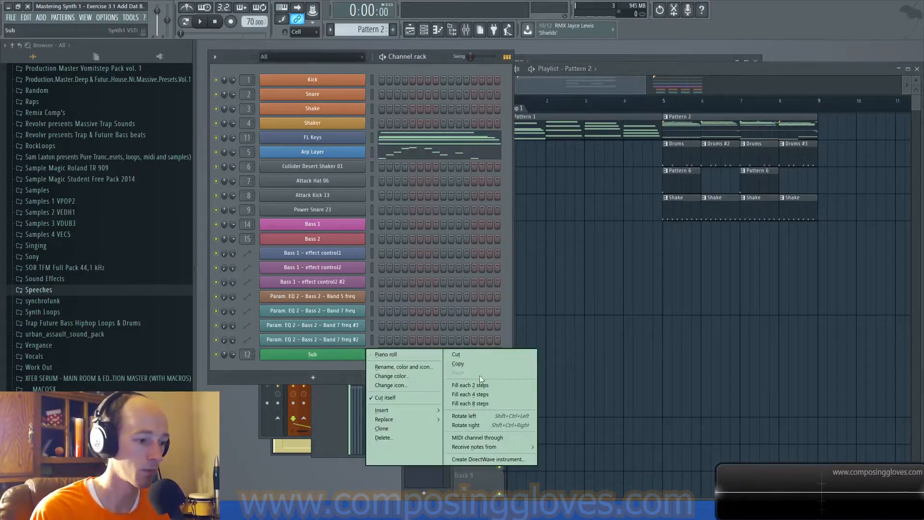
click(486, 363)
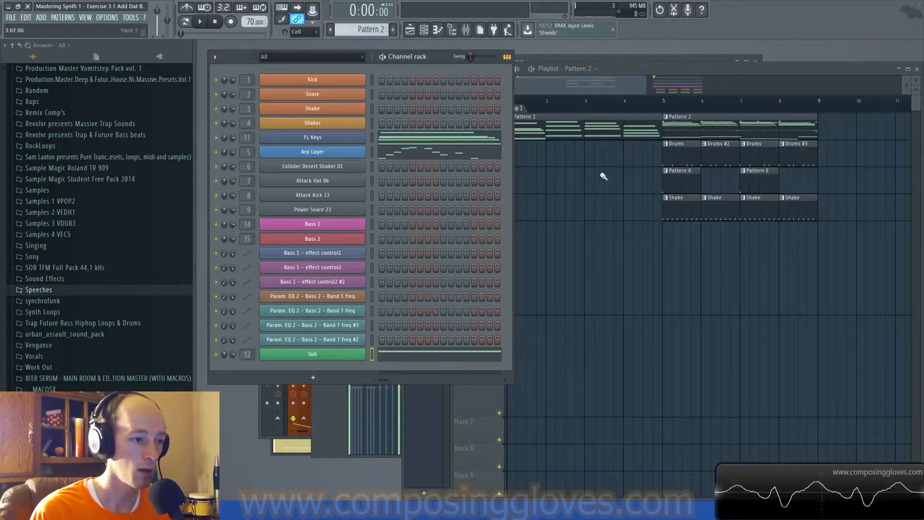
right_click(348, 355)
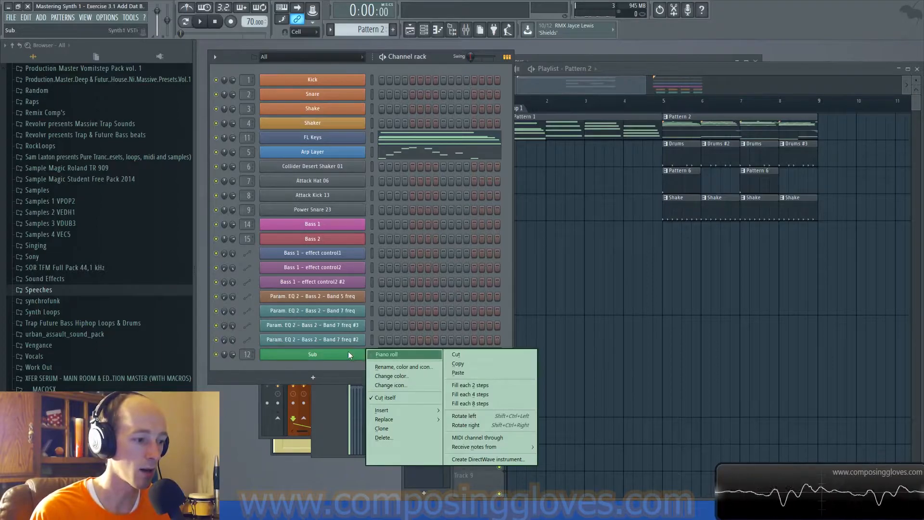
click(458, 373)
Create Pattern 10 with the copied sub notes on FL Keys and place it on Track 5 at bar 5.
click(607, 117)
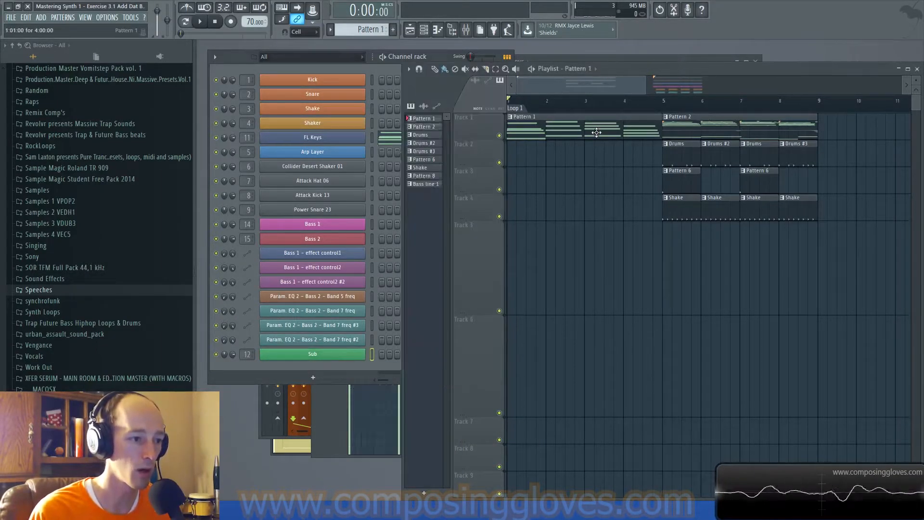
click(394, 30)
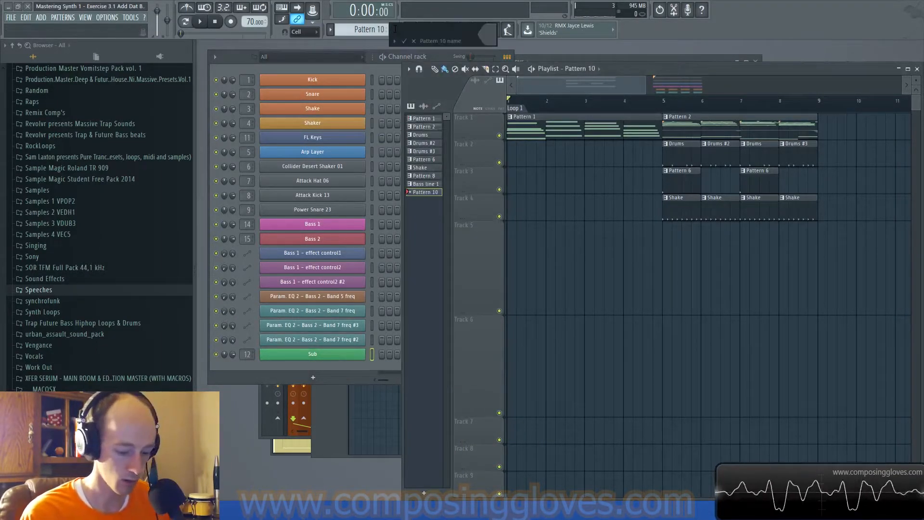
right_click(351, 137)
click(507, 156)
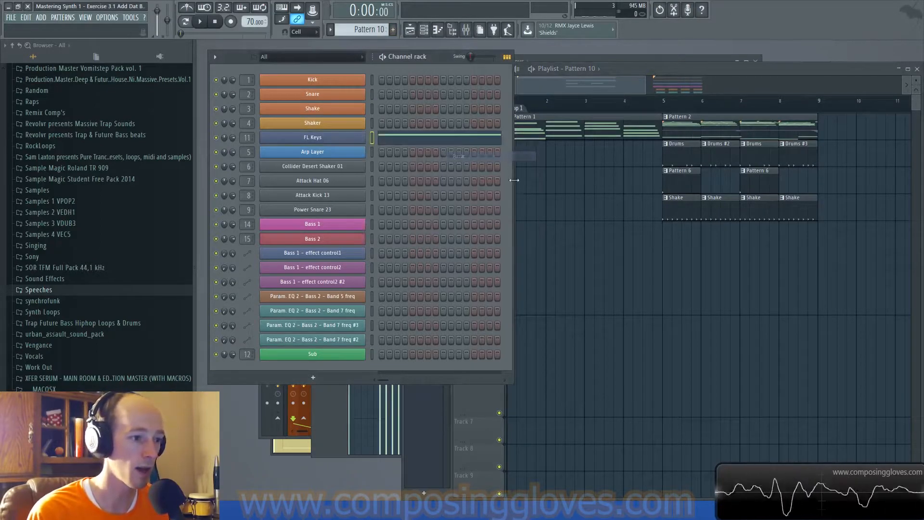
click(563, 307)
drag(628, 277, 734, 255)
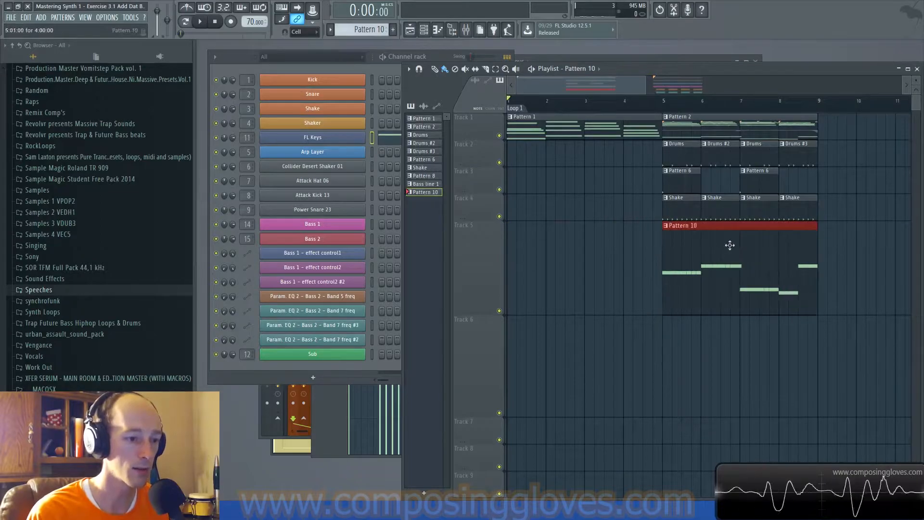
Mute the Sub channel and play the arrangement from bar 5 to hear the sub notes on FL Keys.
click(665, 102)
click(684, 125)
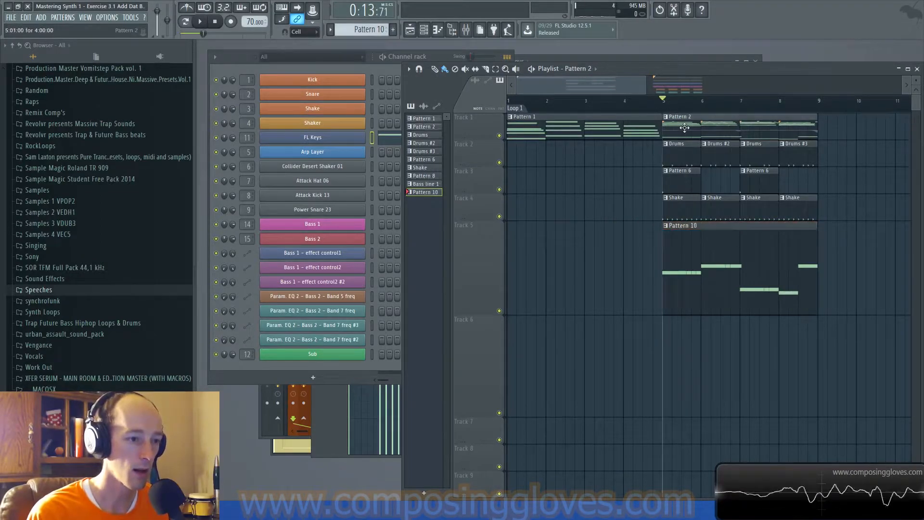
click(216, 354)
drag(568, 77, 603, 94)
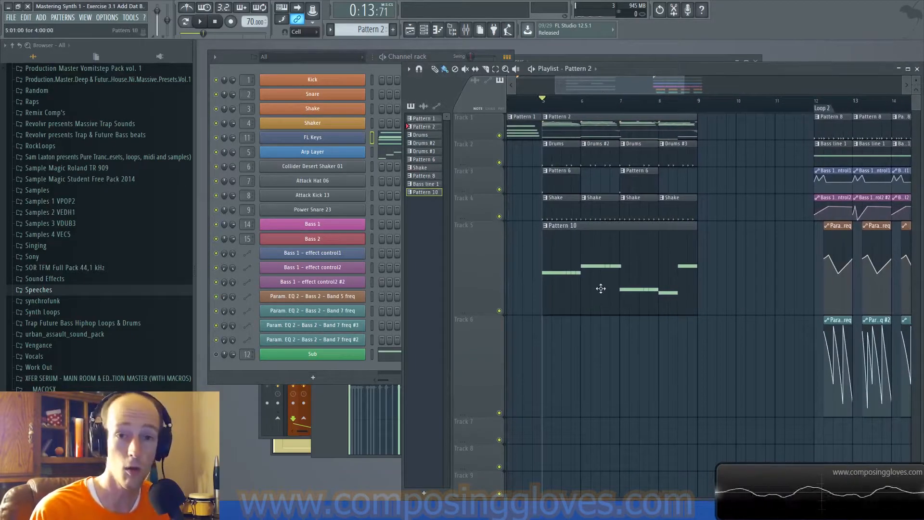
click(393, 143)
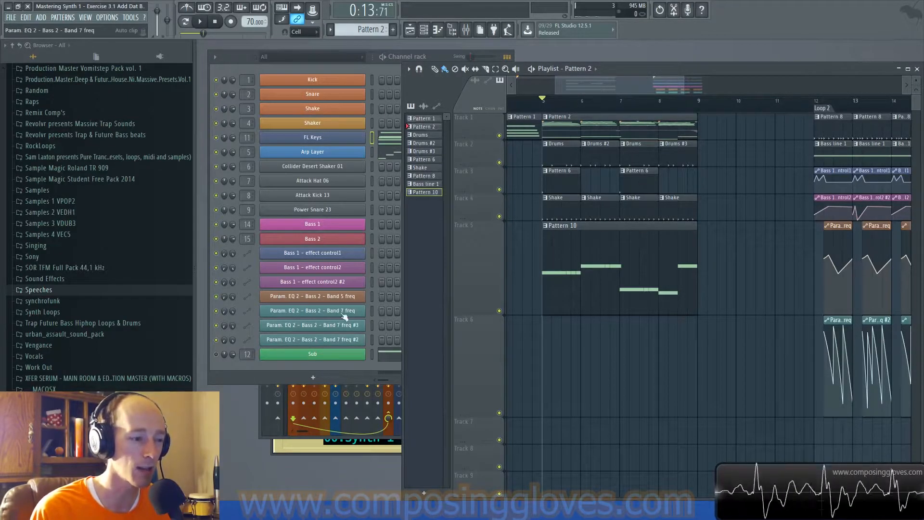
key(space)
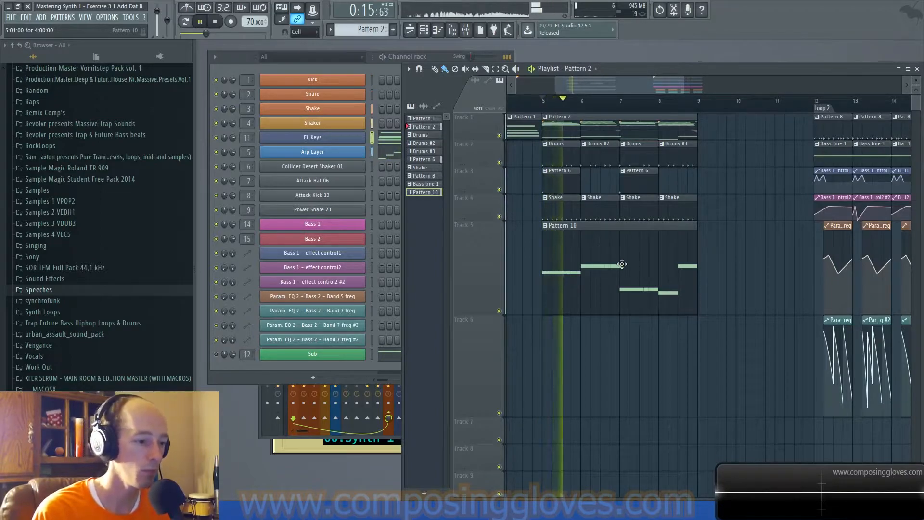
key(space)
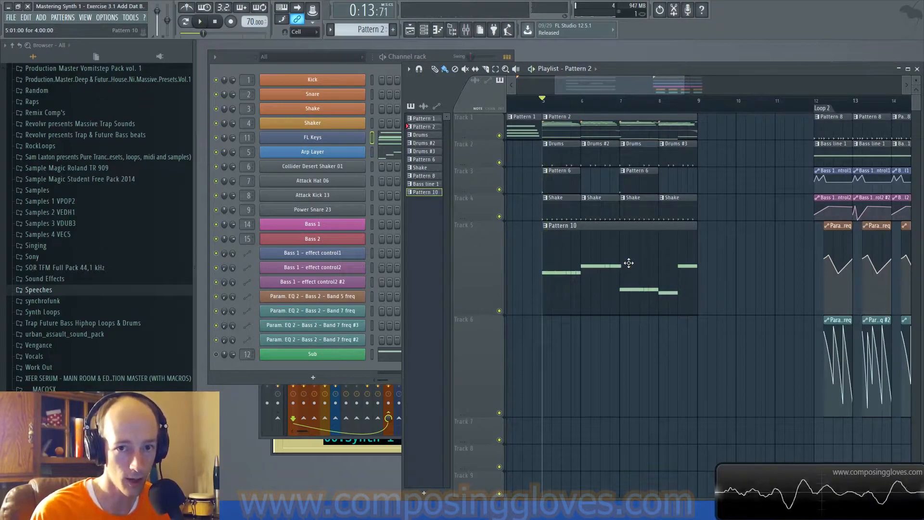
Move the Pattern 10 clip on Track 5 to bar 1 and play its FL Keys notes from the start.
drag(629, 263, 271, 244)
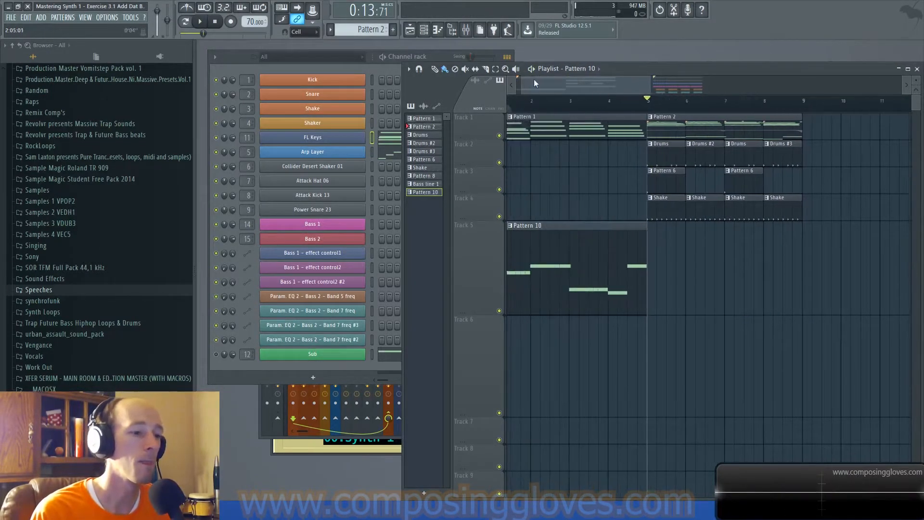
drag(605, 104, 346, 124)
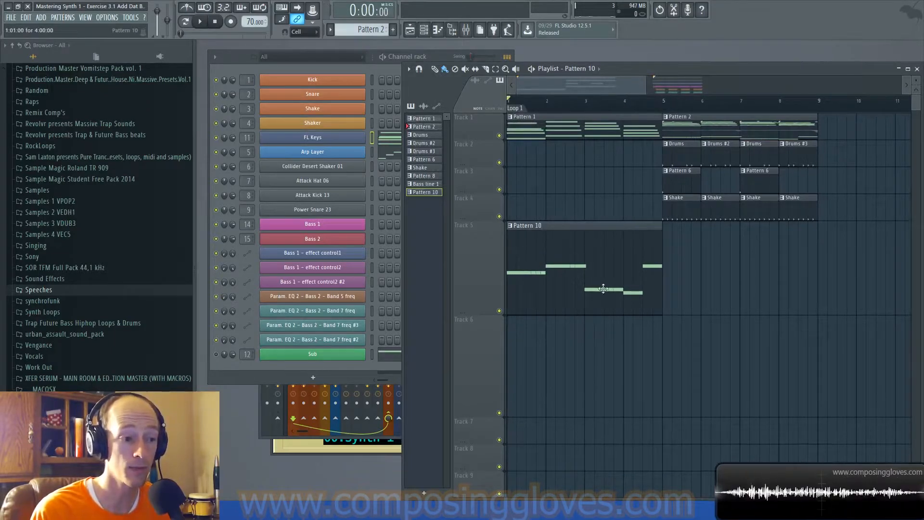
double_click(565, 266)
key(space)
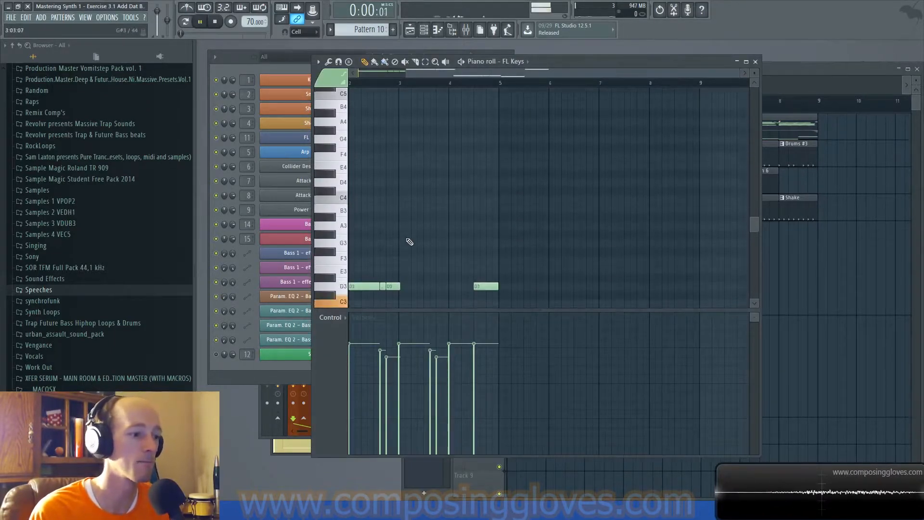
key(space)
Select all FL Keys notes of Pattern 10 and audition them an octave lower and an octave higher than their original pitch.
scroll(400, 173, up, 3)
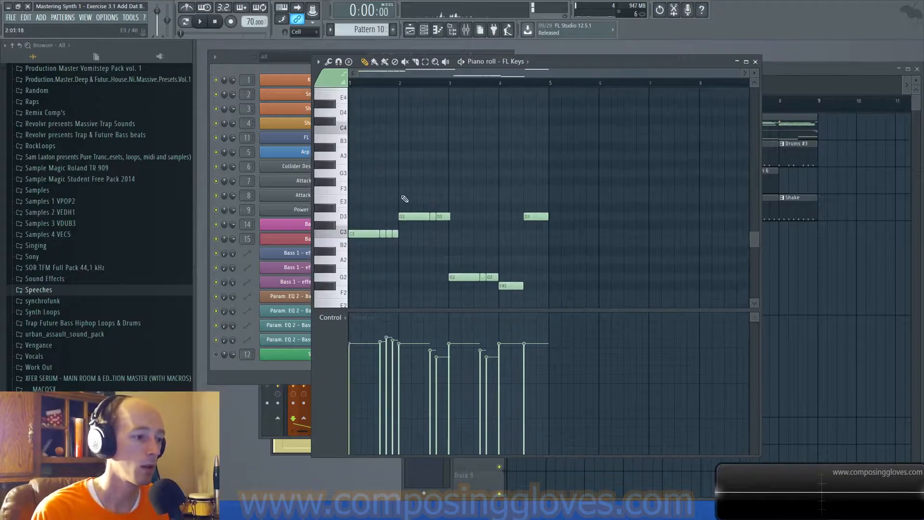
drag(418, 213, 728, 281)
key(ctrl+Down)
key(space)
key(space)
key(ctrl+Up)
key(ctrl+Up)
key(space)
key(space)
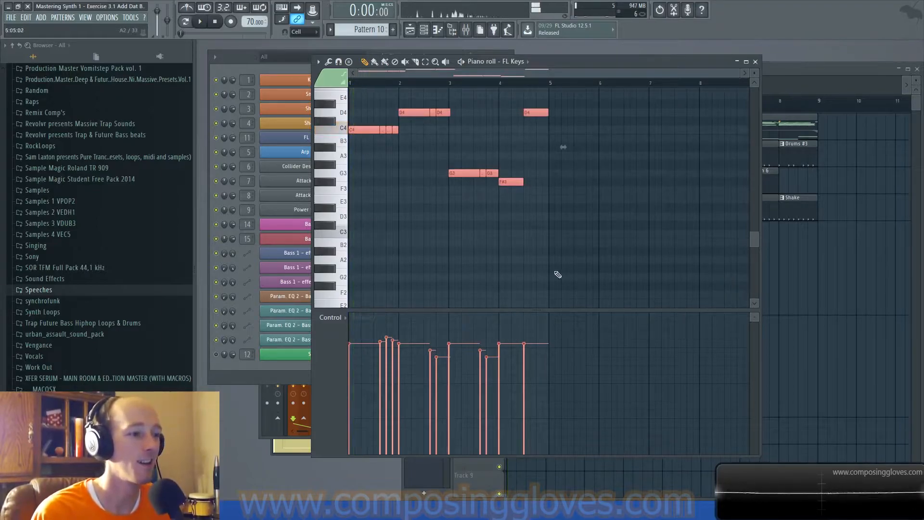
Delete all FL Keys notes of Pattern 10 and close the piano roll.
scroll(440, 226, up, 2)
scroll(439, 224, up, 8)
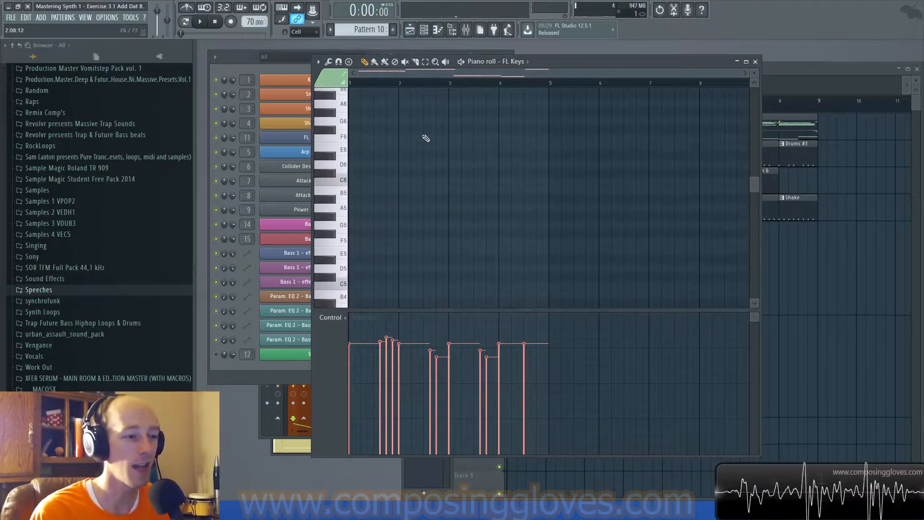
scroll(426, 138, down, 6)
scroll(425, 138, up, 7)
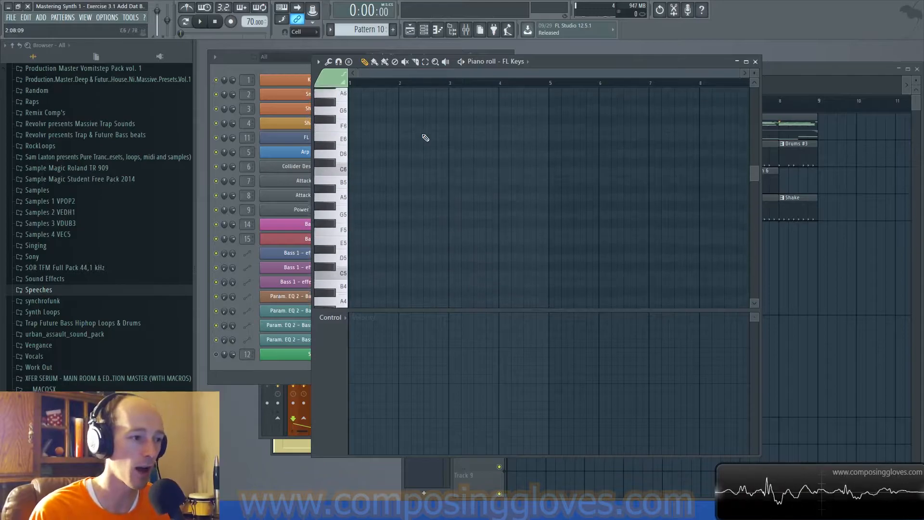
scroll(425, 138, down, 1)
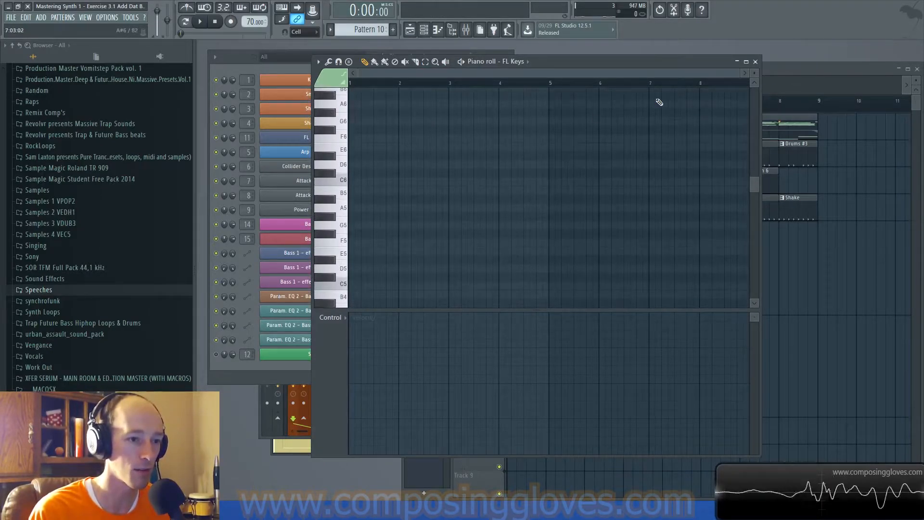
click(755, 62)
Remove the Pattern 10 clip from Track 5 in the playlist.
click(568, 89)
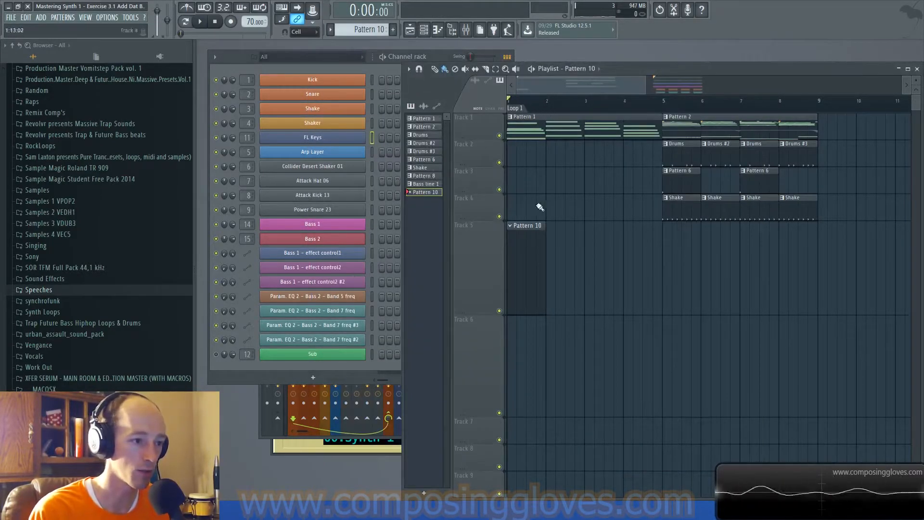
drag(529, 102, 626, 123)
scroll(578, 196, down, 5)
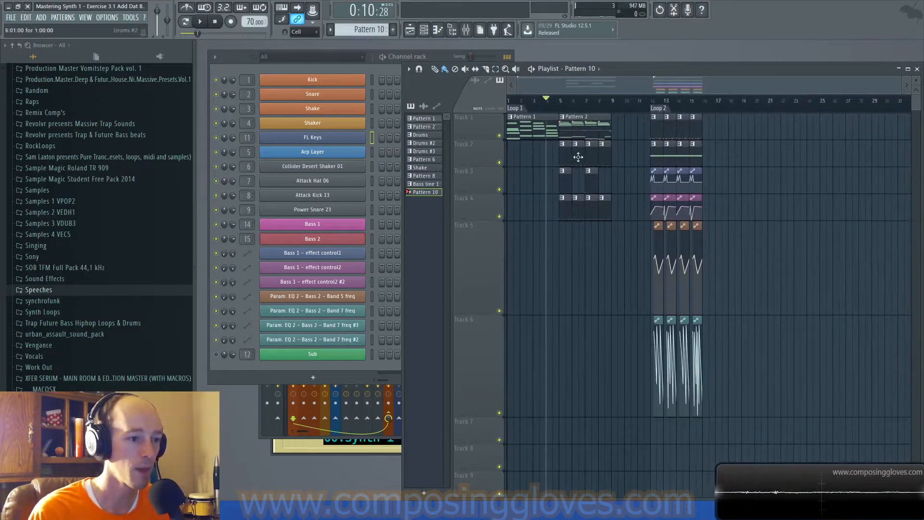
Set the playback position to the Loop 2 marker at bar 12, clearing the clip selection.
drag(527, 131, 651, 275)
scroll(620, 181, up, 5)
drag(681, 188, 492, 200)
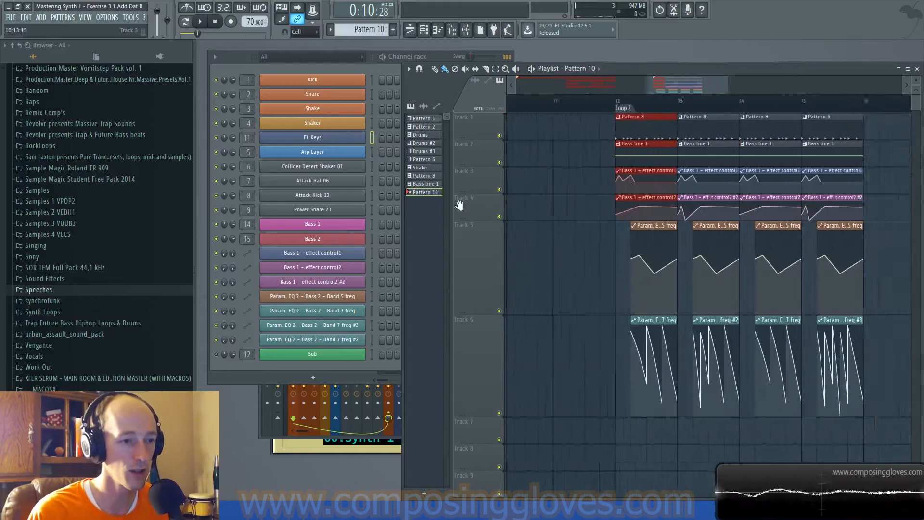
click(518, 101)
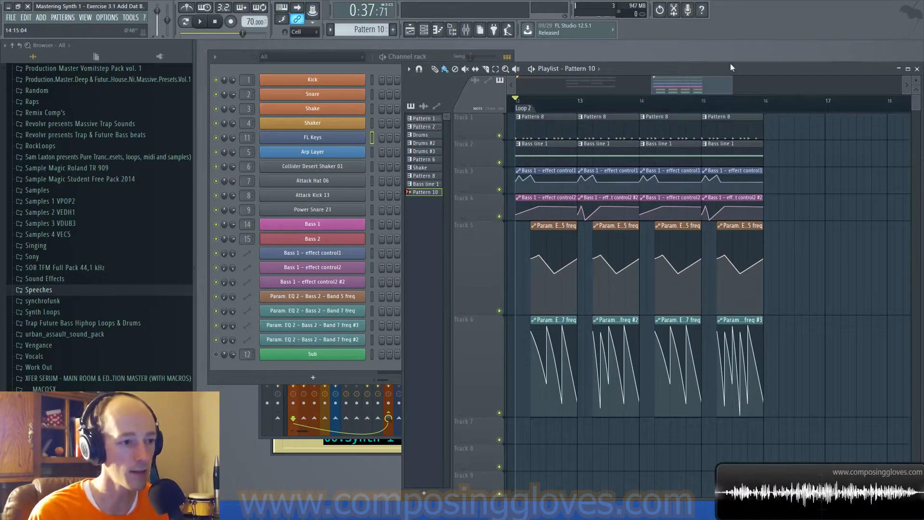
drag(713, 79, 677, 86)
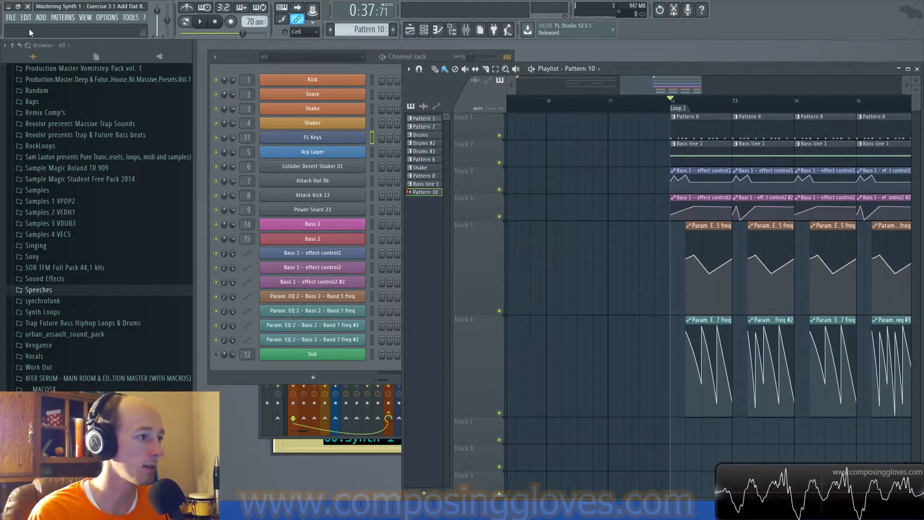
Save the project under a new name, appending "(worked" to "Mastering Synth 1 - Exercise 3.1 Add Dat Bass".
drag(619, 84, 503, 89)
click(11, 17)
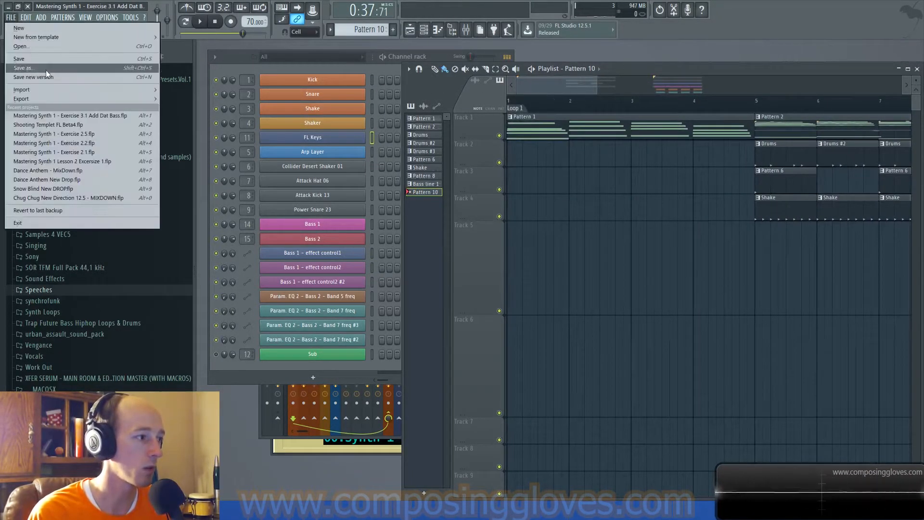
click(29, 68)
click(279, 420)
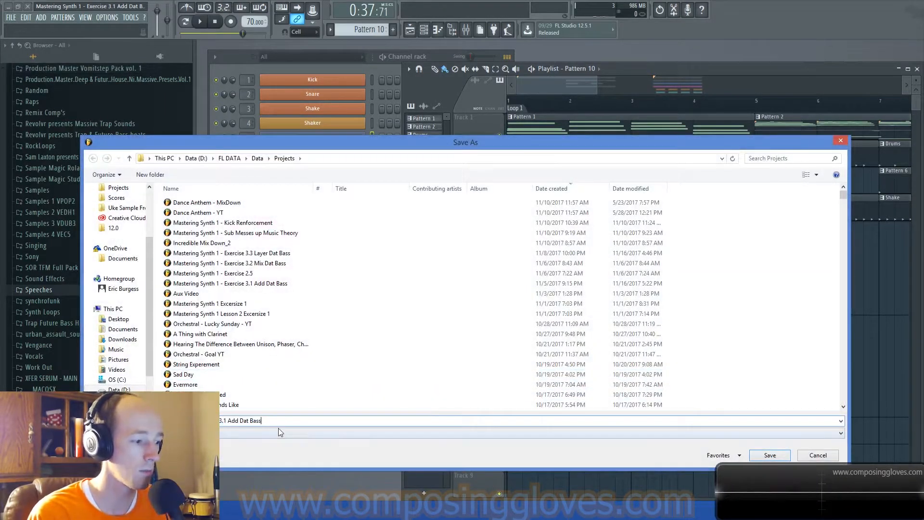
text((worked)
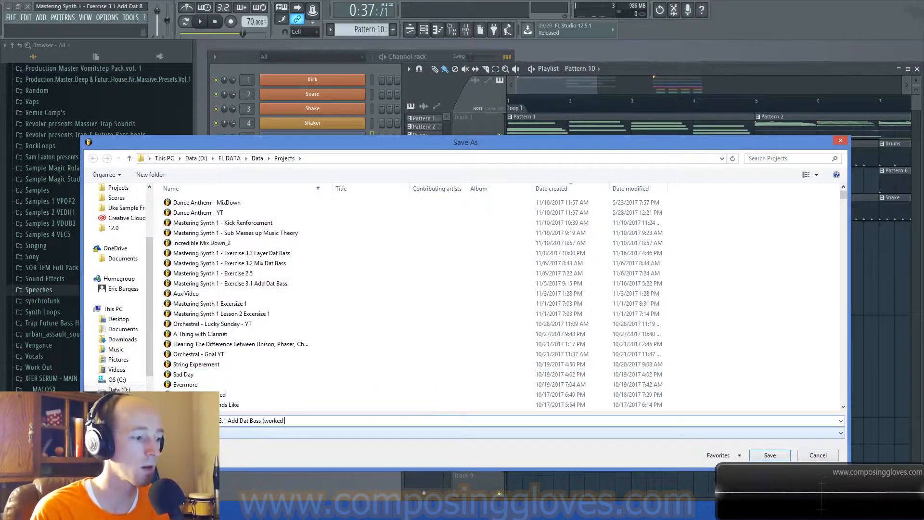
key(Return)
Open the Fruity NoteBook 2 on the Master mixer track and read the explanation of the second loop.
drag(582, 79, 696, 104)
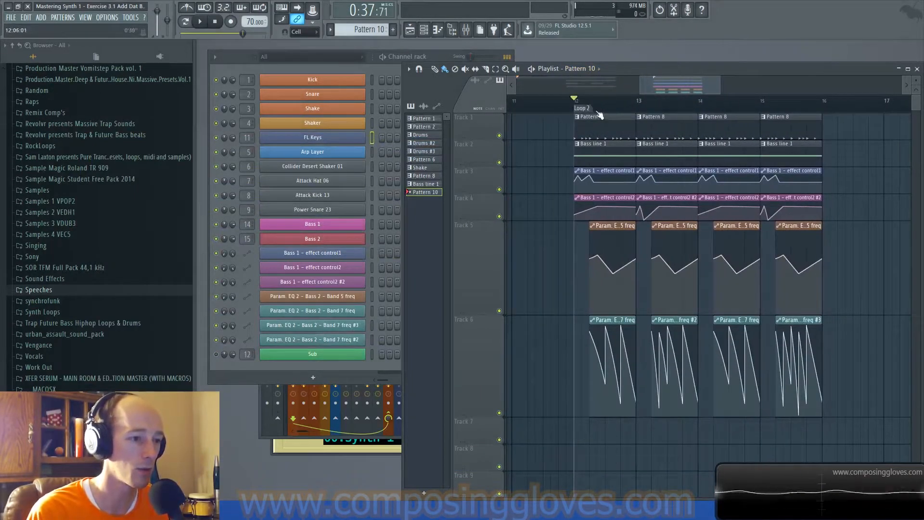
key(space)
key(space)
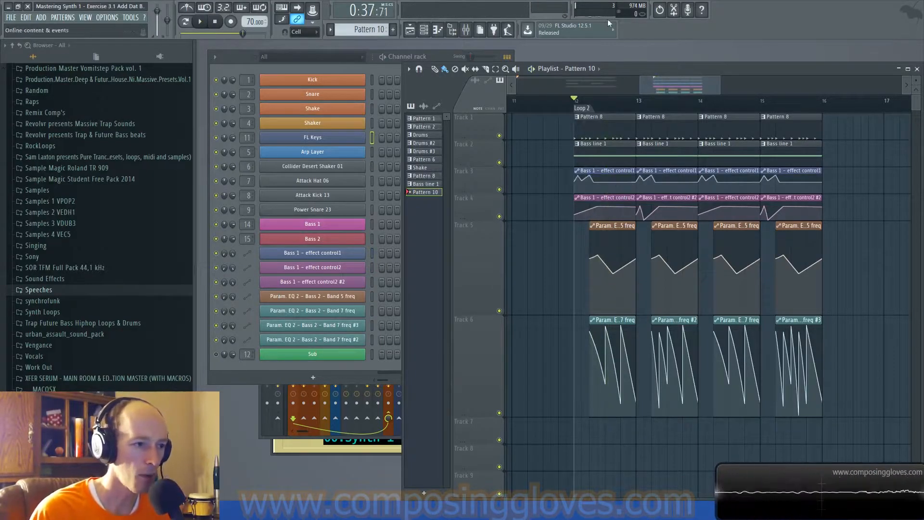
click(465, 30)
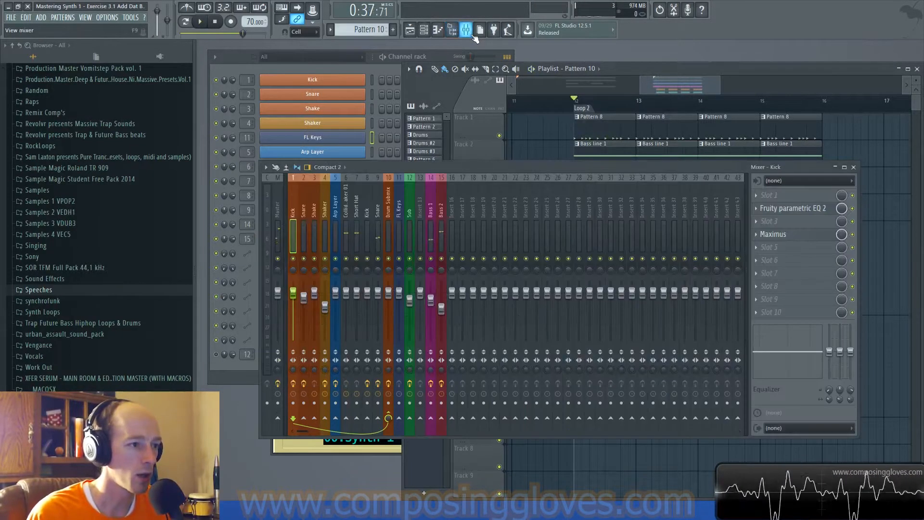
click(276, 215)
click(799, 208)
scroll(386, 242, down, 2)
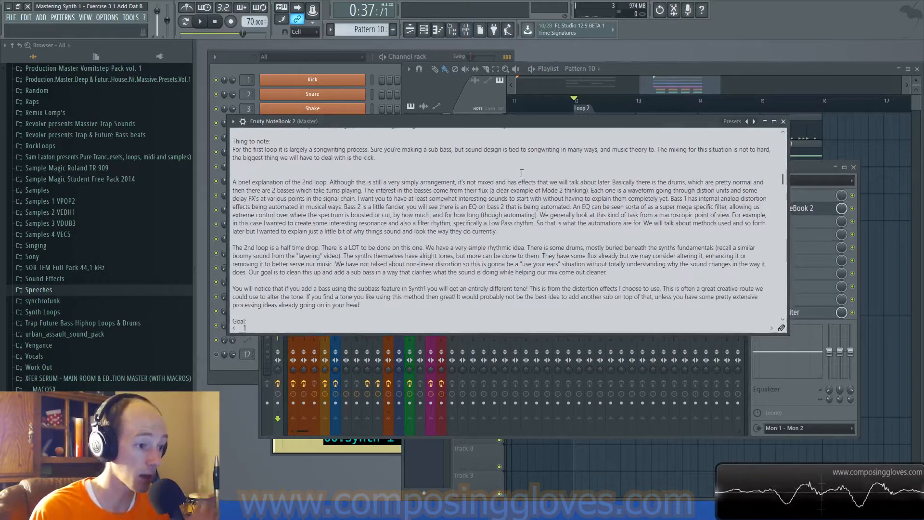
Examine which channels the Pattern 8 drums and Bass line 1 of Loop 2 use in the channel rack.
click(809, 170)
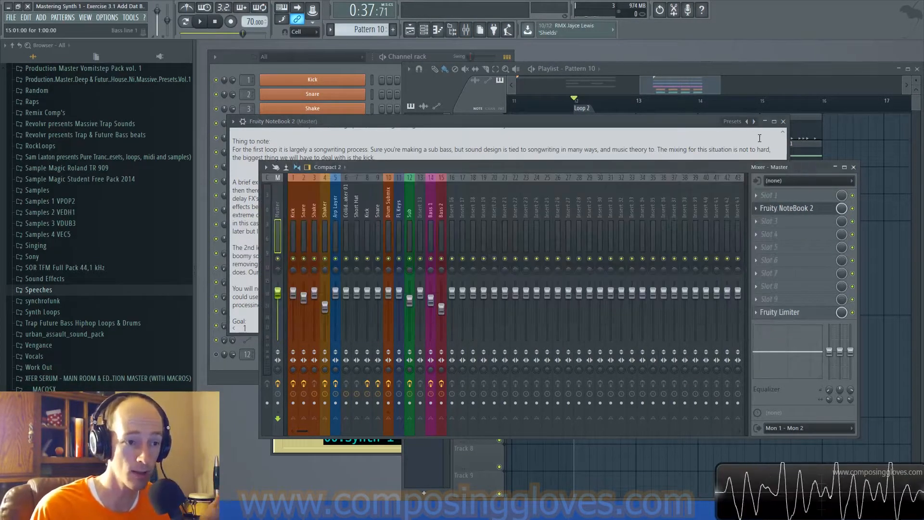
click(714, 70)
click(601, 126)
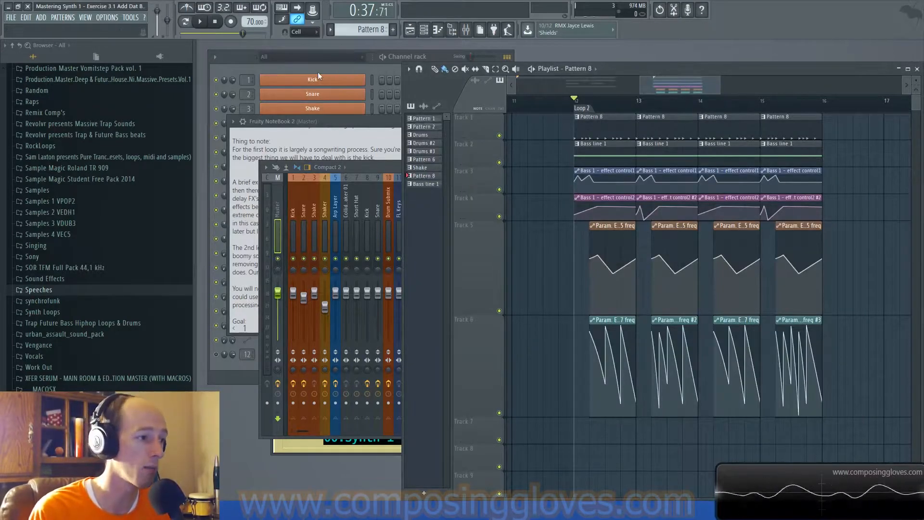
click(359, 68)
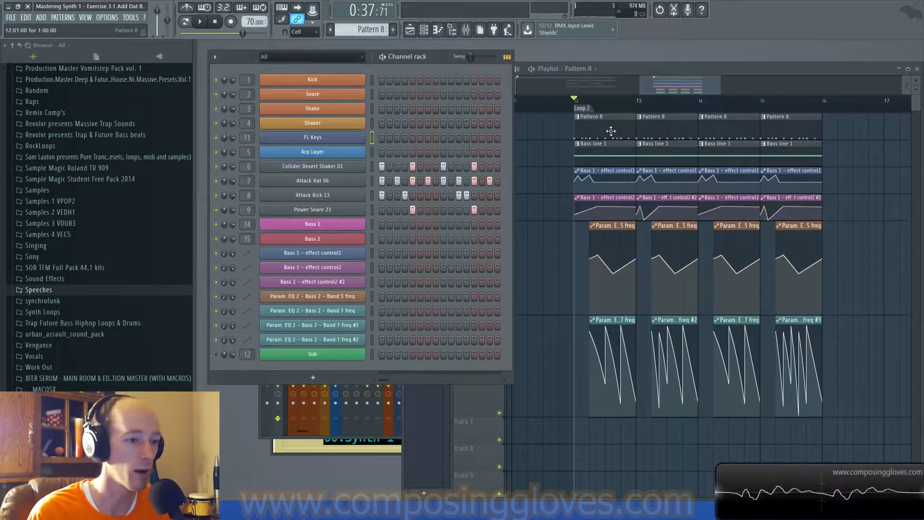
click(603, 150)
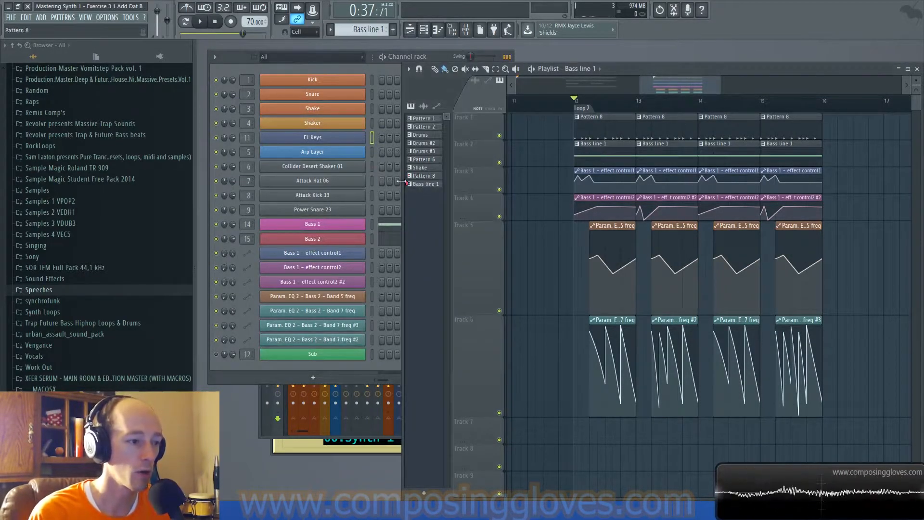
click(614, 130)
click(604, 154)
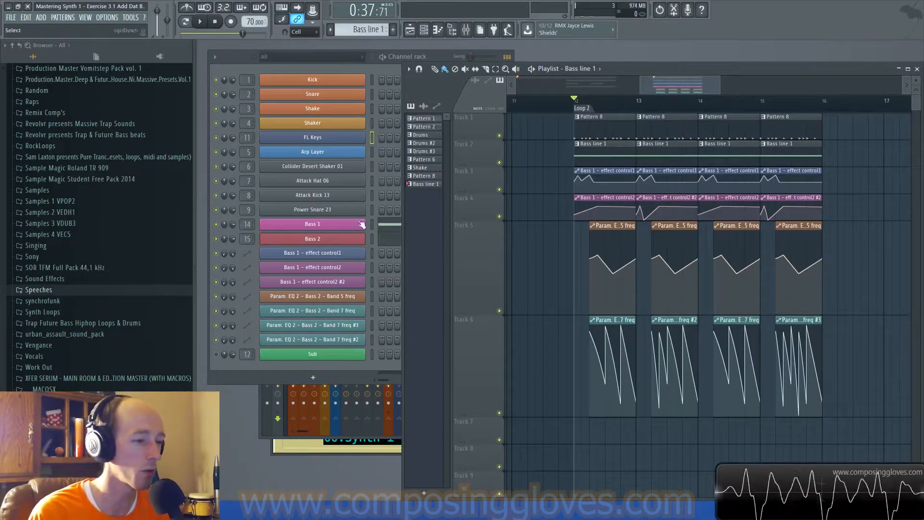
Open the Bass 1 Synth1 instrument, look over its settings and close it.
click(326, 224)
drag(622, 107, 553, 113)
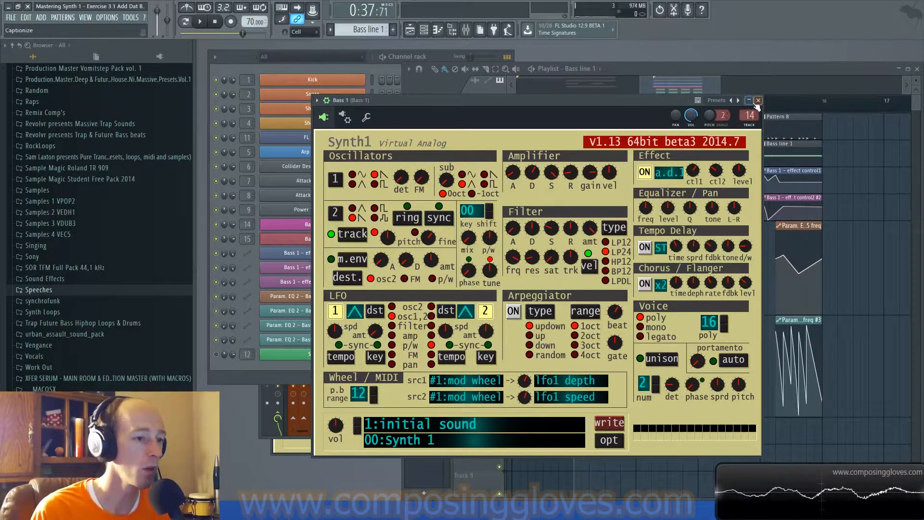
drag(629, 106, 592, 104)
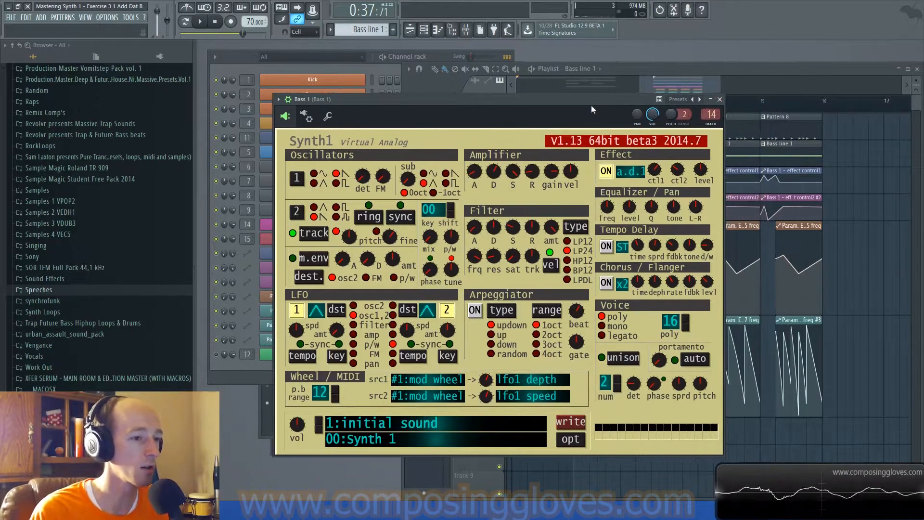
click(720, 99)
Check the bass tracks in the mixer and examine the Fruity WaveShaper curve on the Bass 1 track.
click(466, 30)
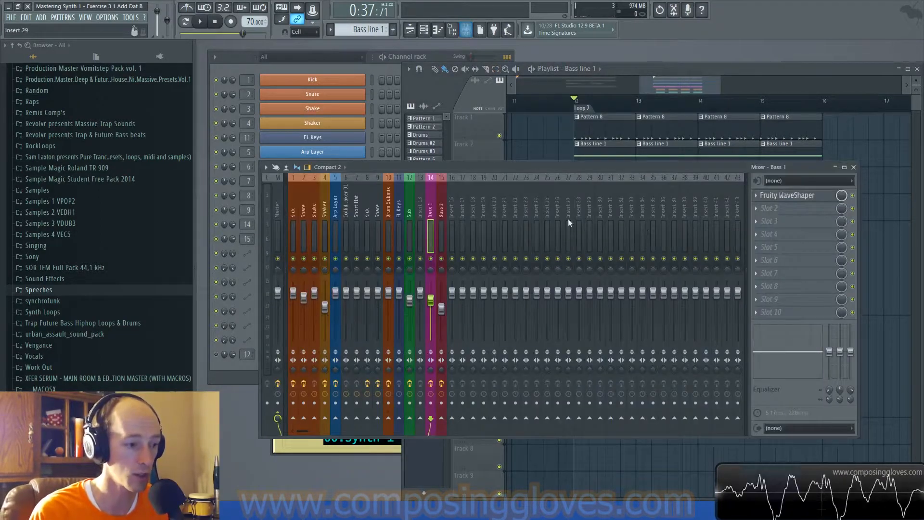
click(403, 211)
click(423, 212)
click(438, 215)
click(435, 215)
click(787, 195)
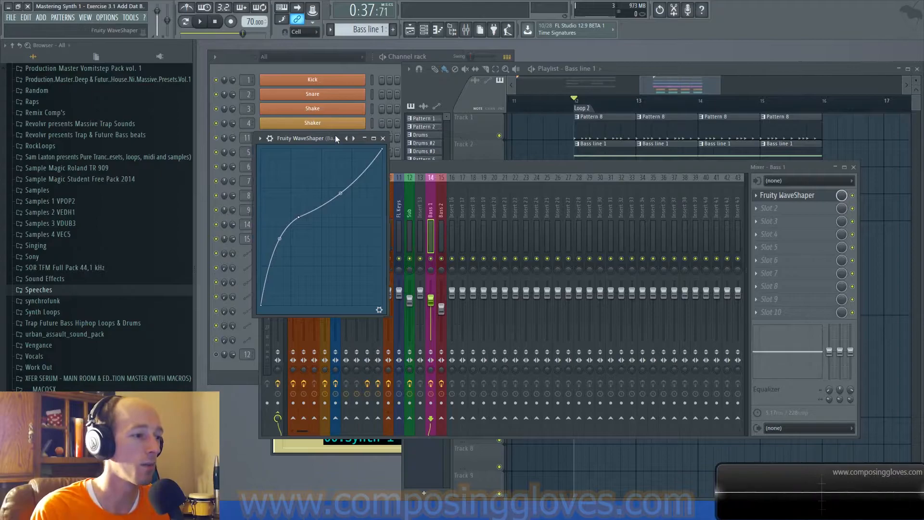
drag(332, 139, 401, 132)
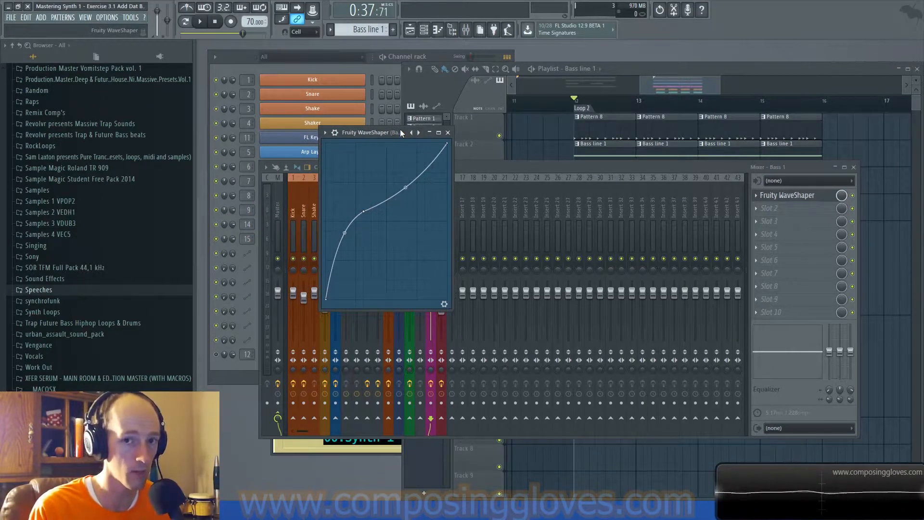
drag(401, 129, 432, 86)
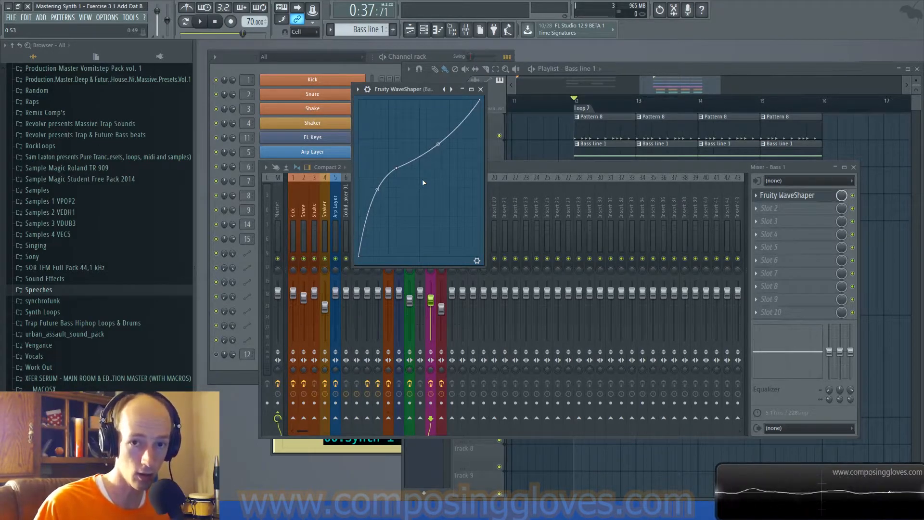
click(481, 90)
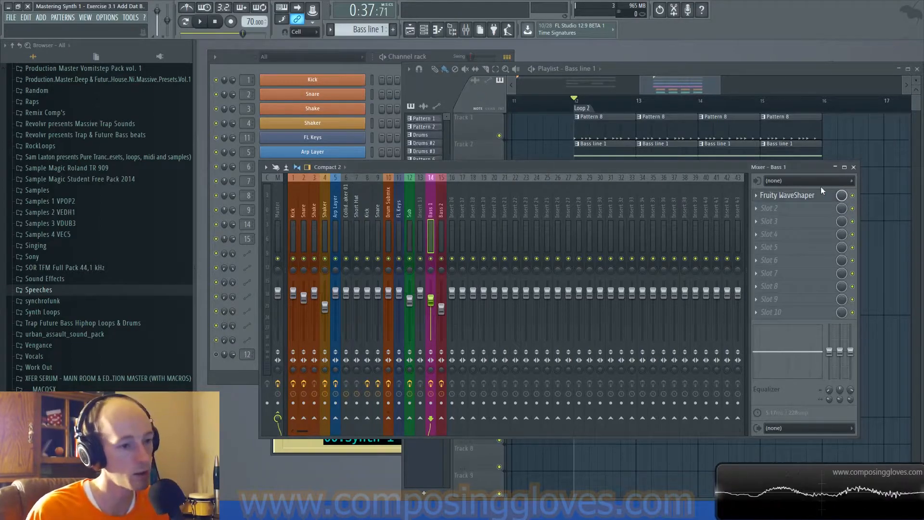
Reopen the Fruity WaveShaper from the Bass 1 effect chain to review its distortion curve, closing it when done.
click(694, 89)
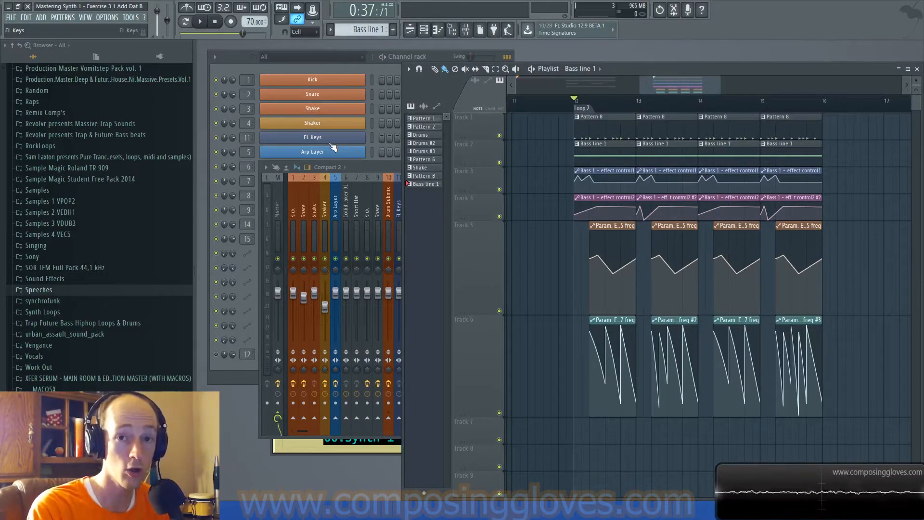
click(385, 163)
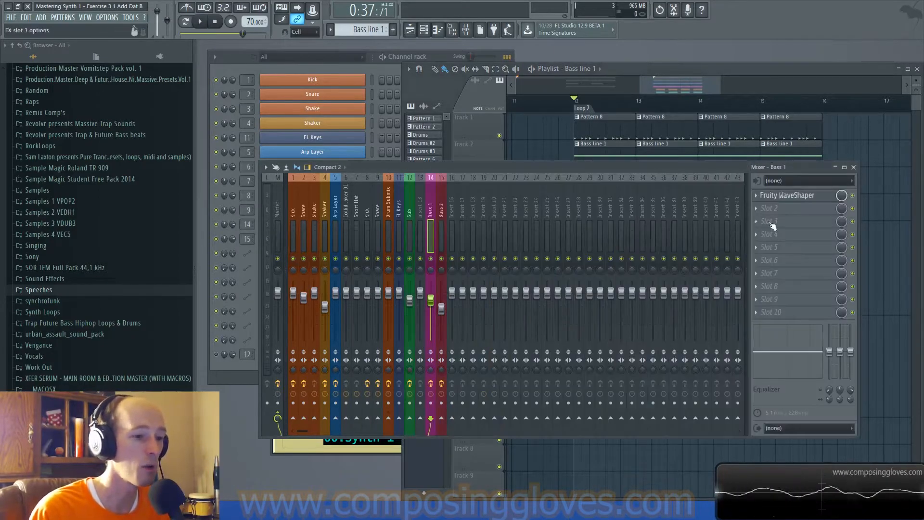
click(787, 195)
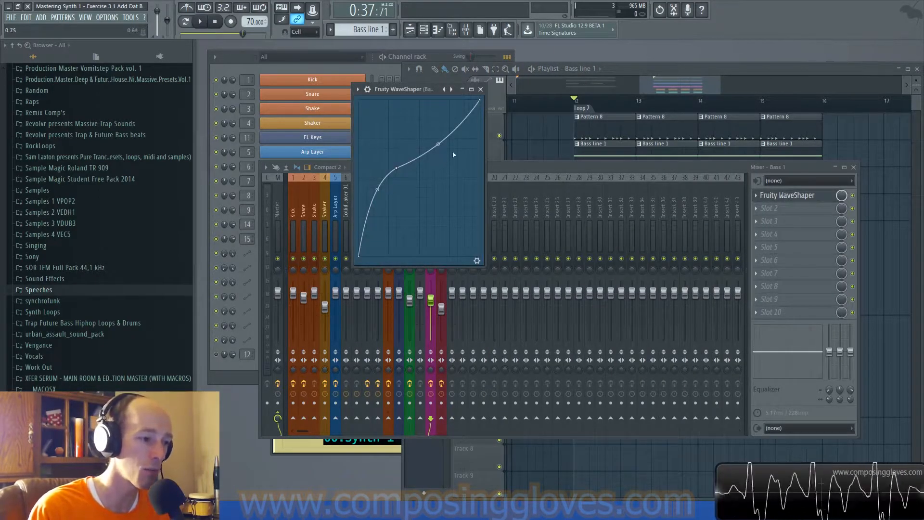
click(480, 89)
click(787, 195)
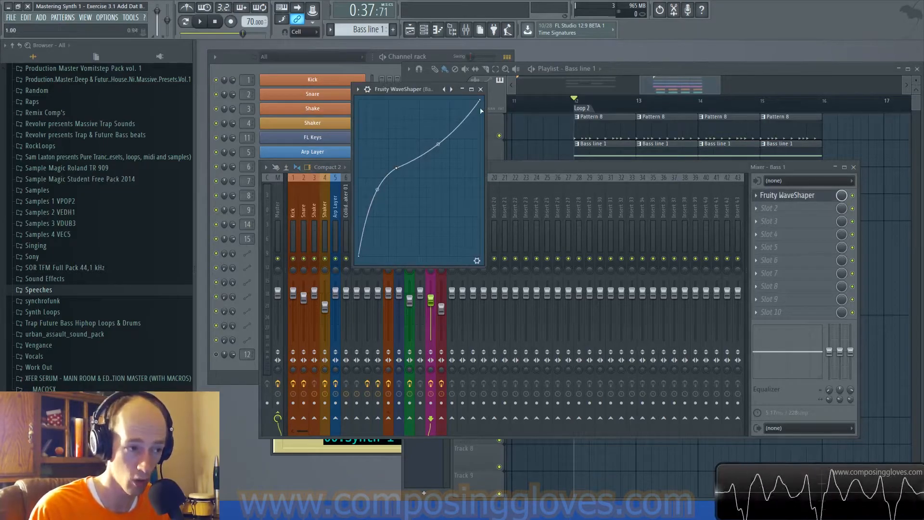
click(481, 89)
Inspect Pattern 8 and Bass line 1 of Loop 2 again, and view the Bass 1 Synth1 alongside the channel rack.
drag(664, 88, 661, 88)
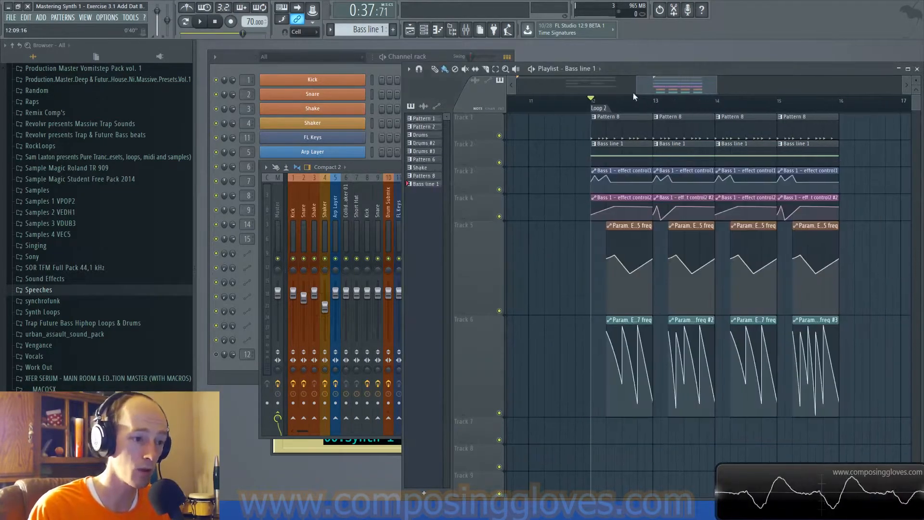
click(627, 123)
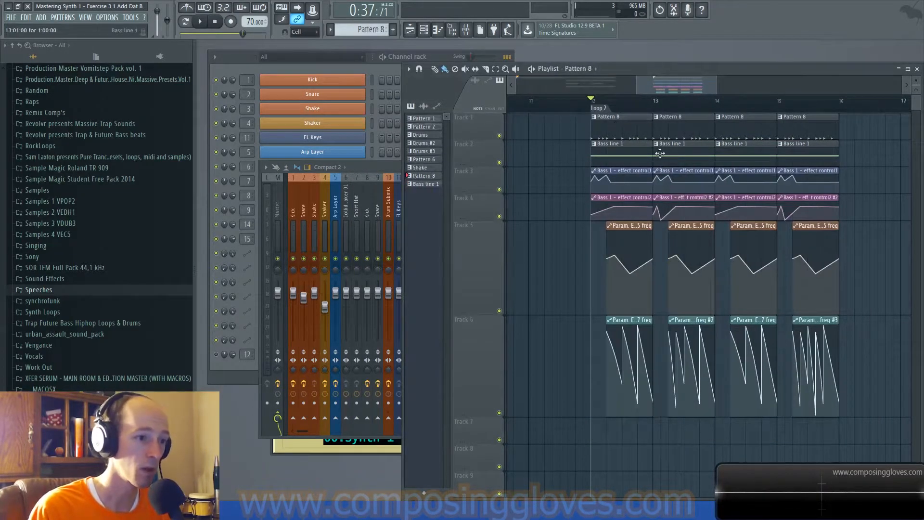
click(246, 65)
click(625, 153)
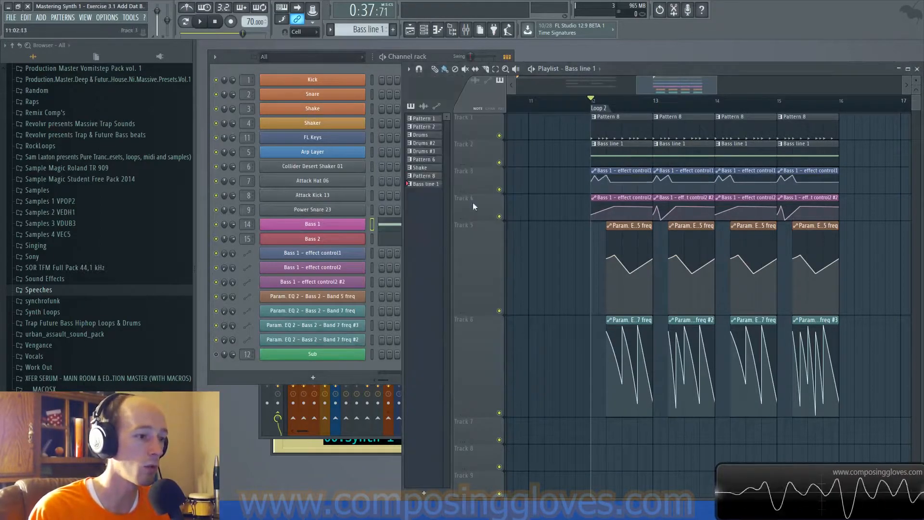
click(350, 226)
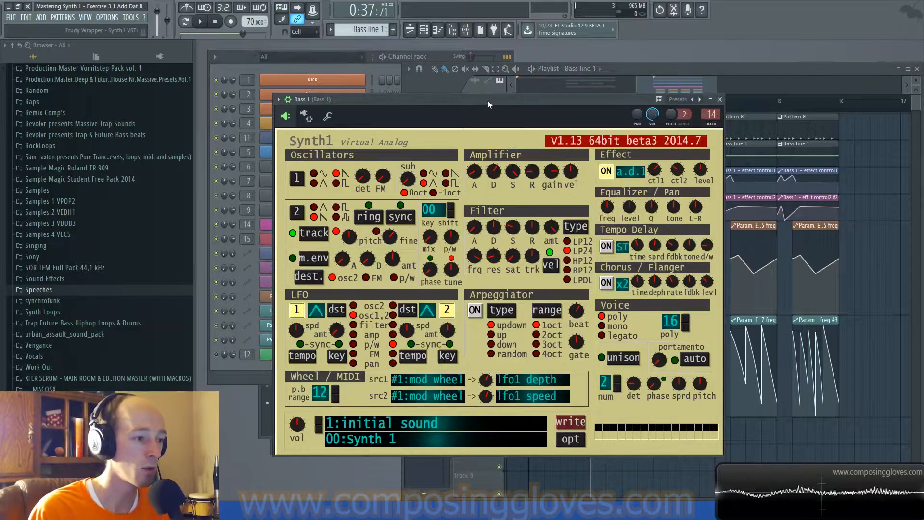
drag(487, 100, 517, 95)
drag(626, 96, 593, 144)
click(221, 373)
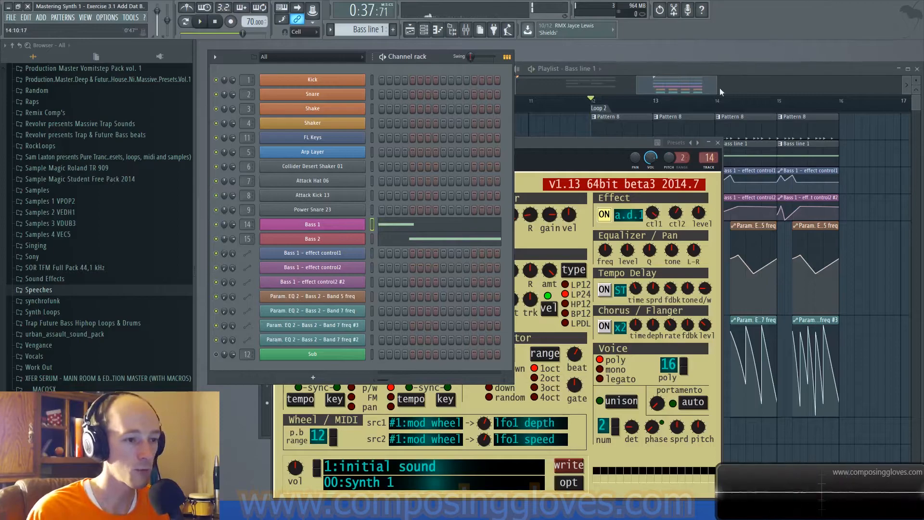
Mute Track 1 with the Pattern 8 drums in the playlist and audition the bass with the Bass 1 Synth1 open.
click(671, 91)
click(499, 135)
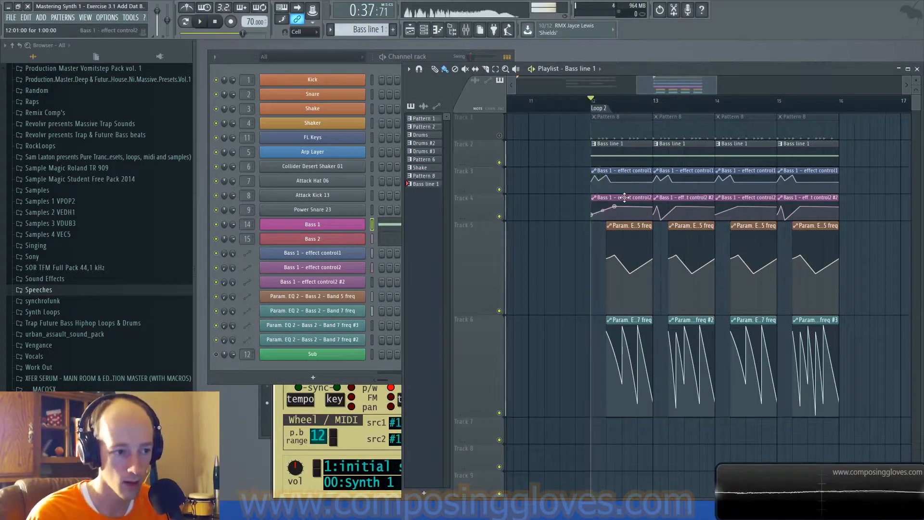
scroll(607, 206, up, 4)
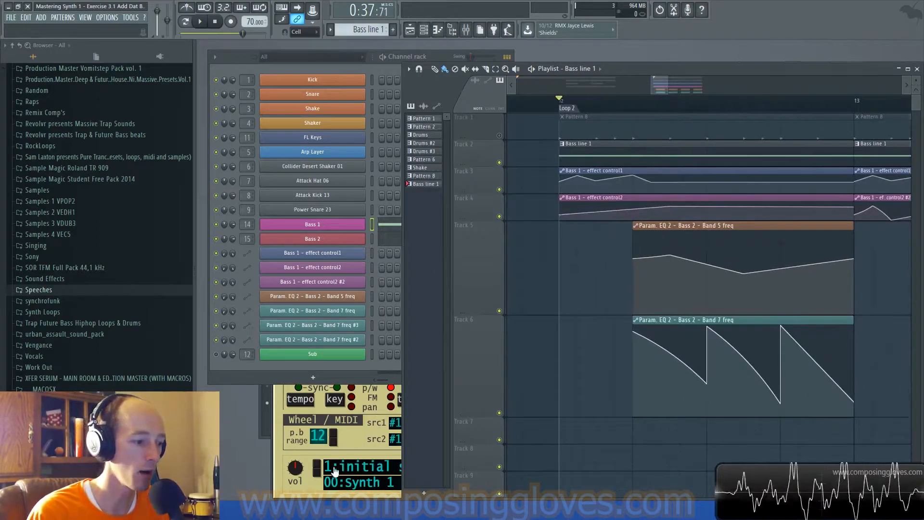
click(292, 493)
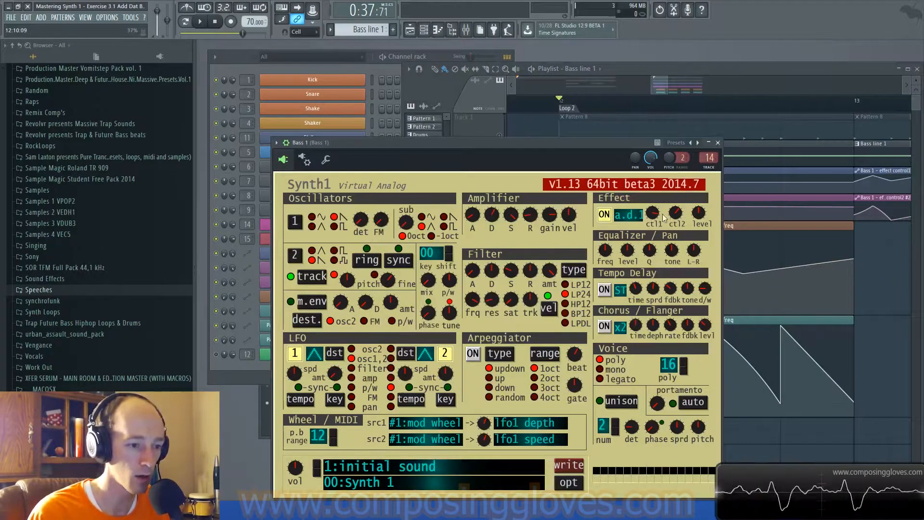
key(space)
key(space)
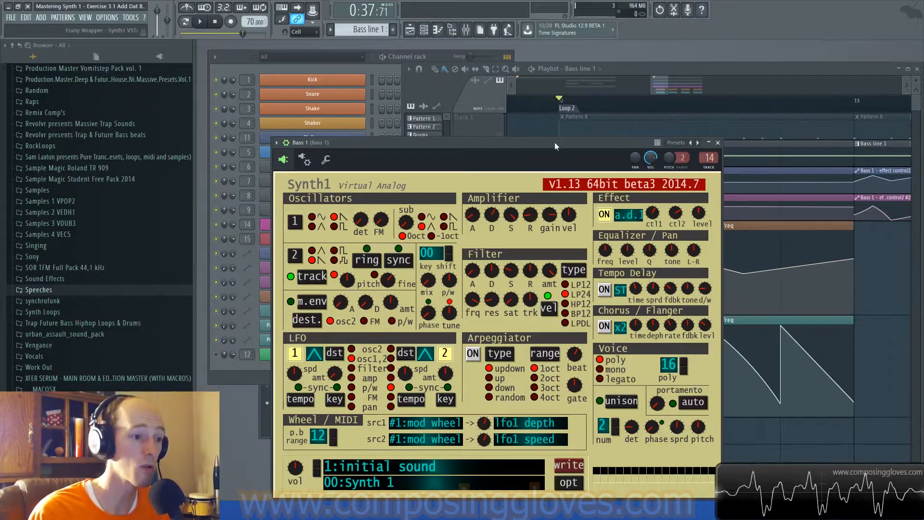
Place the Bass 1 Synth1 beside the mixer and check the Fruity WaveShaper on the Bass 1 track again.
drag(559, 144, 555, 110)
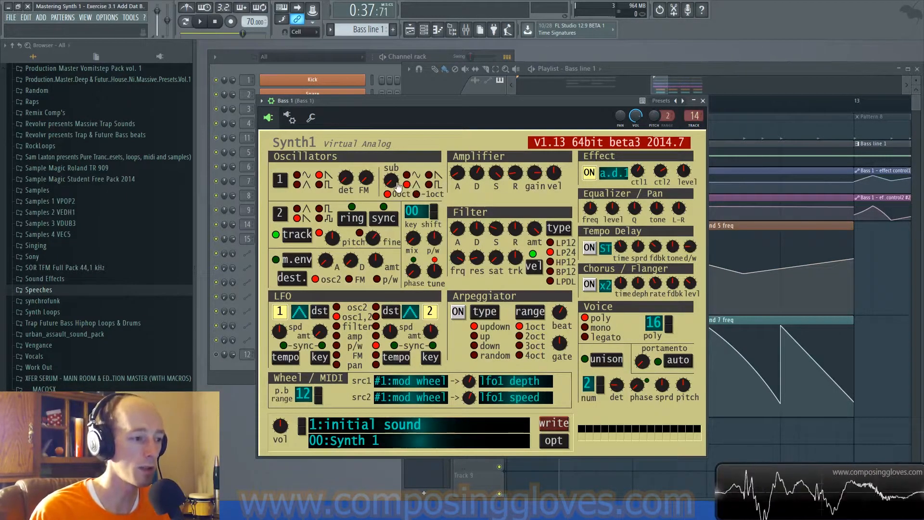
drag(486, 111, 542, 90)
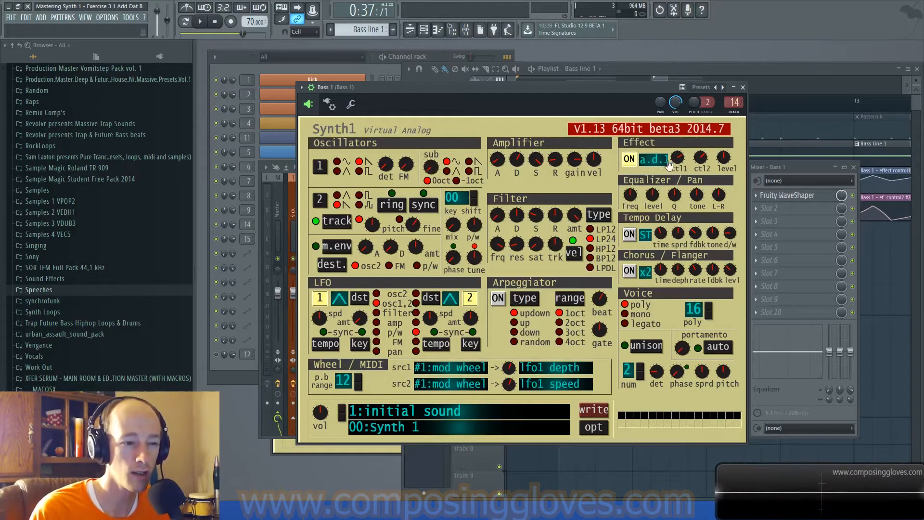
click(799, 196)
click(800, 196)
click(493, 119)
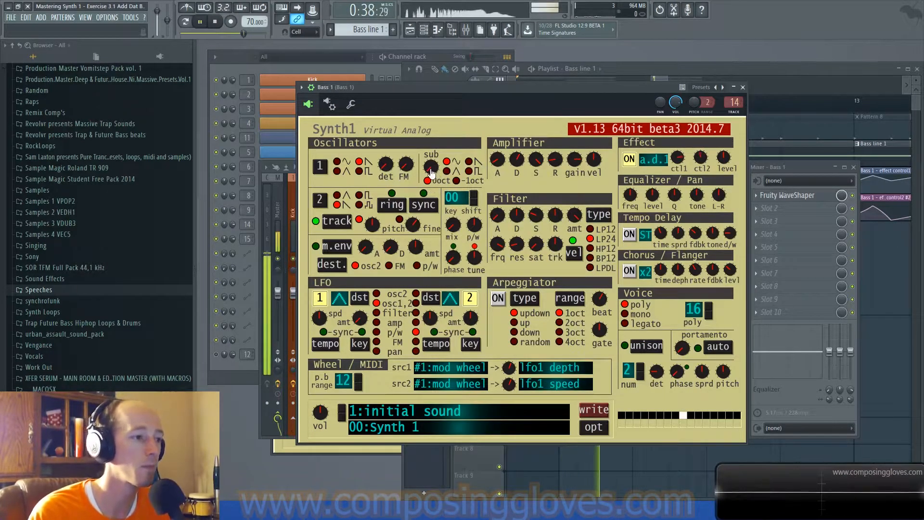
Audition Bass 1 with a sine sub oscillator at 0 octave, raising the sub gain and returning it to 0.
mouse_move(431, 171)
mouse_down()
mouse_move(448, 195)
mouse_move(448, 164)
mouse_up()
key(space)
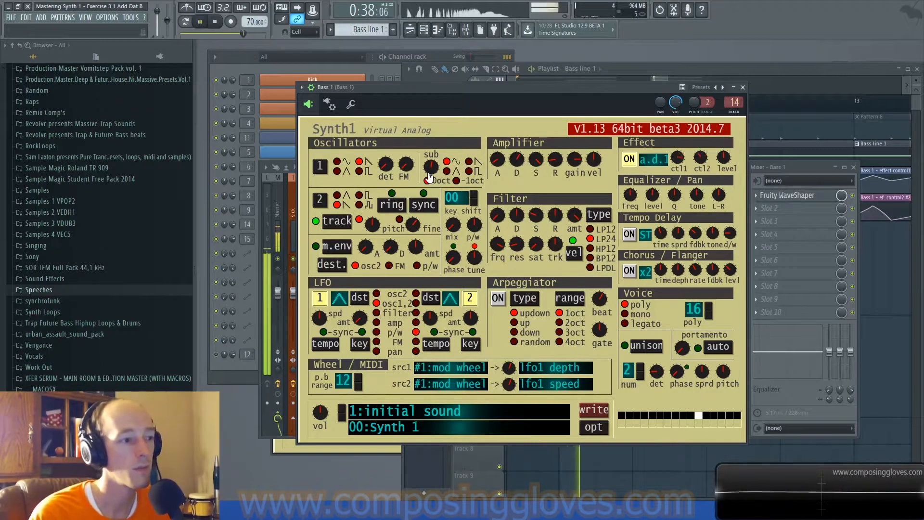
key(space)
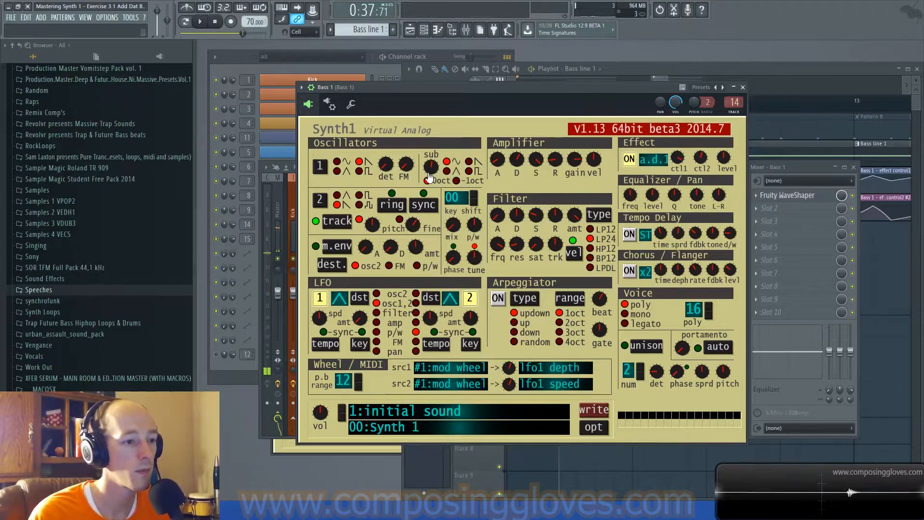
drag(429, 178, 445, 268)
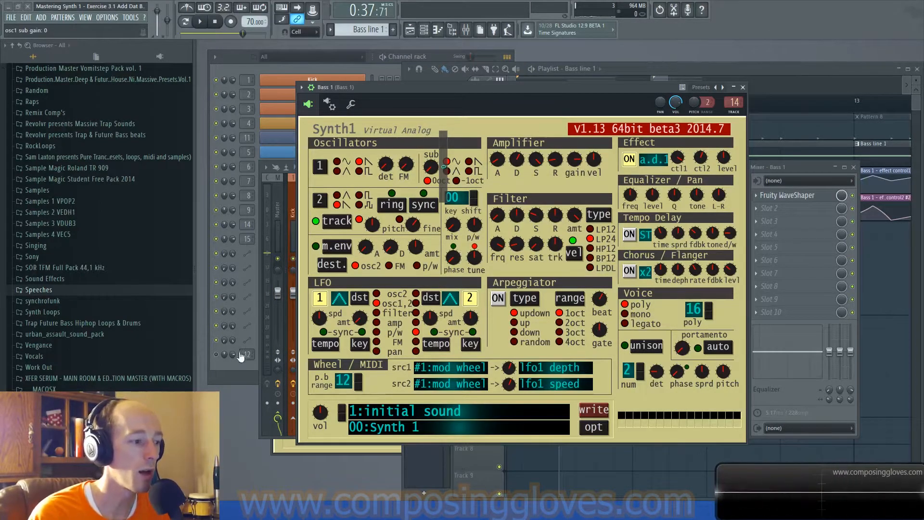
Bring the Bass 1 Synth1 back up and audition a saw sub oscillator at 0 octave with its gain adjusted.
click(219, 374)
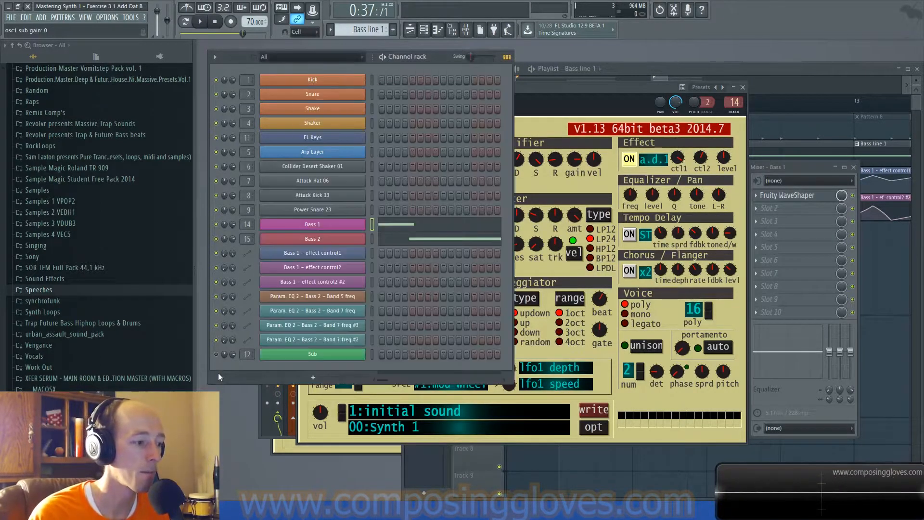
click(338, 225)
key(space)
key(space)
drag(433, 169, 447, 215)
key(space)
key(space)
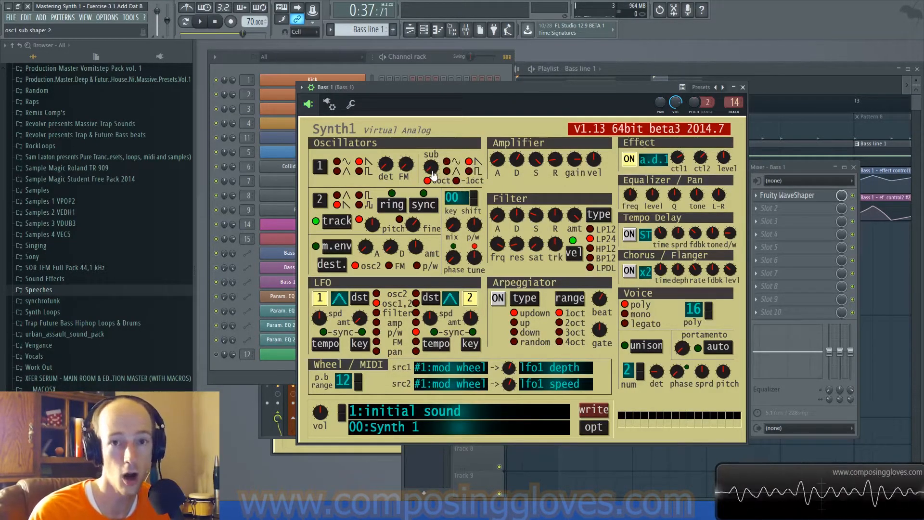
key(space)
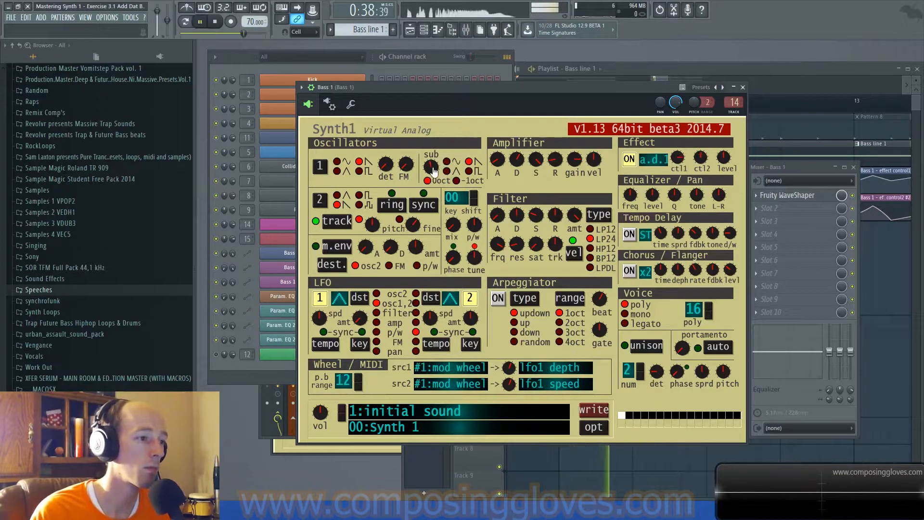
key(space)
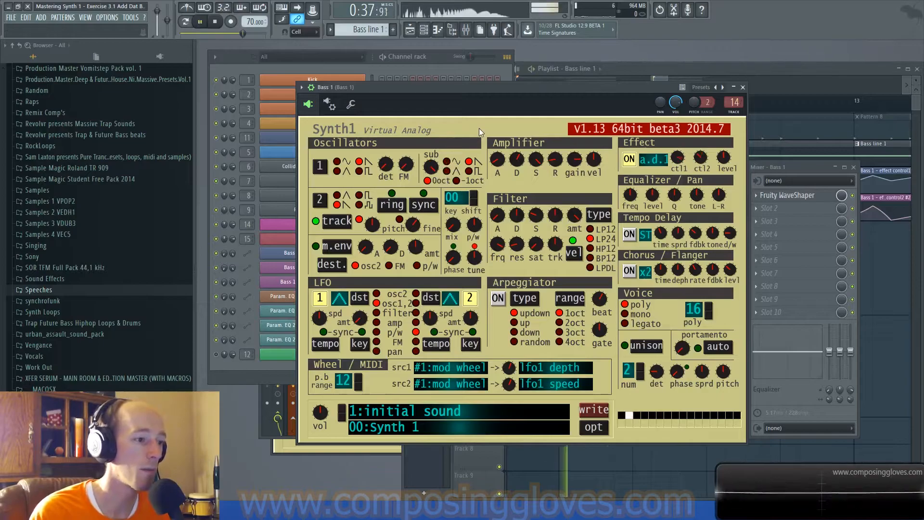
Switch the Bass 1 saw sub to -1 octave, set its gain to 30 and audition the bass line.
drag(437, 167, 452, 210)
click(459, 184)
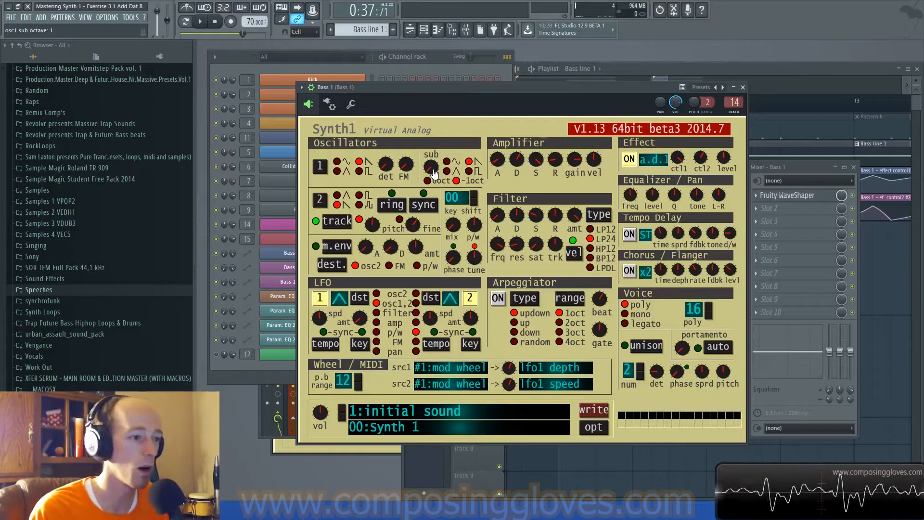
key(space)
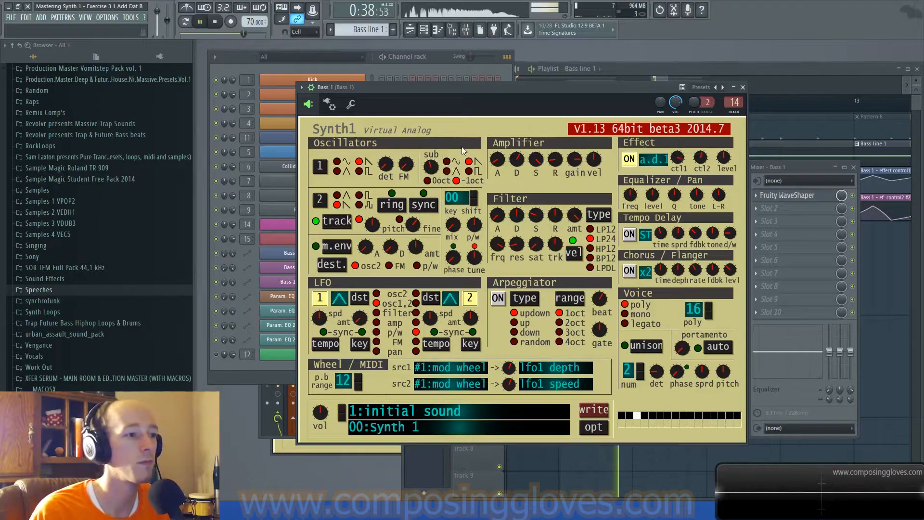
key(space)
drag(431, 168, 445, 192)
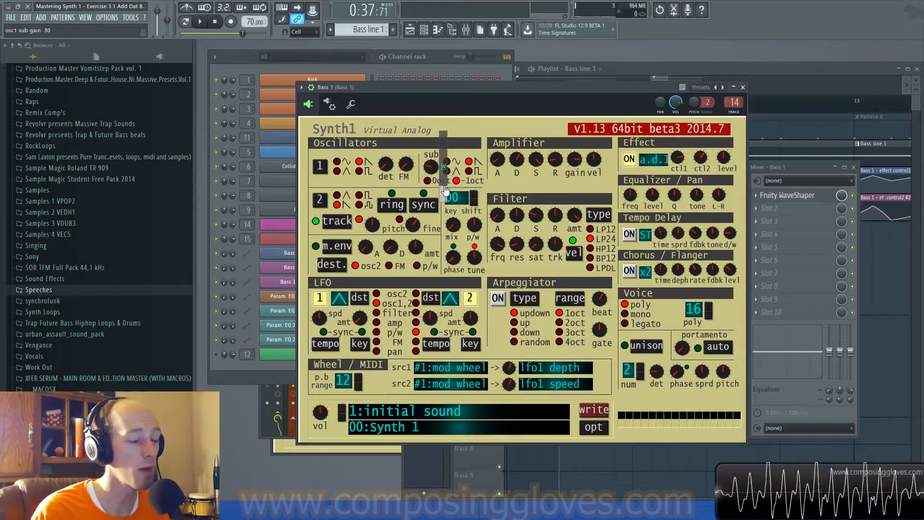
key(space)
key(space)
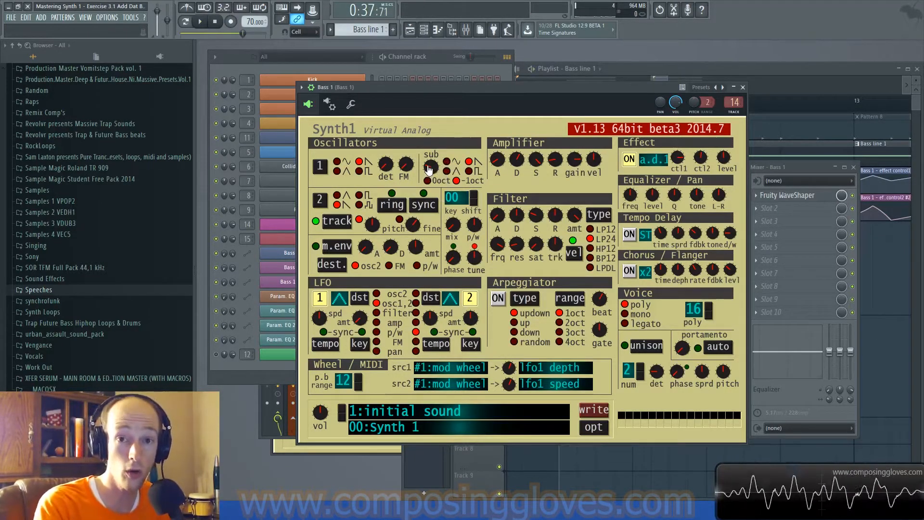
Raise the Bass 1 saw sub gain in stages at -1 octave, playing the bass line after each change.
key(space)
key(space)
drag(429, 167, 475, 131)
key(space)
key(space)
drag(430, 167, 491, 128)
key(space)
key(space)
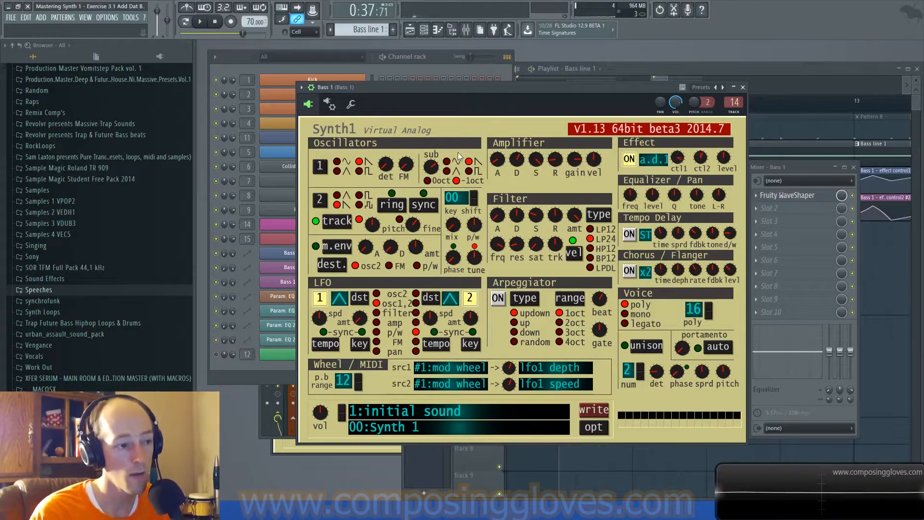
Audition Bass 1 with a sine sub at -1 octave, lowering the sub gain to 30 and finally 28.
drag(431, 171, 448, 217)
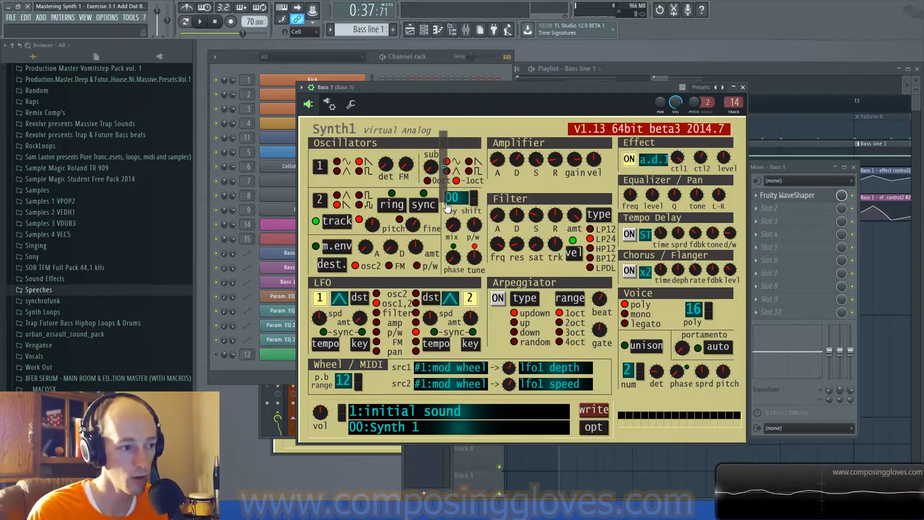
key(space)
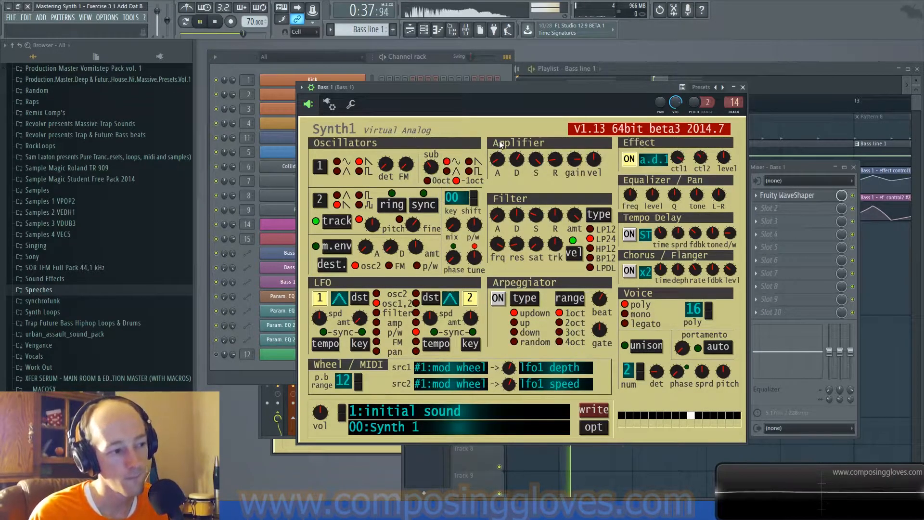
key(space)
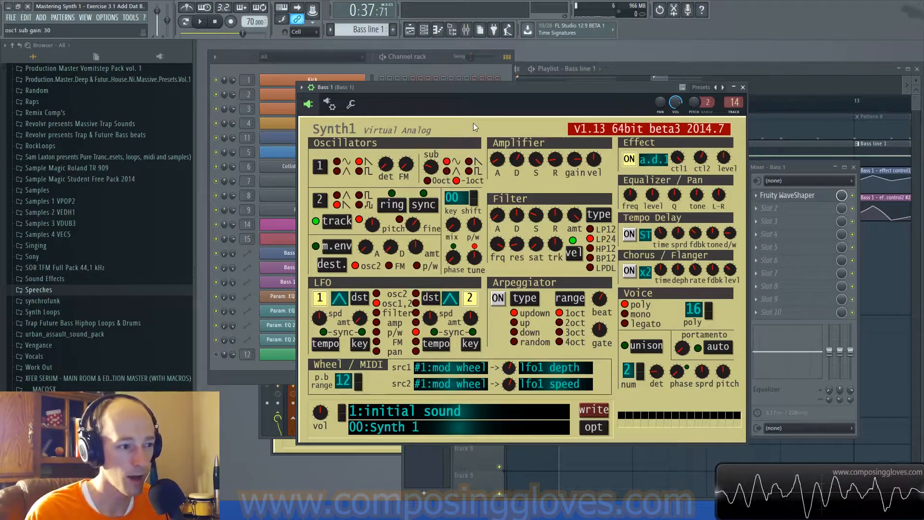
key(space)
key(space)
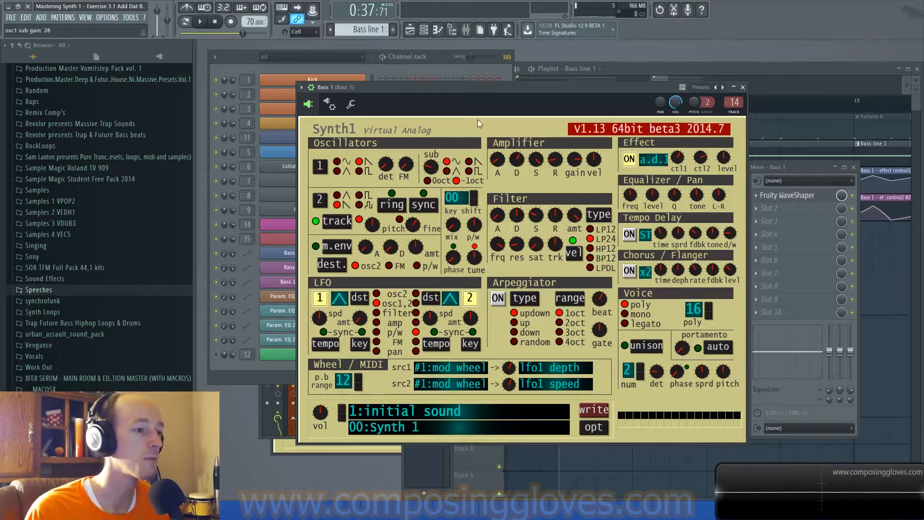
key(space)
key(space)
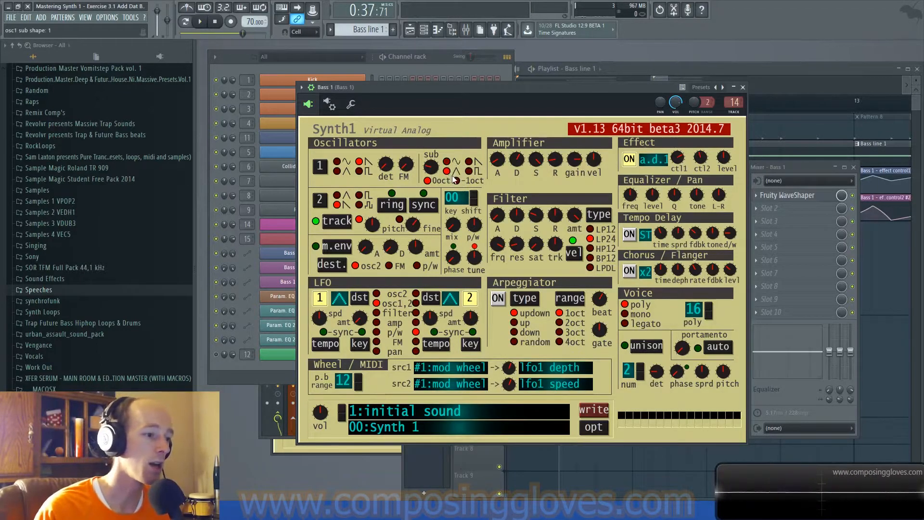
Compare a triangle sub on Bass 1 at 0 and -1 octave with gain 32, returning it to 0 octave at reduced gain.
key(space)
key(space)
click(459, 181)
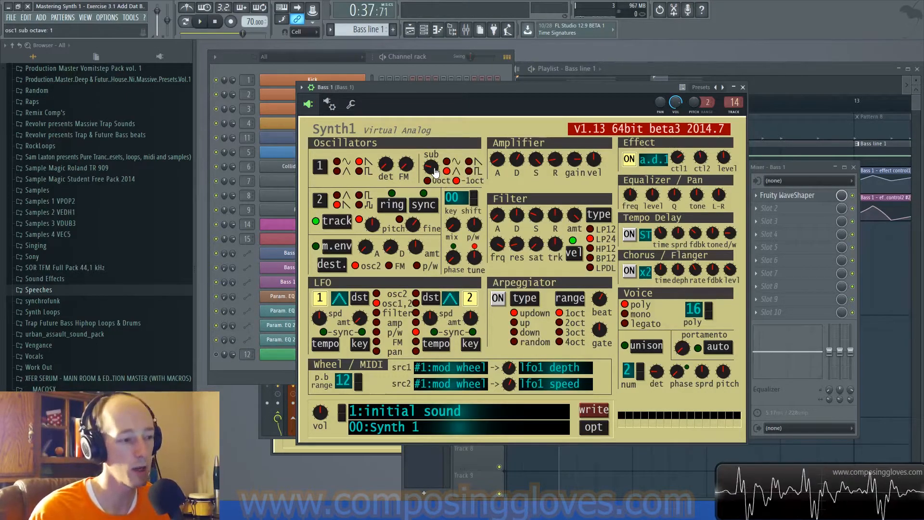
drag(435, 172, 448, 190)
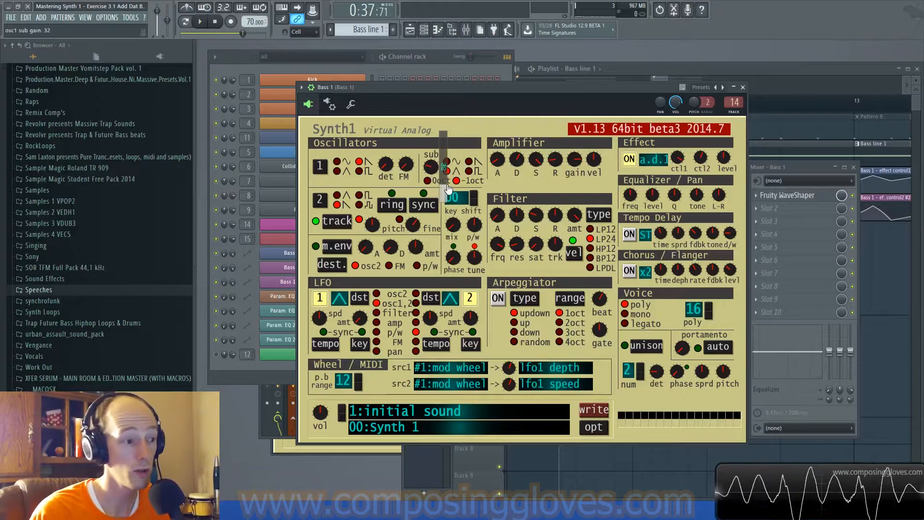
key(space)
key(space)
drag(432, 167, 438, 194)
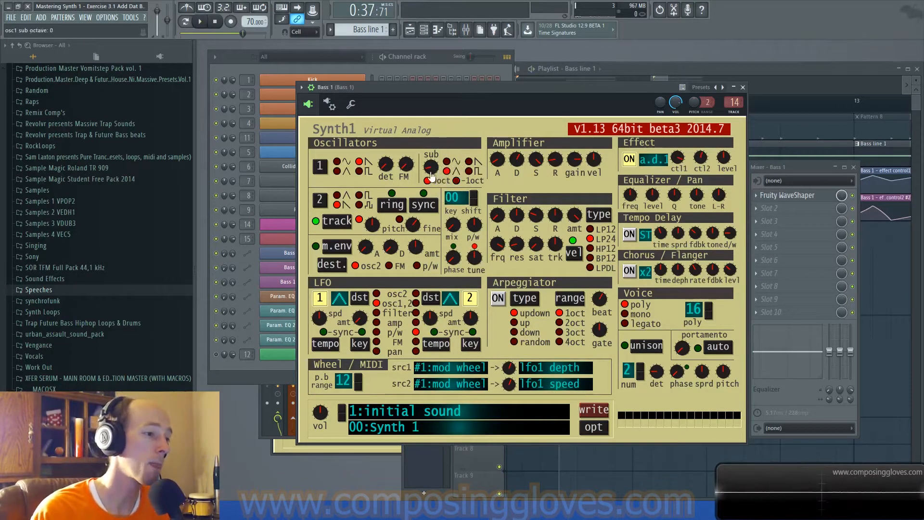
Open the Bass 2 Synth1 and set its -1 octave triangle sub gain to 30.
click(231, 365)
click(317, 227)
click(316, 228)
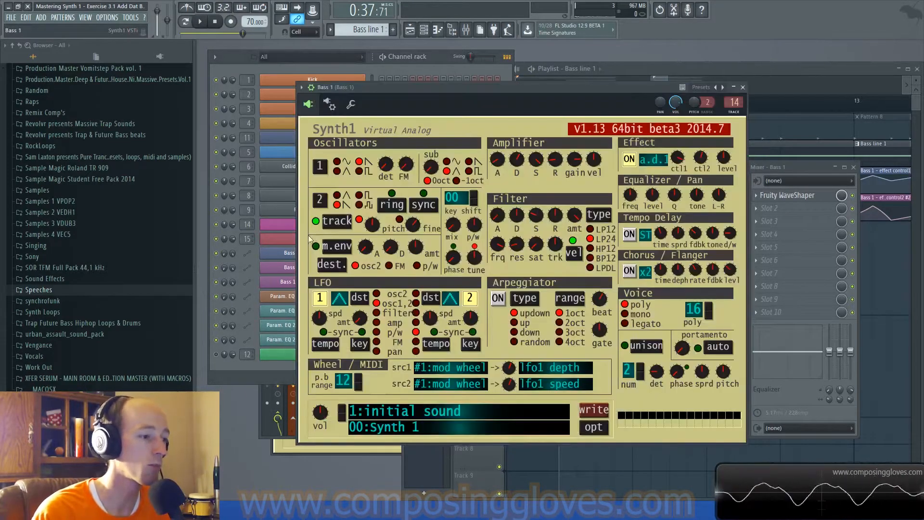
click(278, 238)
drag(482, 100, 513, 103)
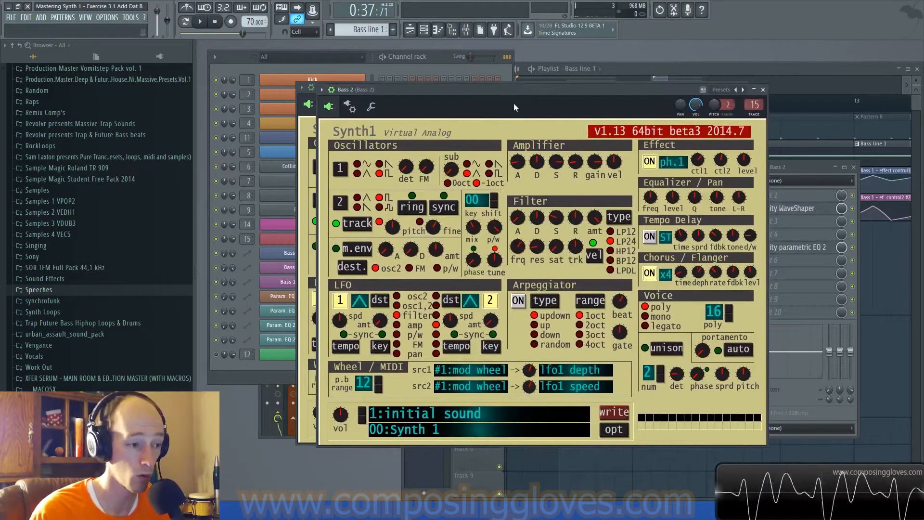
drag(455, 172, 466, 194)
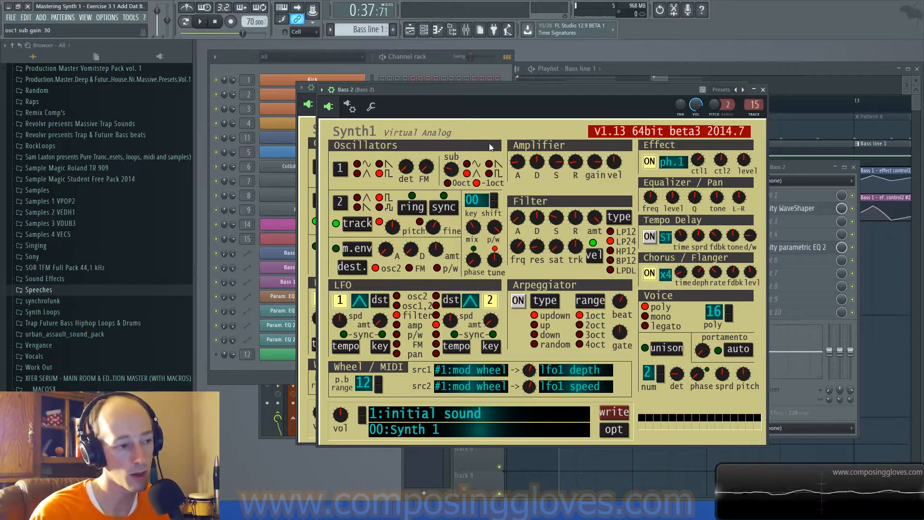
Move the playback start to the Bass 2 section in Loop 2 and audition Bass 2 with its sub gain at 21.
click(723, 71)
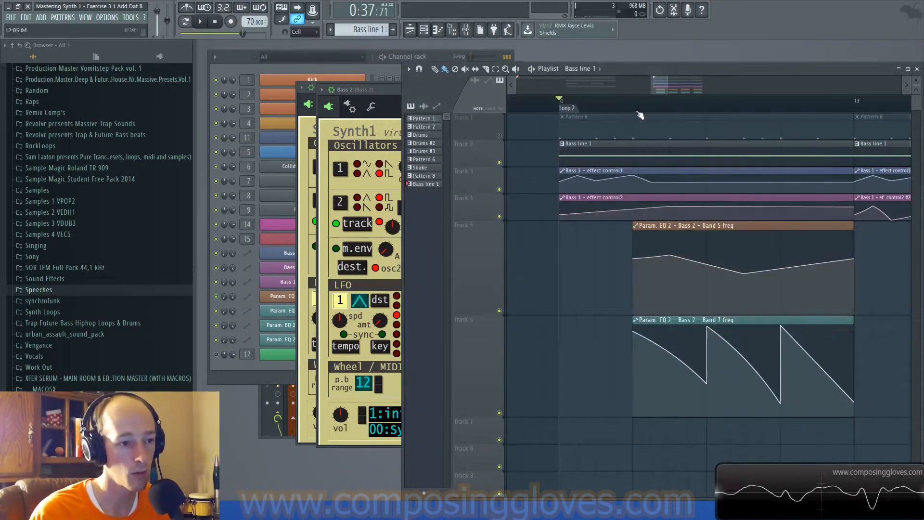
click(392, 94)
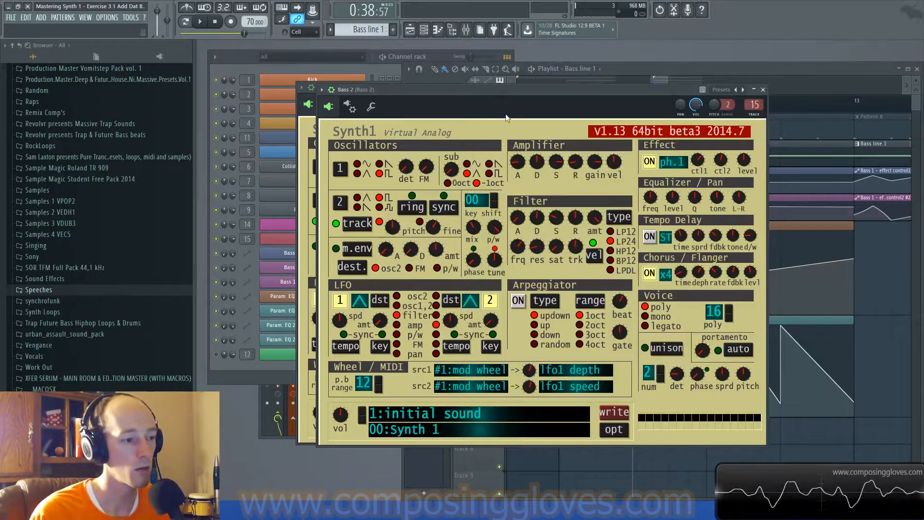
key(space)
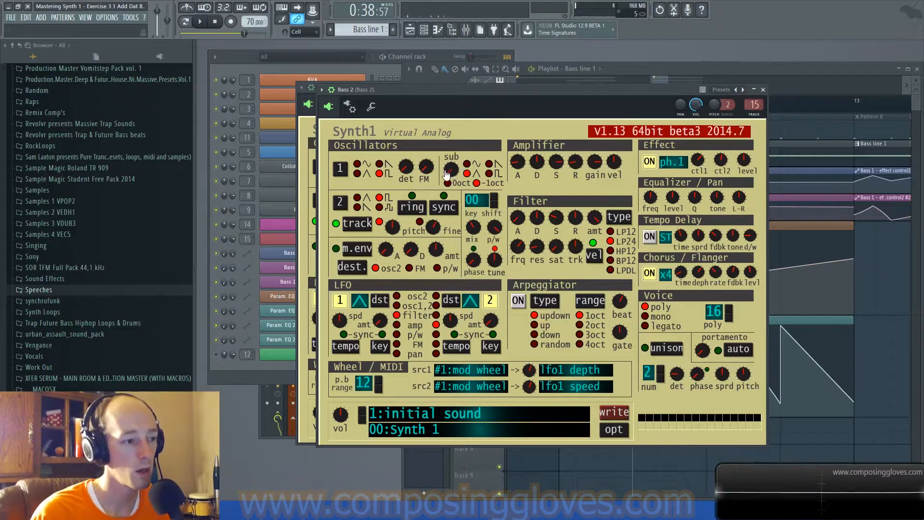
key(space)
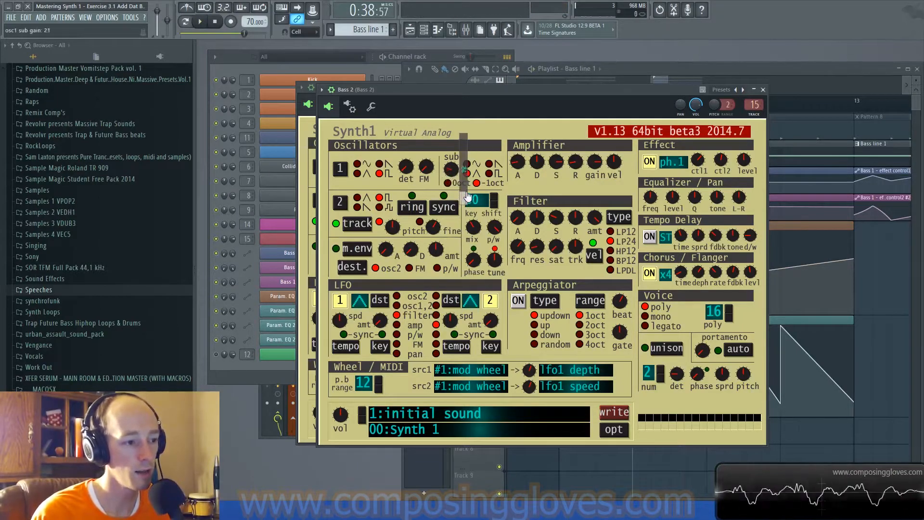
key(space)
key(space)
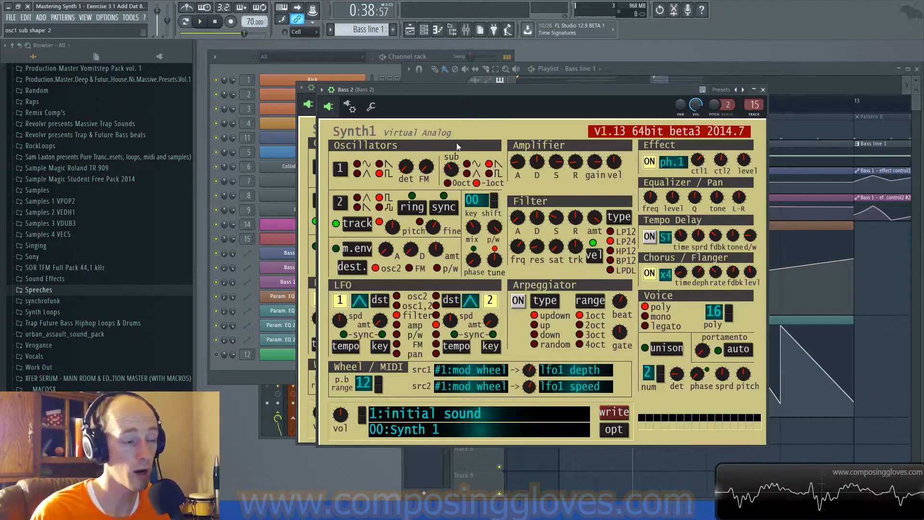
Audition Bass 2 with a saw sub at -1 and 0 octave, and with a sine sub at 0 octave.
key(space)
key(space)
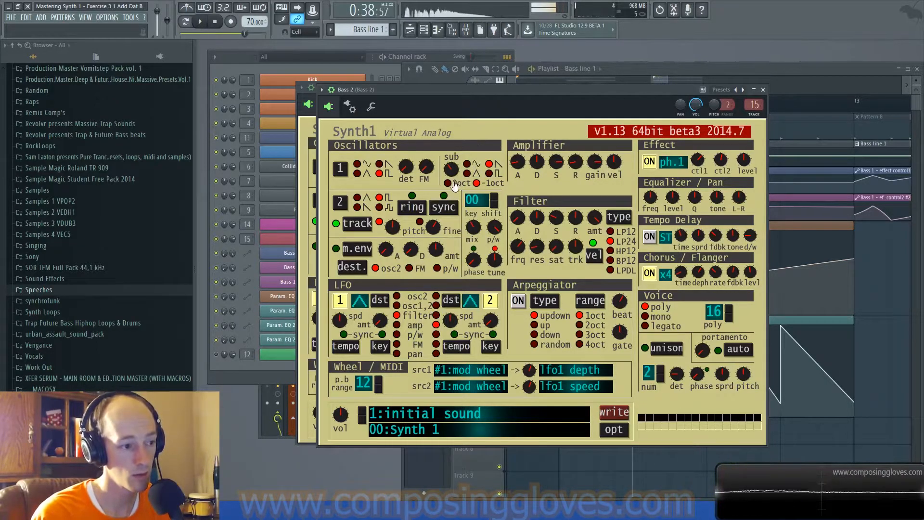
key(space)
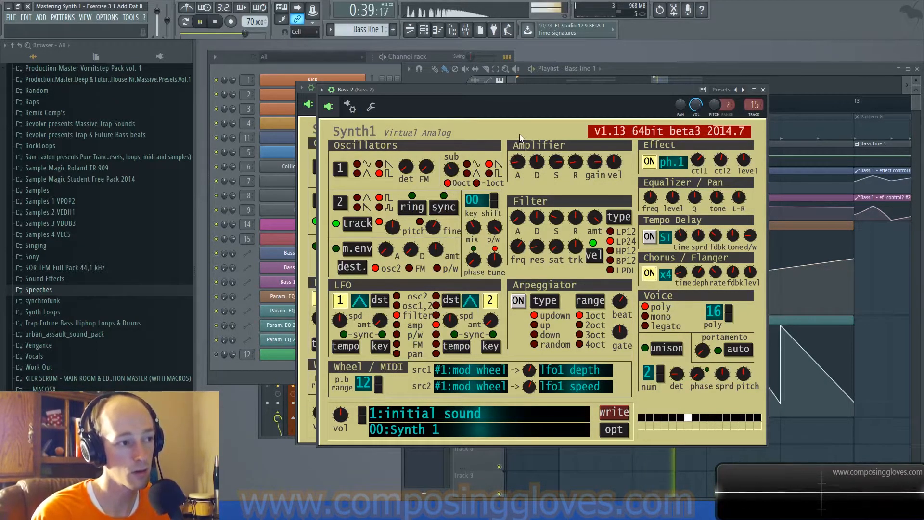
key(space)
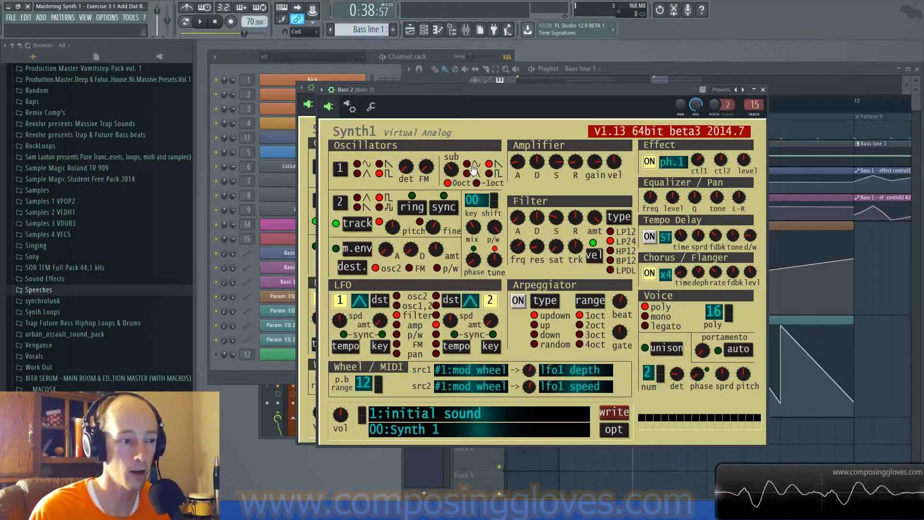
key(space)
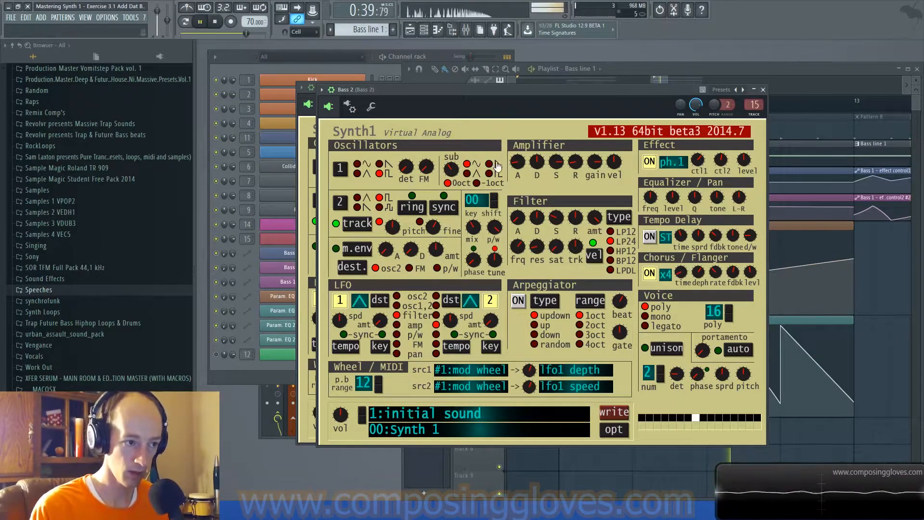
key(space)
Compare the square, triangle, saw and sine sub shapes on Bass 2, ending on sine with the sub gain at 0.
click(488, 174)
click(468, 174)
click(489, 165)
click(489, 174)
click(466, 164)
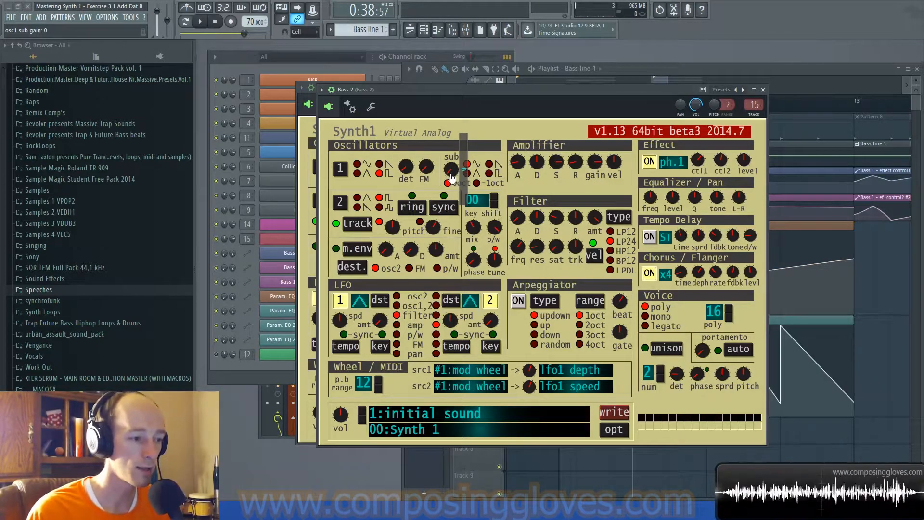
drag(451, 175, 465, 202)
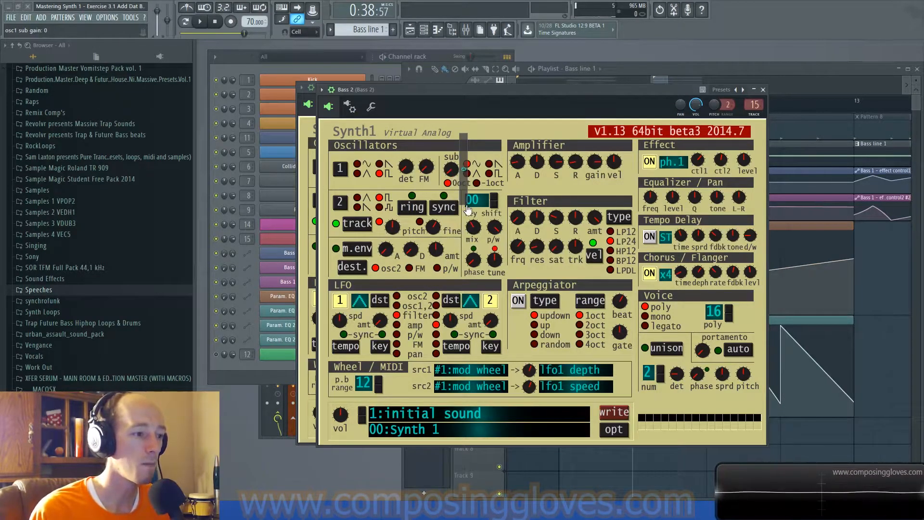
click(510, 121)
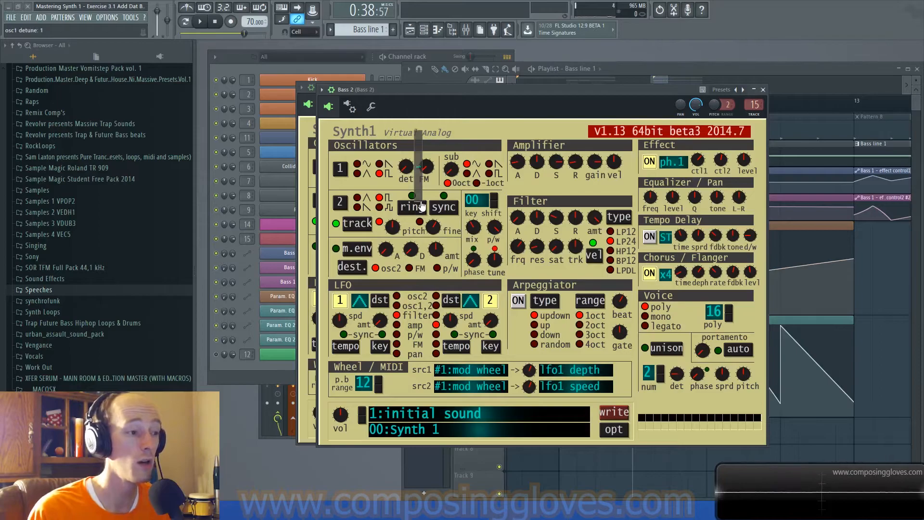
Audition the Bass 2 section in Loop 2 without any sub.
key(space)
key(space)
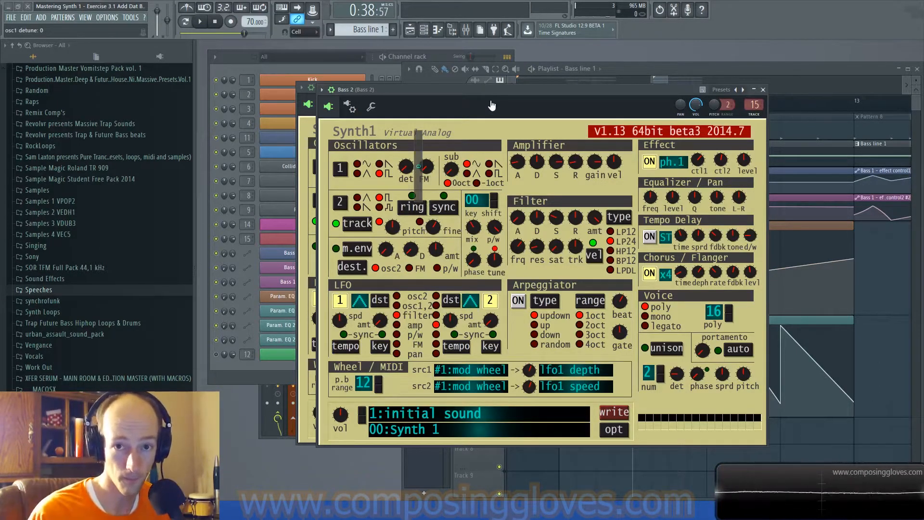
key(space)
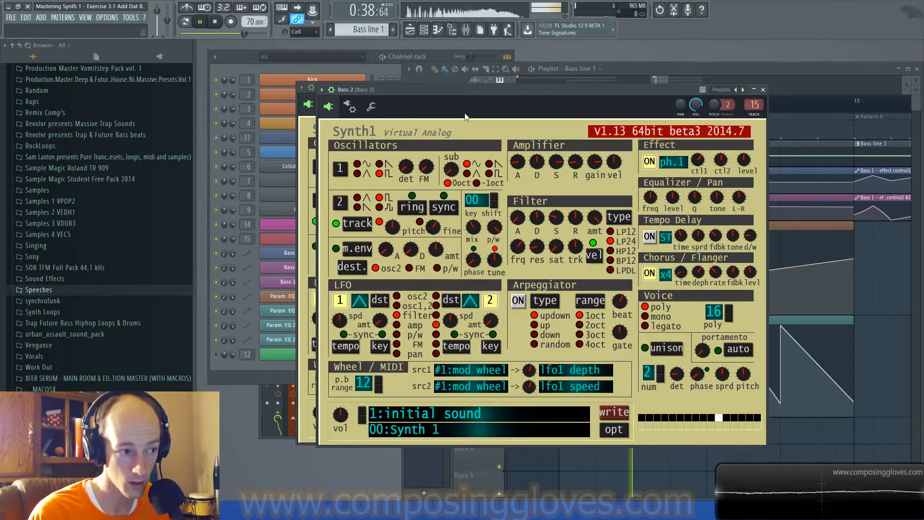
key(space)
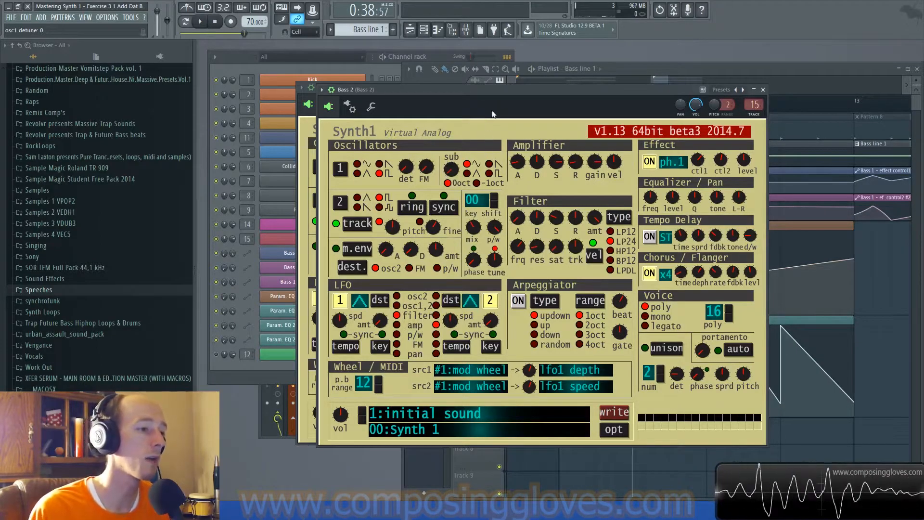
Close the Bass 2 and Bass 1 Synth1 windows to get back to the playlist.
mouse_move(531, 88)
mouse_down()
mouse_move(531, 80)
mouse_move(518, 80)
mouse_up()
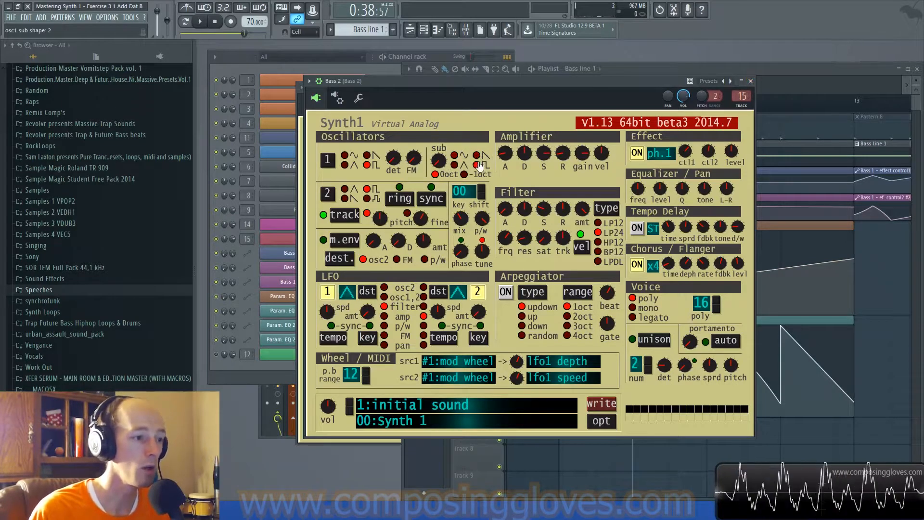
click(750, 81)
drag(403, 102, 400, 102)
click(385, 98)
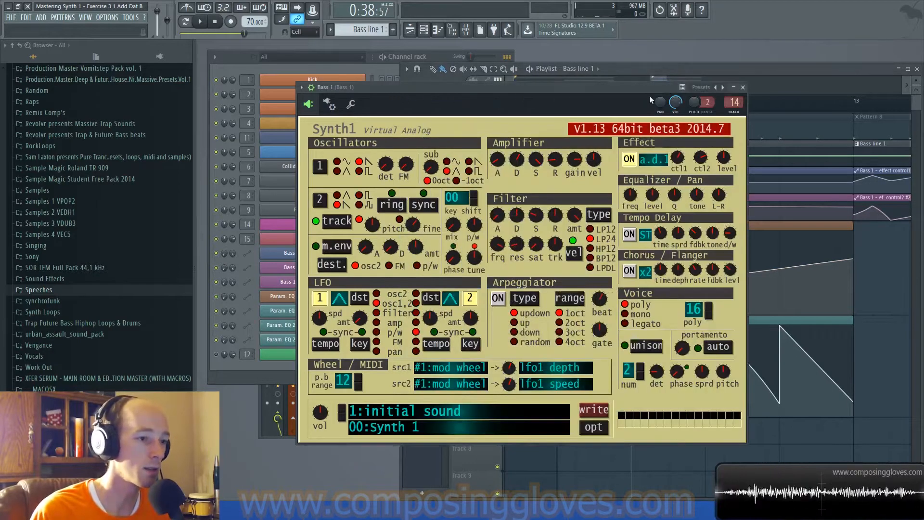
click(742, 87)
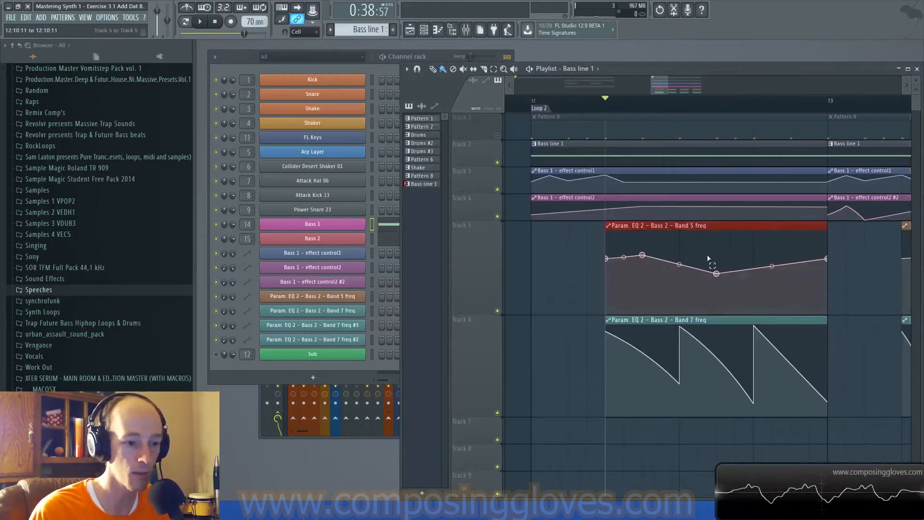
Unmute playlist Track 1 and move the playback start to the beginning of Loop 2.
drag(580, 169, 634, 221)
scroll(769, 203, down, 1)
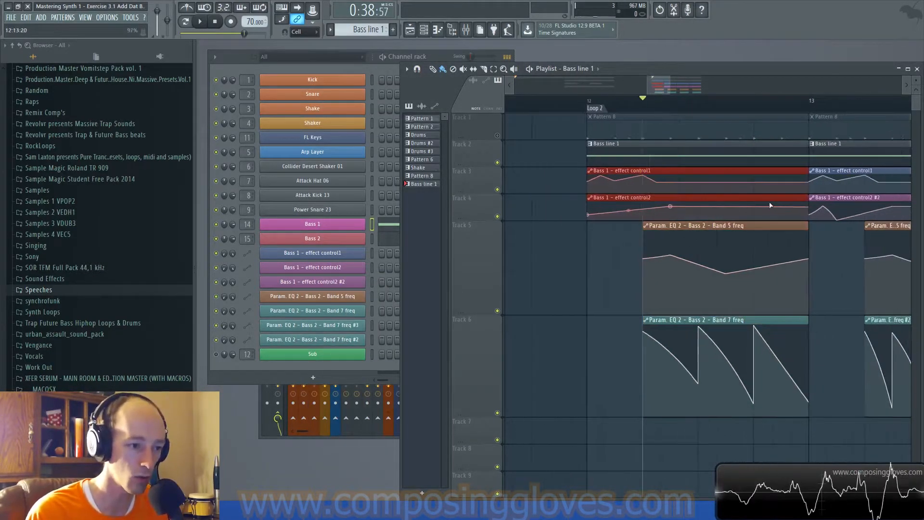
drag(755, 194, 720, 193)
scroll(719, 192, down, 1)
mouse_move(660, 173)
mouse_down()
mouse_move(626, 200)
mouse_move(600, 202)
mouse_move(714, 192)
mouse_up()
click(498, 136)
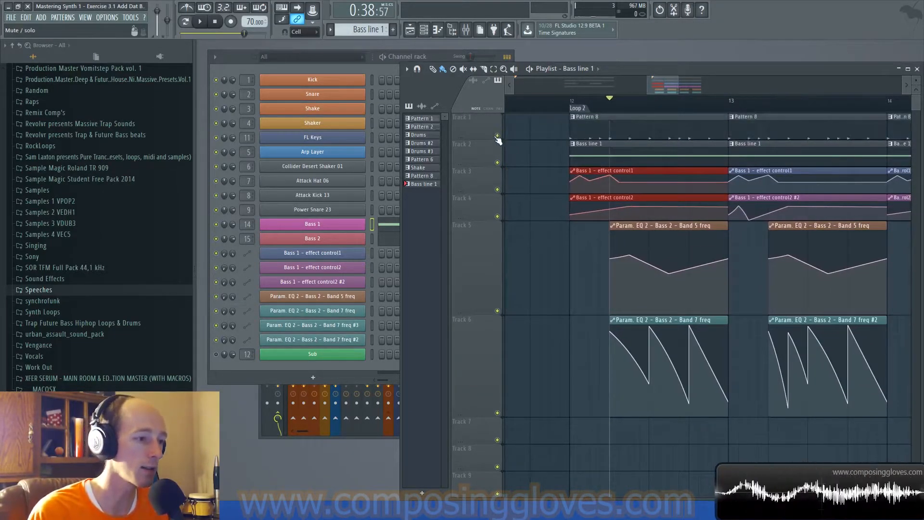
click(563, 100)
Play the earlier drum section of the playlist from the Drums #2 clip at bar 6.
drag(632, 179, 785, 185)
scroll(722, 198, down, 5)
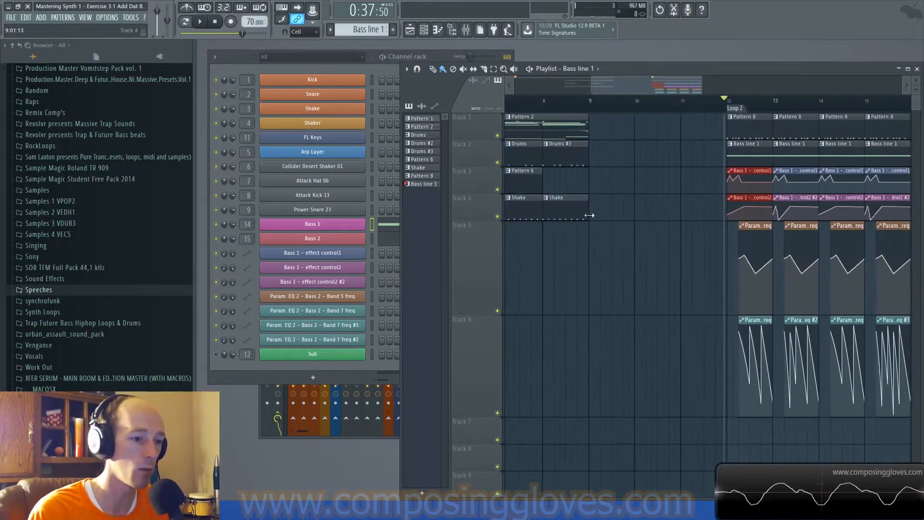
drag(602, 216, 743, 235)
scroll(669, 173, up, 3)
click(562, 102)
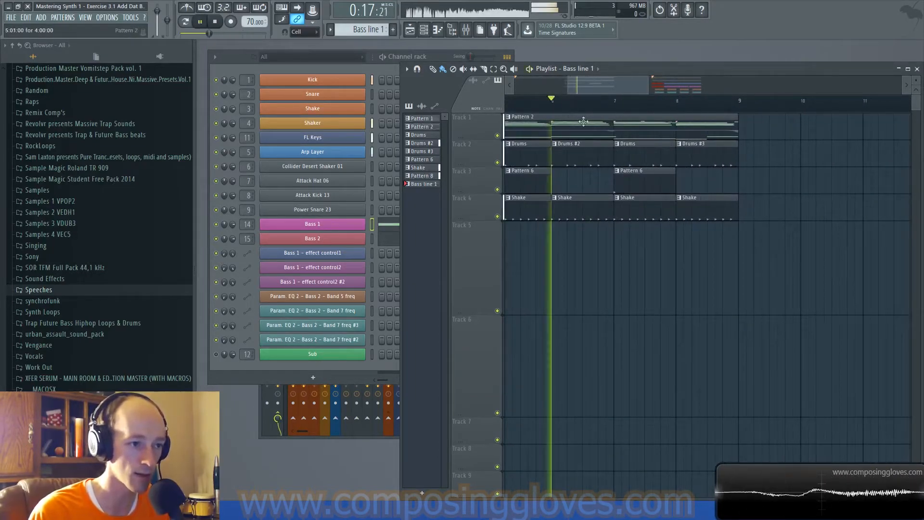
key(space)
Unmute the Sub channel and return the playback start to the beginning of Loop 2.
click(218, 361)
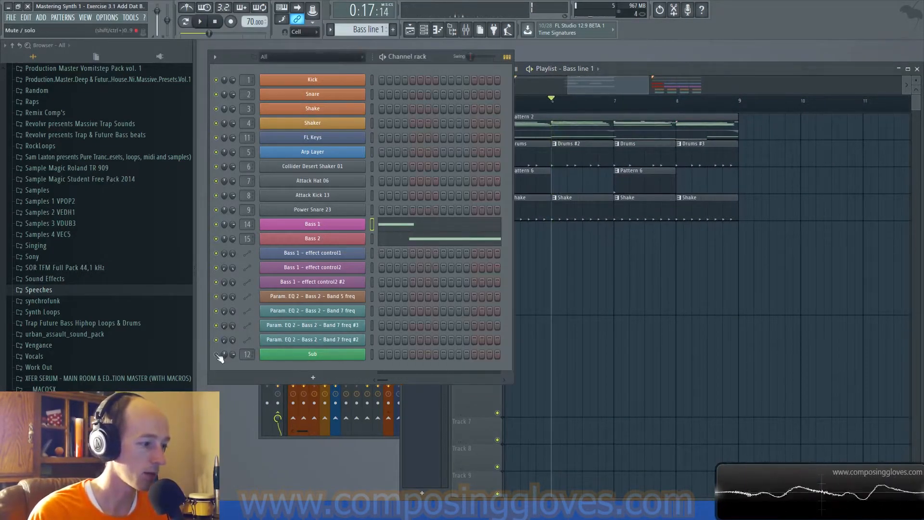
drag(782, 178, 460, 234)
scroll(538, 107, up, 4)
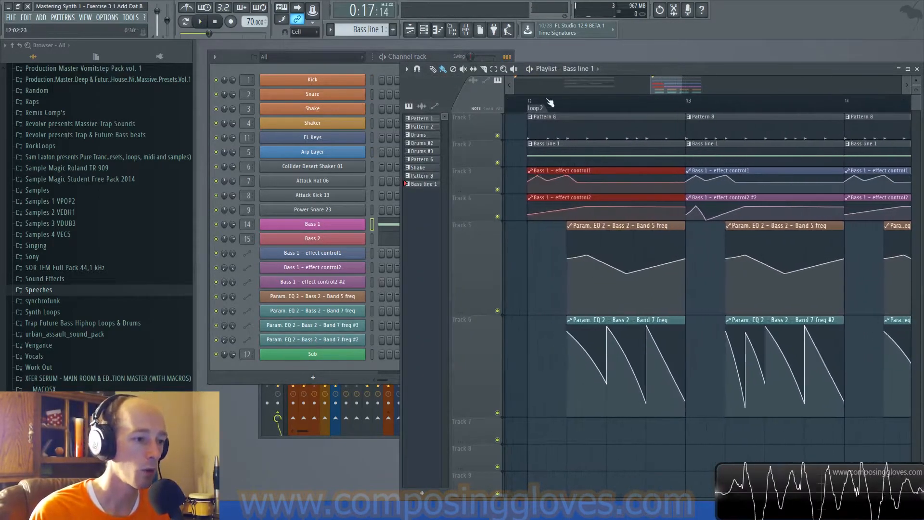
click(557, 106)
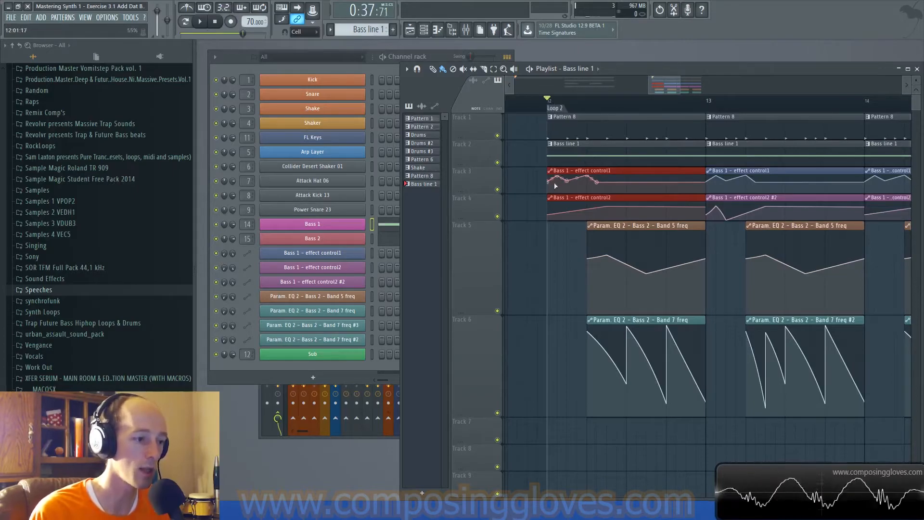
Open the Sub channel's Synth1 to check its settings, close it and clear the clip selection.
click(336, 357)
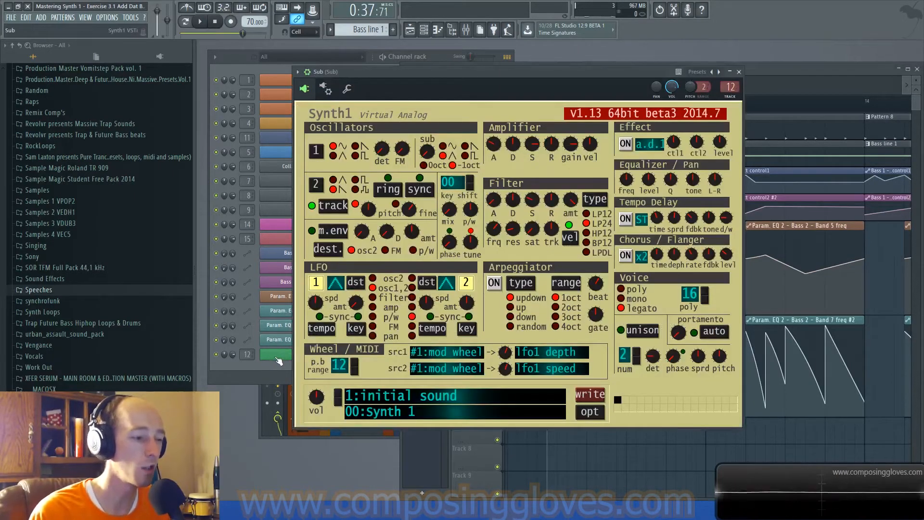
click(739, 71)
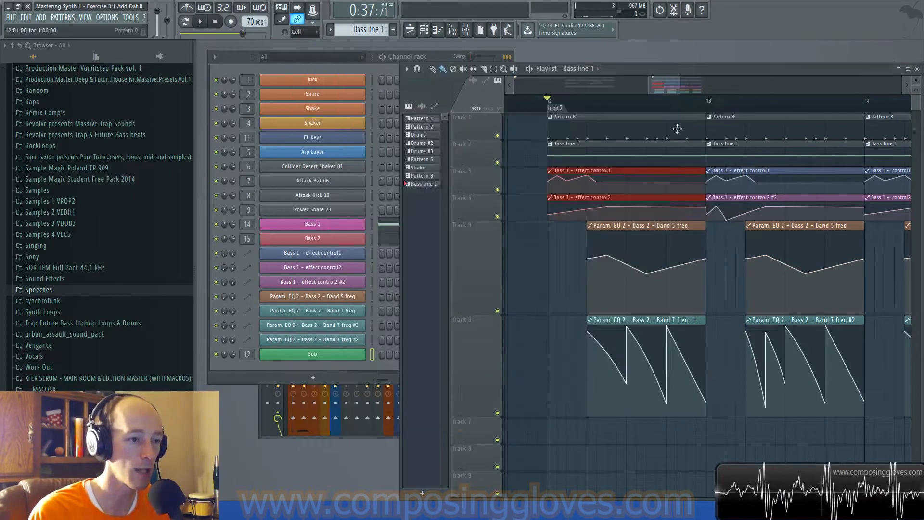
click(590, 159)
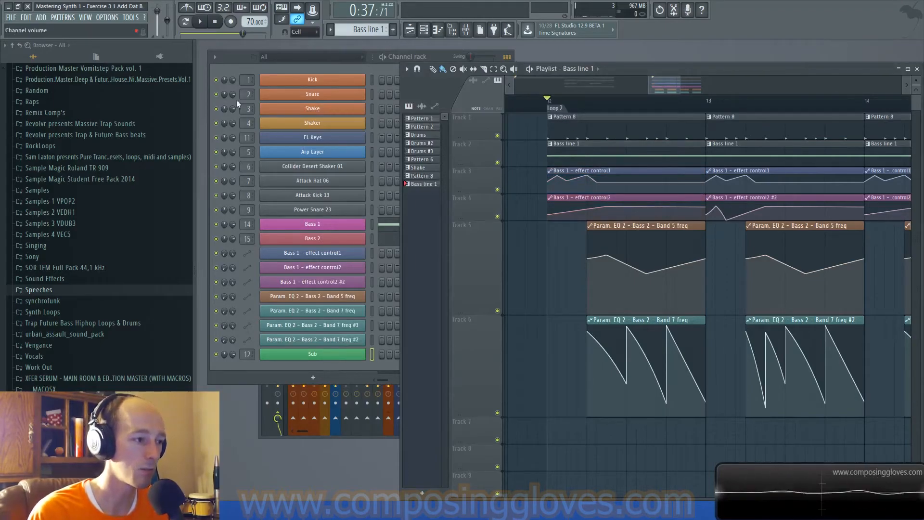
Open the Bass 2 piano roll and view the pitch and position of its note.
click(234, 65)
click(419, 242)
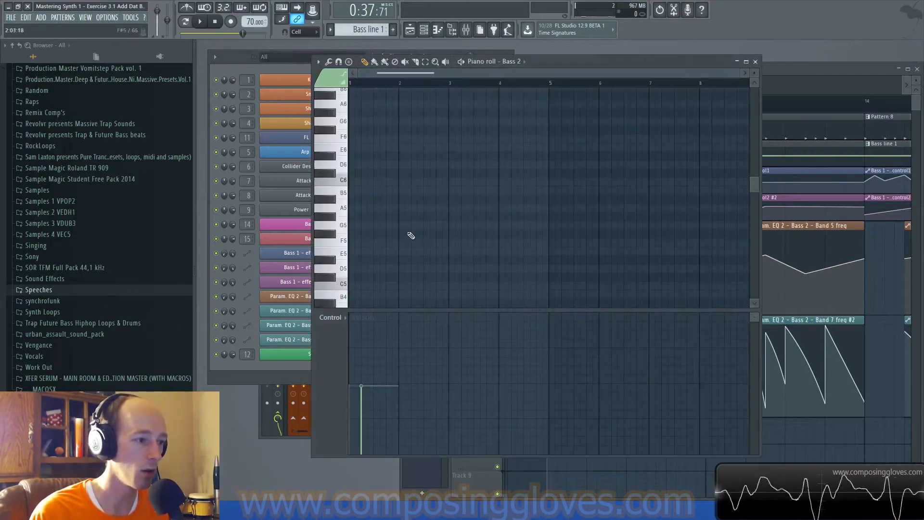
scroll(400, 236, down, 15)
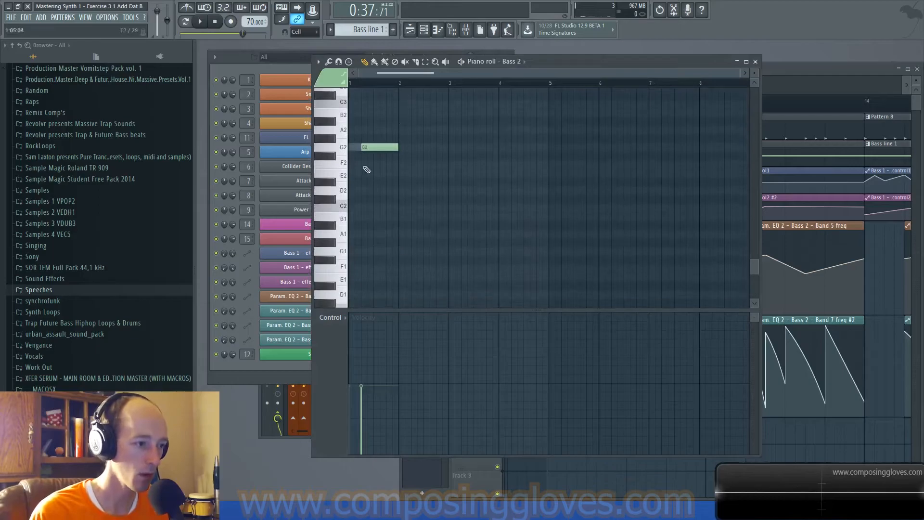
Try a one-bar G2 note for the Sub in the Bass line 1 pattern, audition it and delete it again.
right_click(296, 354)
click(380, 354)
scroll(379, 208, down, 1)
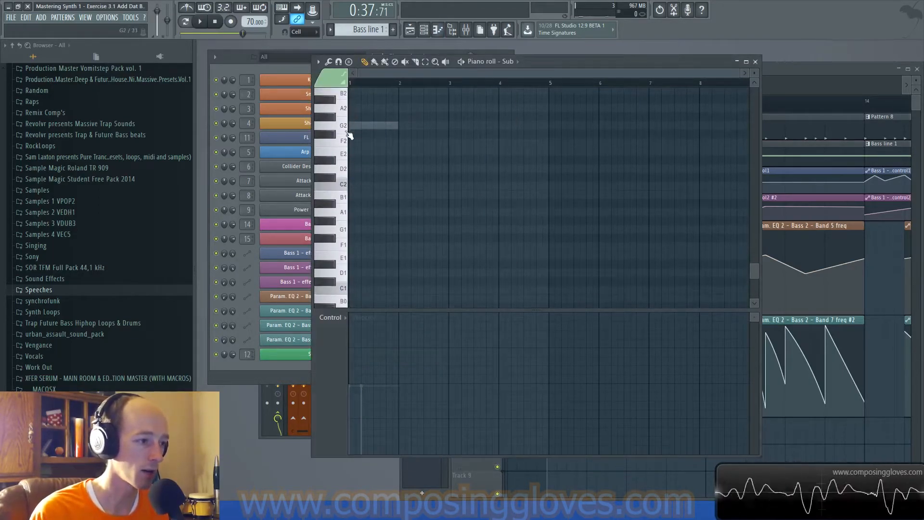
click(351, 125)
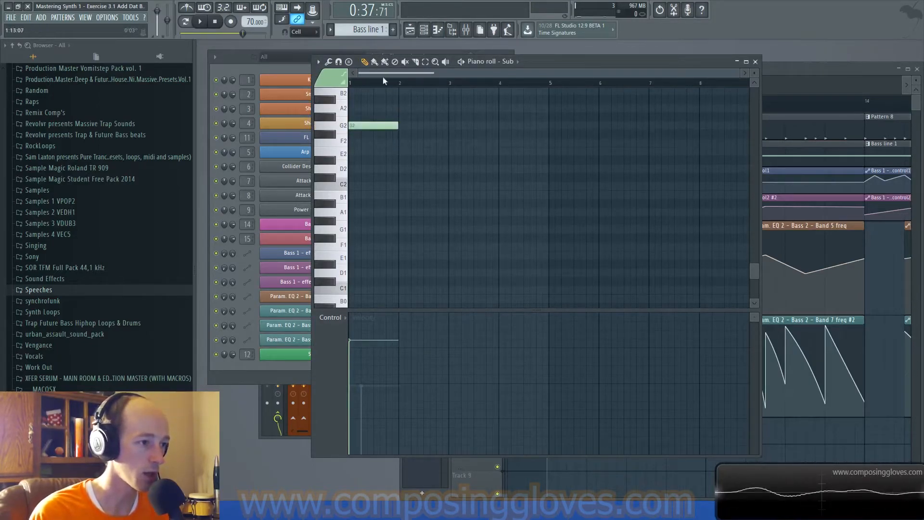
key(space)
key(space)
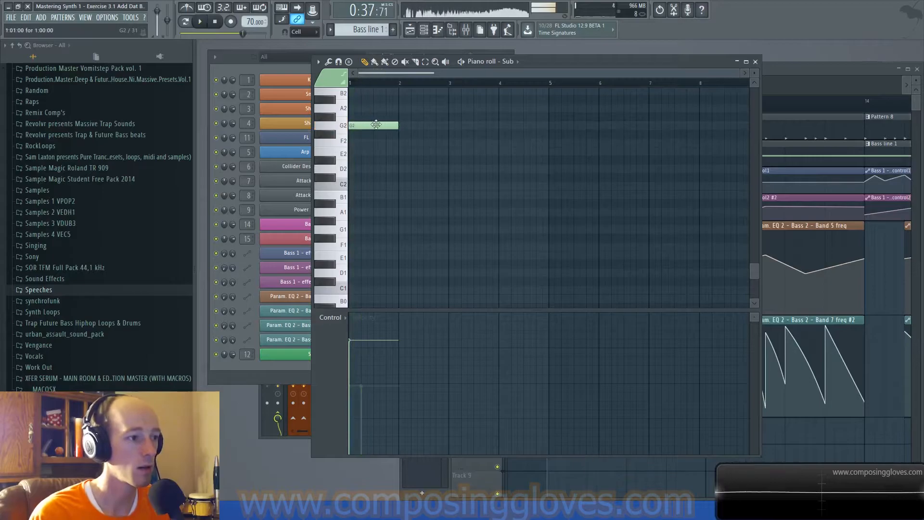
right_click(374, 128)
Select the first Bass line 1 clip of Loop 2 in the playlist and view the Sub and bass tracks in the mixer.
click(771, 88)
drag(593, 114, 654, 215)
click(622, 144)
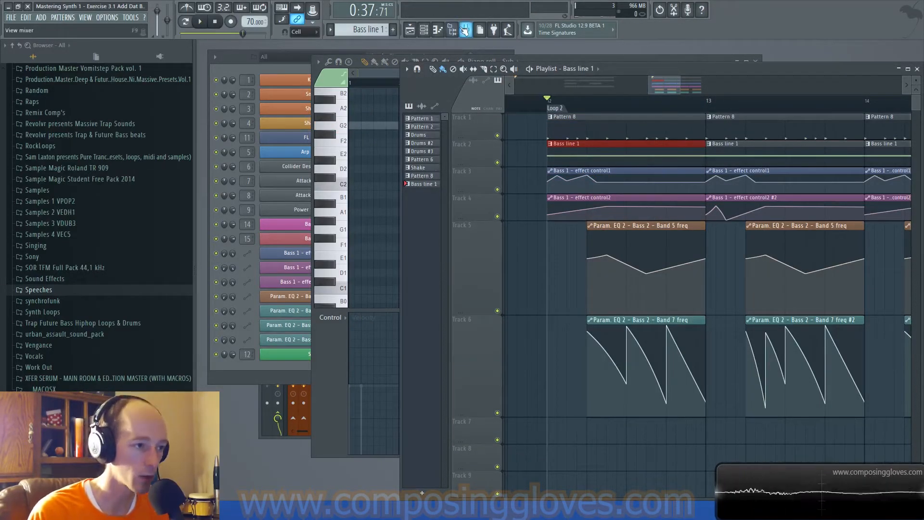
click(466, 29)
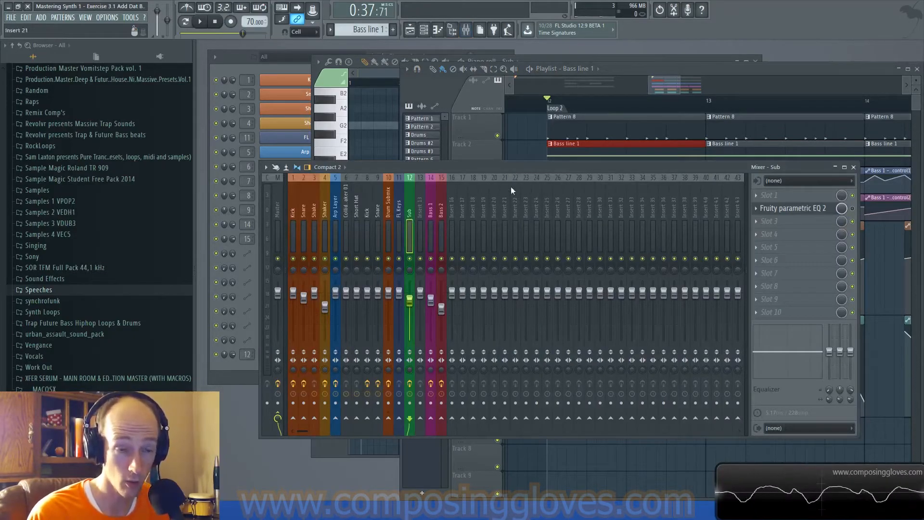
click(590, 148)
drag(605, 148, 741, 163)
click(693, 155)
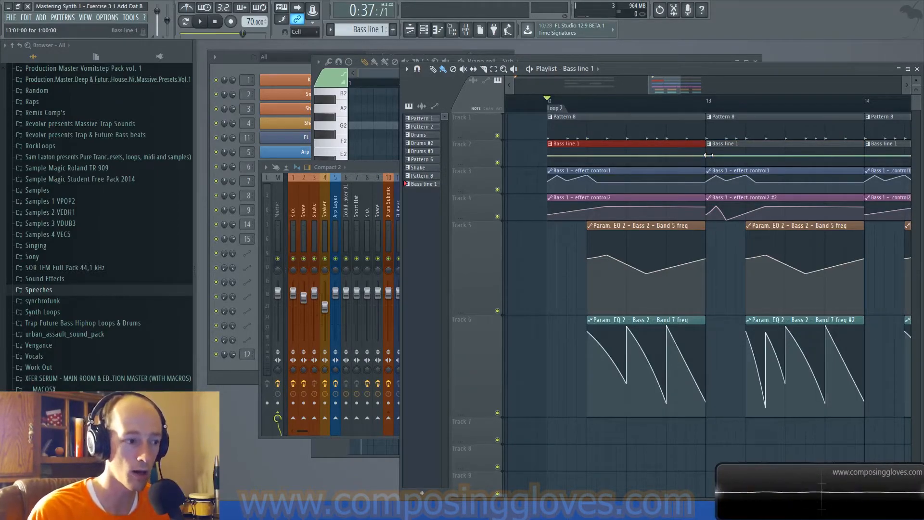
Load Fruity Parametric EQ 2 into effect slot 3 of the Bass 1 mixer track.
click(383, 167)
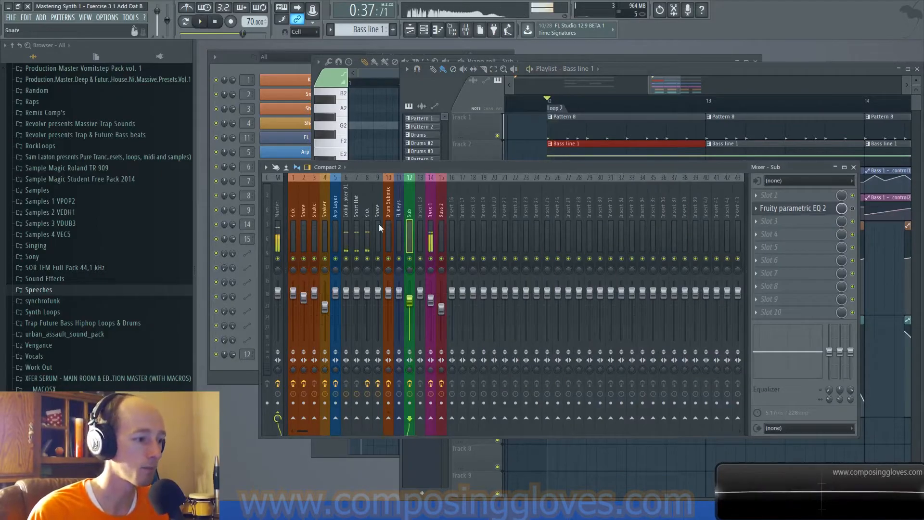
click(429, 207)
click(757, 221)
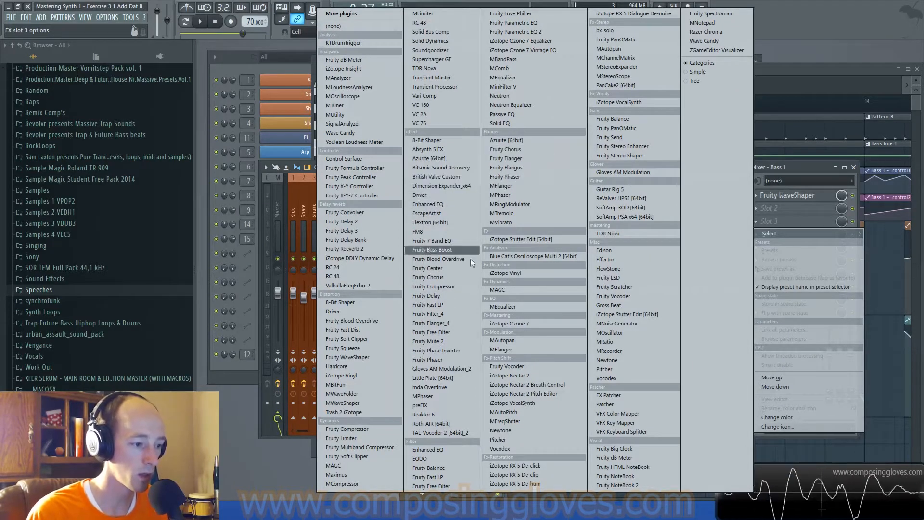
click(565, 34)
Steepen the order of the EQ's band 1 low shelf and pull it fully down to cut the low end of Bass 1.
key(space)
right_click(528, 201)
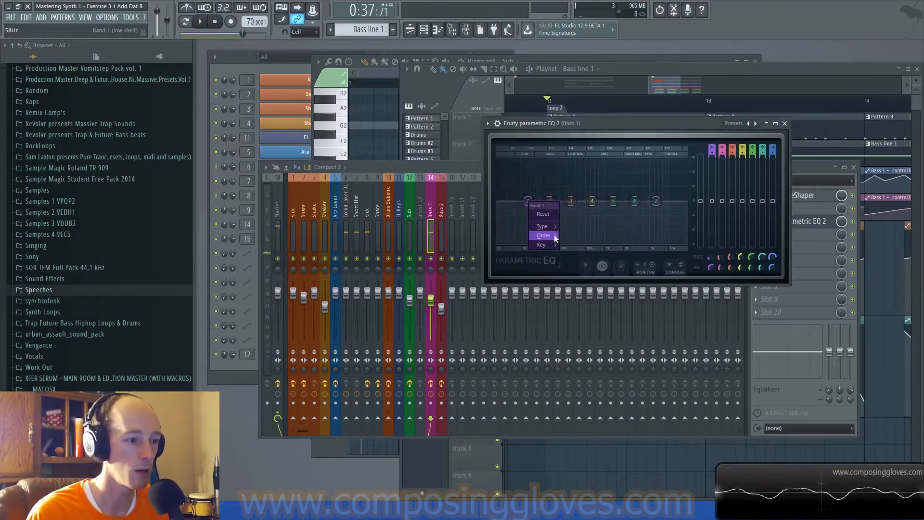
mouse_move(556, 238)
click(589, 238)
drag(529, 202, 537, 242)
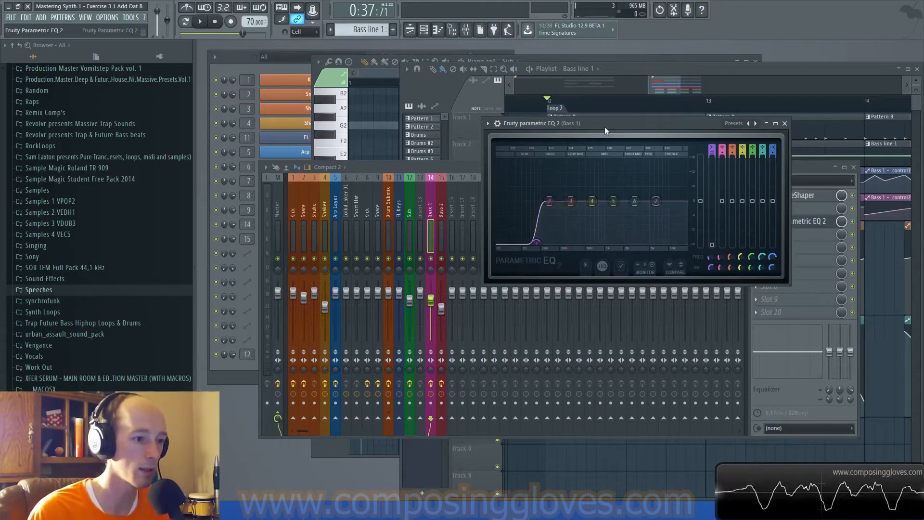
Audition Loop 2 with the low-cut EQ on Bass 1, close the EQ and return to the playlist.
key(space)
key(space)
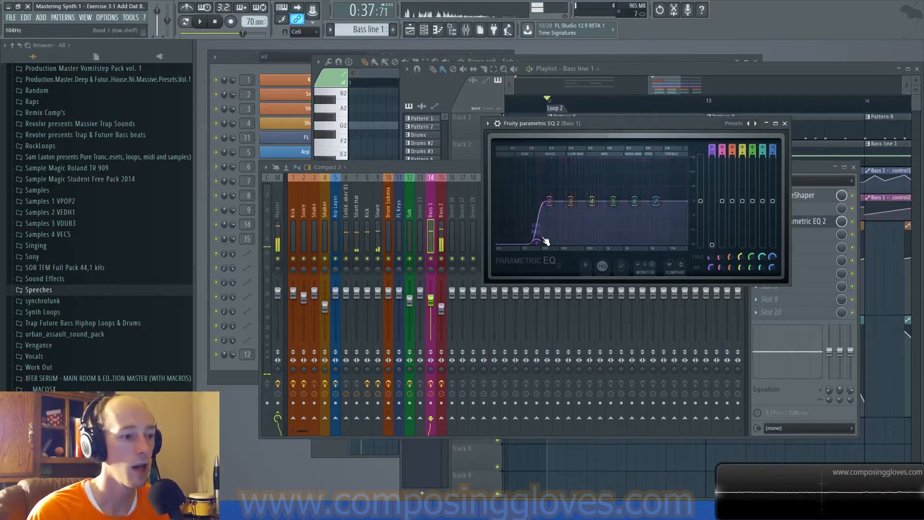
drag(621, 124, 529, 134)
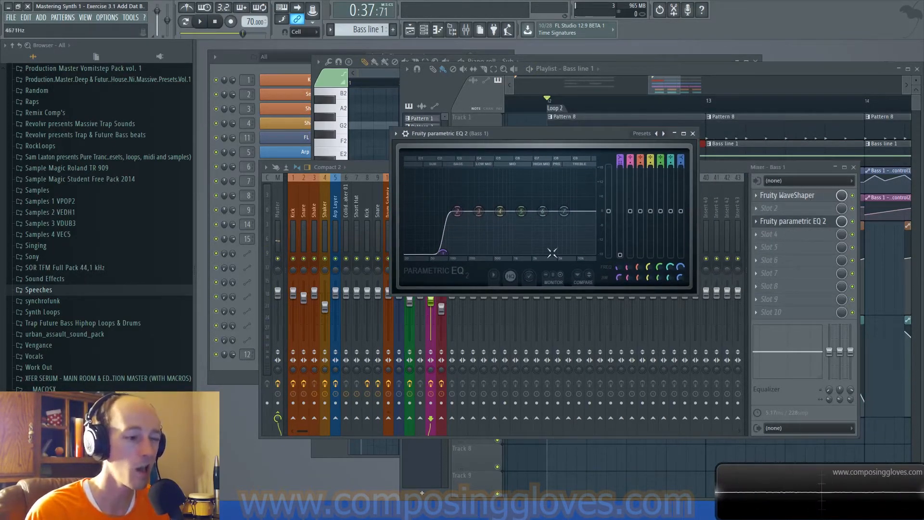
key(space)
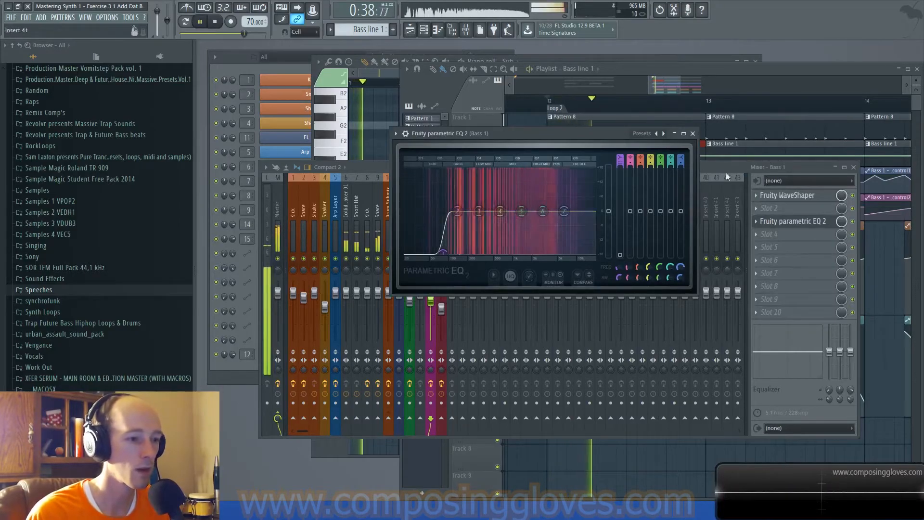
click(692, 134)
click(671, 85)
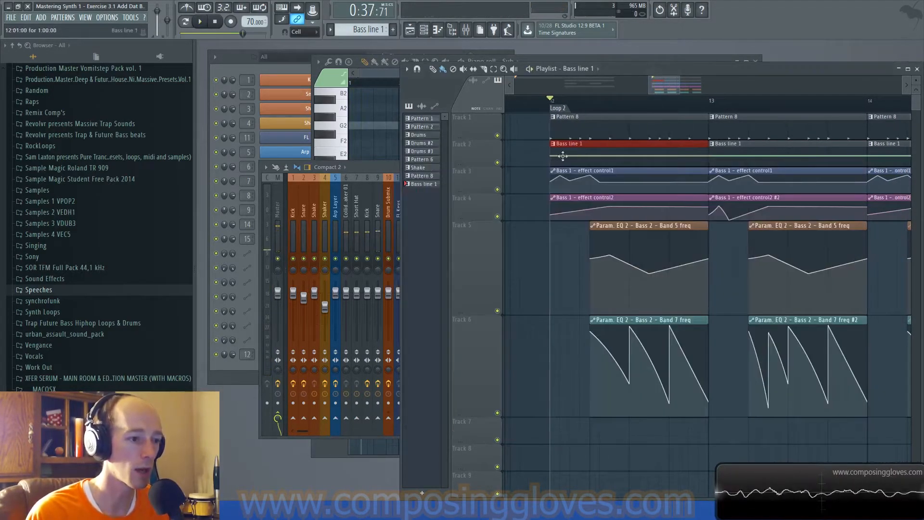
Try out keys in the Sub channel's piano roll for Bass line 1 and draw a one-bar G2 note.
click(217, 388)
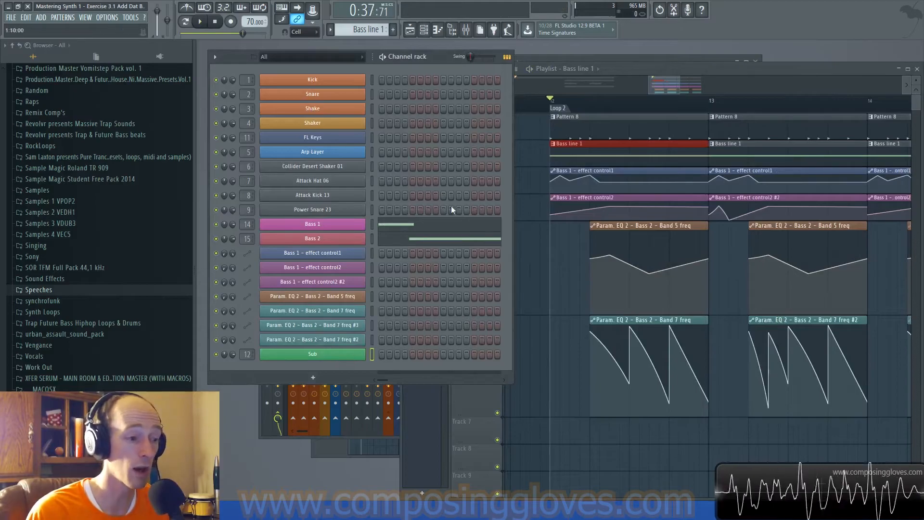
right_click(340, 354)
click(406, 354)
right_click(346, 354)
click(390, 354)
scroll(385, 217, up, 3)
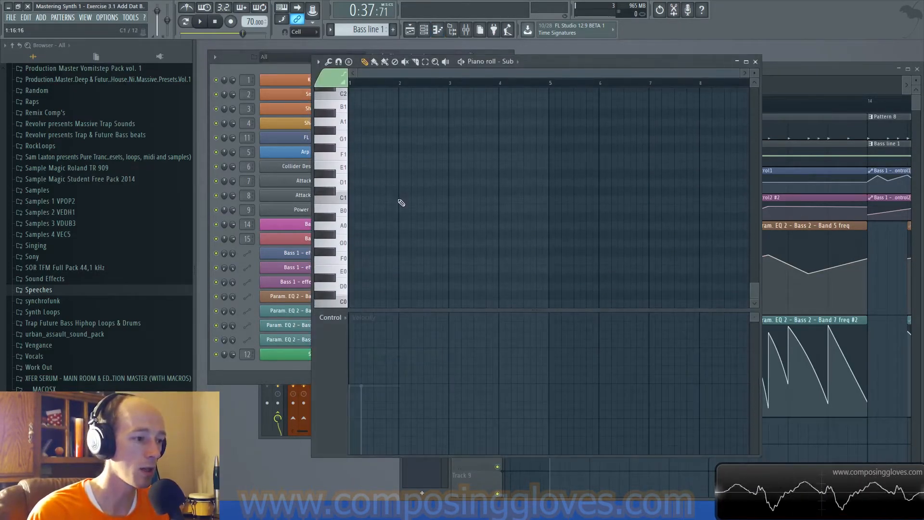
click(338, 212)
click(339, 147)
click(340, 119)
click(339, 182)
click(342, 166)
click(357, 165)
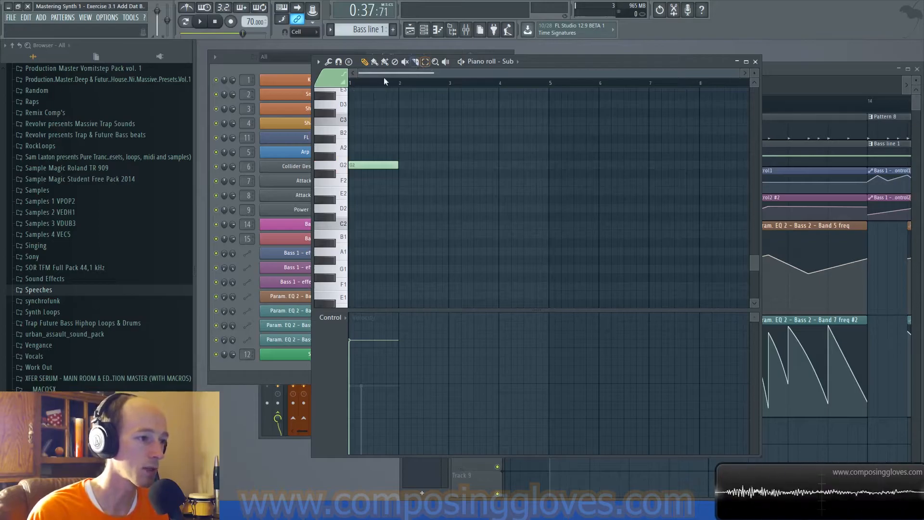
Audition Loop 2 with the one-bar G2 Sub note playing under the basses.
ctrl+scroll(391, 189, up, 4)
scroll(505, 226, up, 5)
scroll(471, 226, up, 1)
ctrl+scroll(471, 226, down, 2)
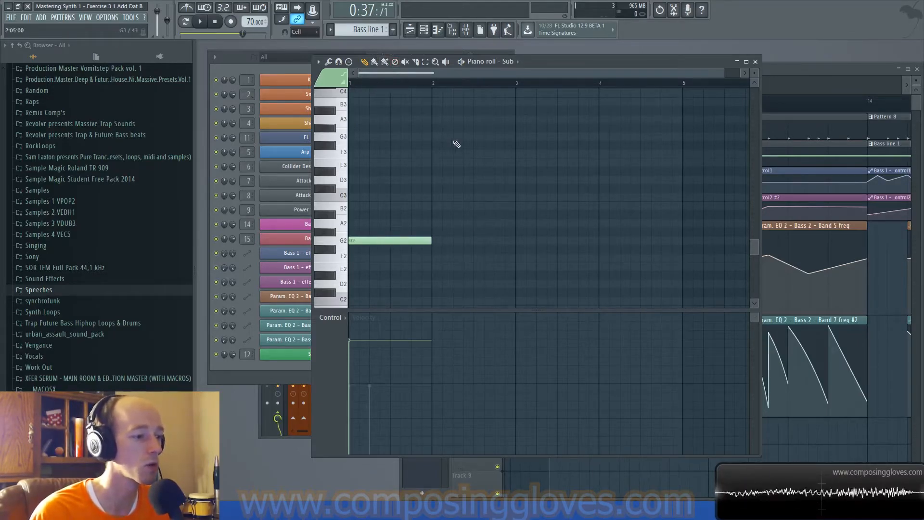
key(space)
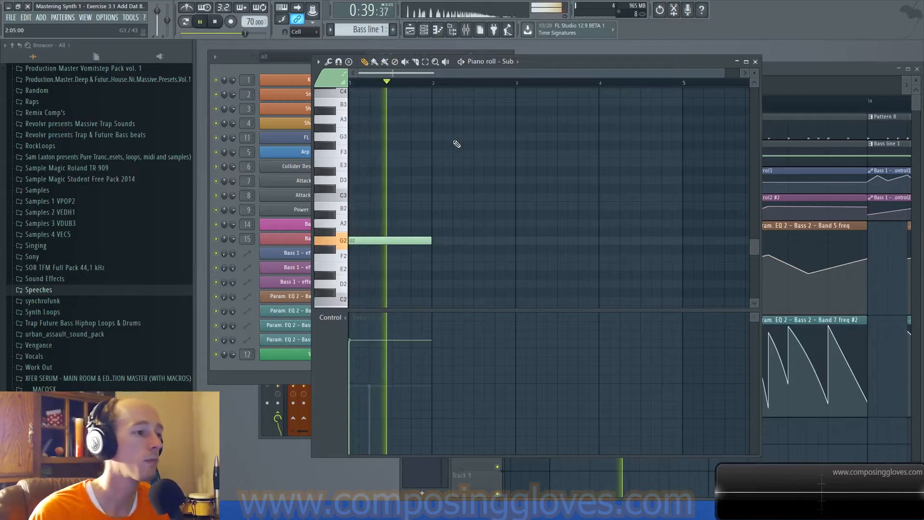
key(space)
Try the G2 Sub note at full velocity, audition it, delete it and close the piano roll.
ctrl+drag(358, 212, 452, 265)
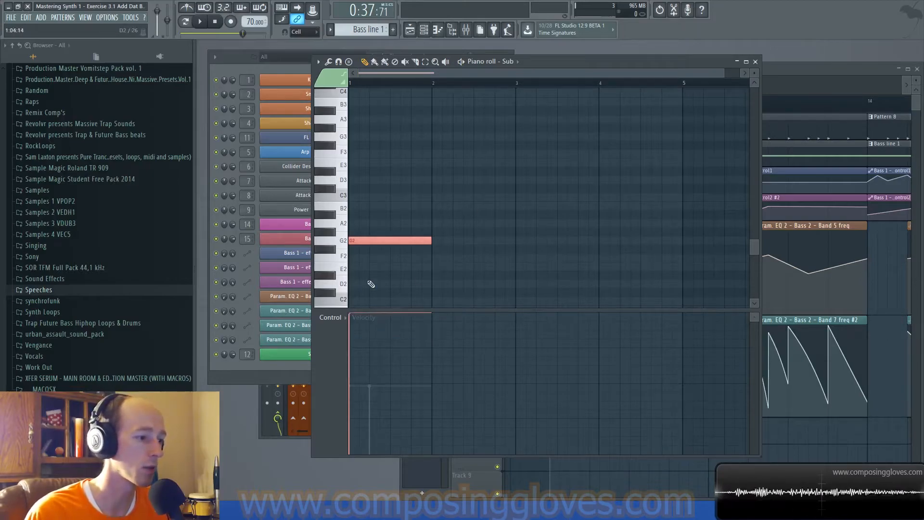
key(space)
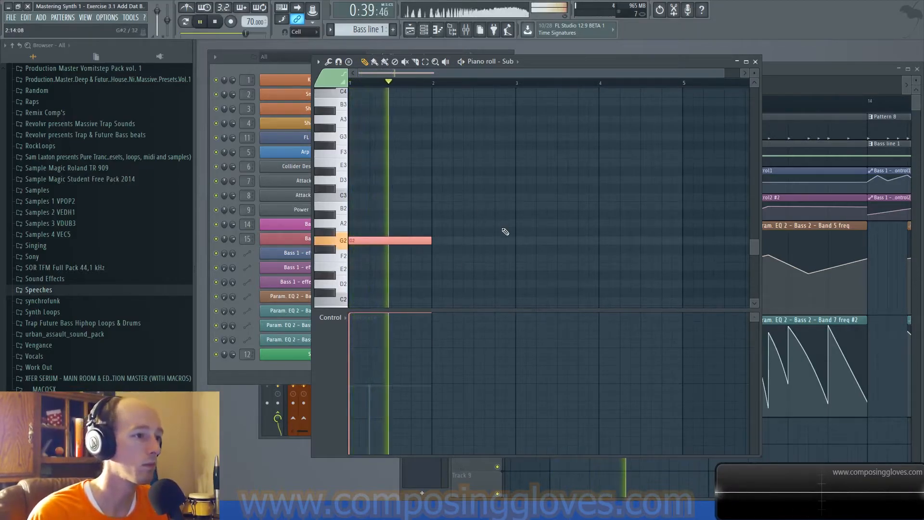
key(space)
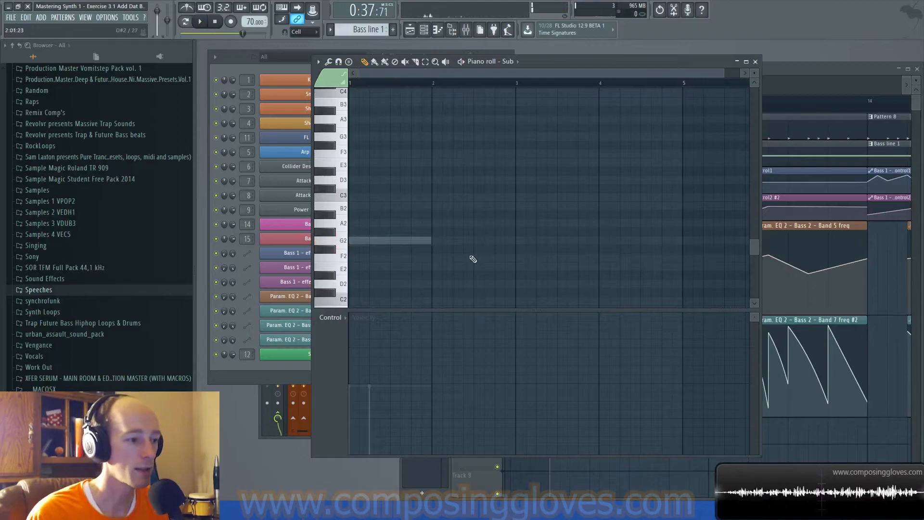
click(756, 61)
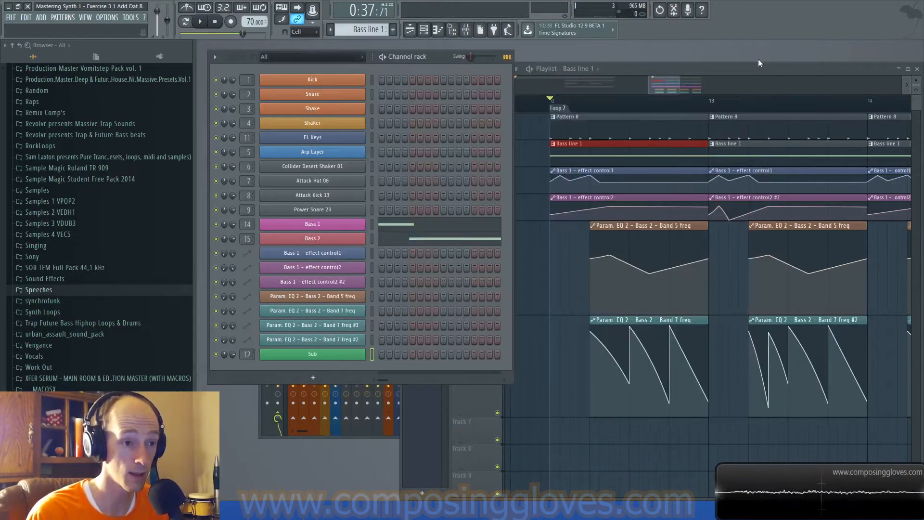
Open the first Pattern 8 clip of Loop 2 and view the Sub track's effects in the mixer.
click(721, 71)
click(611, 134)
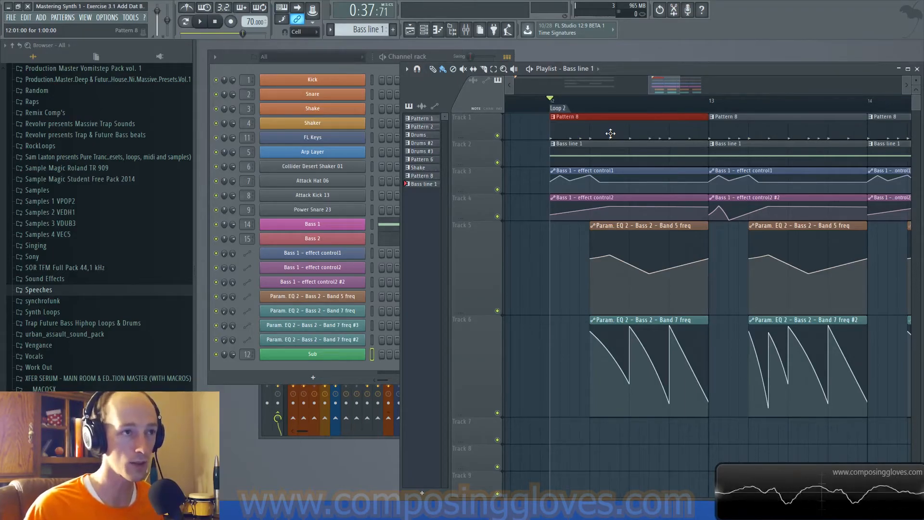
double_click(610, 133)
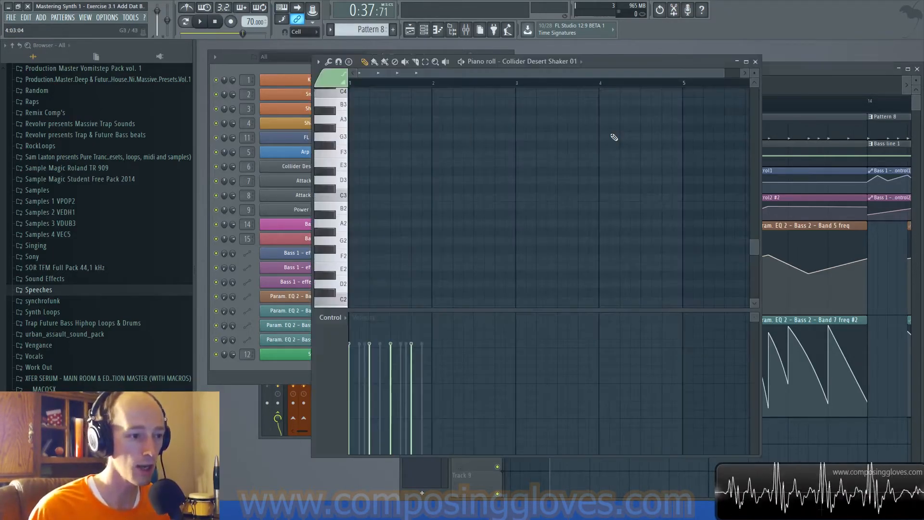
key(F9)
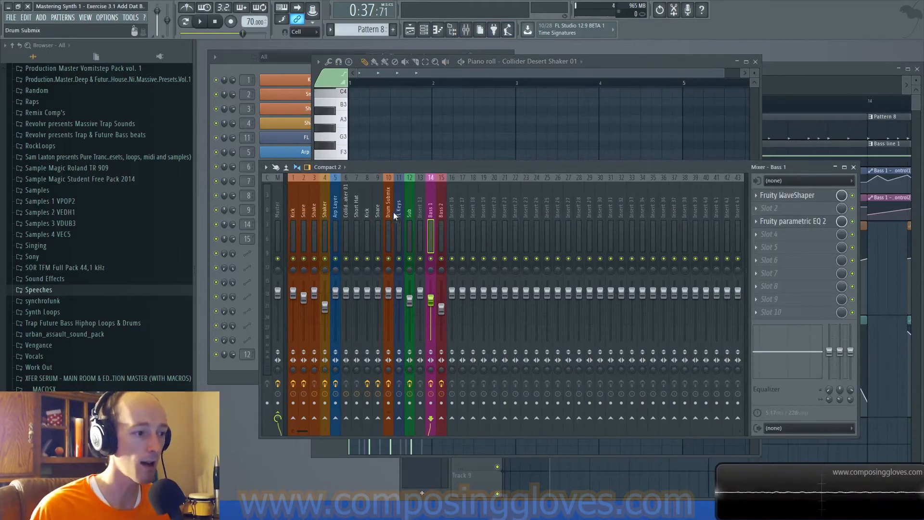
click(409, 212)
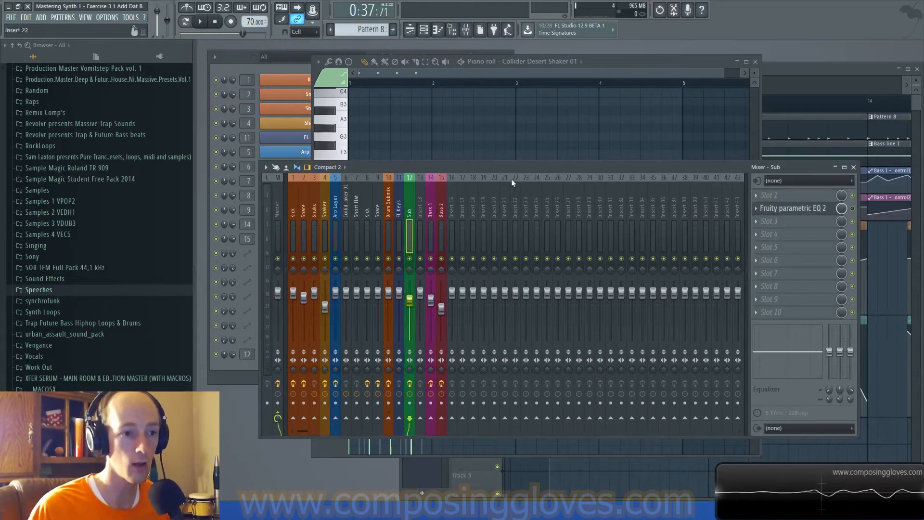
Go back to the first loop in the playlist and select its Pattern 2 clip.
click(789, 73)
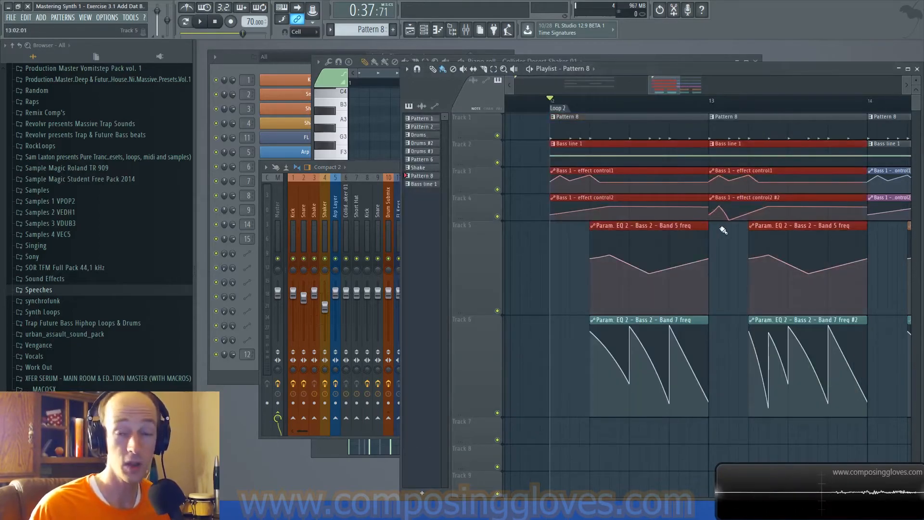
scroll(723, 230, down, 3)
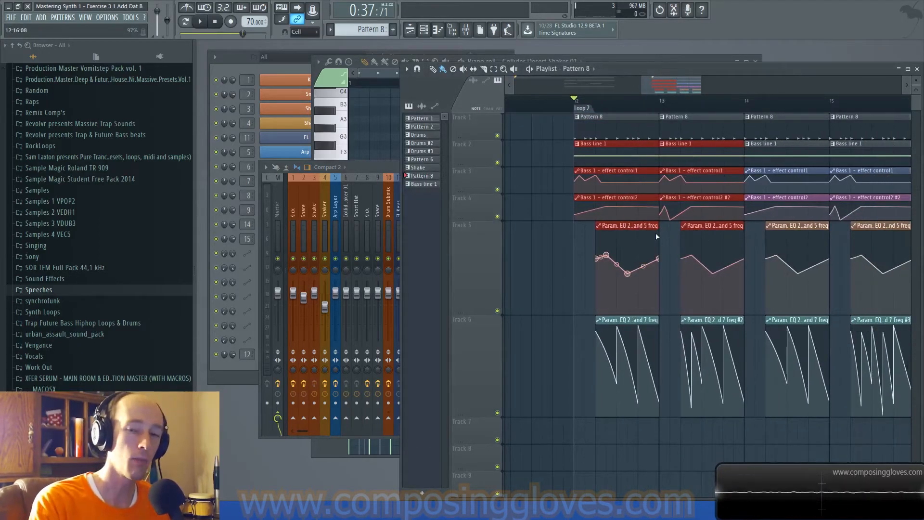
scroll(635, 233, left, 5)
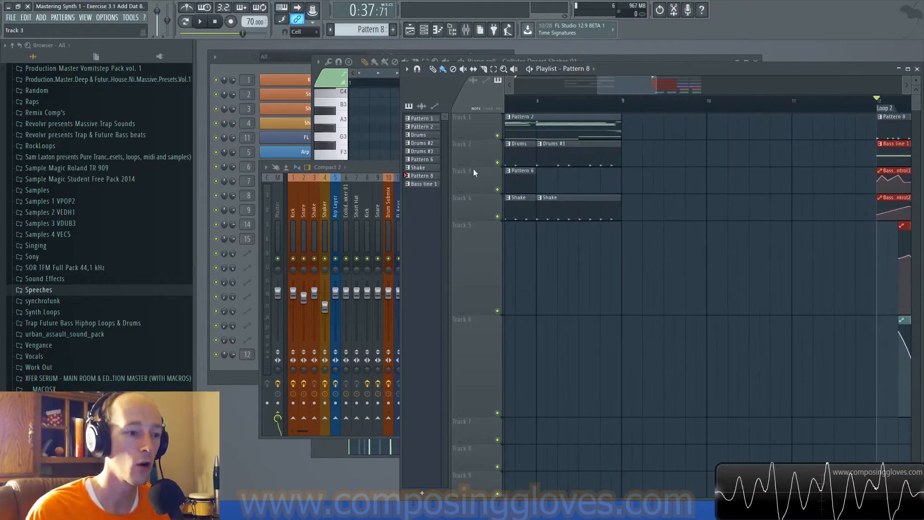
ctrl+click(528, 117)
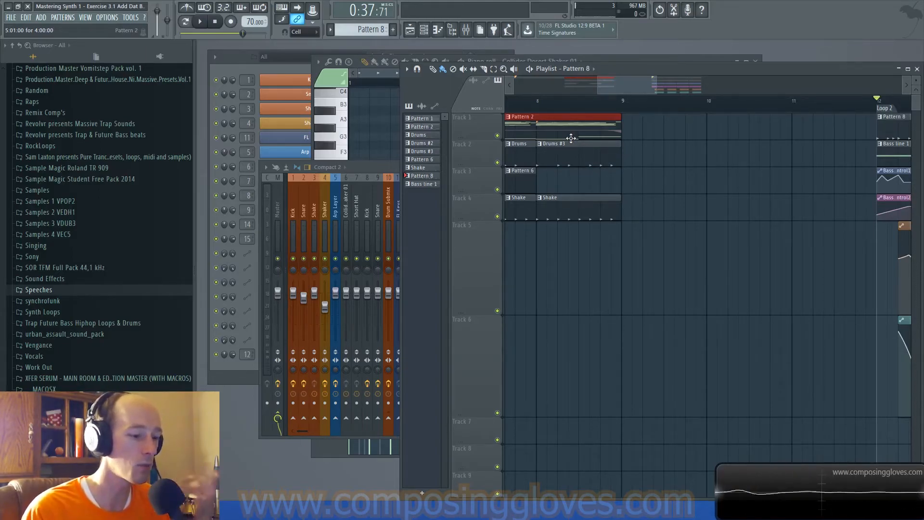
Examine the first-bar clips of Loop 2 in the playlist and reset the playback position to the Loop 2 marker.
drag(751, 150, 574, 152)
scroll(666, 157, up, 4)
drag(703, 159, 588, 161)
drag(728, 129, 790, 194)
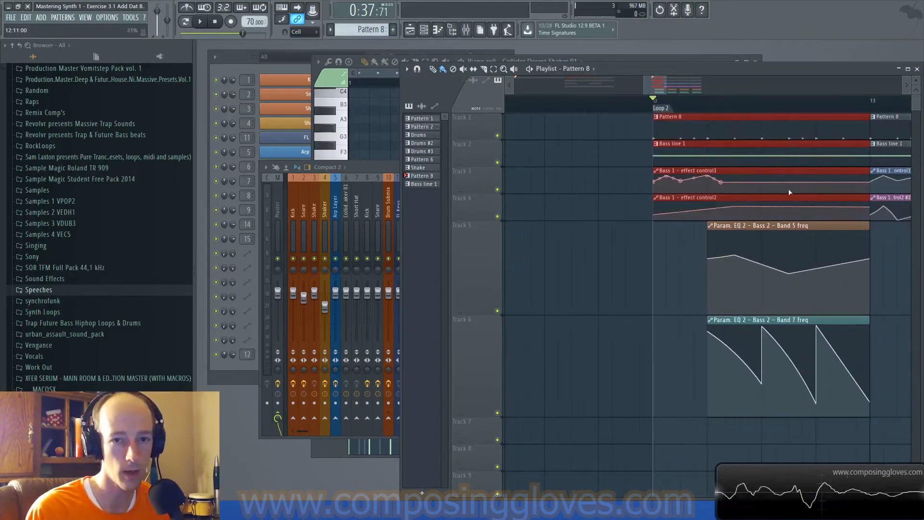
scroll(739, 156, down, 2)
drag(739, 157, 669, 161)
scroll(670, 160, down, 2)
drag(737, 139, 634, 151)
click(538, 102)
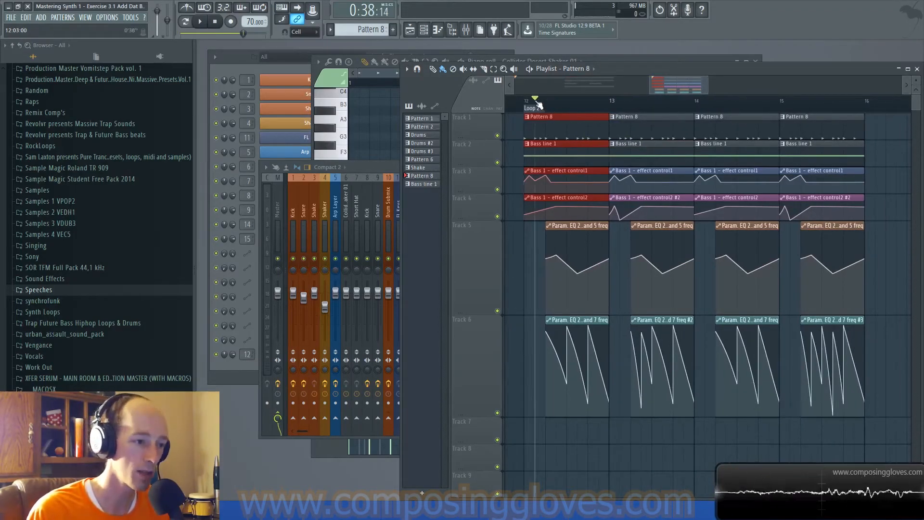
click(532, 108)
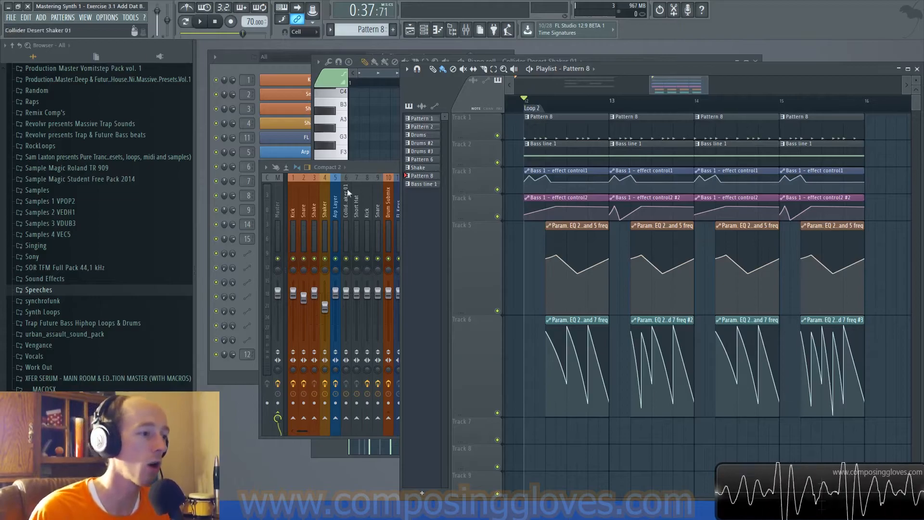
Read the Loop 2 goal and considerations in the Master track's Fruity NoteBook 2, and close the notes.
click(278, 207)
click(771, 207)
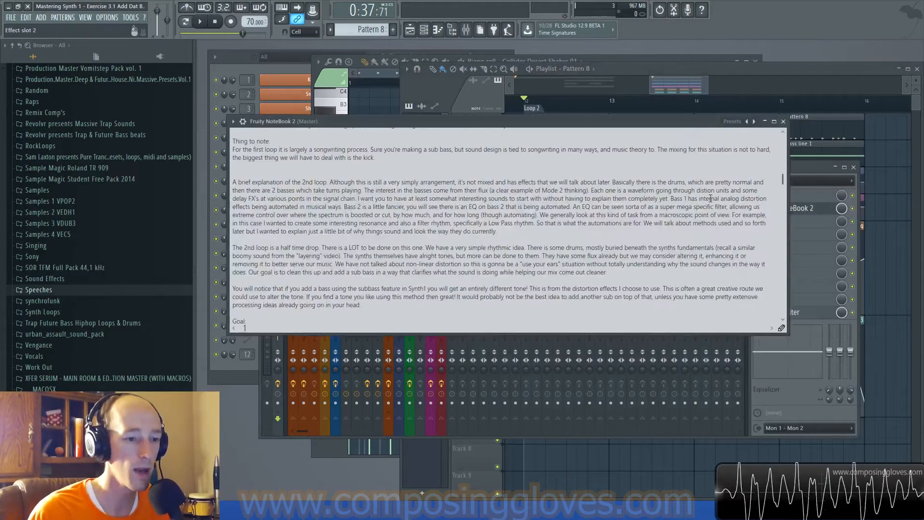
scroll(507, 236, down, 8)
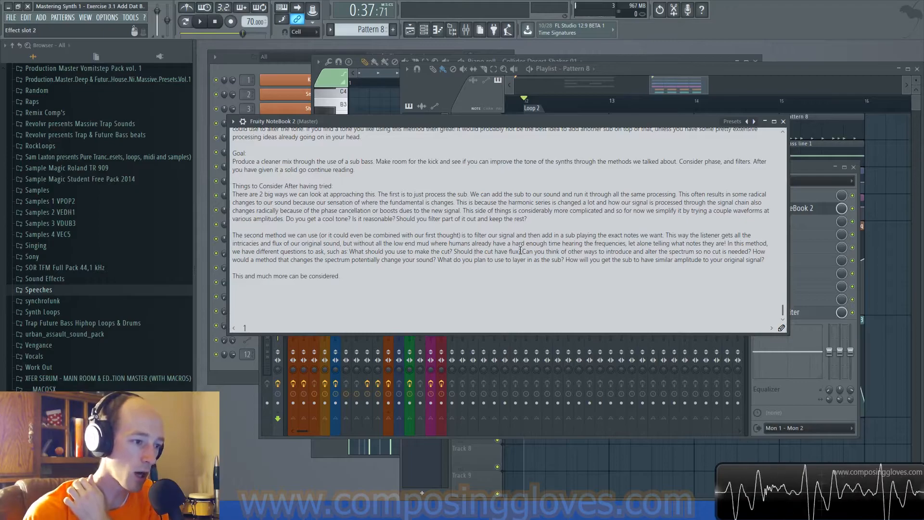
click(783, 122)
In the Sub track's Fruity Parametric EQ 2, sweep band 7's cutoff up and back down, and move band 4 to 553 Hz.
click(409, 226)
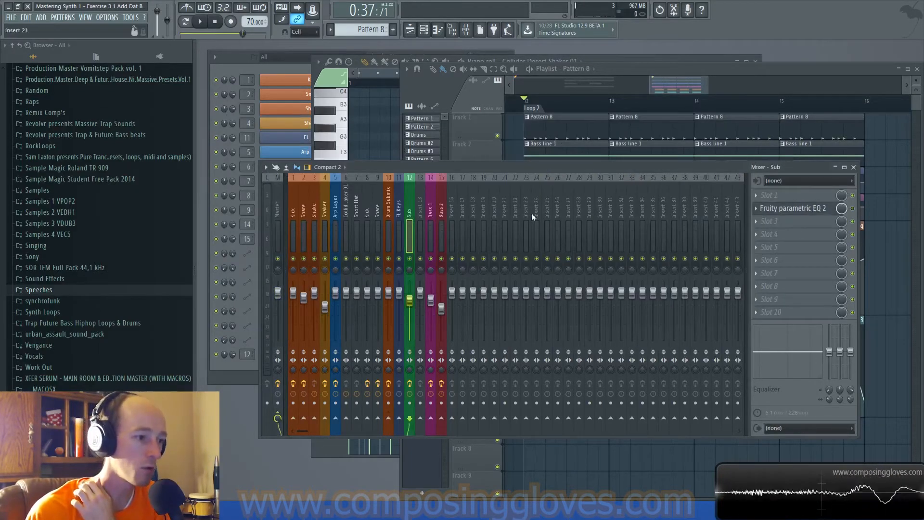
click(813, 208)
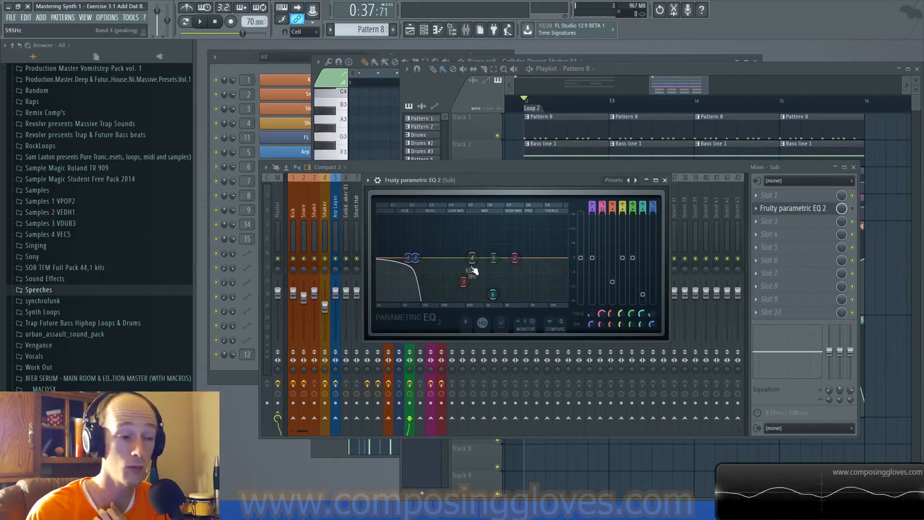
drag(409, 244, 406, 249)
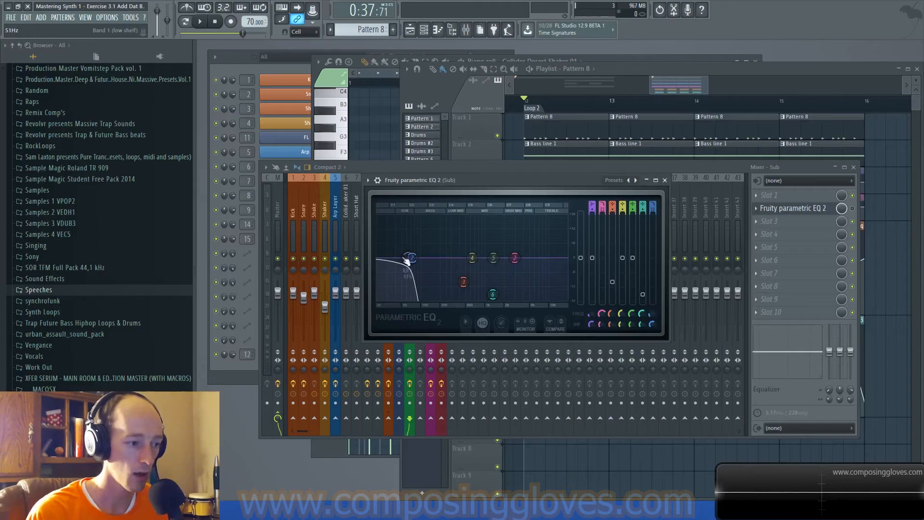
drag(413, 258, 413, 258)
drag(415, 262, 433, 316)
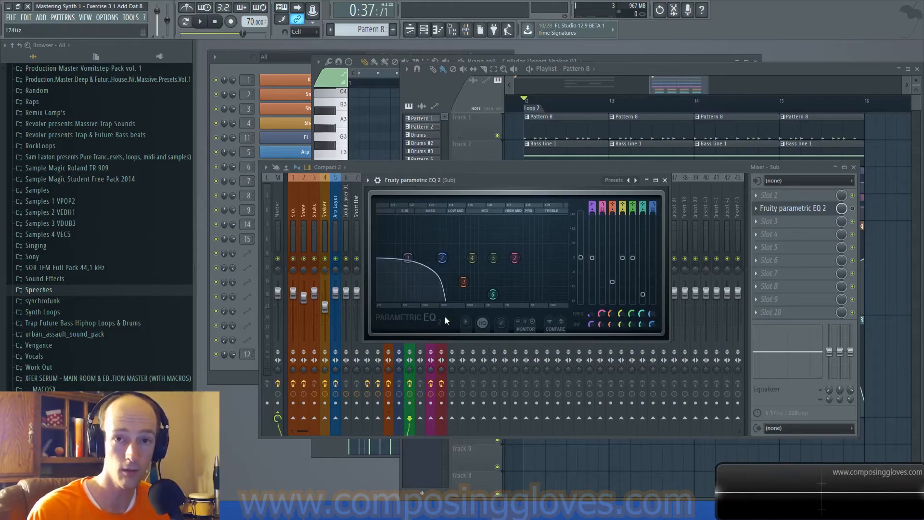
drag(442, 257, 410, 257)
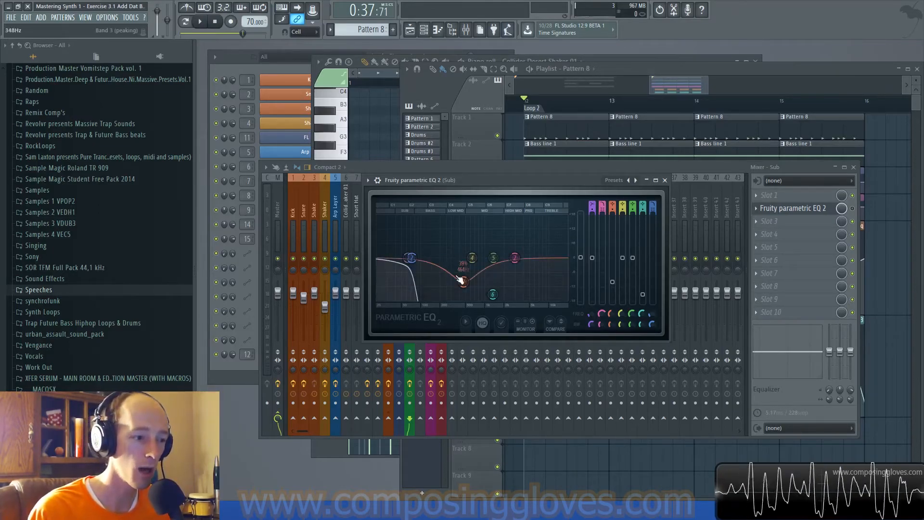
mouse_move(472, 257)
mouse_down()
mouse_move(489, 238)
mouse_move(468, 257)
mouse_up()
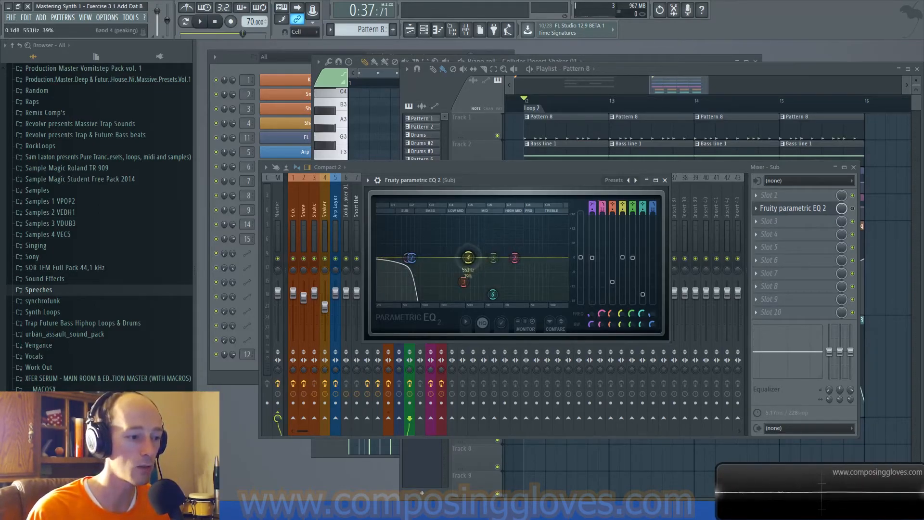
click(665, 180)
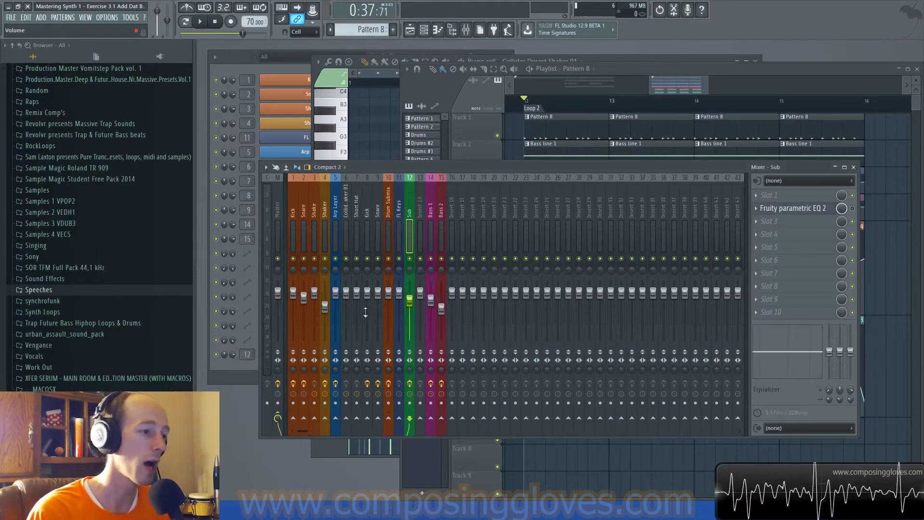
Reopen the Master track's notes and review the two approaches for adding a sub to Loop 2.
click(278, 211)
click(791, 208)
click(442, 266)
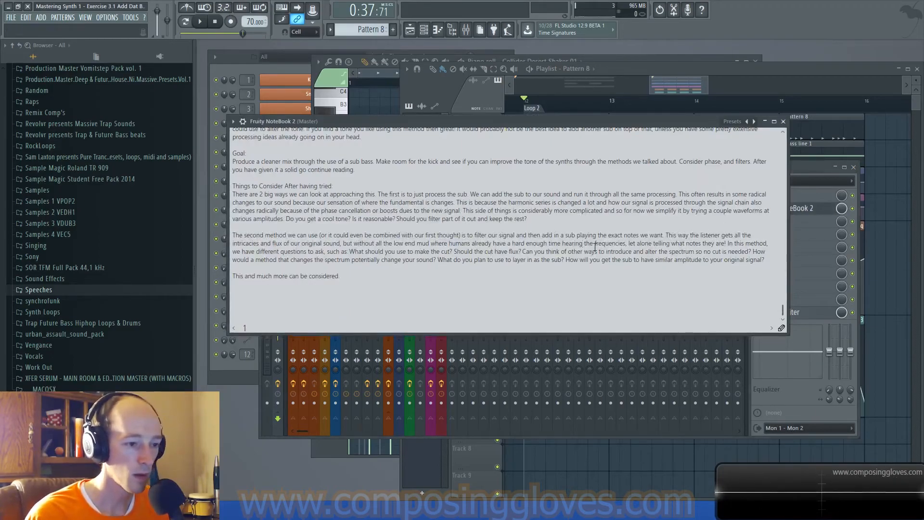
scroll(596, 247, up, 1)
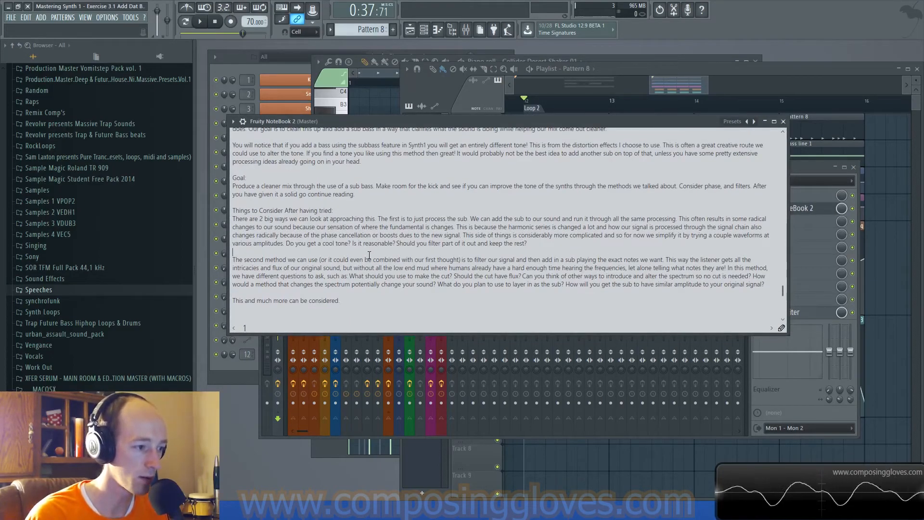
Review the project notes from the Loop 2 sub-processing questions back through the Loop 2 explanation to the Loop 1 bass line goal.
drag(286, 244, 355, 244)
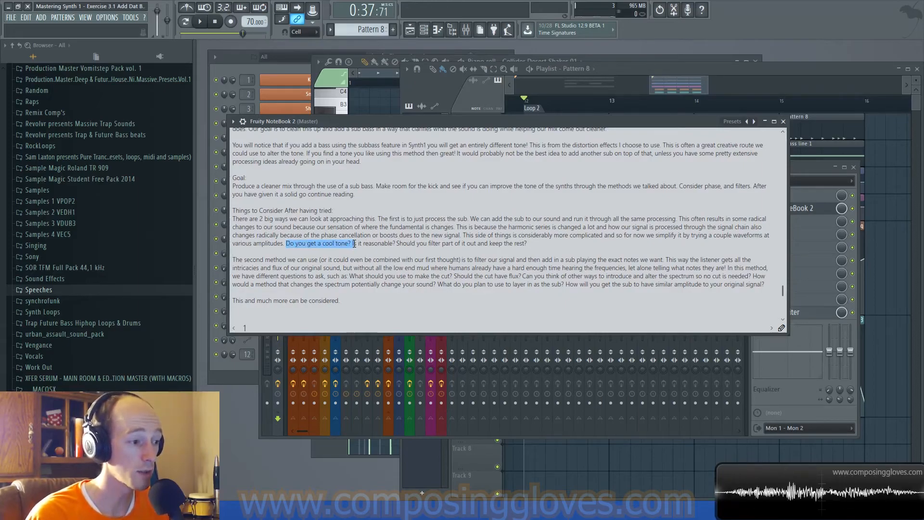
click(488, 219)
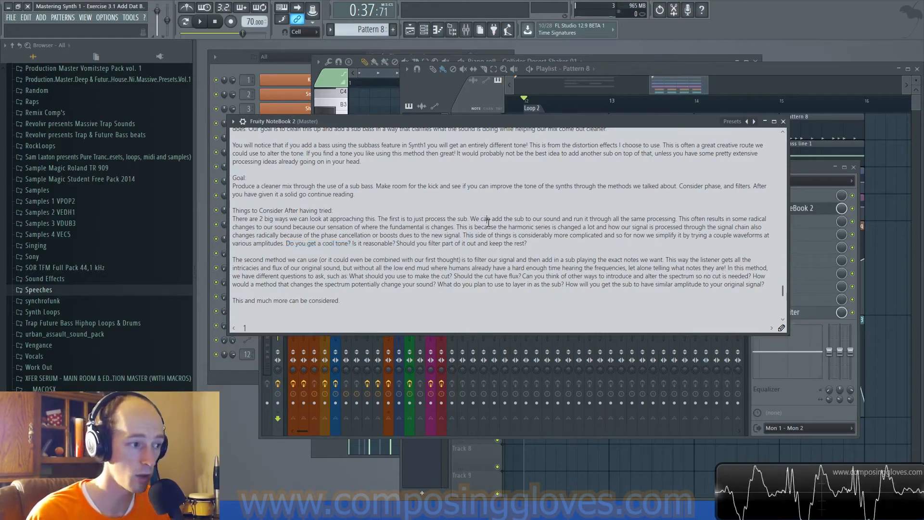
scroll(375, 228, up, 2)
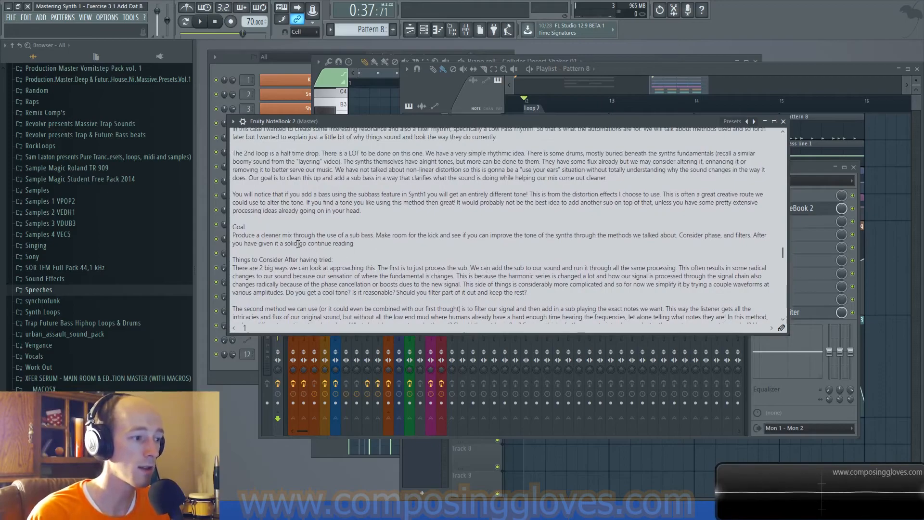
drag(267, 244, 362, 236)
click(362, 203)
click(364, 169)
click(444, 162)
scroll(462, 161, up, 2)
scroll(462, 161, up, 4)
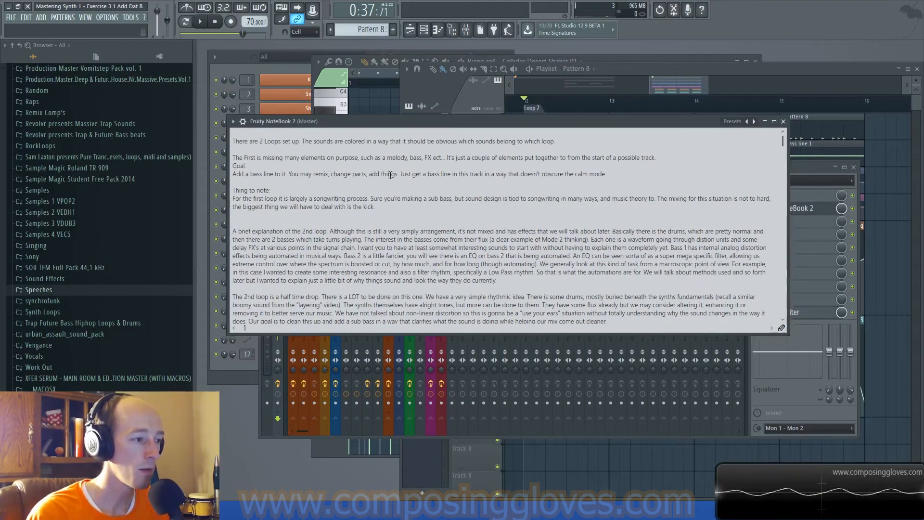
drag(300, 186, 684, 176)
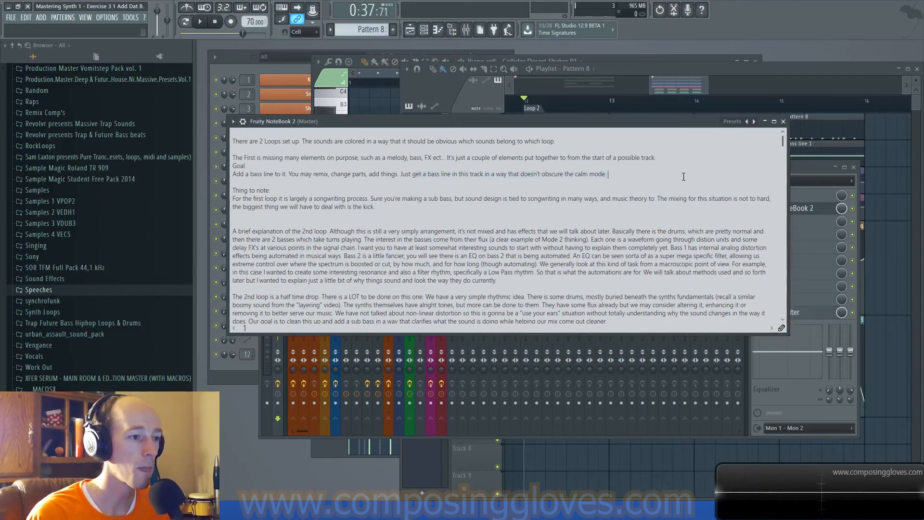
Leave the notes, bring the playlist with the Loop 2 arrangement to the front, and show the channel rack.
click(783, 122)
click(815, 212)
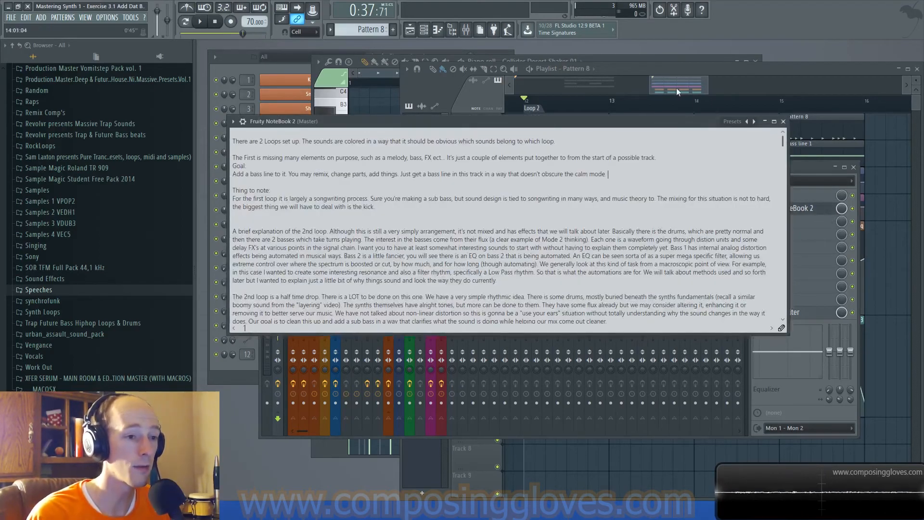
click(660, 90)
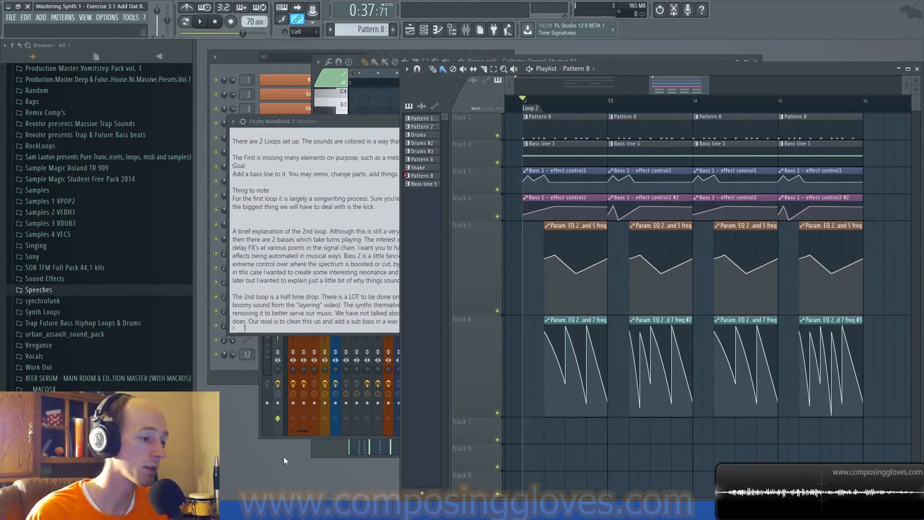
key(F6)
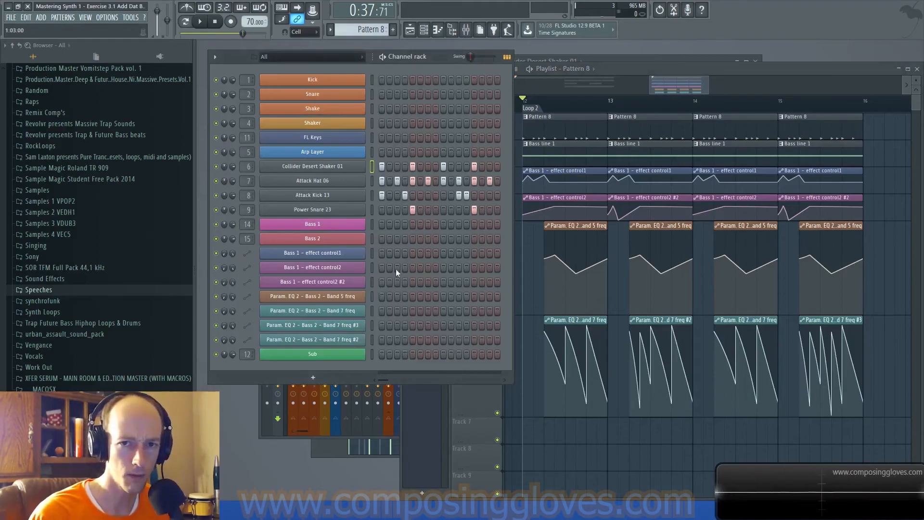